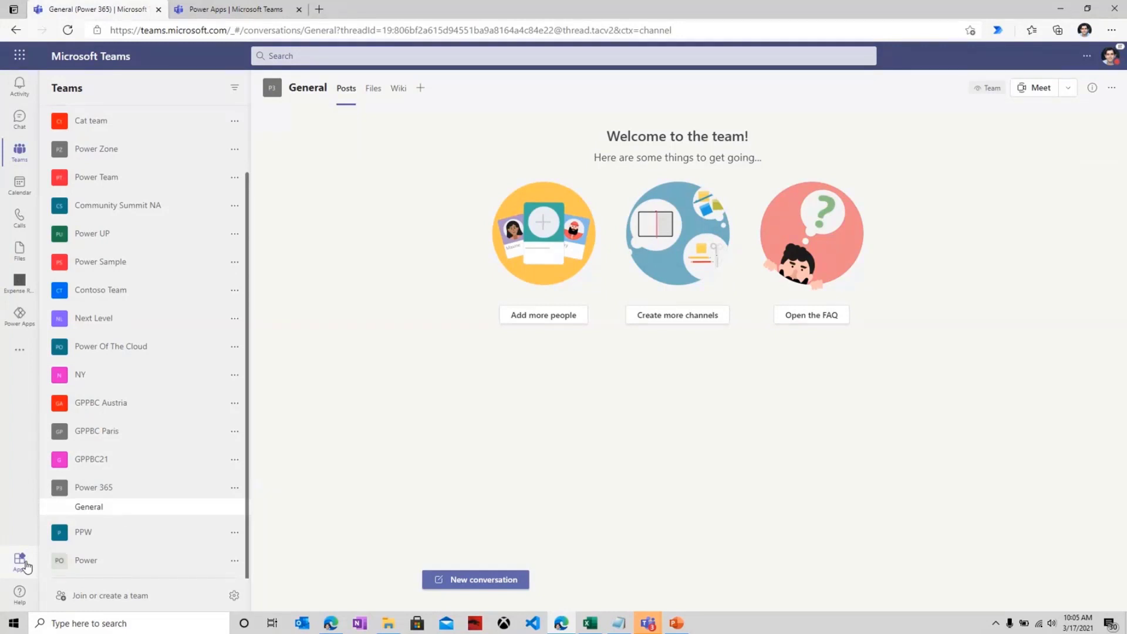
Open Power Apps in Teams, review the items built for the Power 365 team, and return to its home page.
click(19, 331)
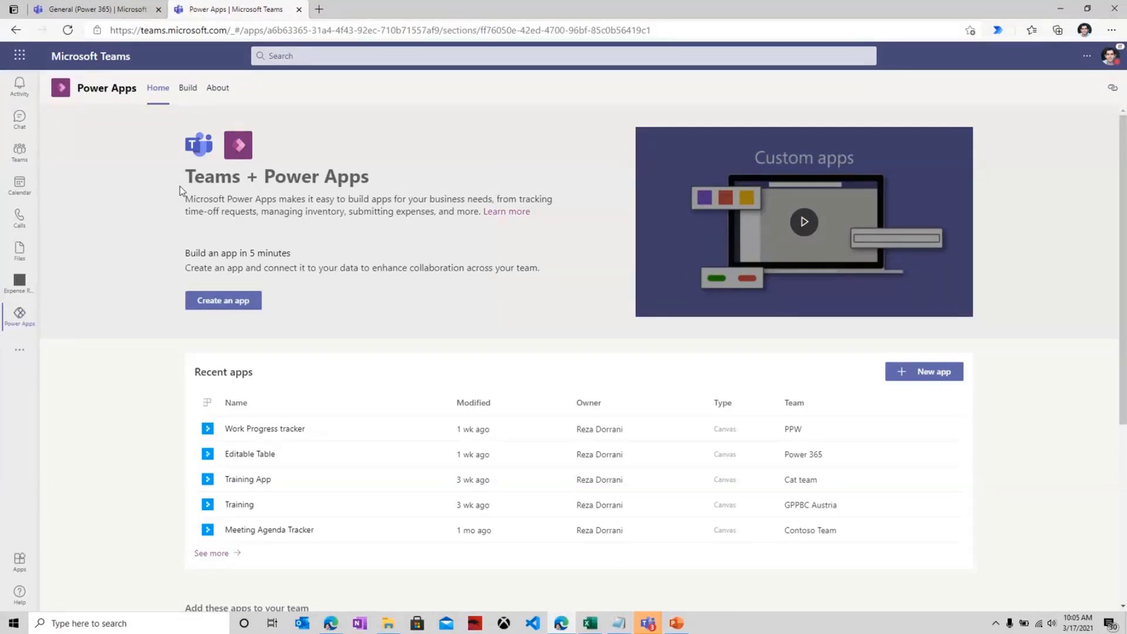
click(193, 94)
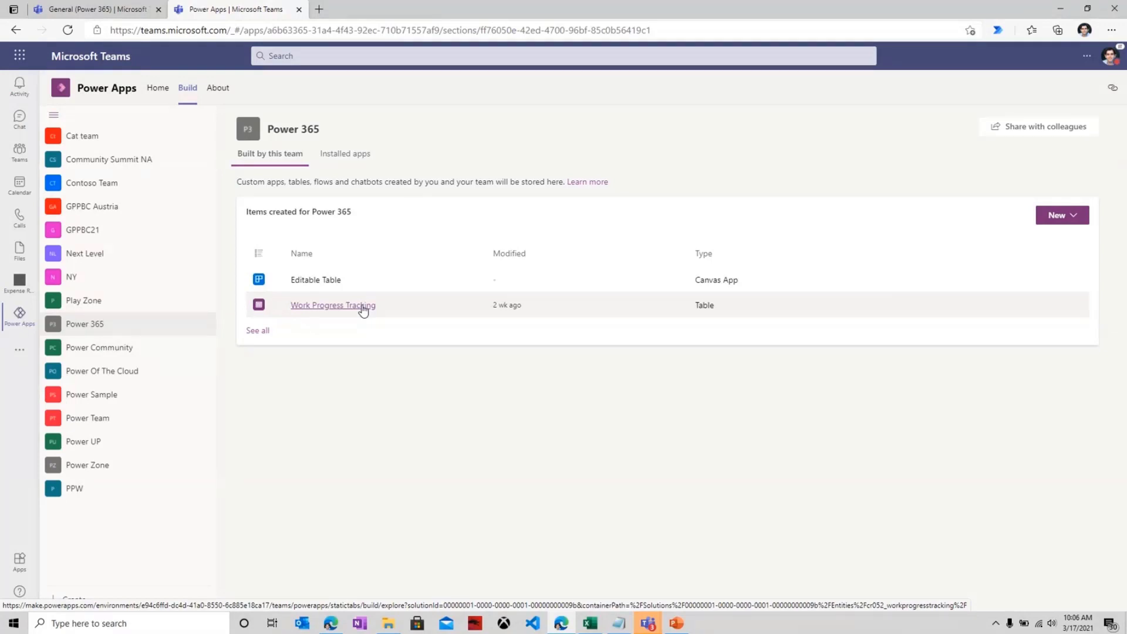
click(159, 90)
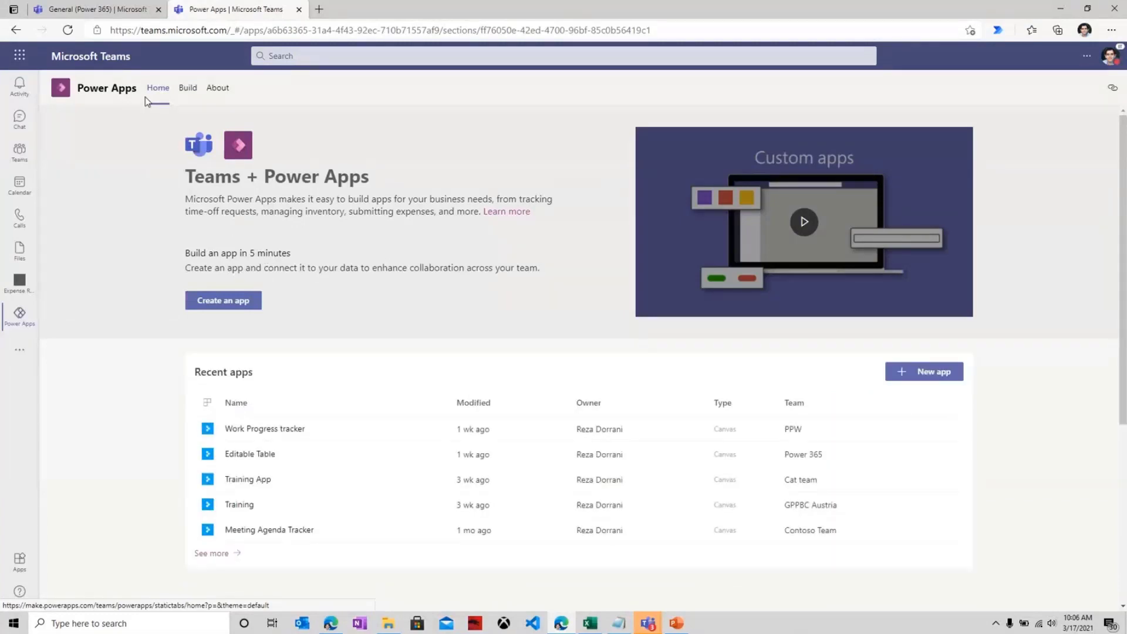
Create a new app in the Power 365 team.
click(243, 309)
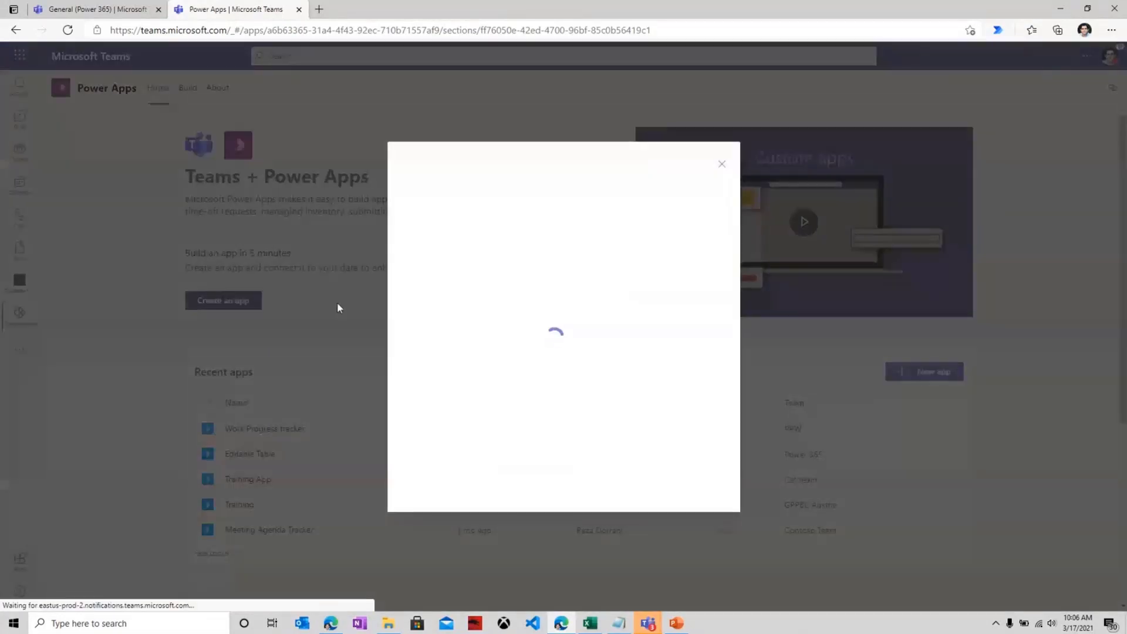
click(476, 242)
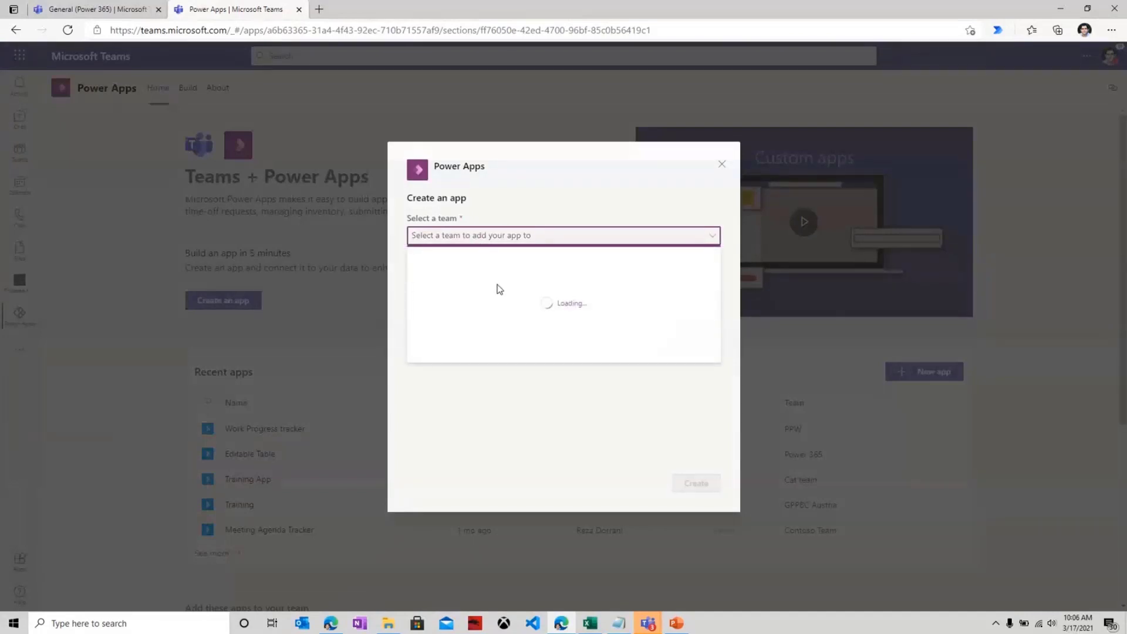
scroll(497, 290, down, 2)
scroll(498, 289, down, 5)
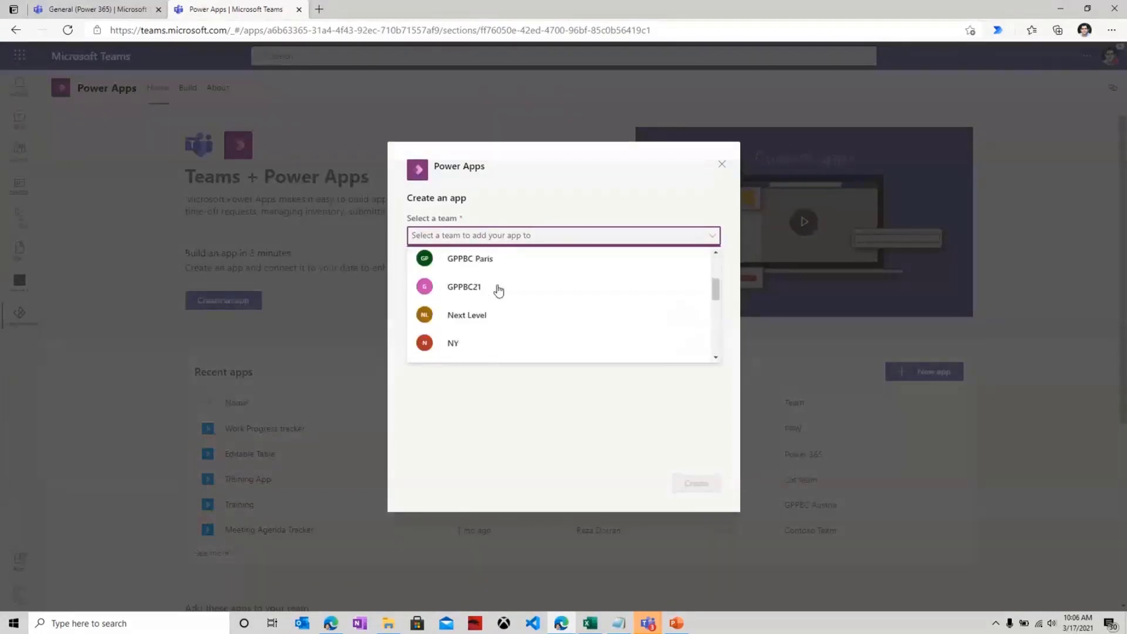
click(498, 289)
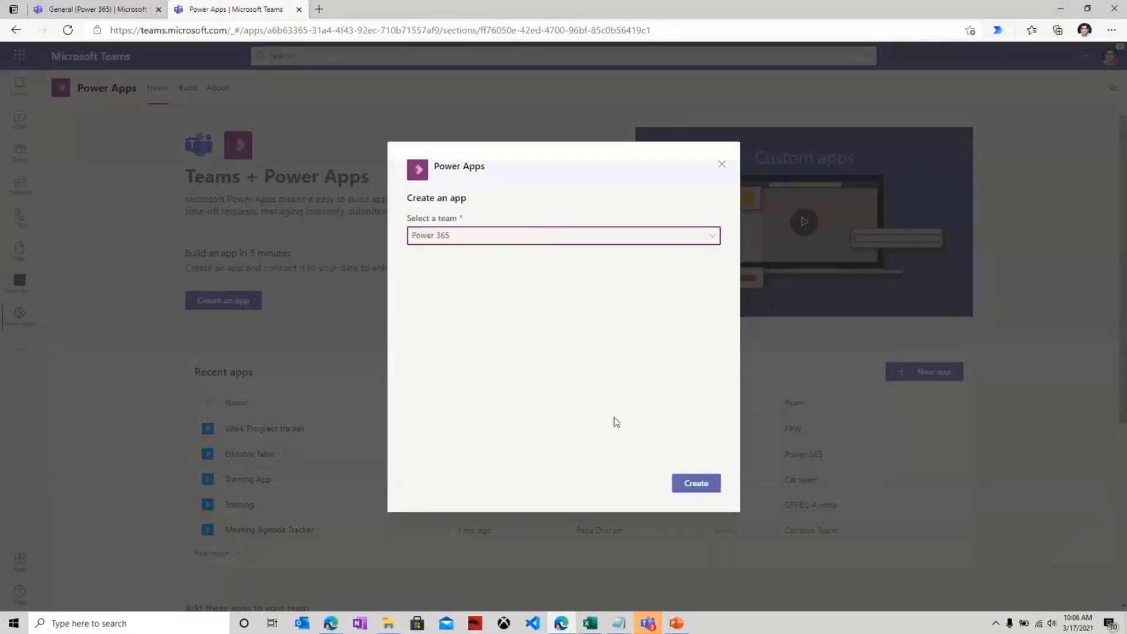
click(678, 485)
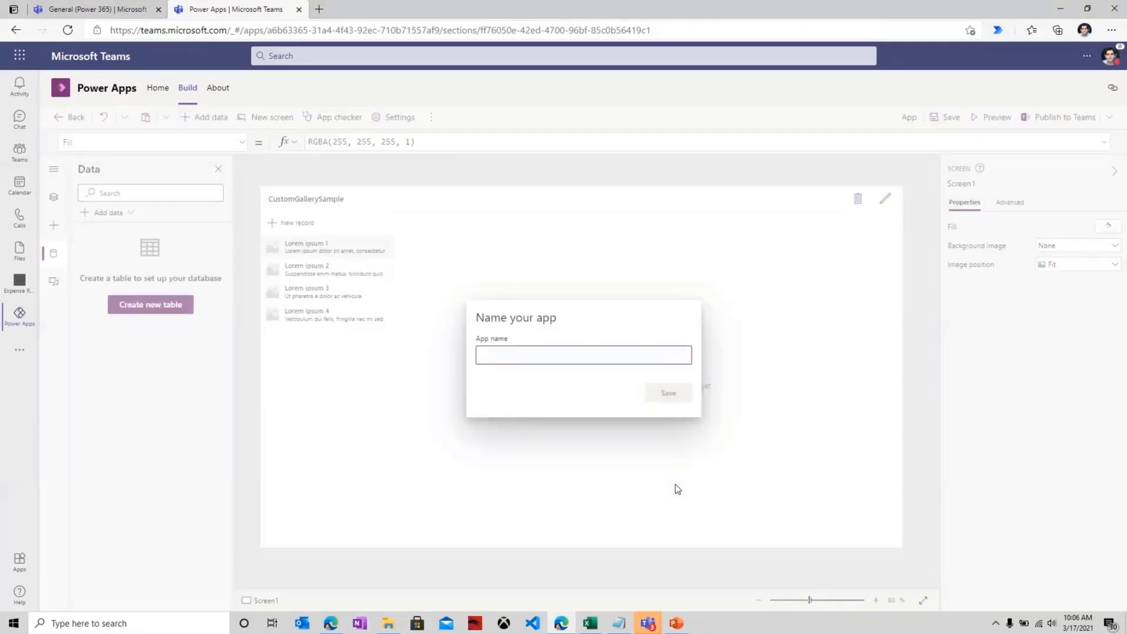
Name the new app "Work Progress tracker" and save it.
text(Work Progress tracker)
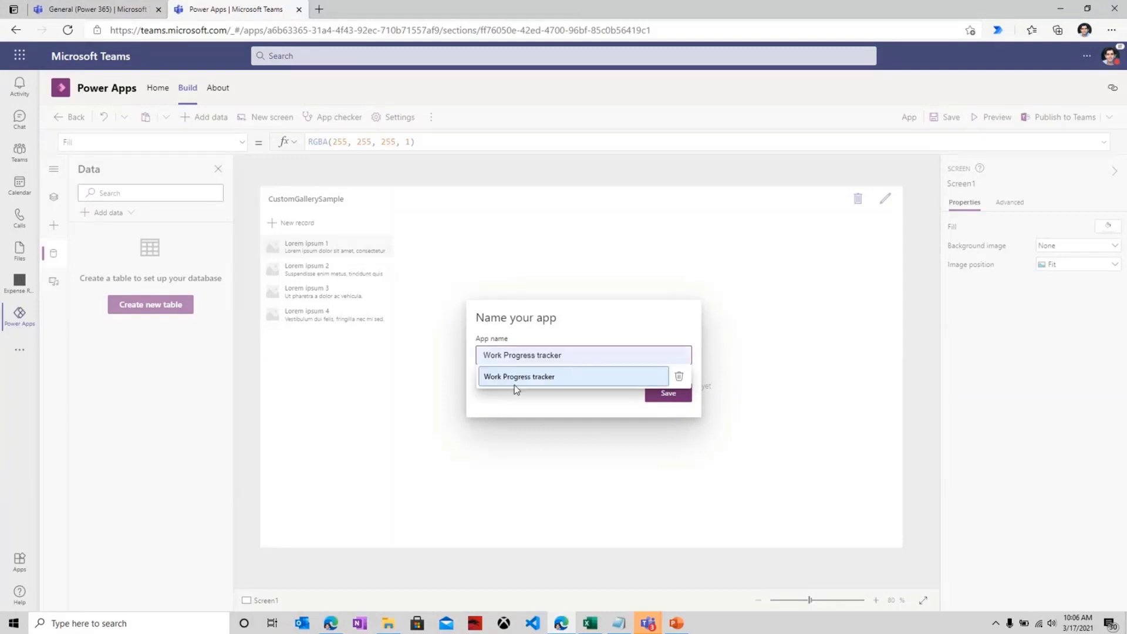
click(516, 377)
click(670, 394)
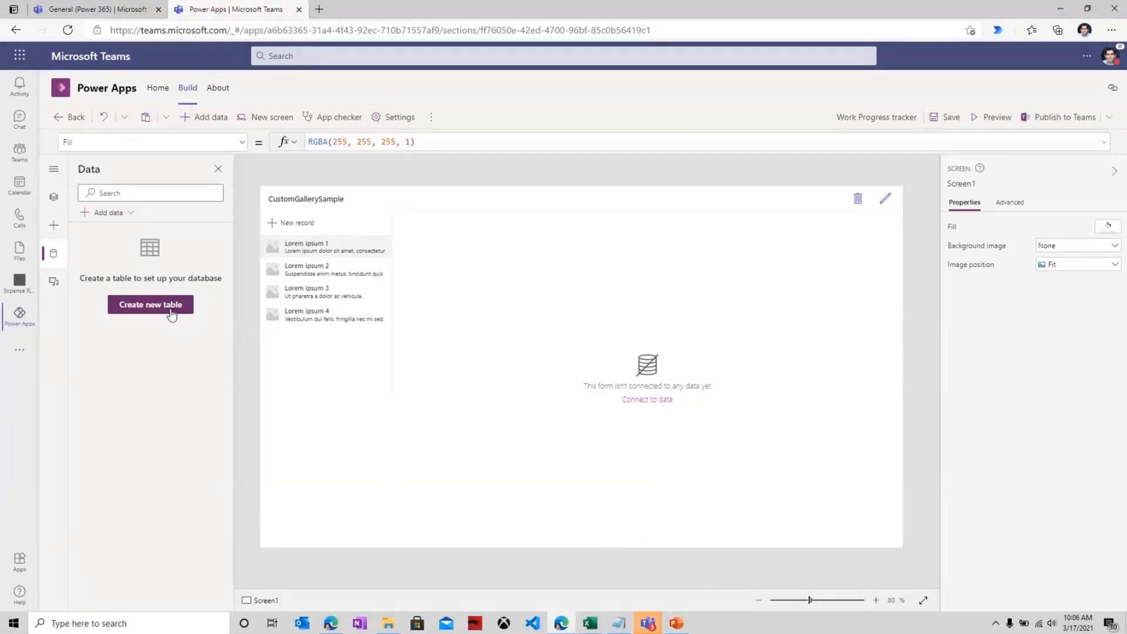
Add the existing Work Progress Trackings table from the current environment as the app's data source.
click(110, 213)
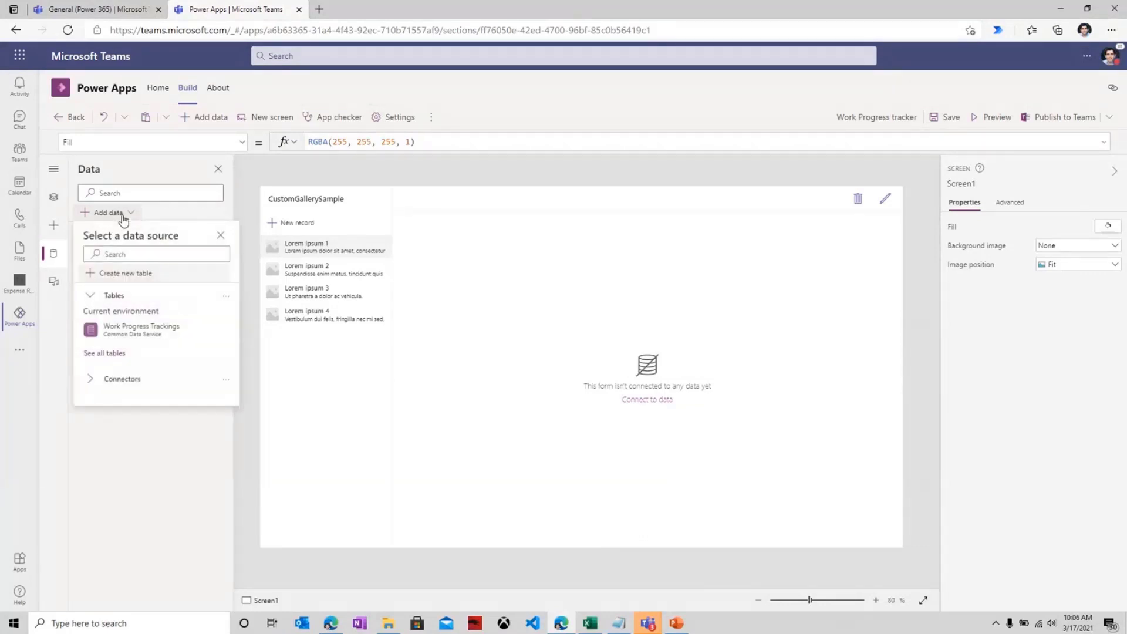
mouse_move(163, 326)
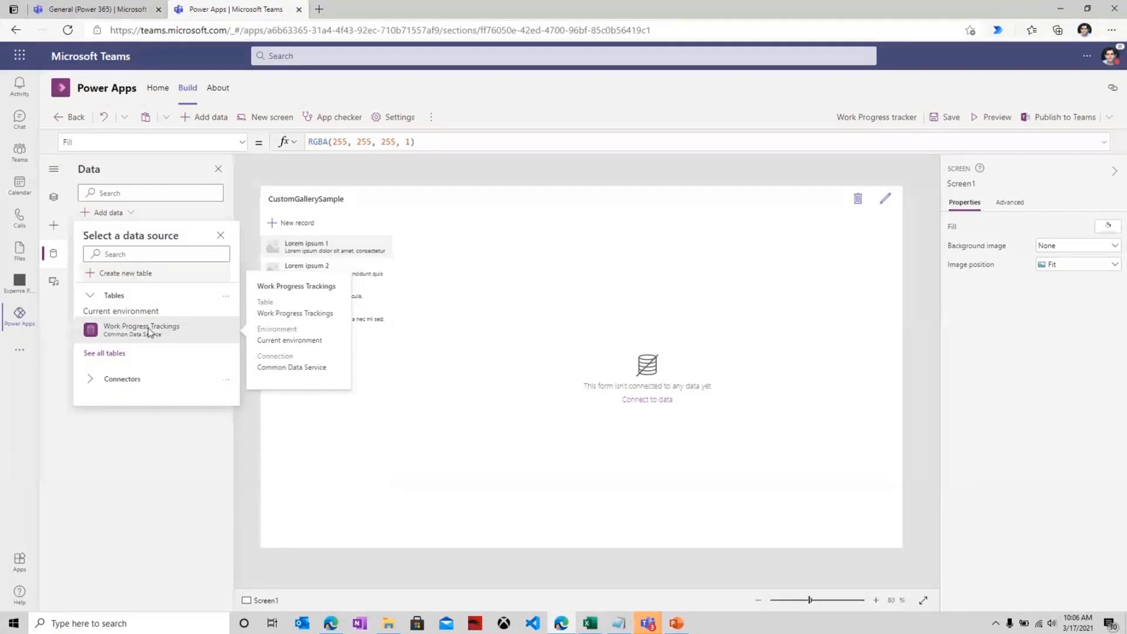
click(154, 332)
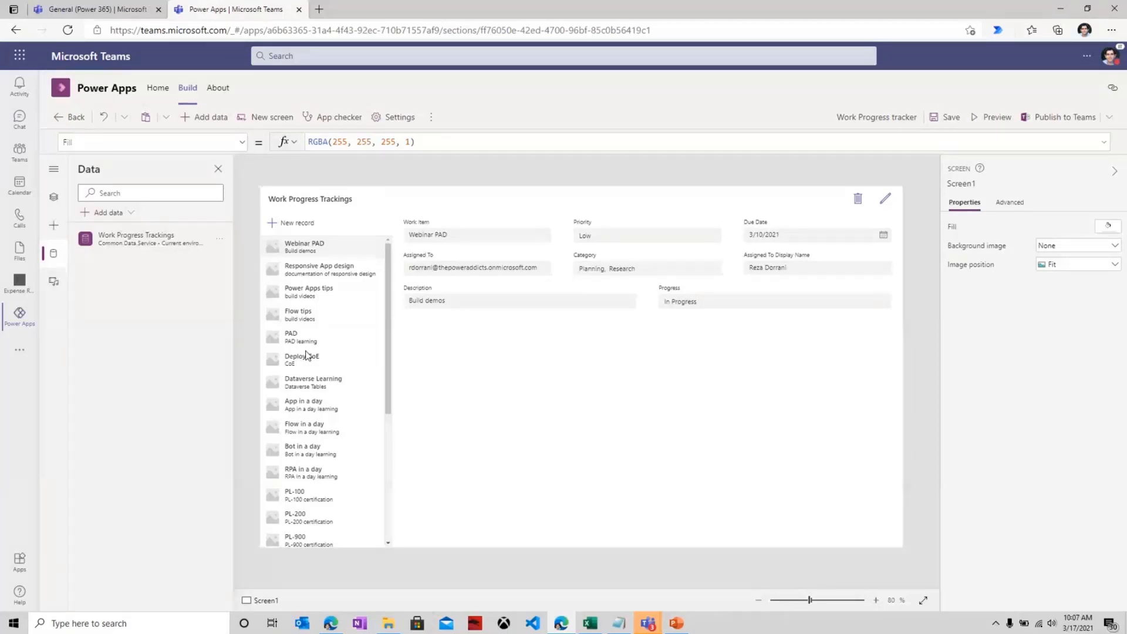
Preview the app, view the details of the "Power Apps tips" record, and return to editing.
click(991, 117)
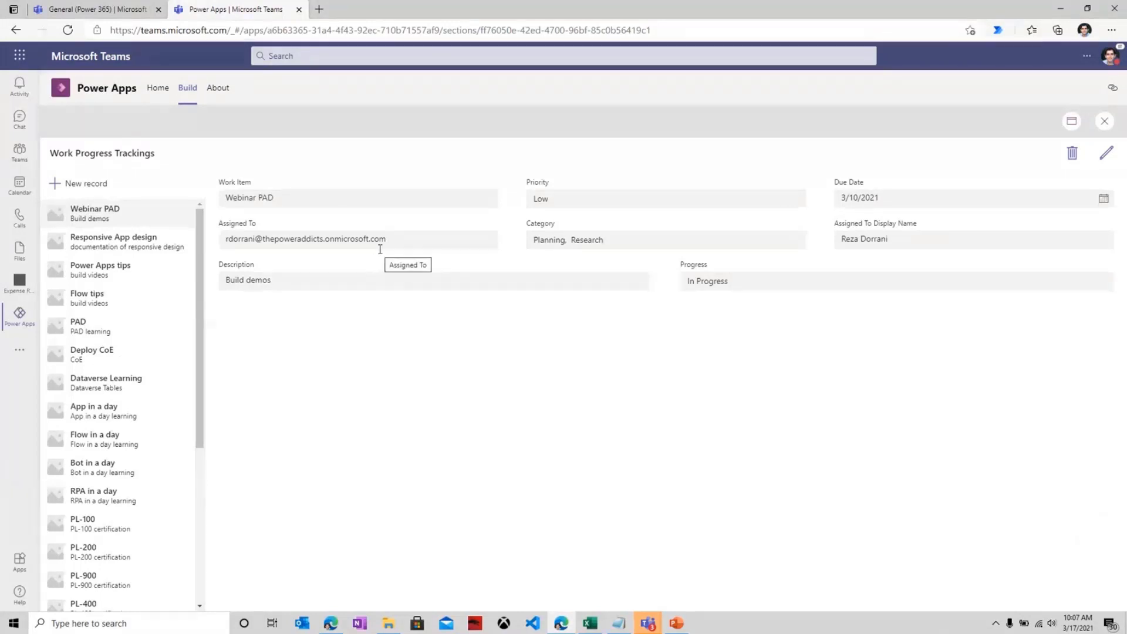
click(127, 269)
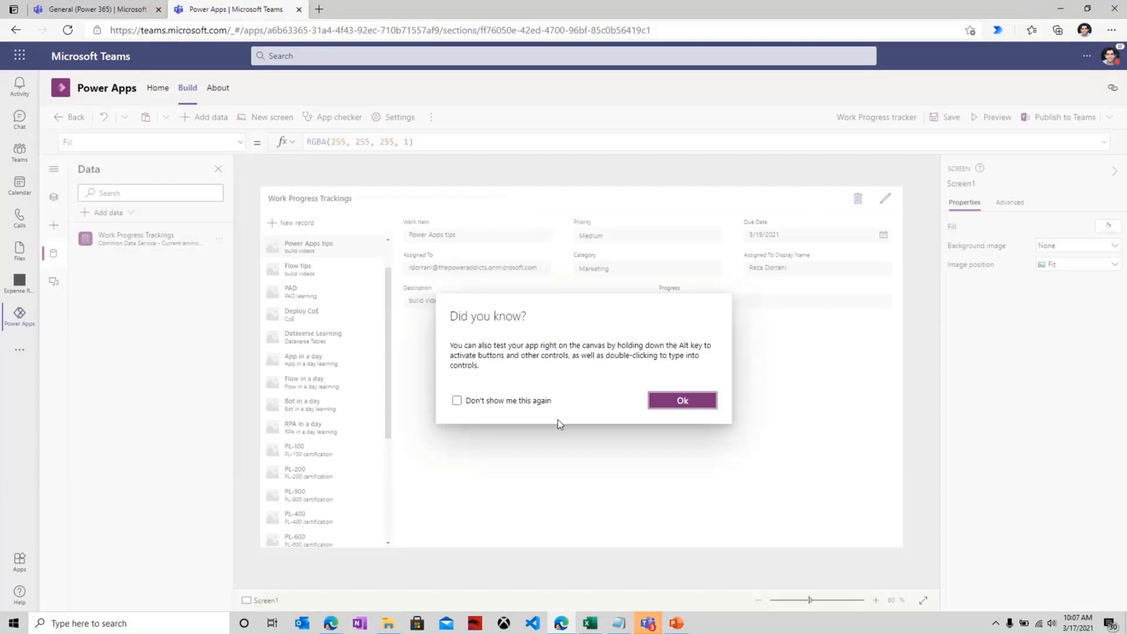
click(681, 399)
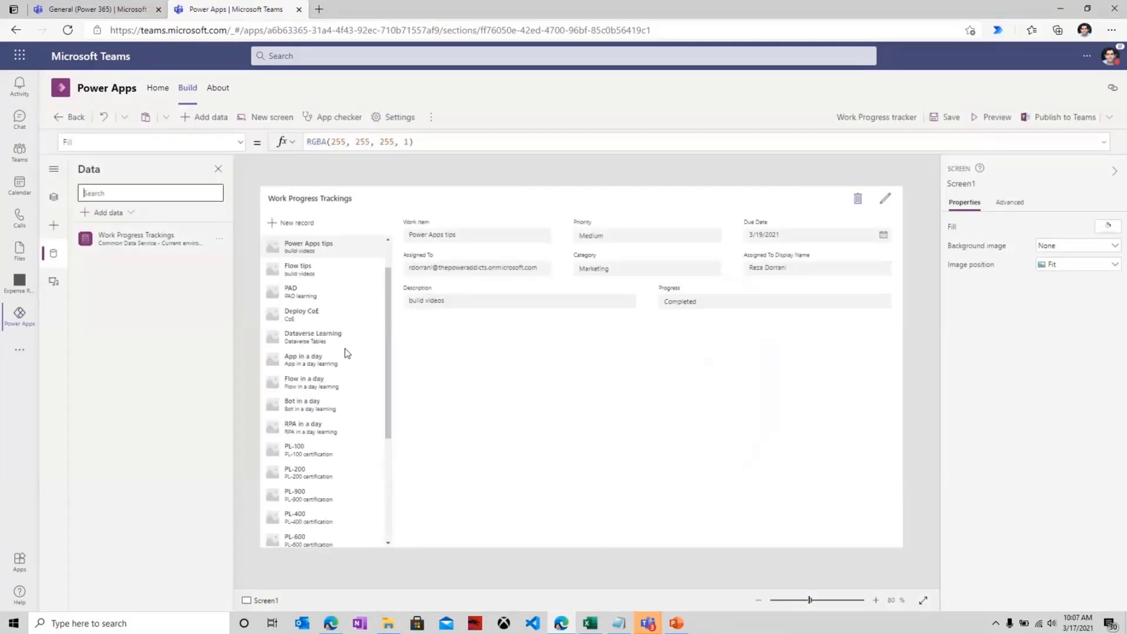
View the rows and columns of the Work Progress Trackings table, including the assignee columns, and close the table.
click(221, 243)
click(240, 258)
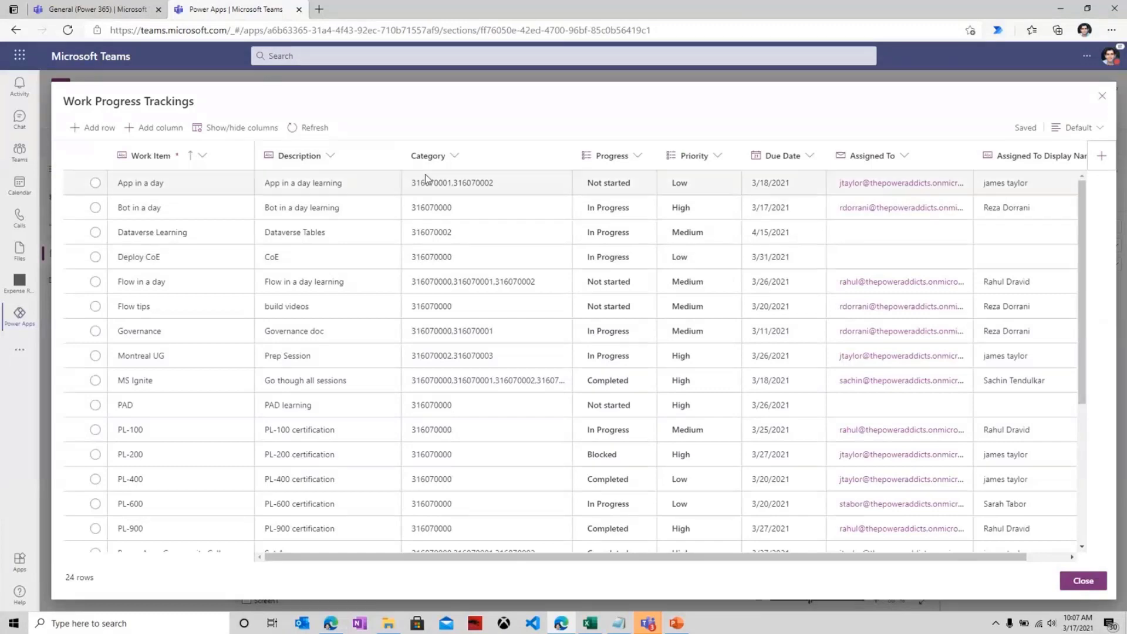
drag(688, 557, 734, 558)
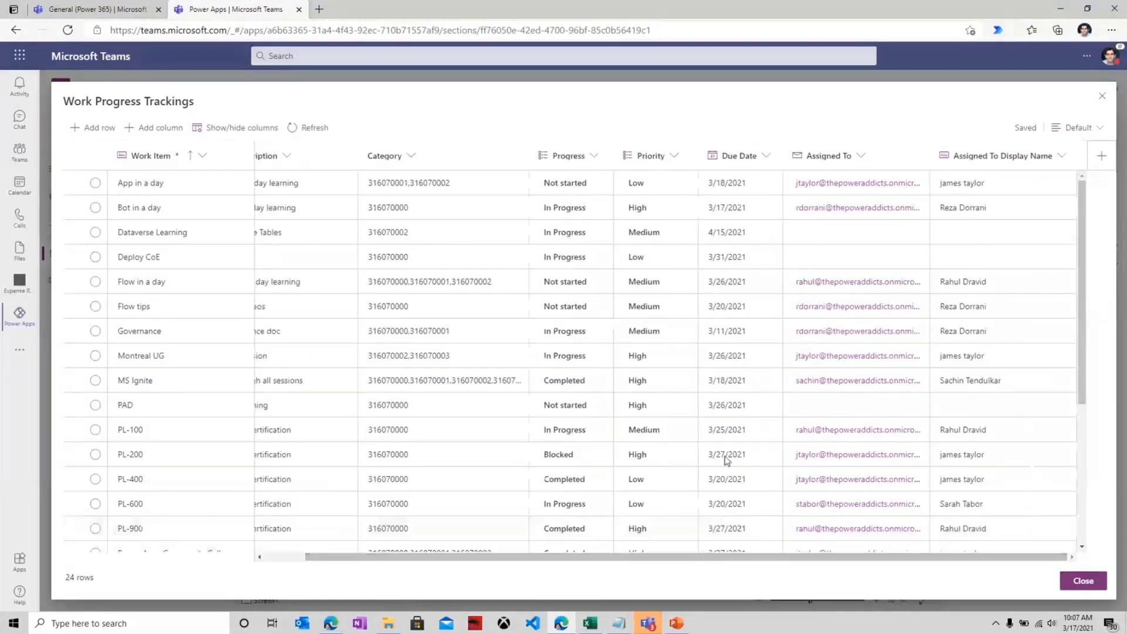
click(1101, 99)
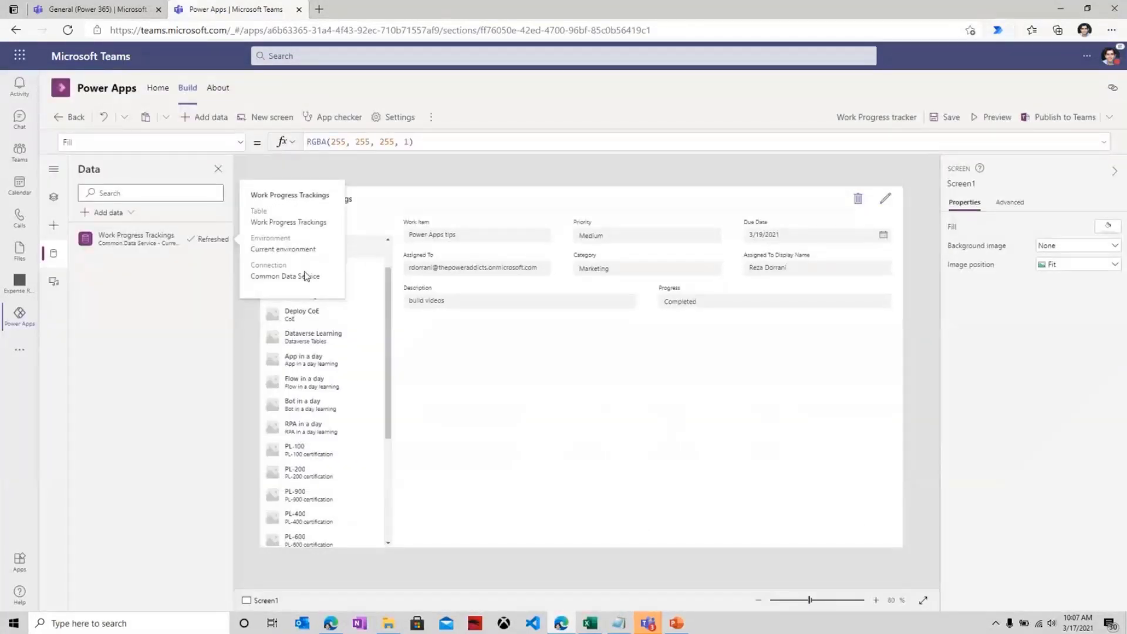
Preview the app while narrowing and widening the browser window to check its responsive layout, restore full size, and return to editing.
click(55, 200)
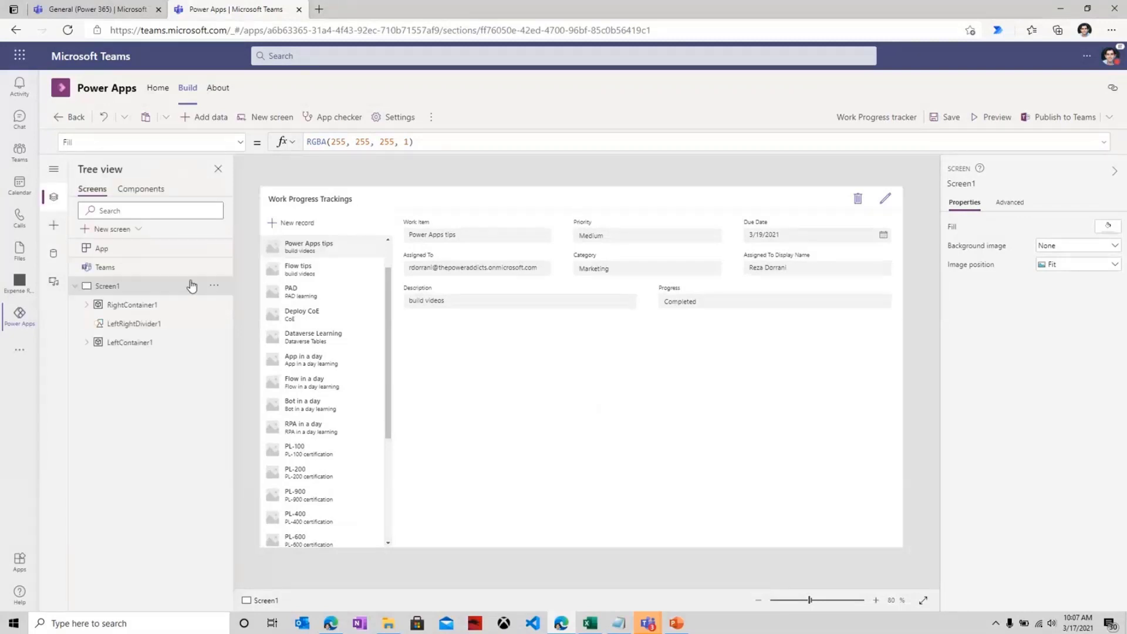
click(993, 117)
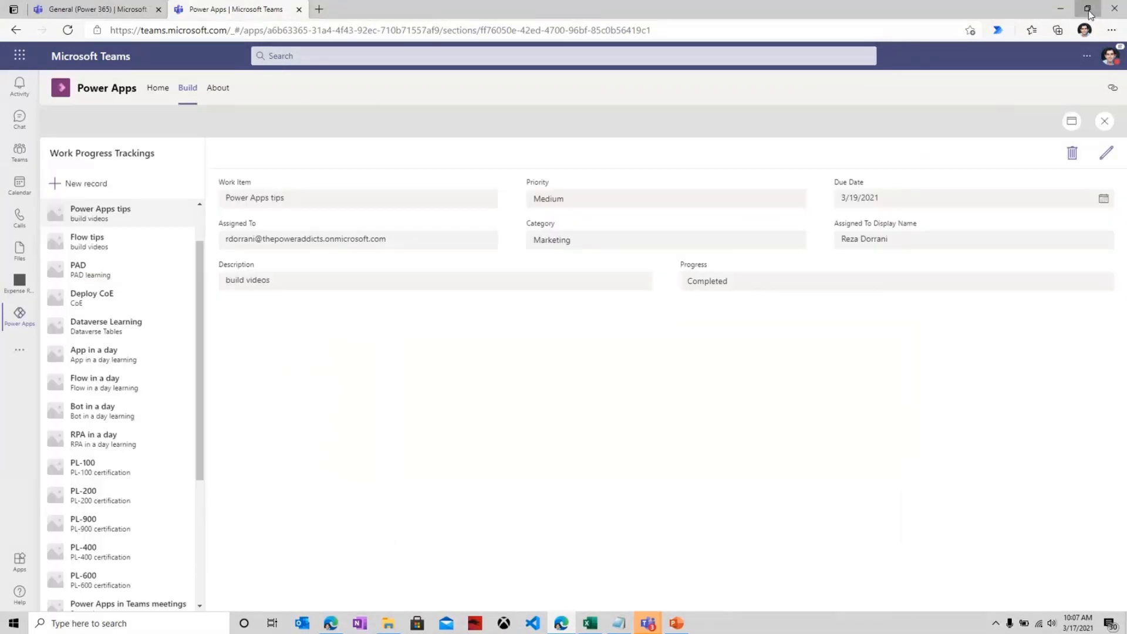
click(1087, 8)
drag(895, 12, 754, 11)
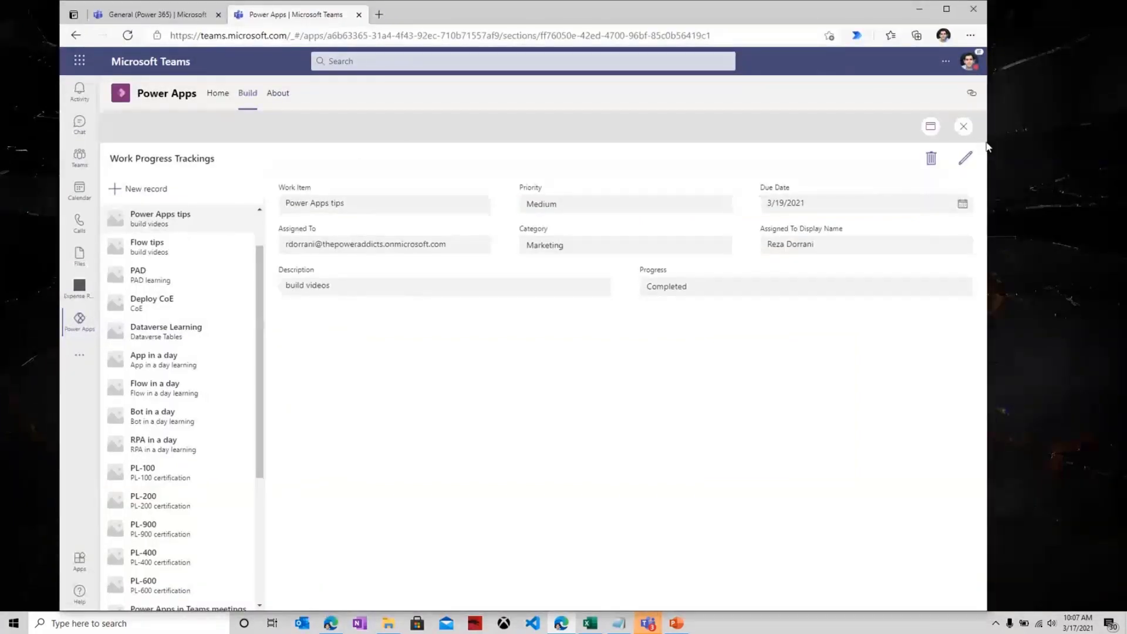
drag(991, 142, 594, 169)
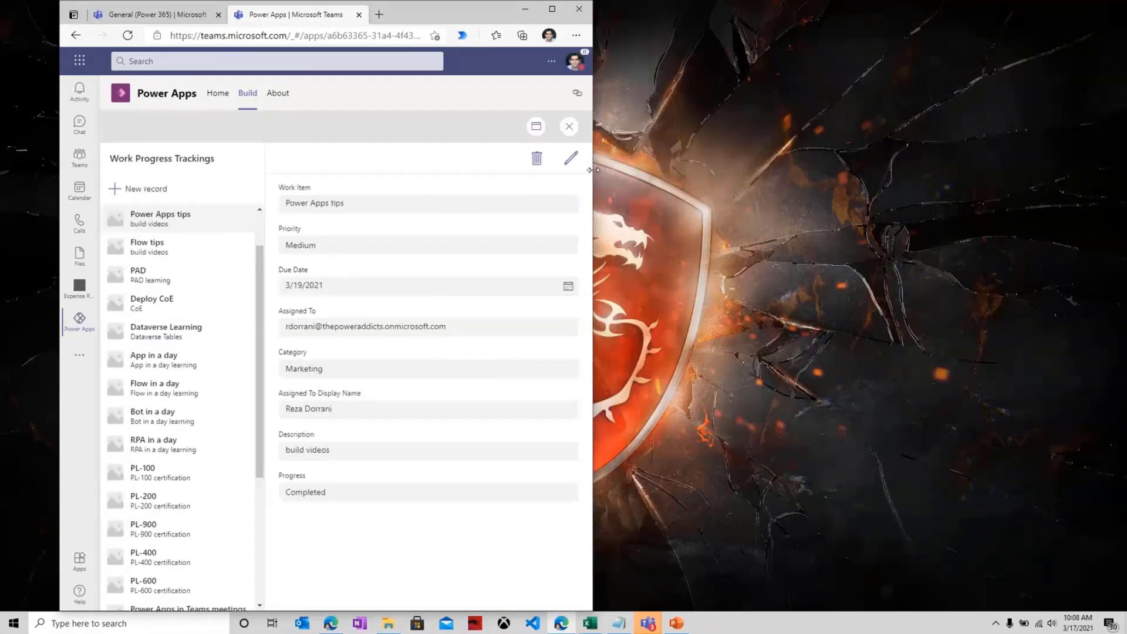
drag(594, 169, 911, 169)
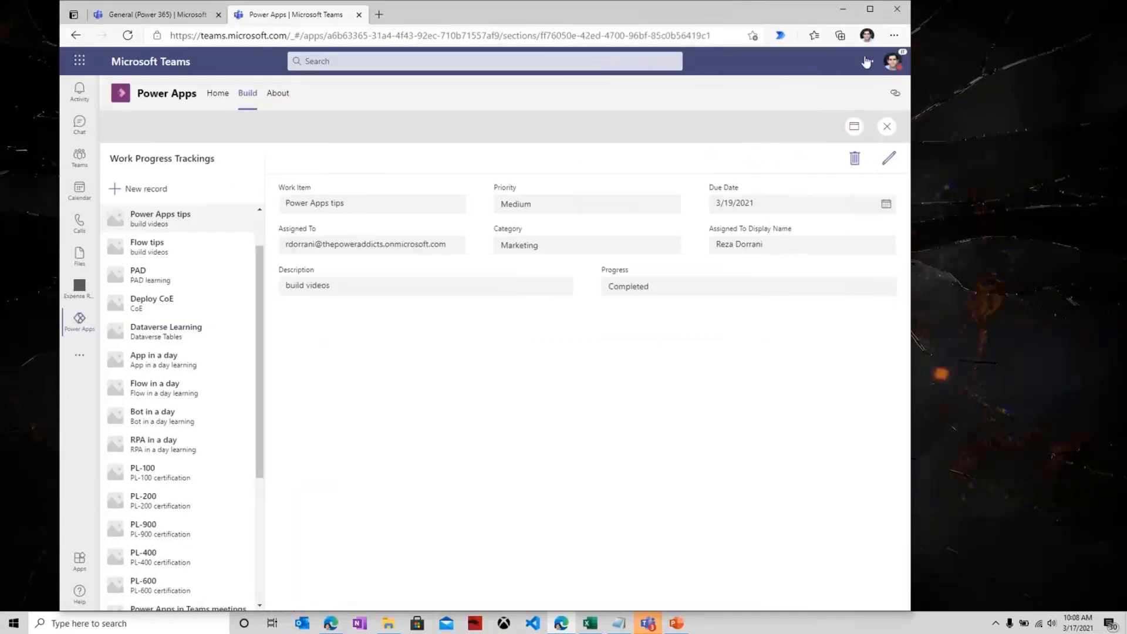
click(870, 9)
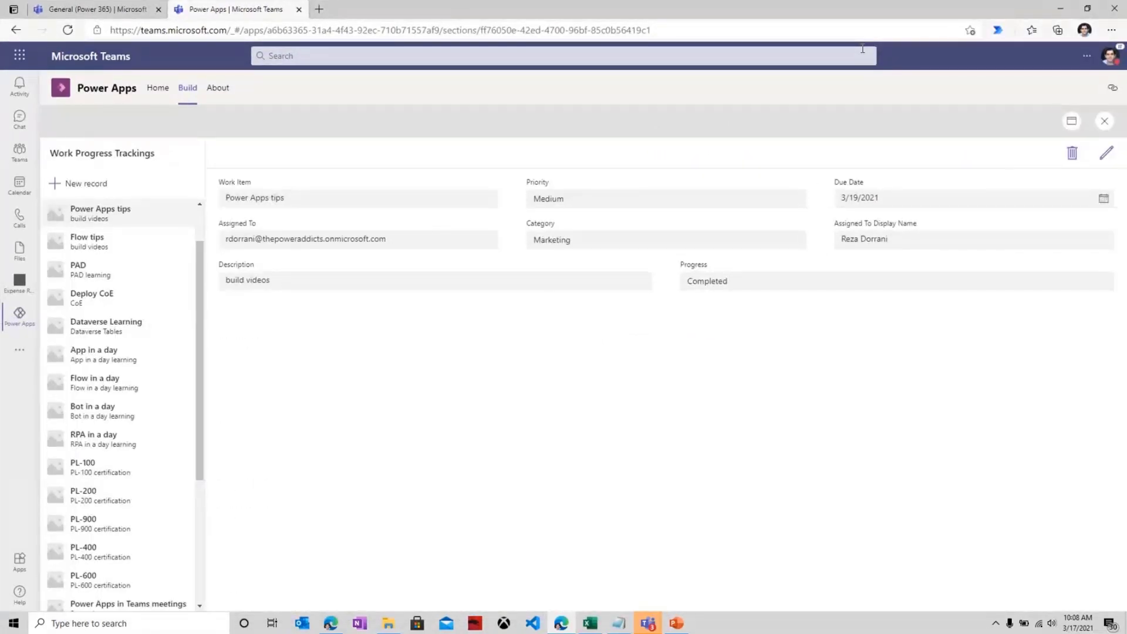
click(1106, 120)
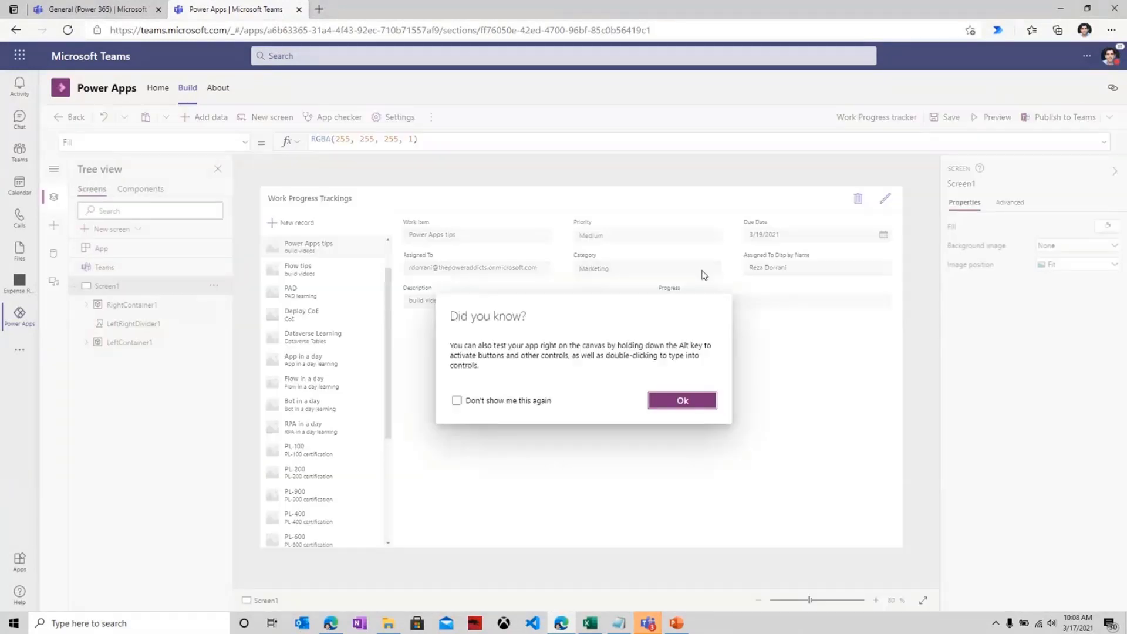
click(690, 400)
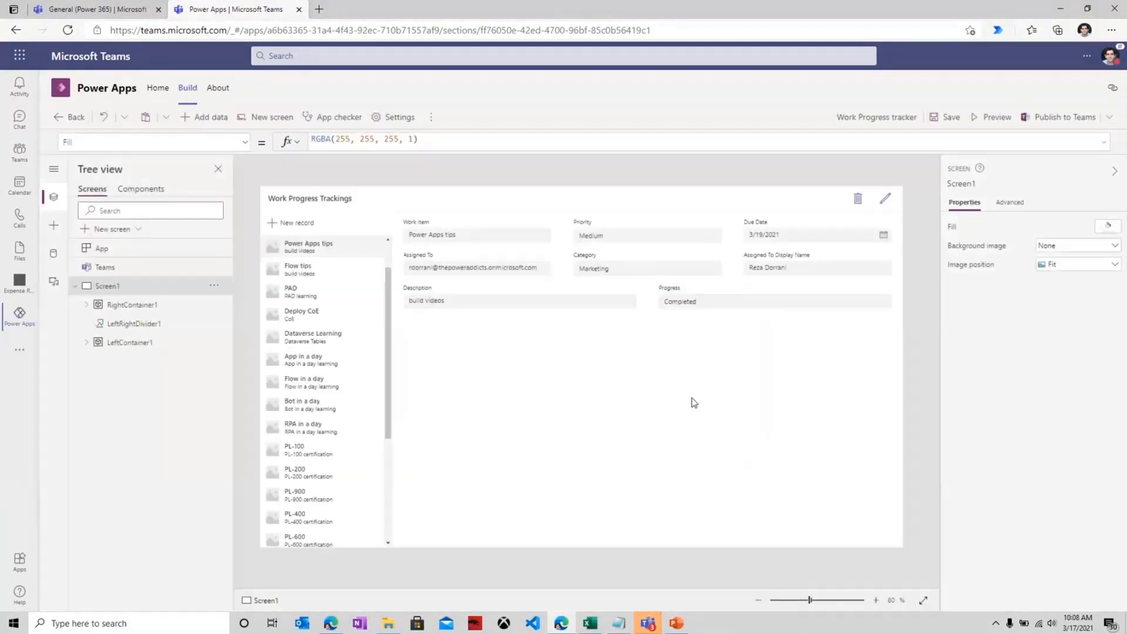
Examine the Width formula of RightContainer1, and inspect the properties of LeftContainer1.
click(167, 311)
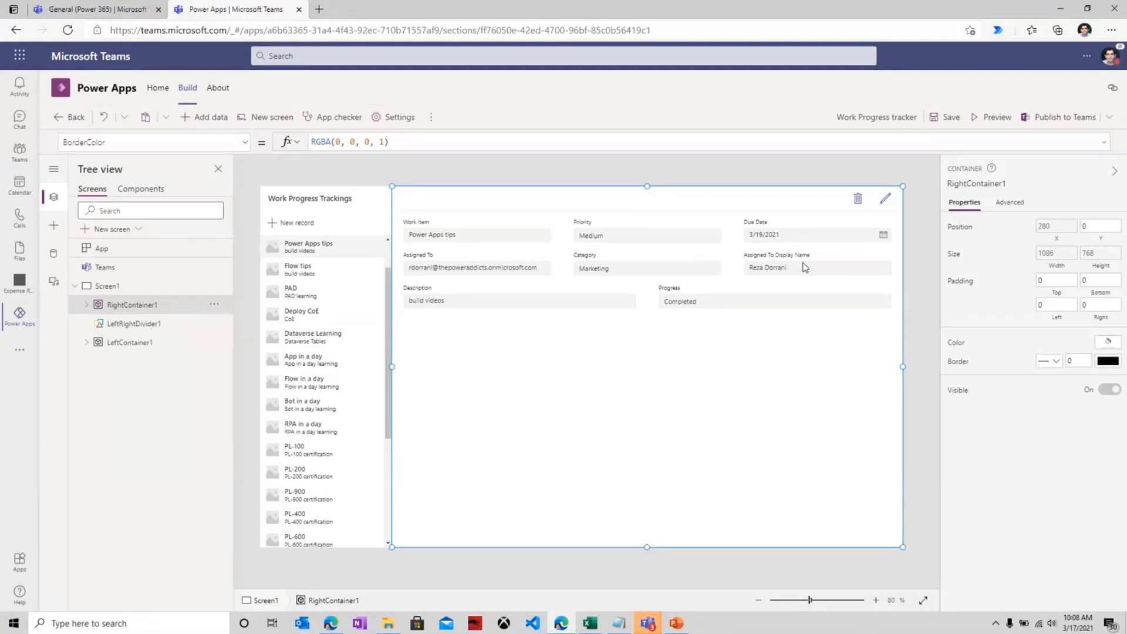
click(121, 143)
text(Width)
key(Return)
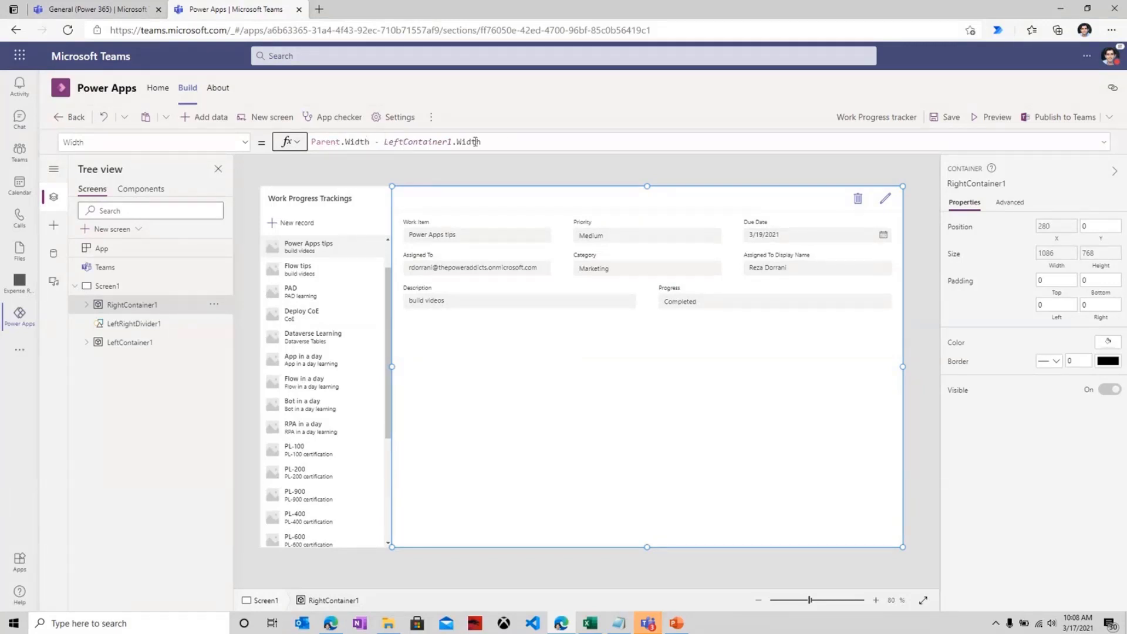
click(197, 342)
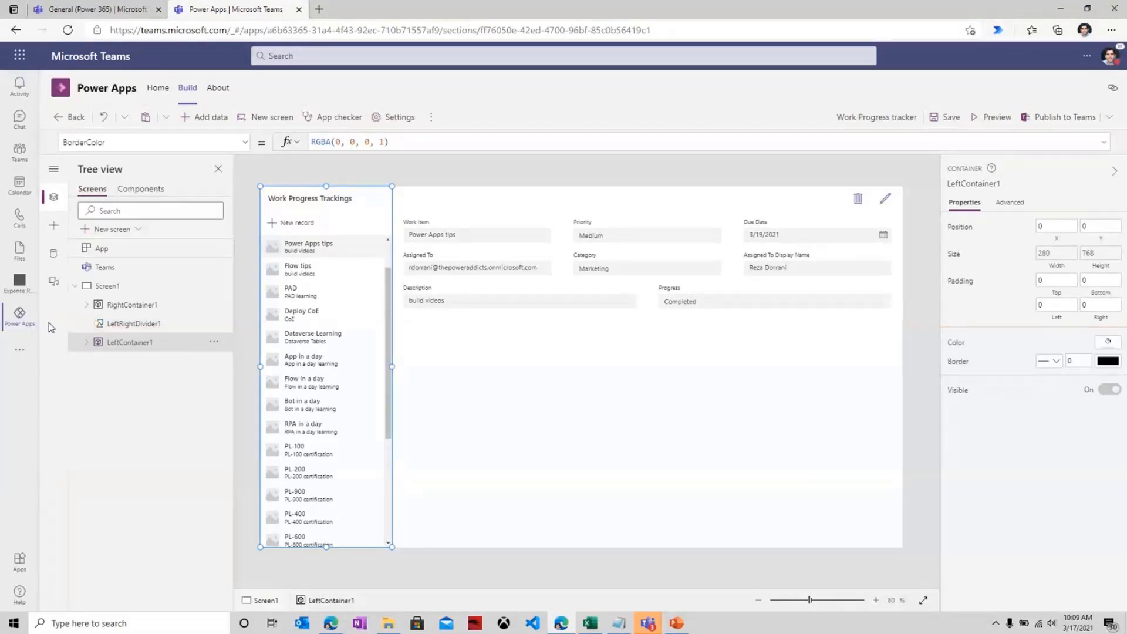
Add a new screen with the Blank layout to the app.
click(99, 288)
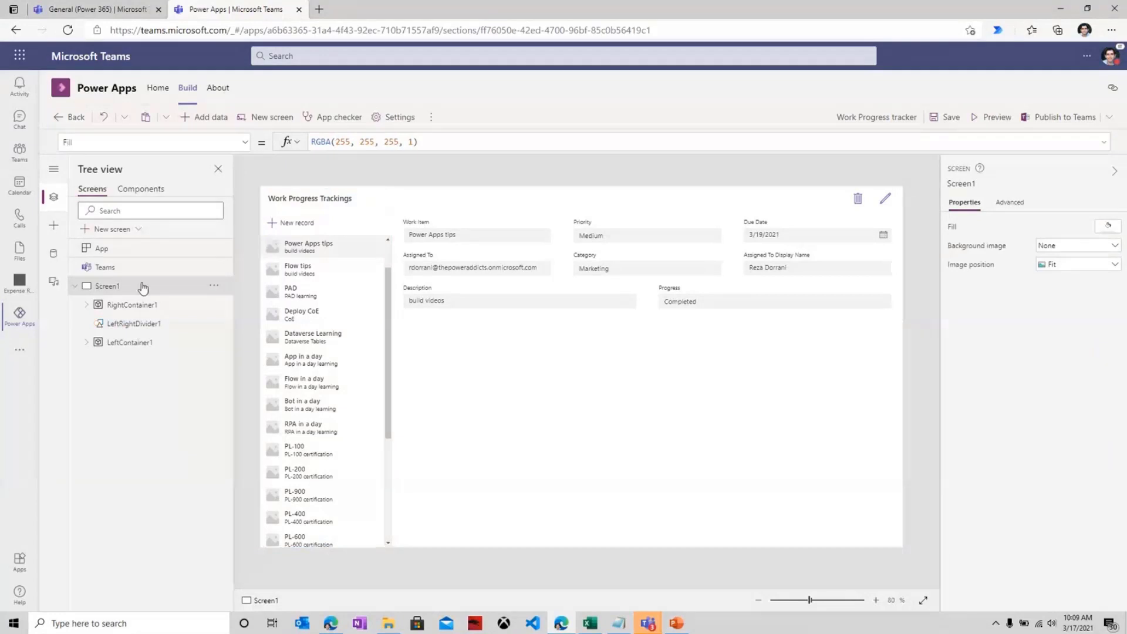
click(113, 229)
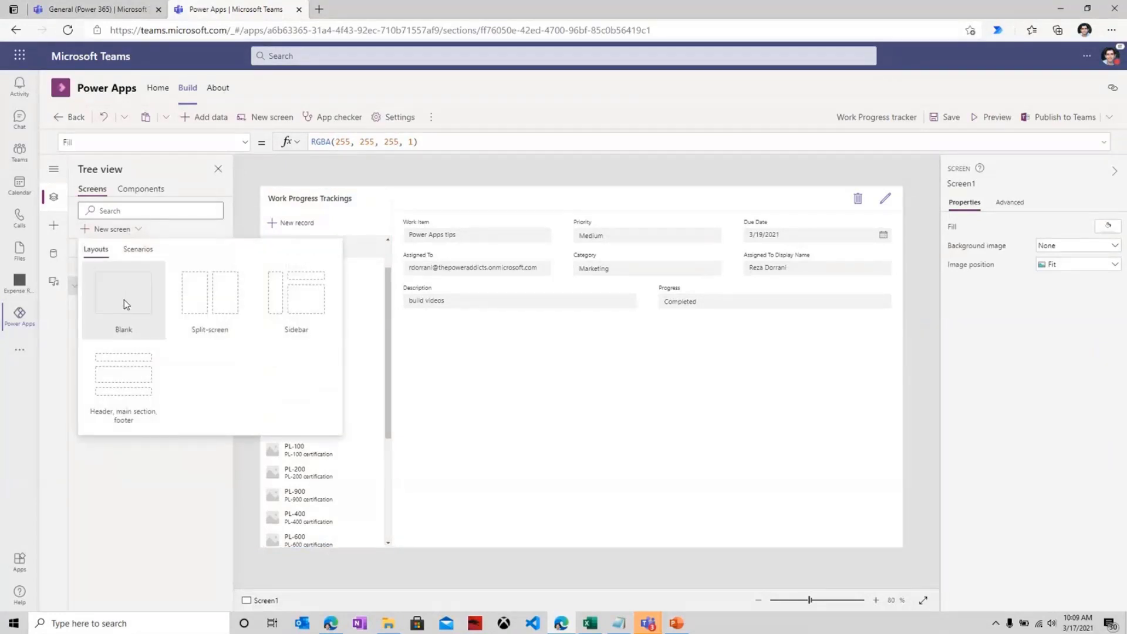
click(125, 299)
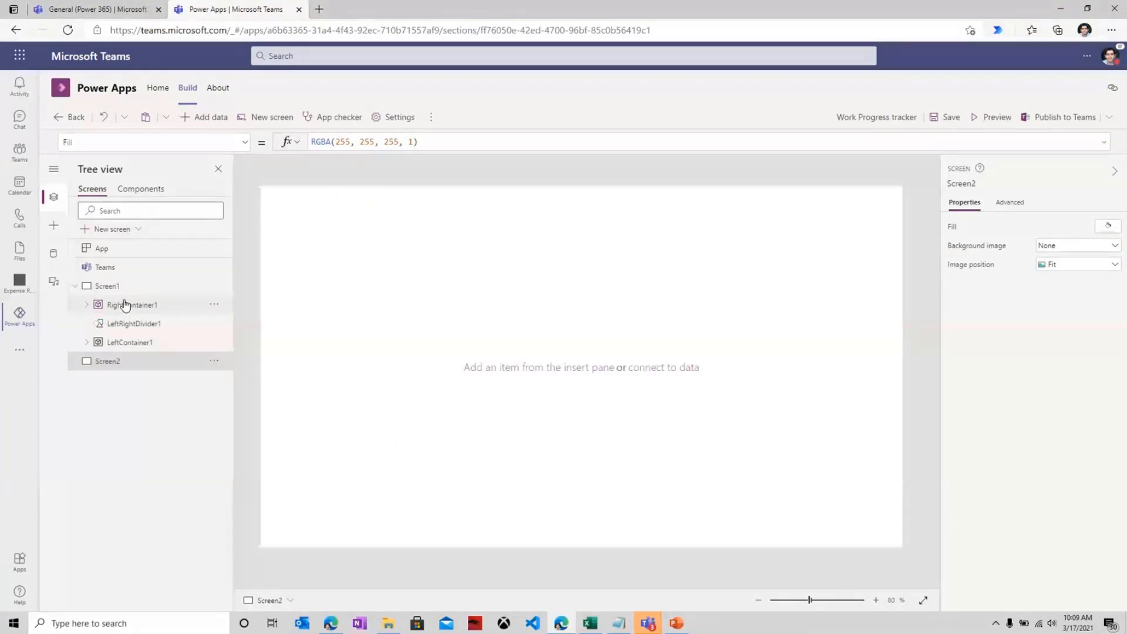
Search the insertable controls for containers and add a vertical container to the blank Screen2.
click(67, 226)
click(108, 194)
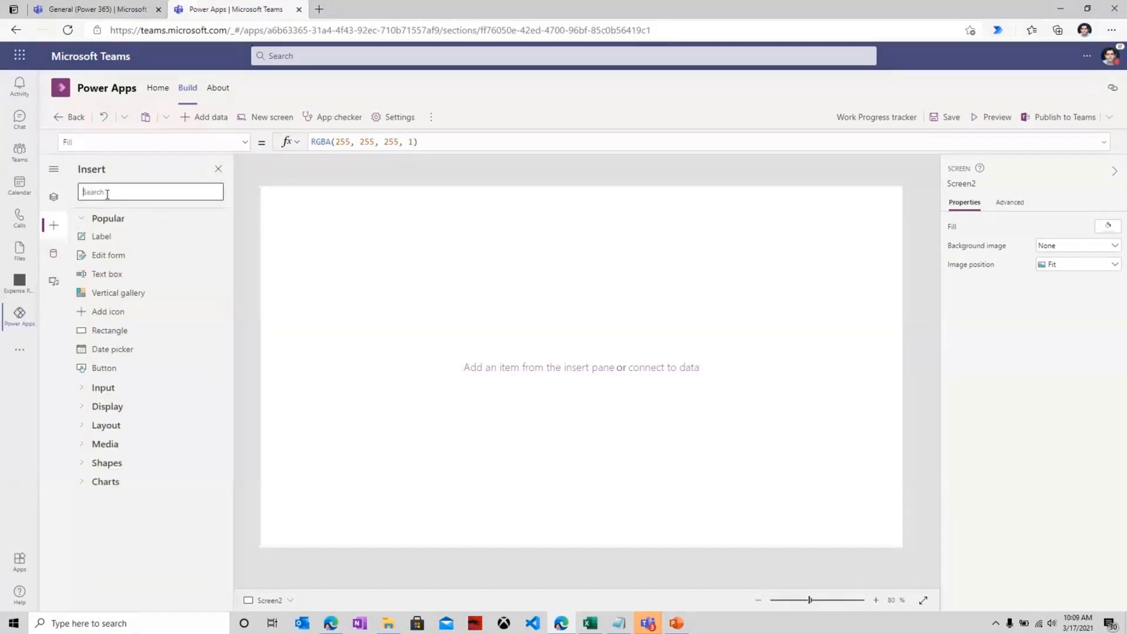
text(contai)
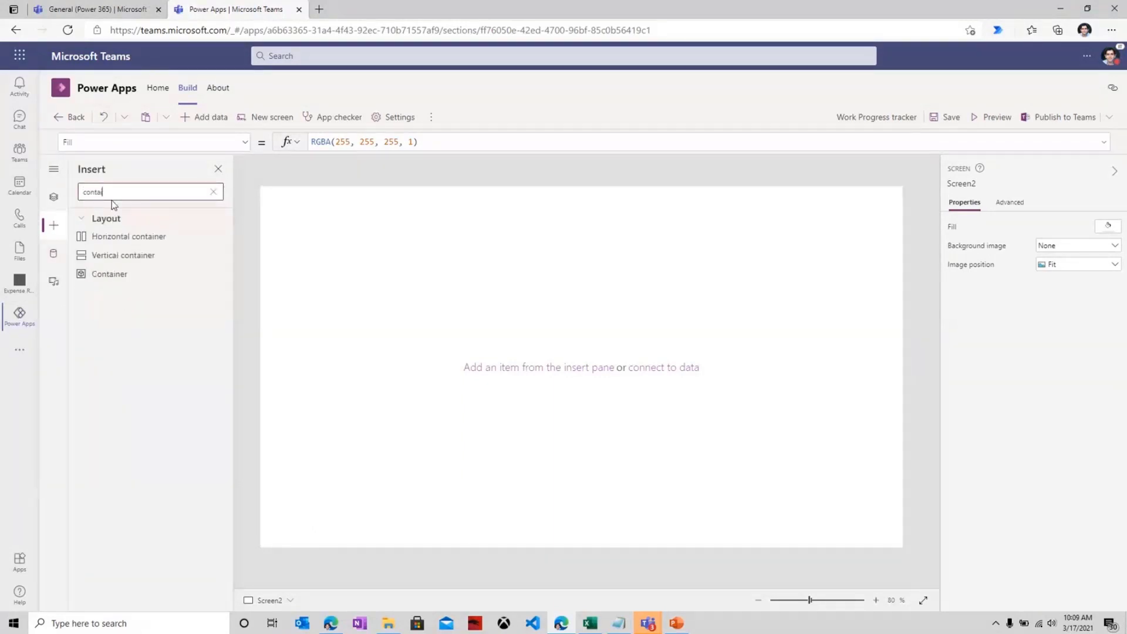
click(133, 255)
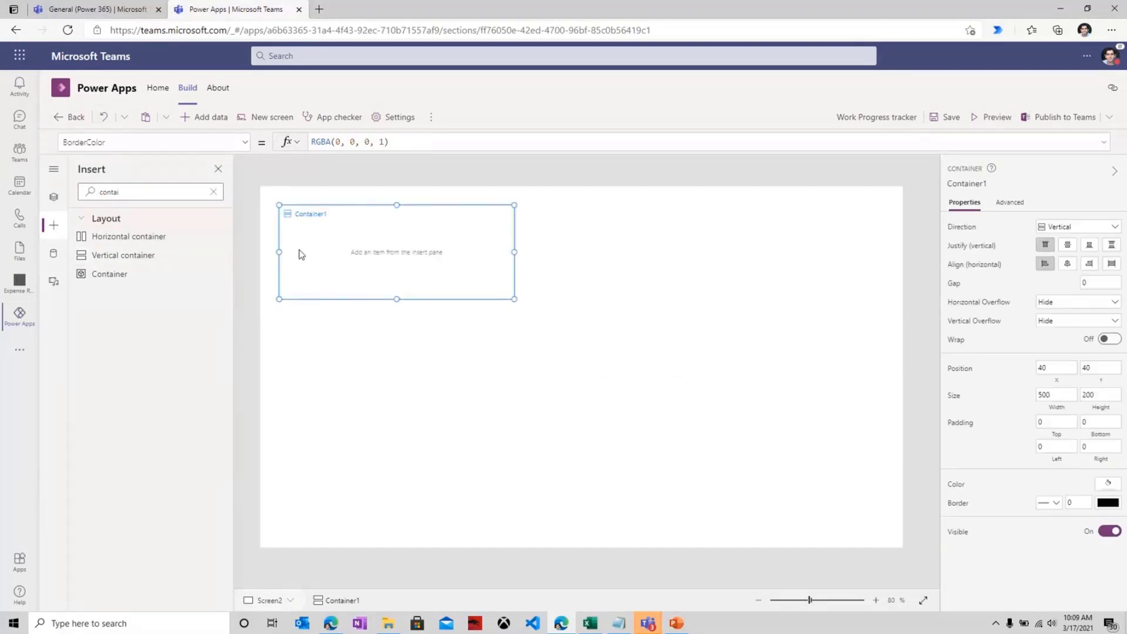
Add three buttons inside the vertical container on Screen2.
click(57, 226)
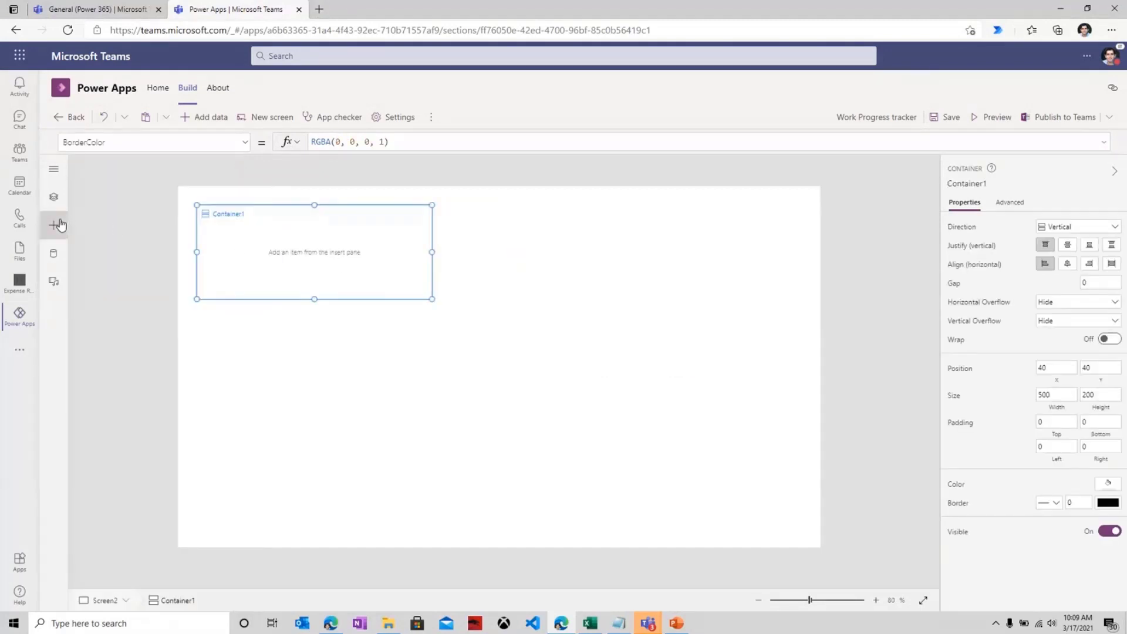
click(54, 225)
click(129, 369)
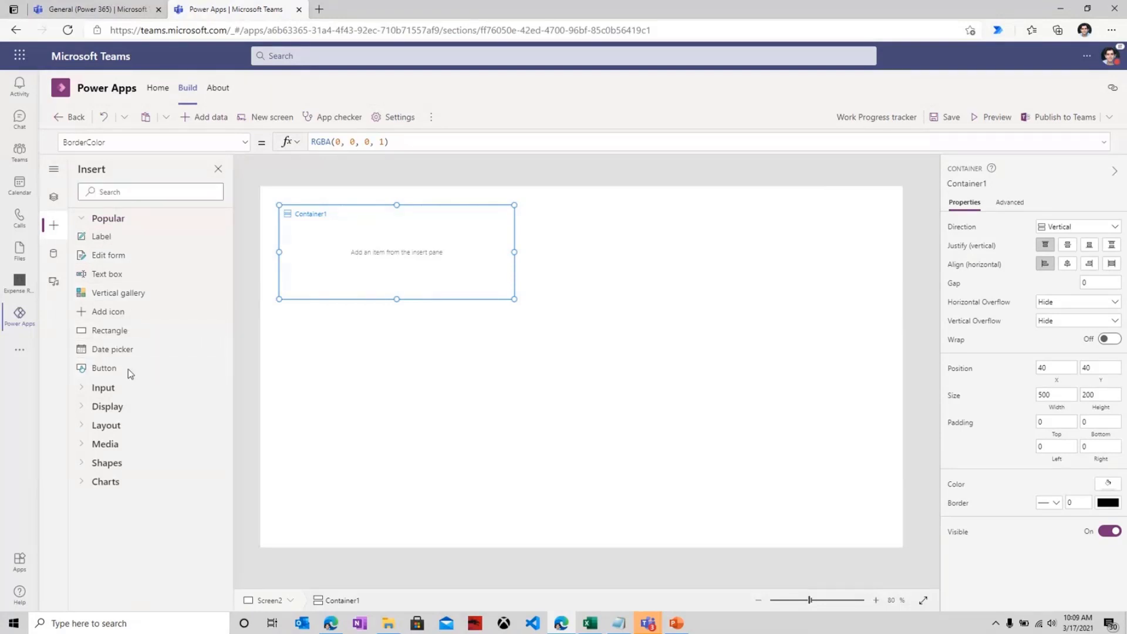
click(128, 369)
click(128, 370)
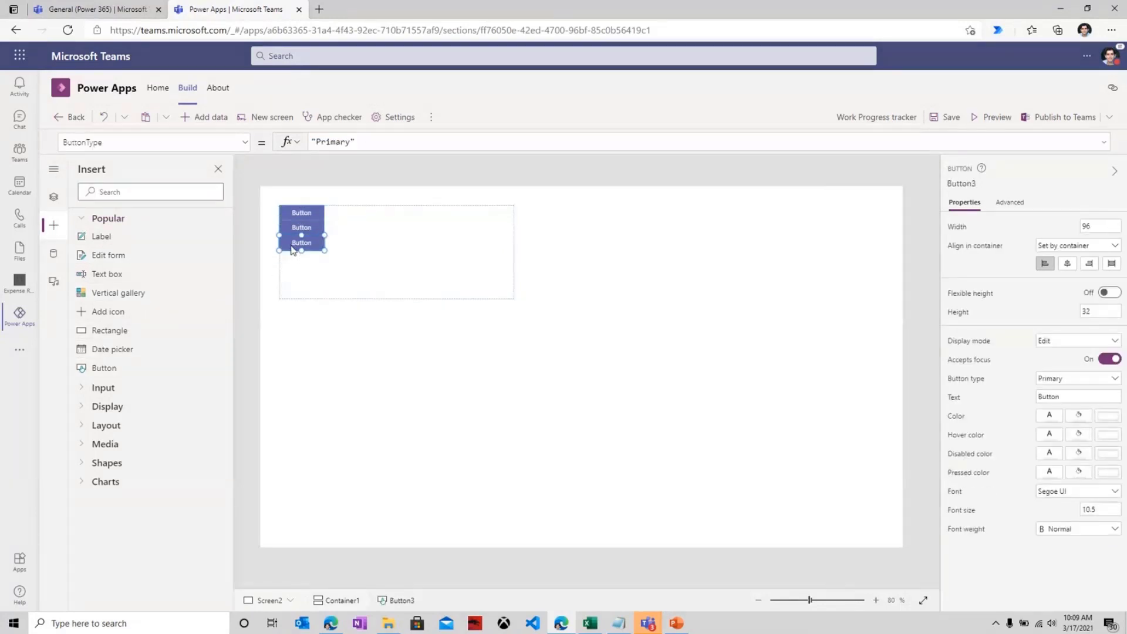
Set the Text property of the first button in the container to "A".
click(311, 213)
click(99, 149)
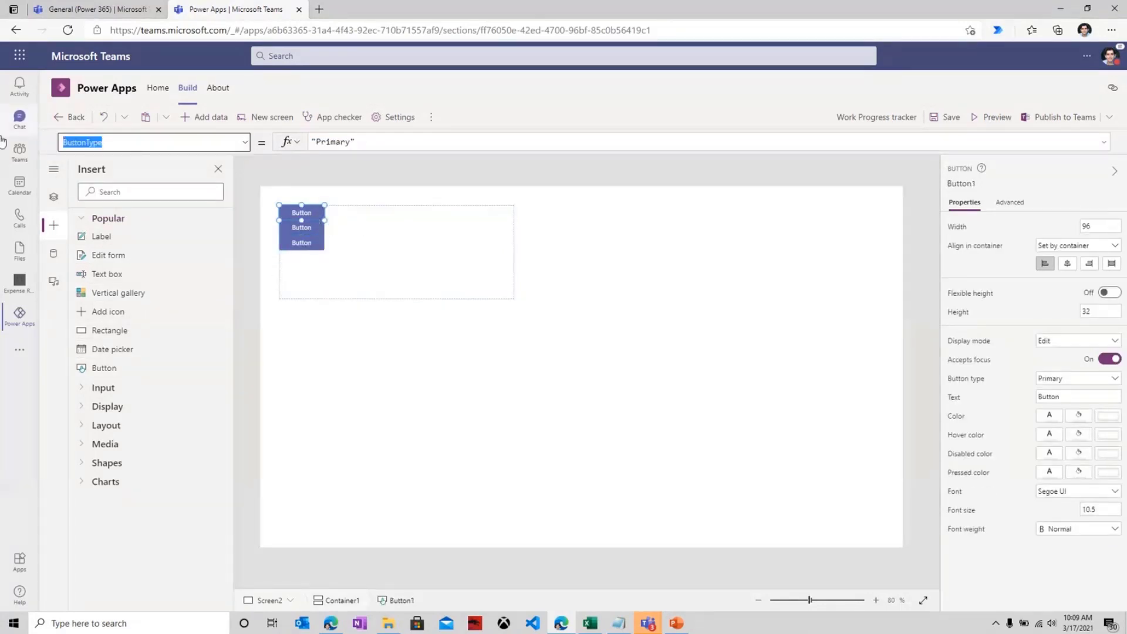
text(Text)
key(Return)
double_click(317, 142)
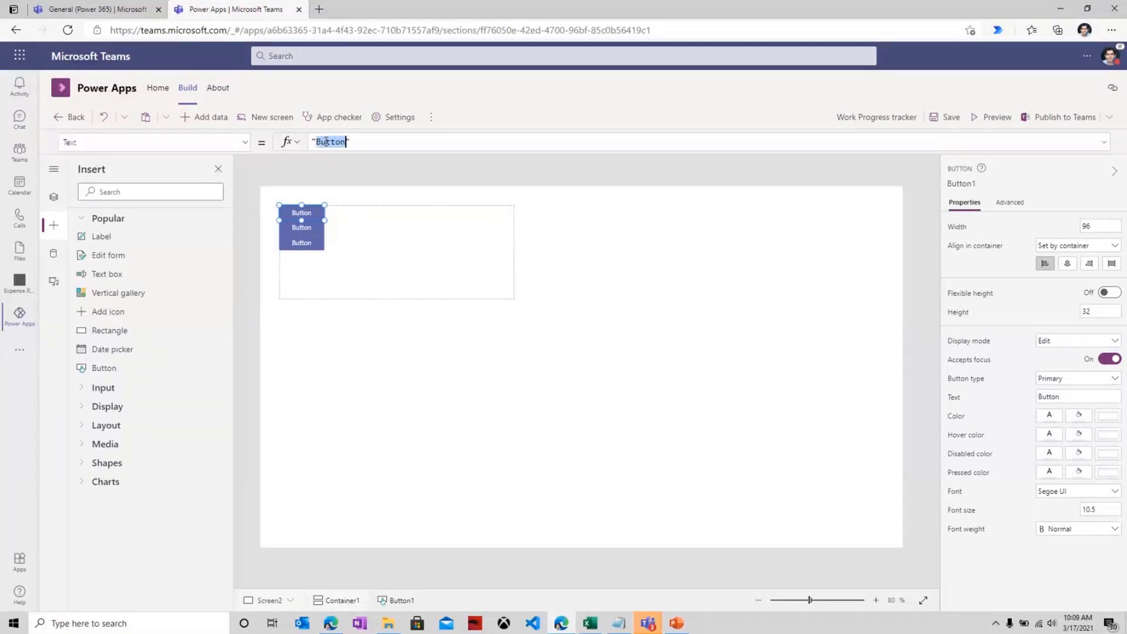
text(A)
Set the Text property of the second button in the container to "B".
click(309, 232)
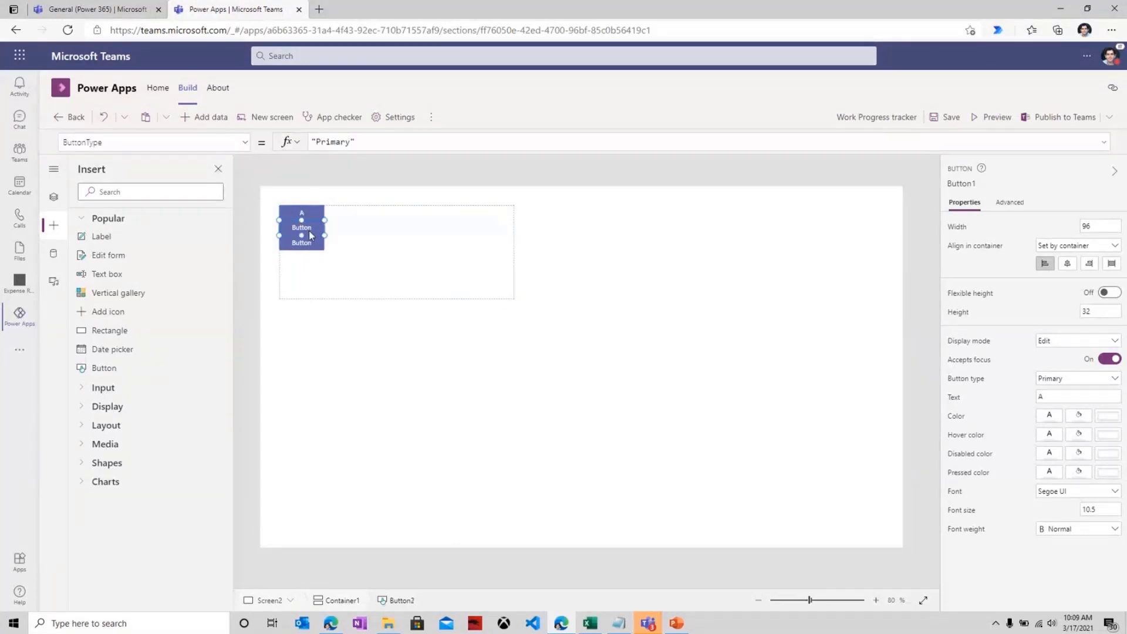
click(149, 146)
text(Text)
key(Return)
double_click(329, 142)
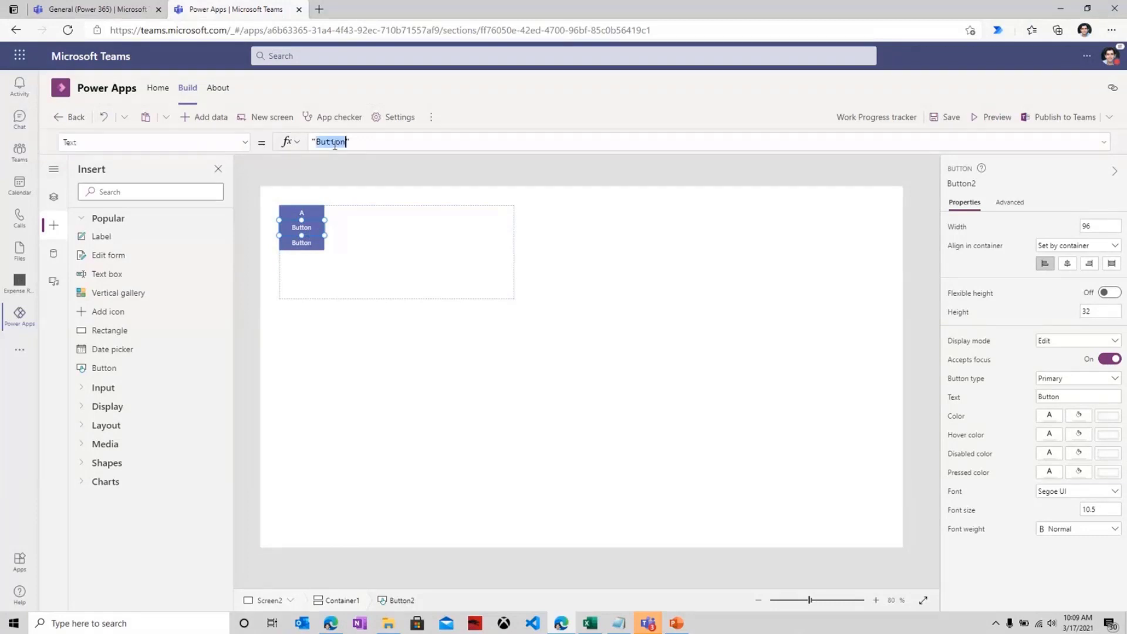
text(B)
Set the Text property of the third button in the container to "C".
click(301, 242)
click(120, 143)
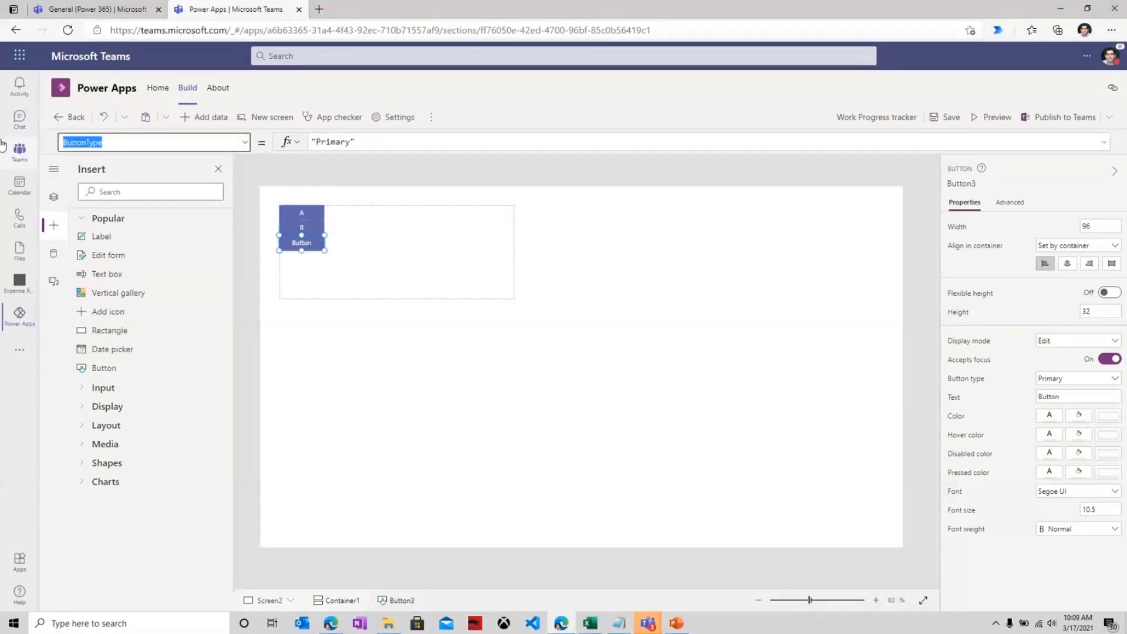
text(Text)
key(Return)
double_click(335, 141)
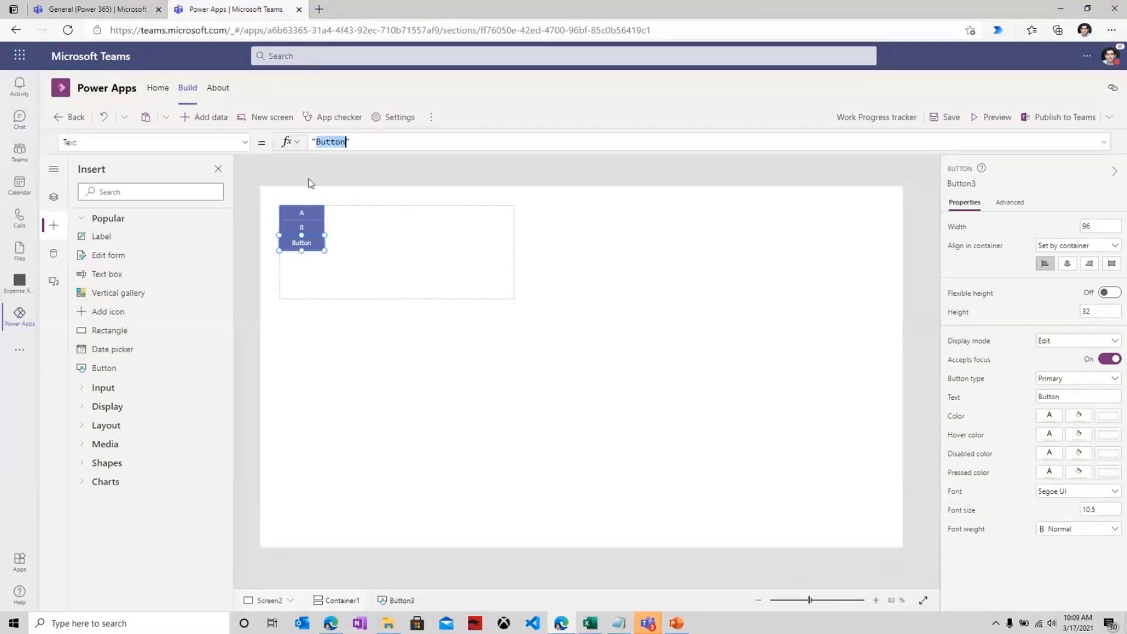
text(C)
Change the direction of the container holding the three buttons to Horizontal.
click(397, 284)
scroll(403, 407, up, 9)
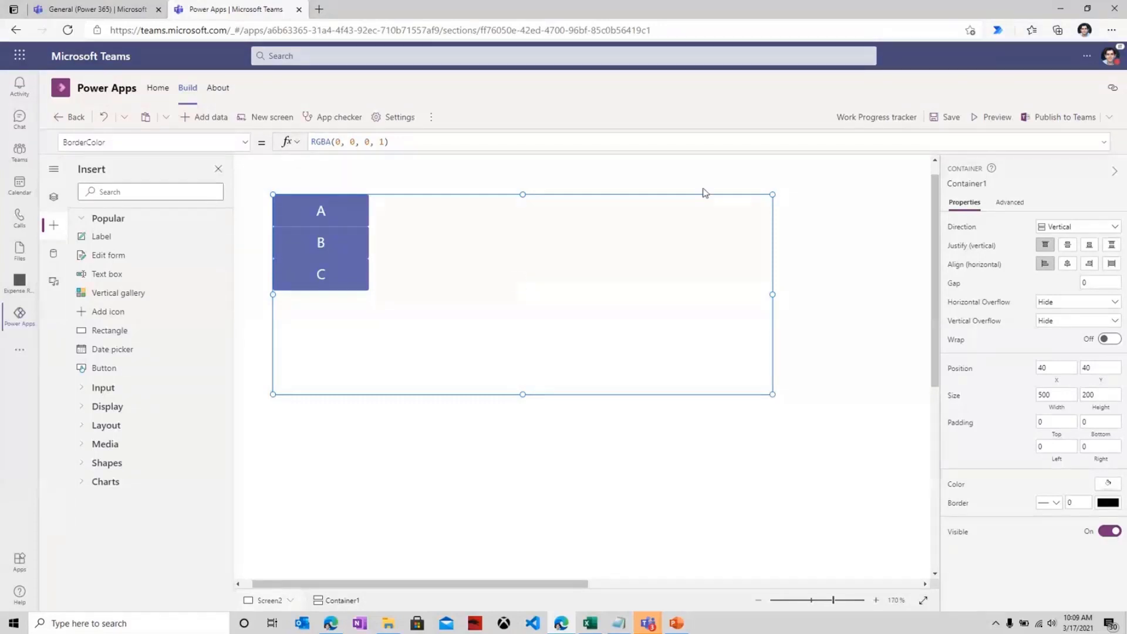
click(1050, 227)
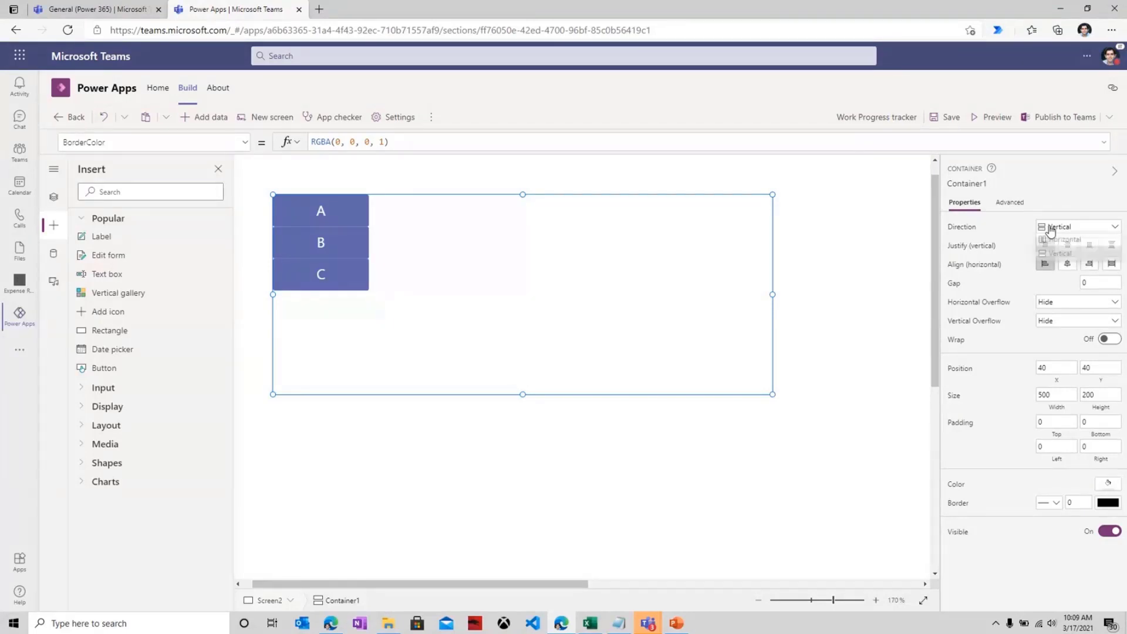
click(1058, 238)
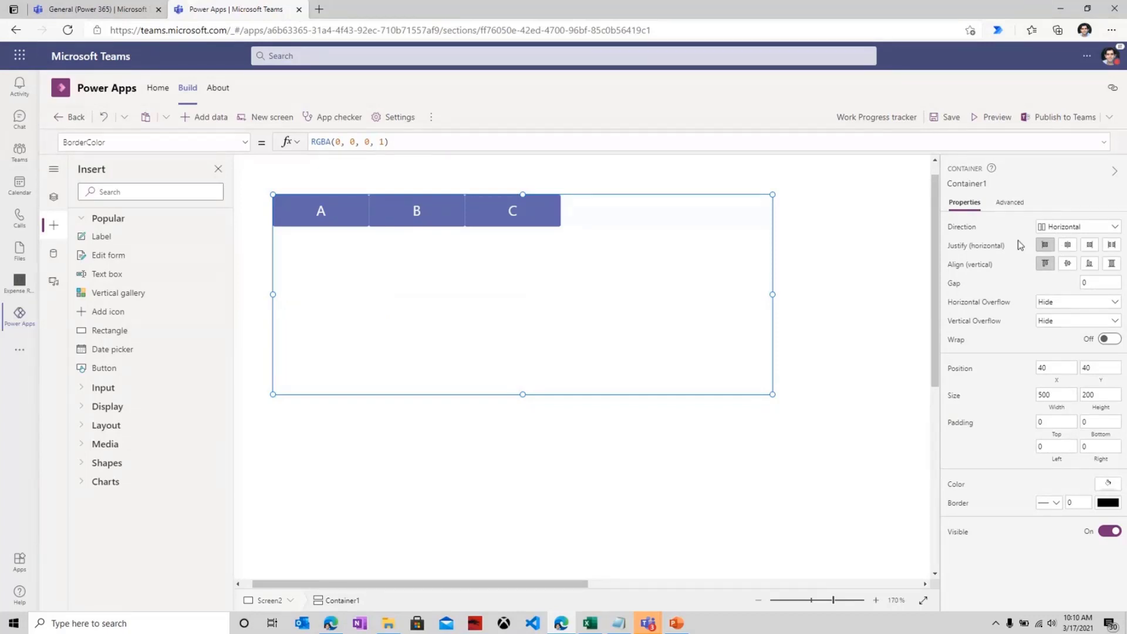
Try centre horizontal justification and the stretch, bottom and middle vertical alignments on the container, and restore start justification and top alignment.
click(1069, 245)
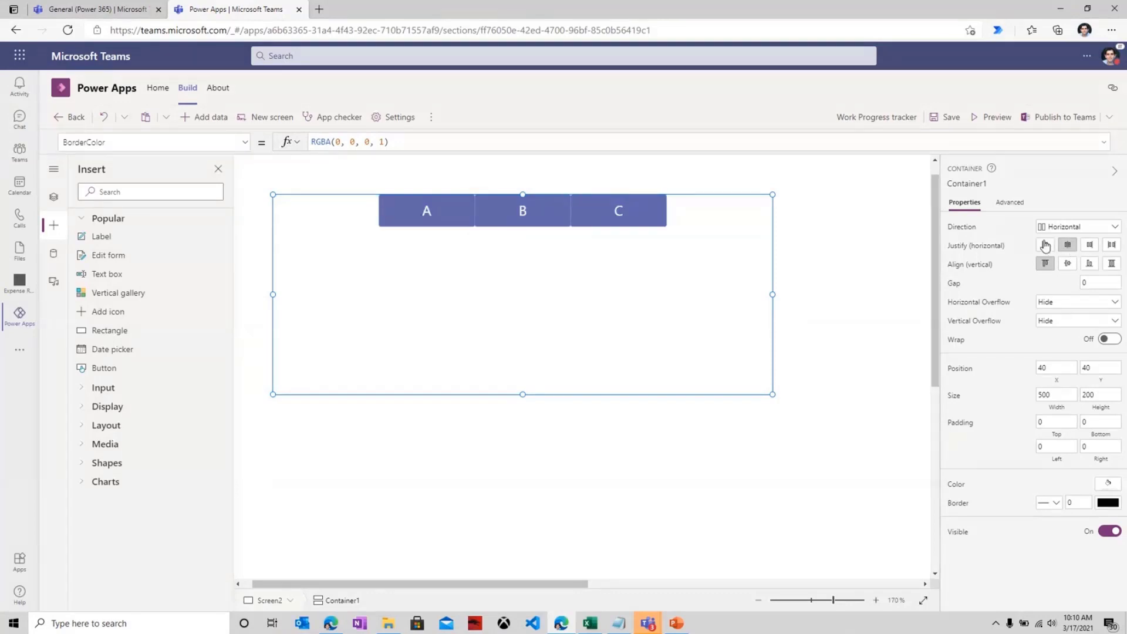
click(1045, 245)
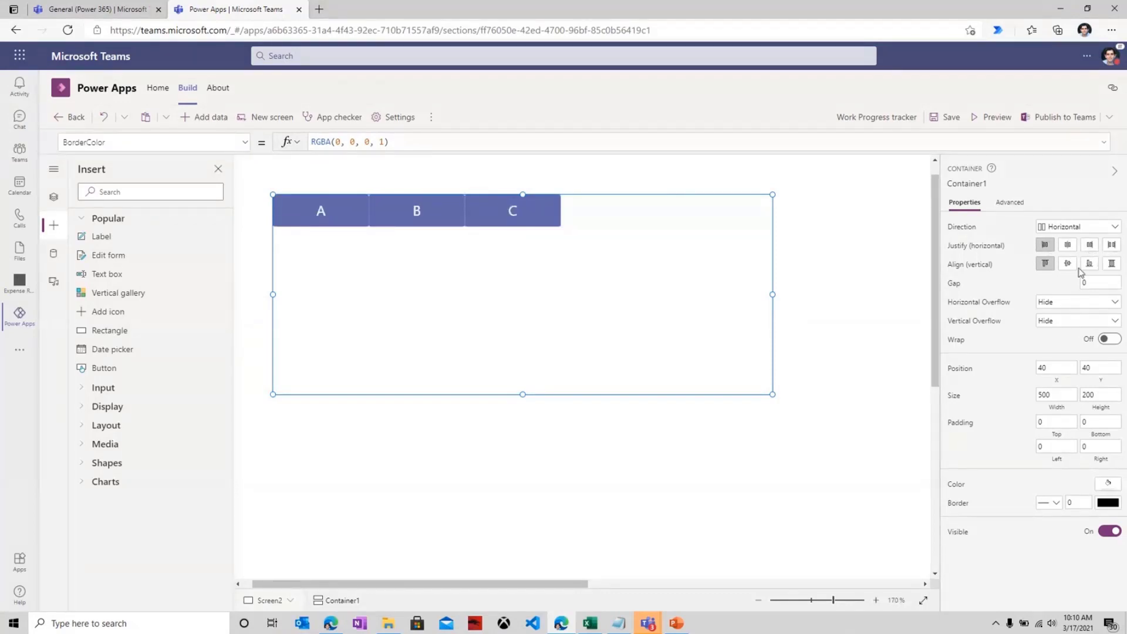
click(1111, 264)
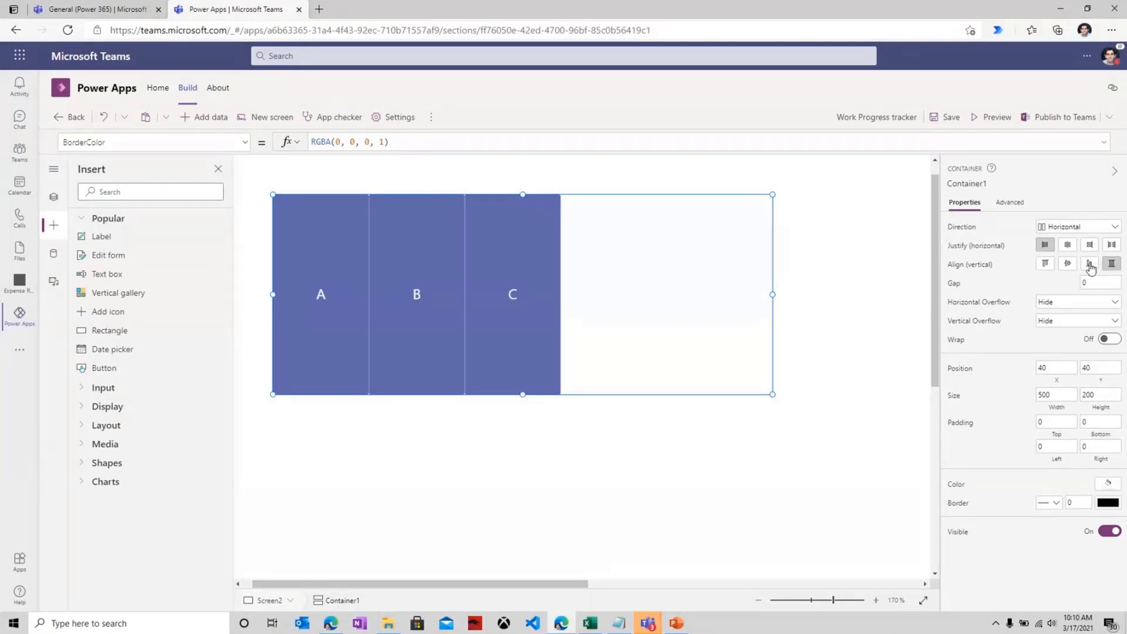
click(1089, 263)
click(1067, 263)
click(1046, 265)
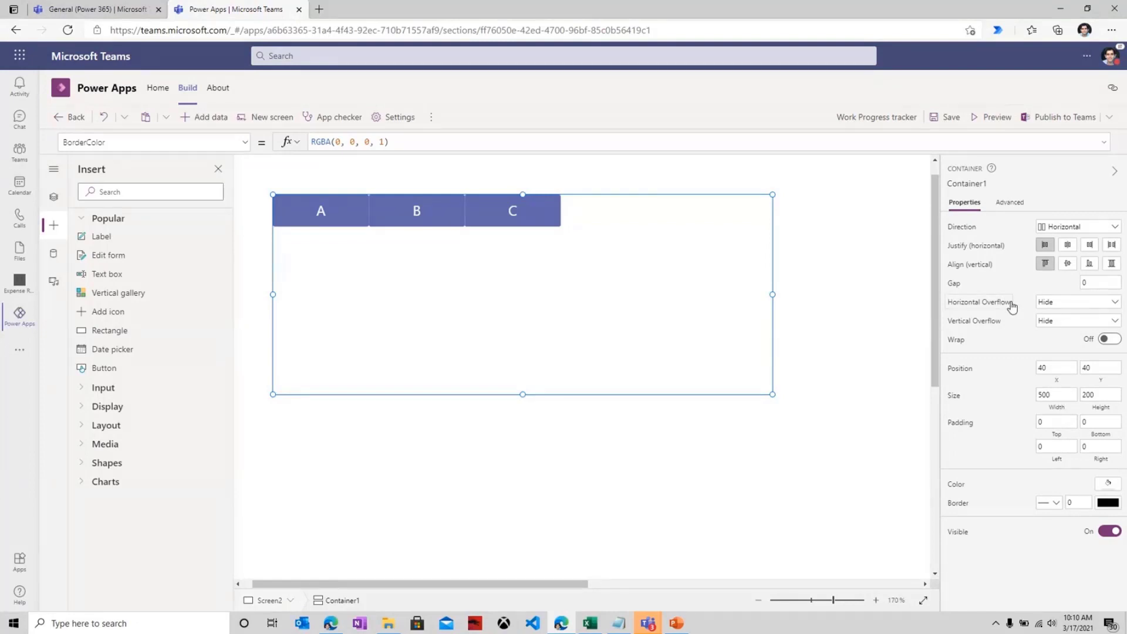
Turn on Wrap for the container, narrow it to a width of about 178, and widen it to about 292.
click(1109, 342)
drag(776, 297, 450, 268)
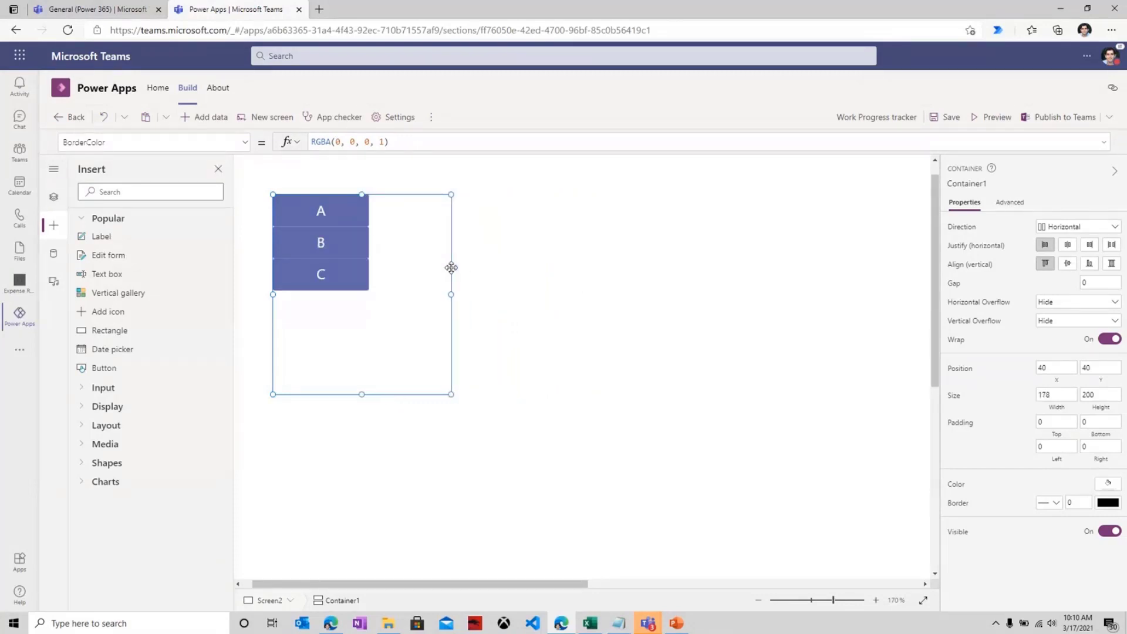
drag(451, 267, 565, 268)
Set the container's direction to Vertical and reduce its height to about 81 so the buttons wrap into columns.
click(1061, 228)
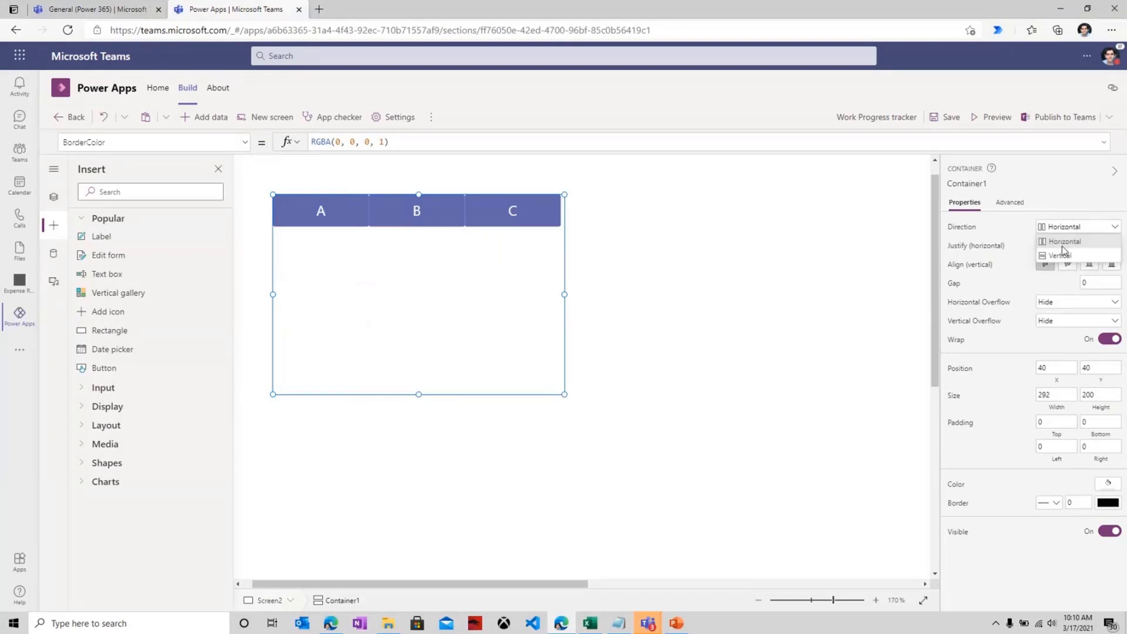
click(1062, 255)
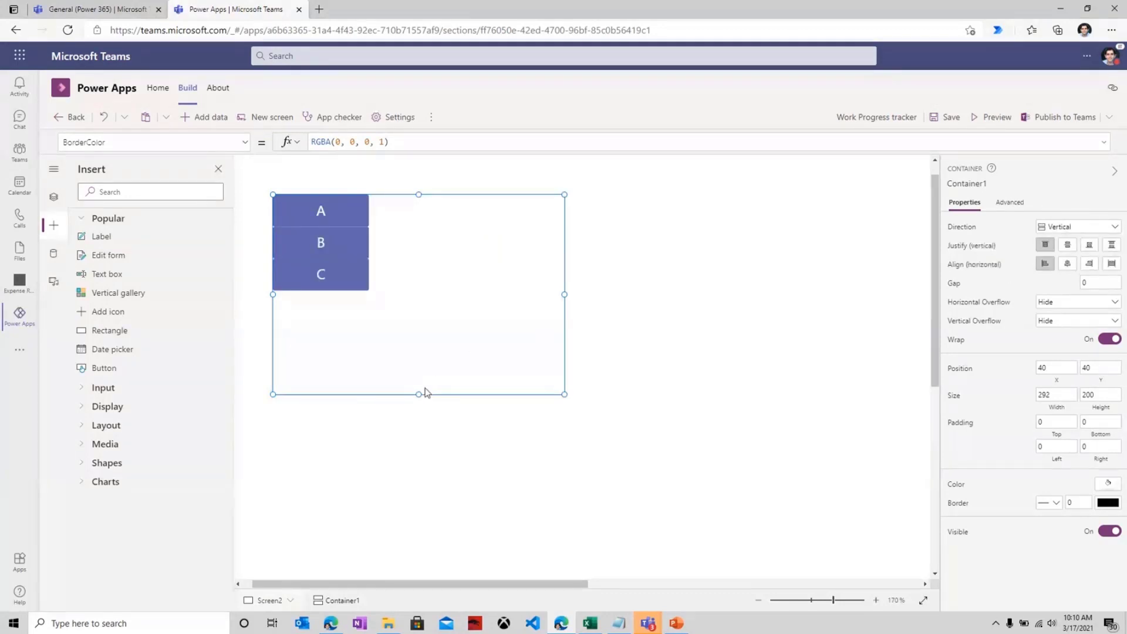
drag(418, 393, 443, 275)
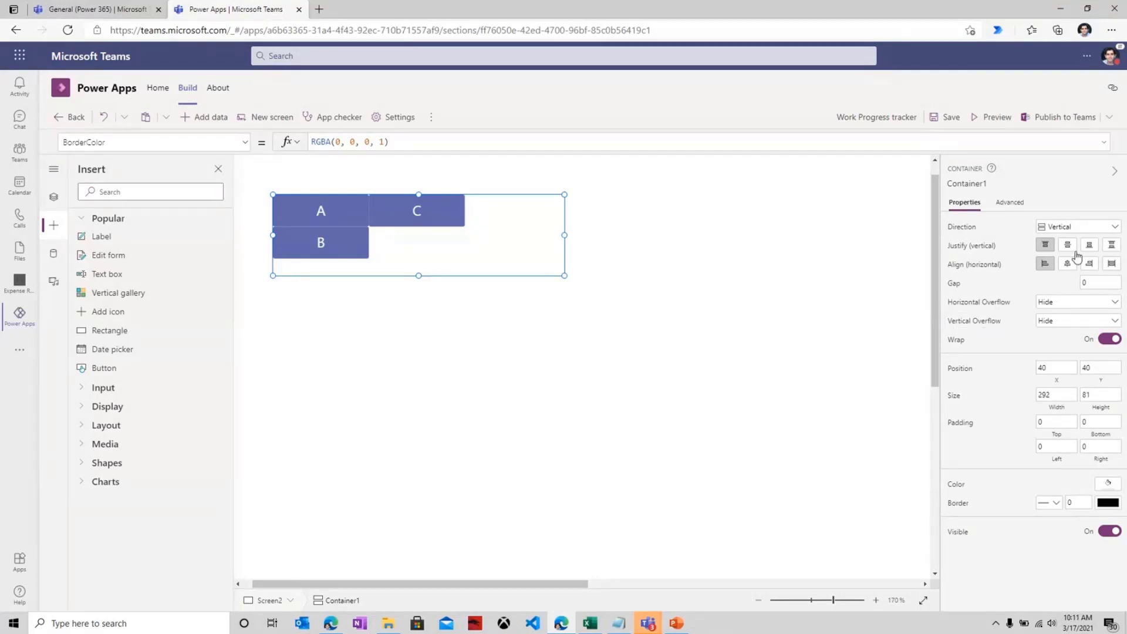
Add a new screen with the "Header, main section, footer" layout to the app.
click(310, 217)
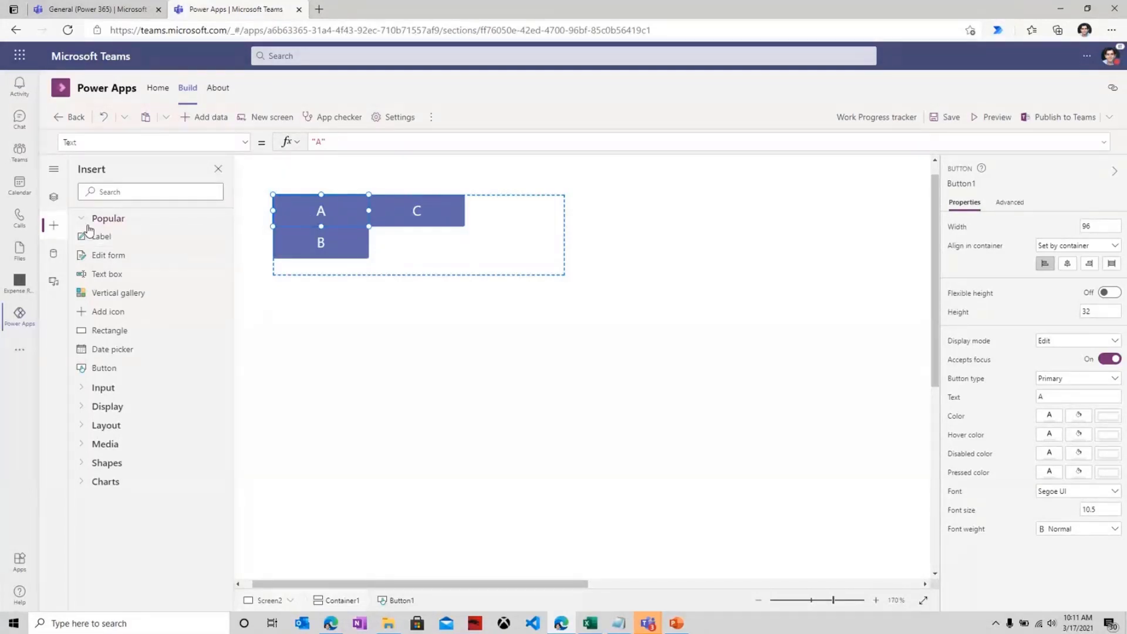
click(54, 197)
click(127, 229)
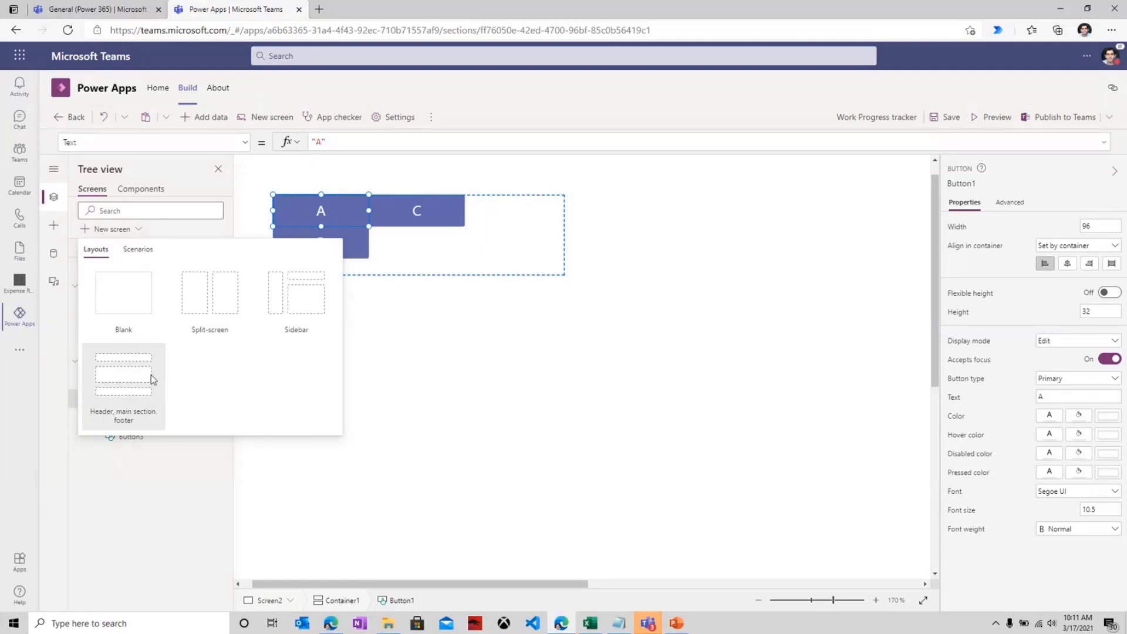
click(131, 411)
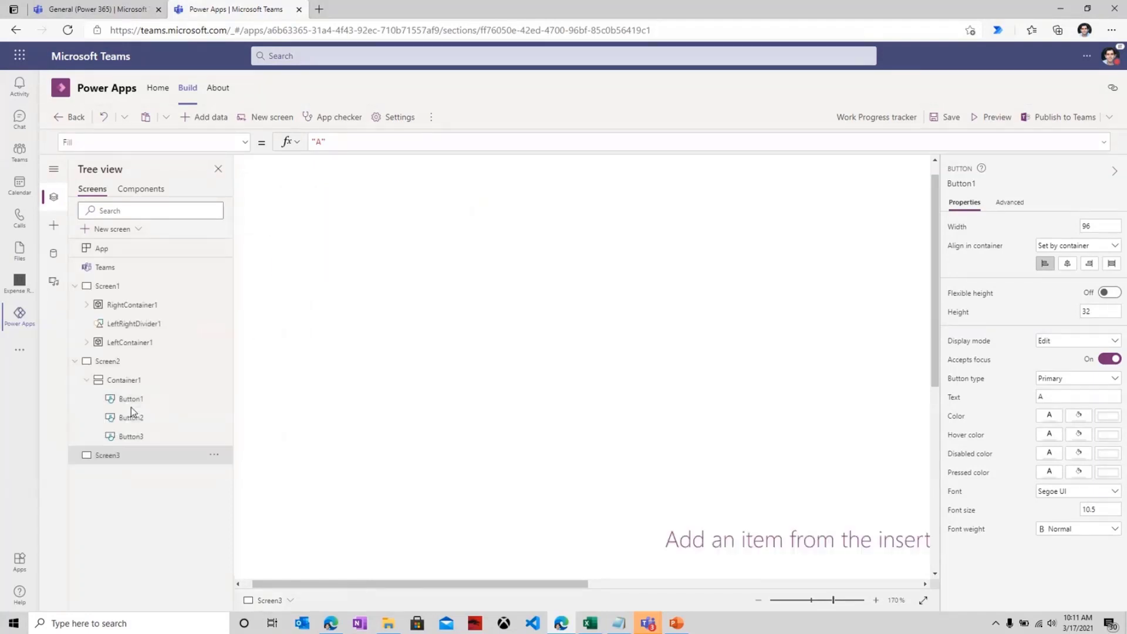
Rename the new header, main section and footer screen to Home.
double_click(129, 453)
text(hOME)
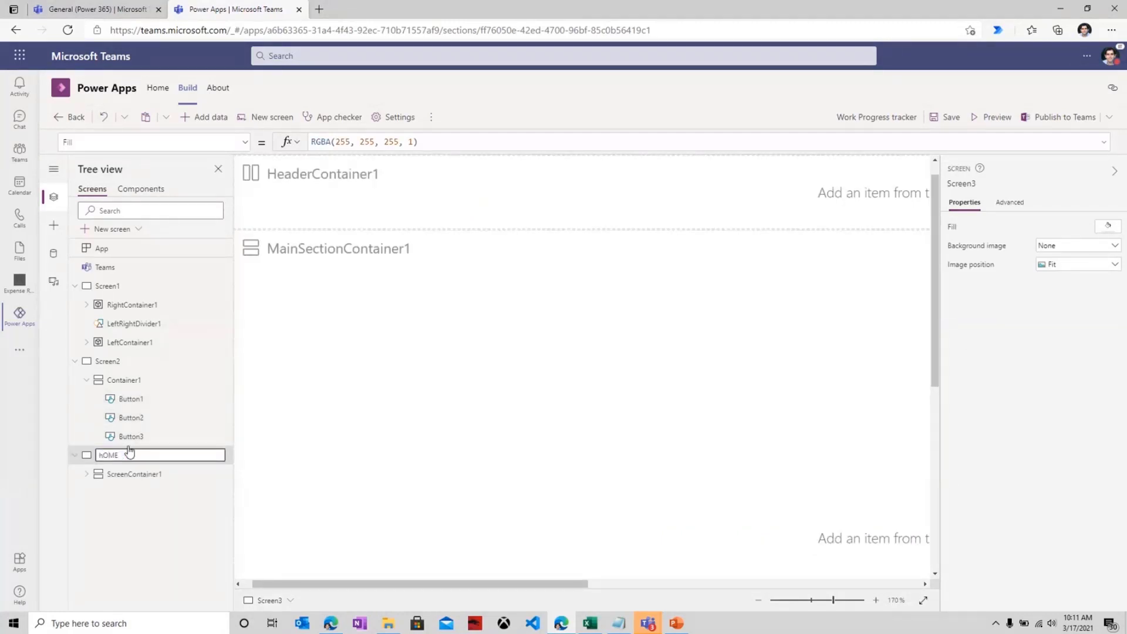
key(BackSpace)
key(BackSpace)
key(BackSpace)
key(BackSpace)
text(H)
key(Return)
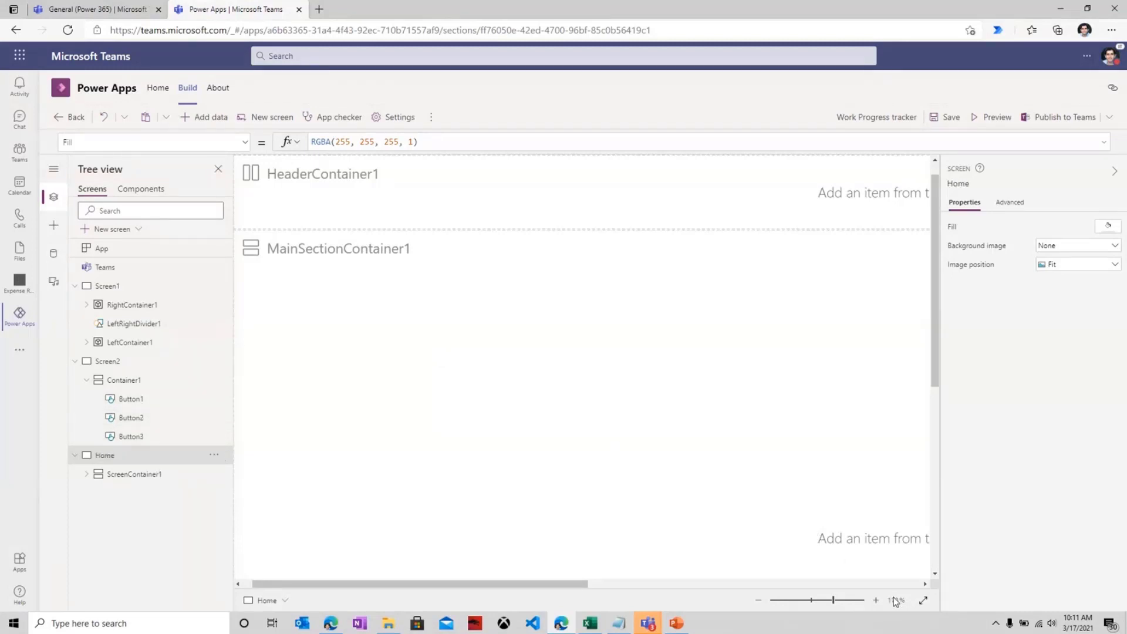
Fit the Home screen in view and inspect the properties of ScreenContainer1 and its header and main section containers.
click(923, 600)
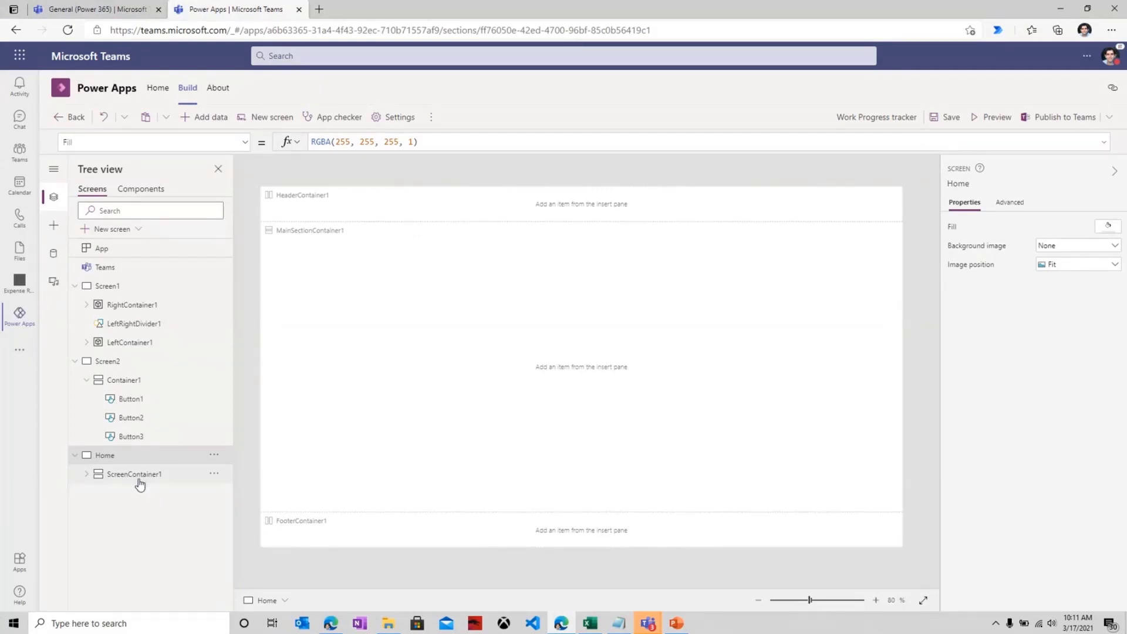
click(117, 478)
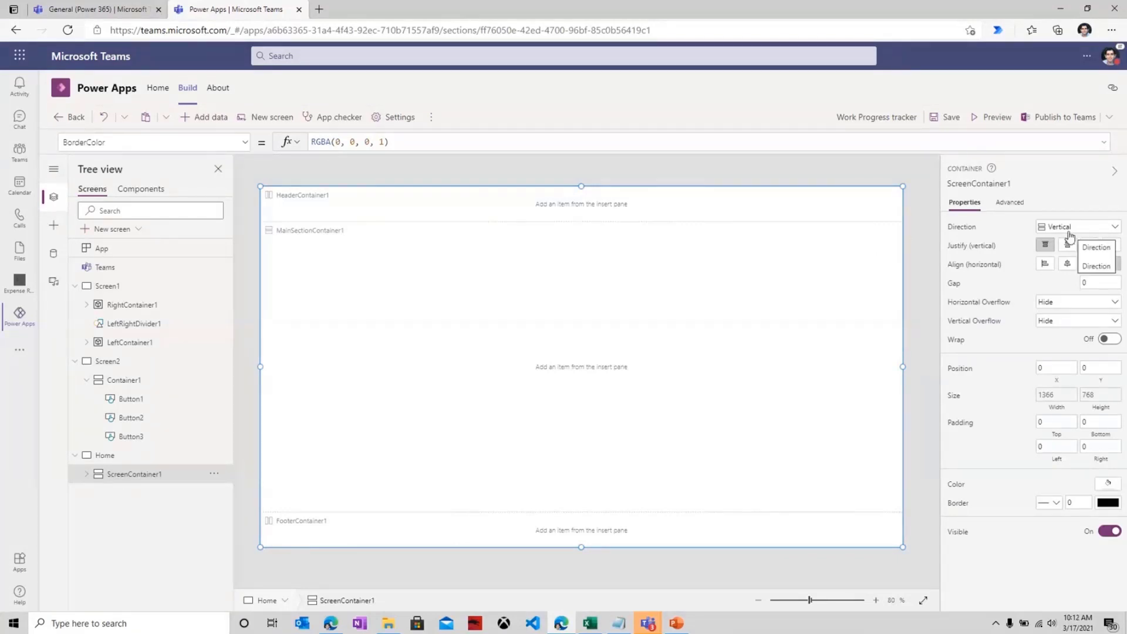
click(87, 474)
click(142, 491)
click(156, 510)
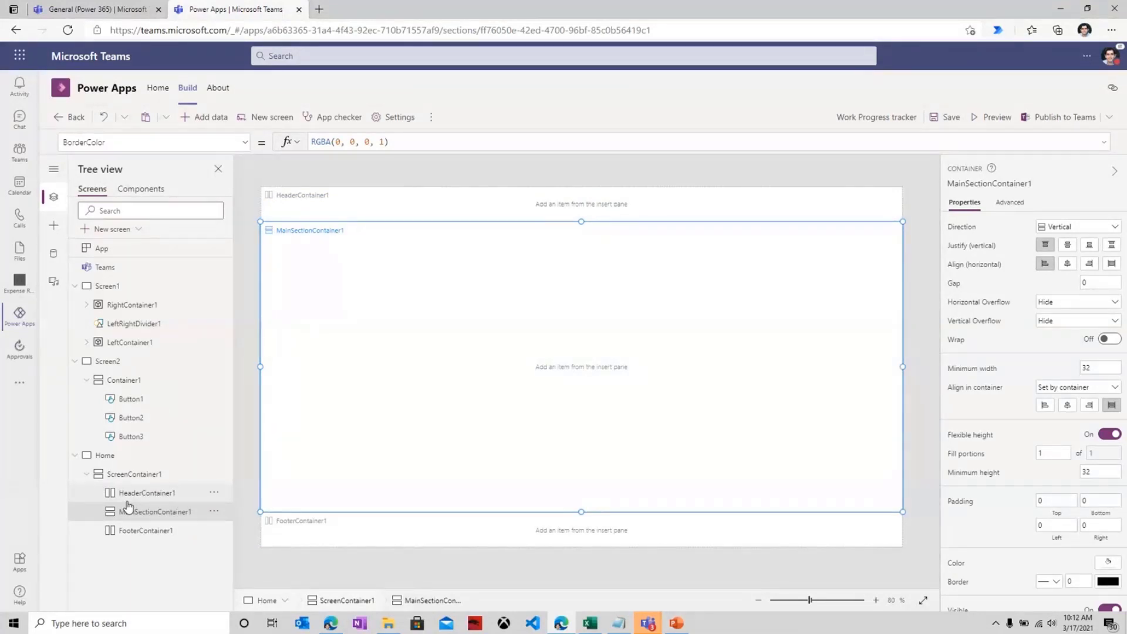
Insert a label into the Home screen's header container and set its text to "Work Progress Tracker".
click(497, 200)
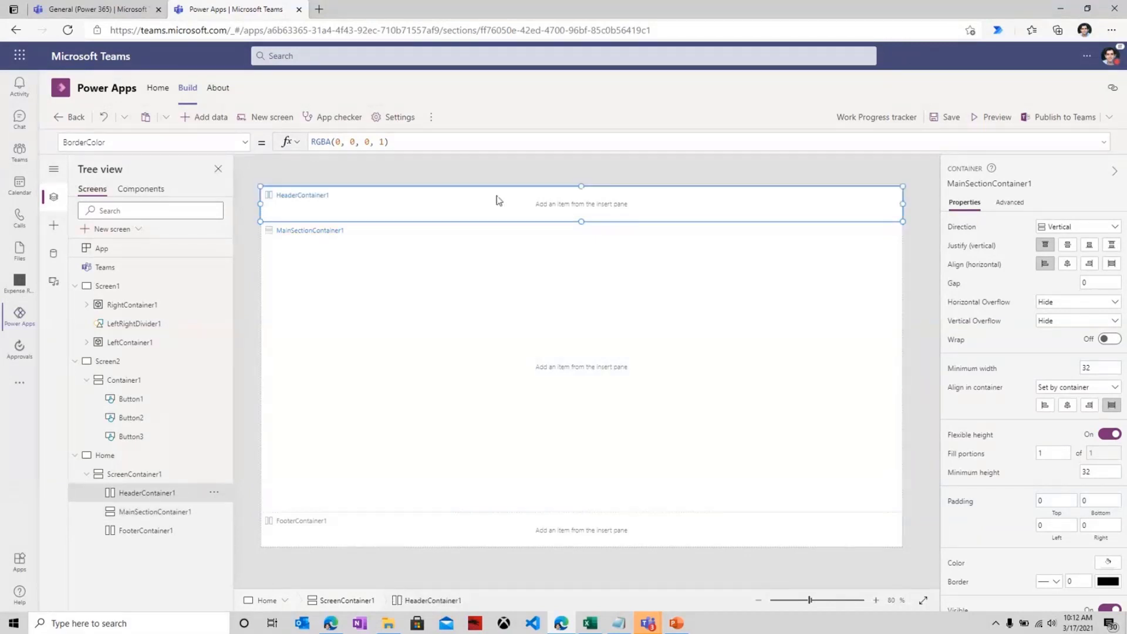
click(62, 225)
click(107, 236)
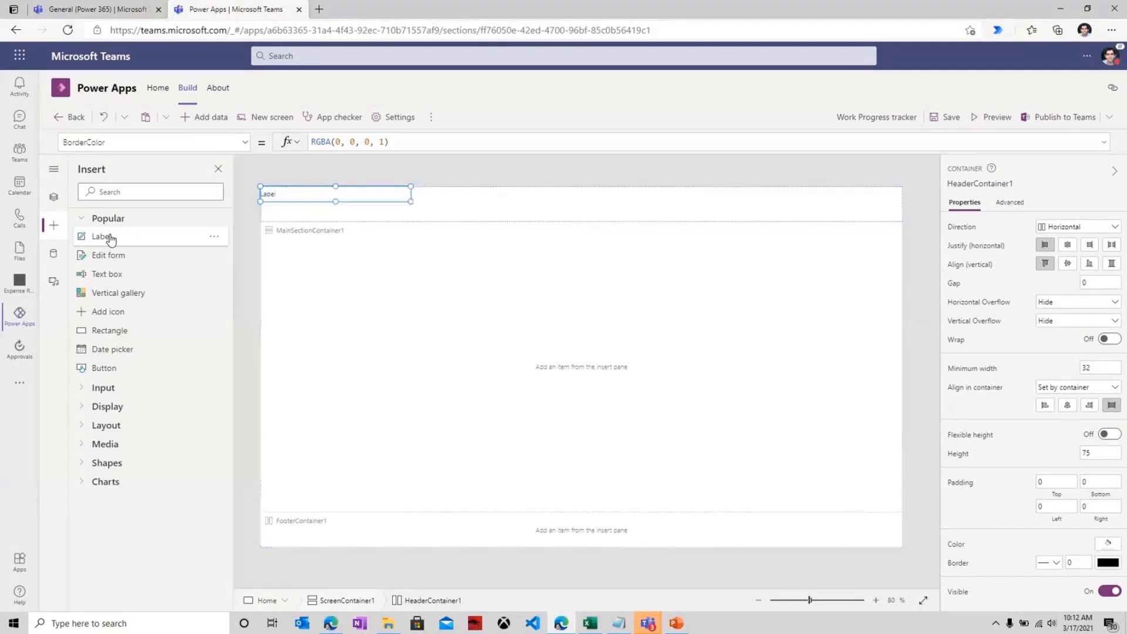
double_click(329, 142)
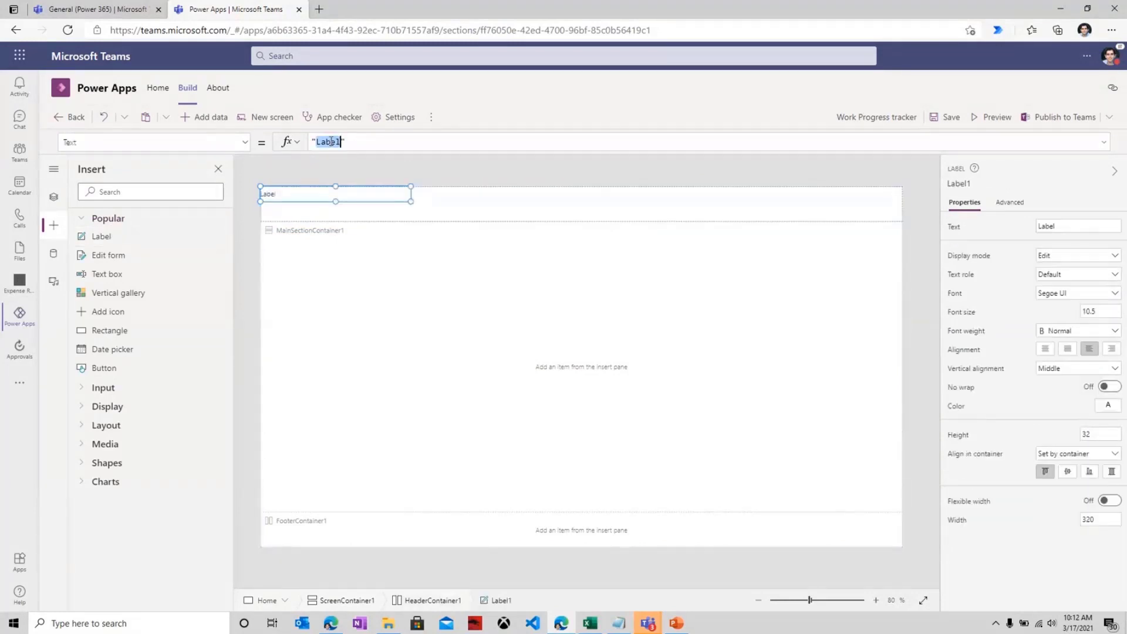
text(Work P)
text(rogress Trta)
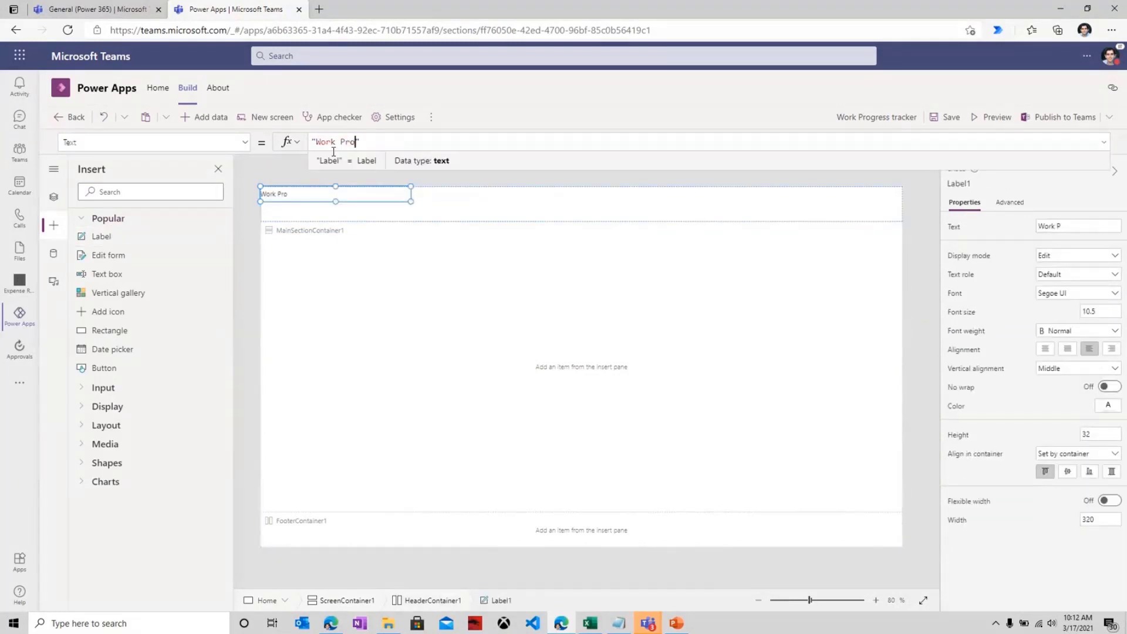
key(BackSpace)
key(BackSpace)
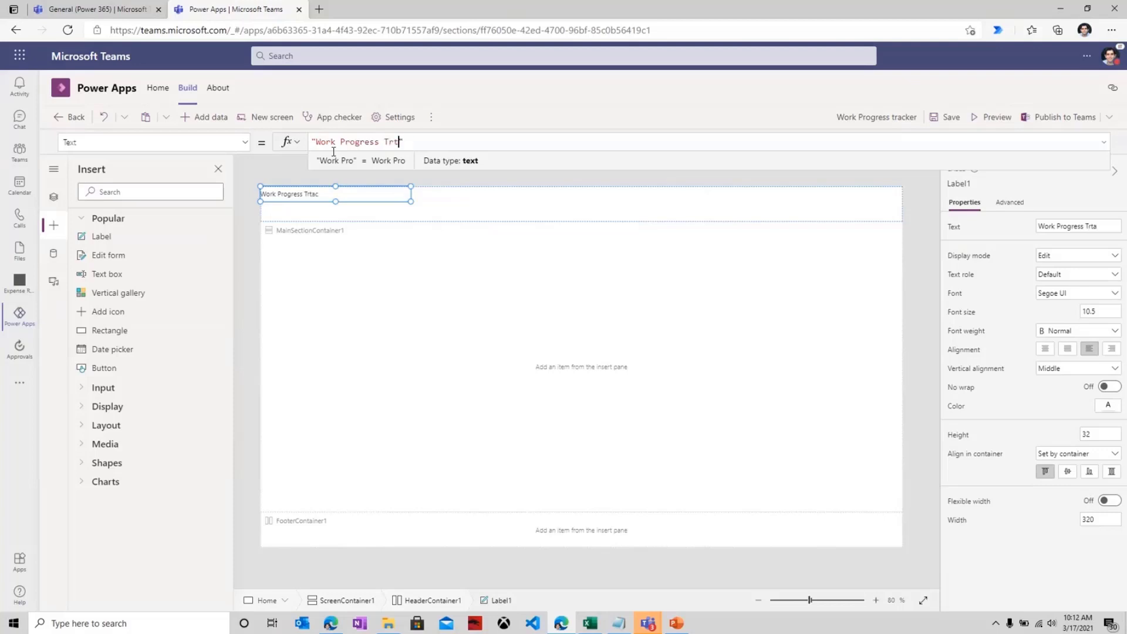
text(acker)
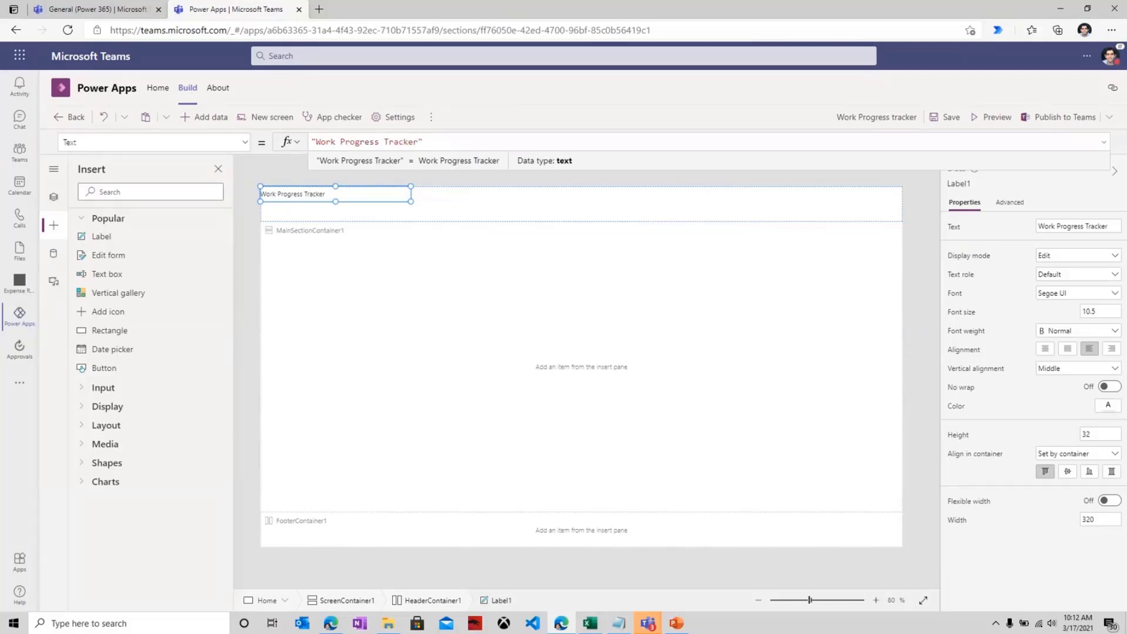
Set the header label's font size to 165 and its text color to a dark slate-purple theme color.
click(1098, 311)
text(165)
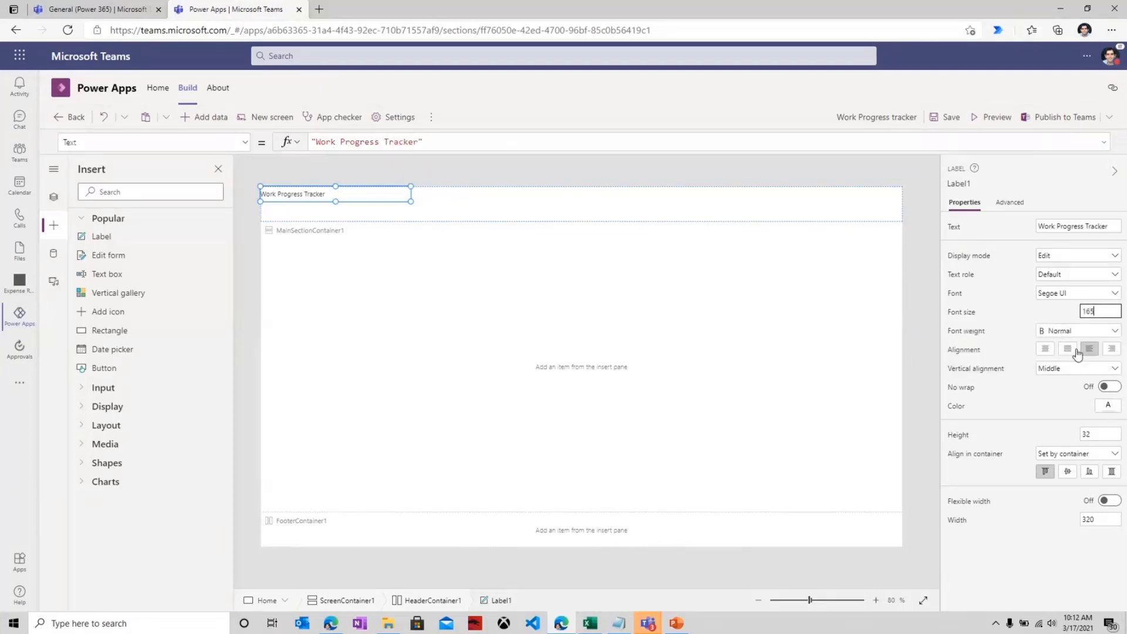
click(1041, 353)
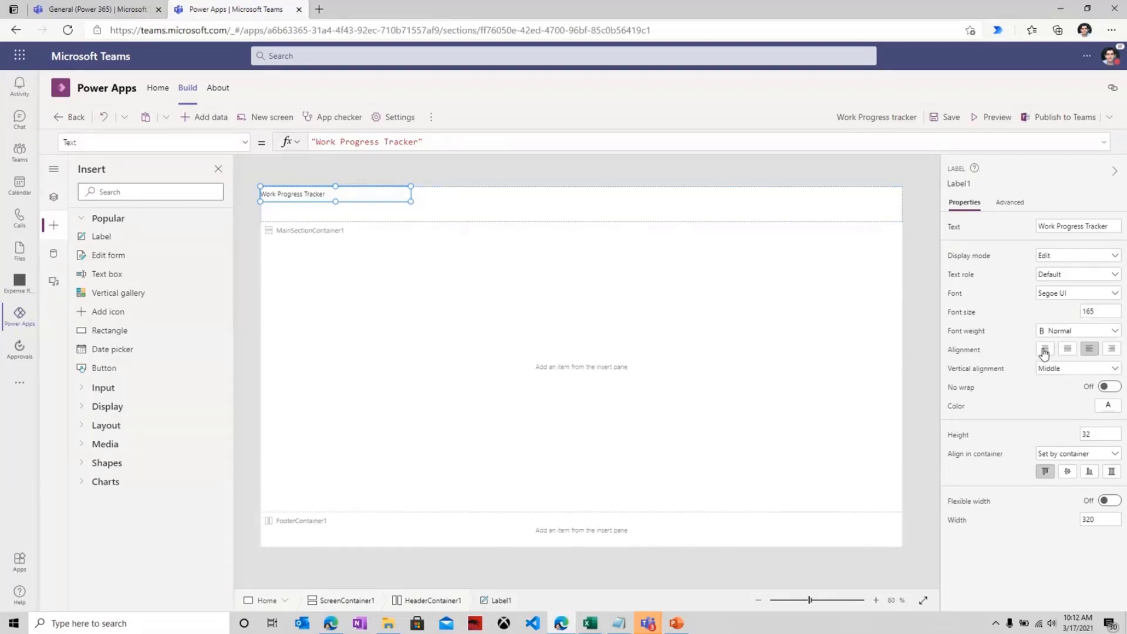
click(1107, 406)
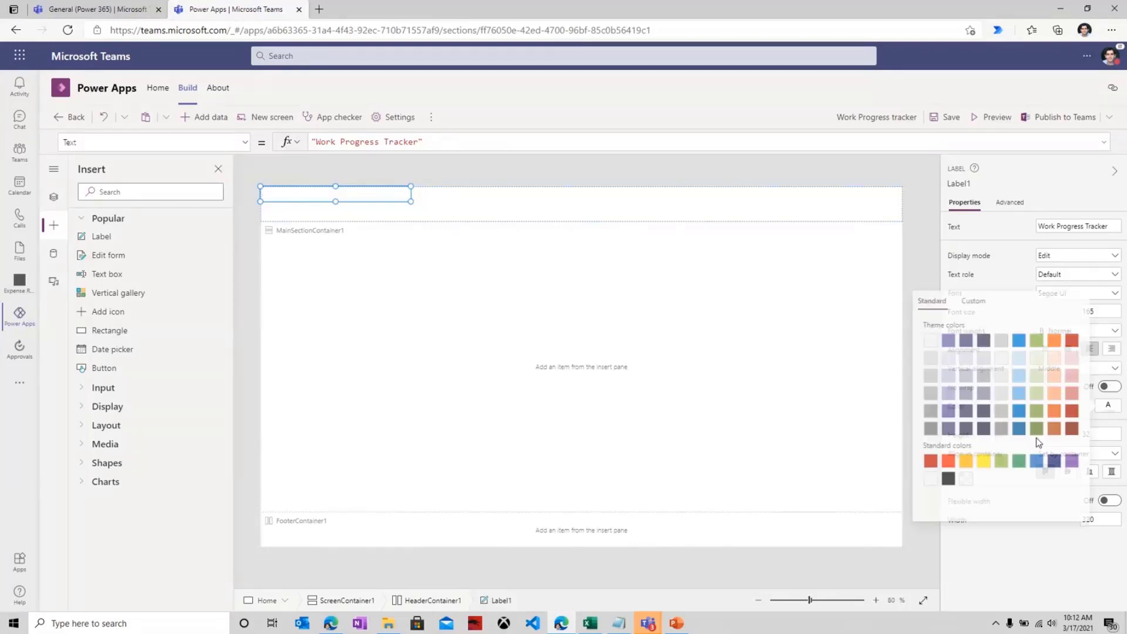
click(965, 346)
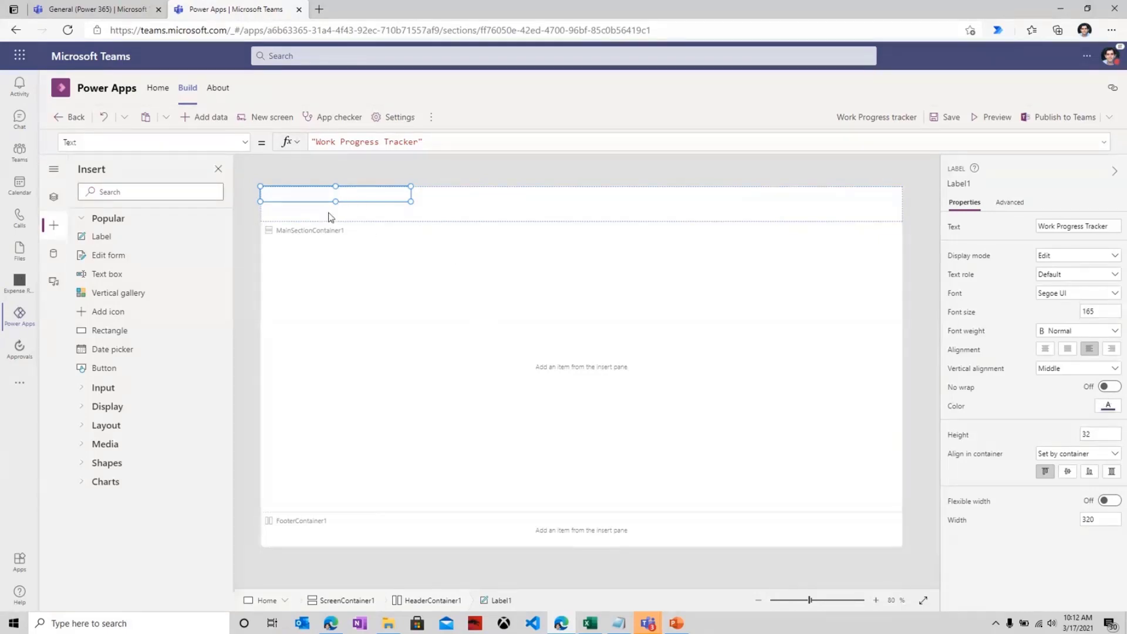
Set HeaderContainer1's vertical alignment to Stretch and turn on flexible width for its label.
click(53, 200)
click(53, 195)
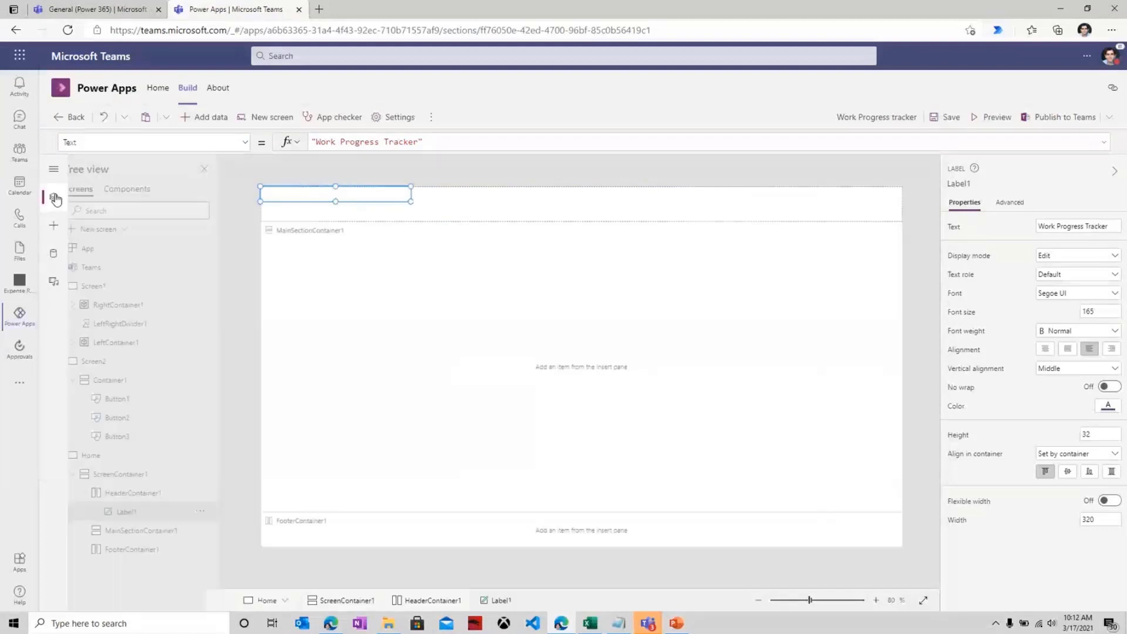
click(154, 497)
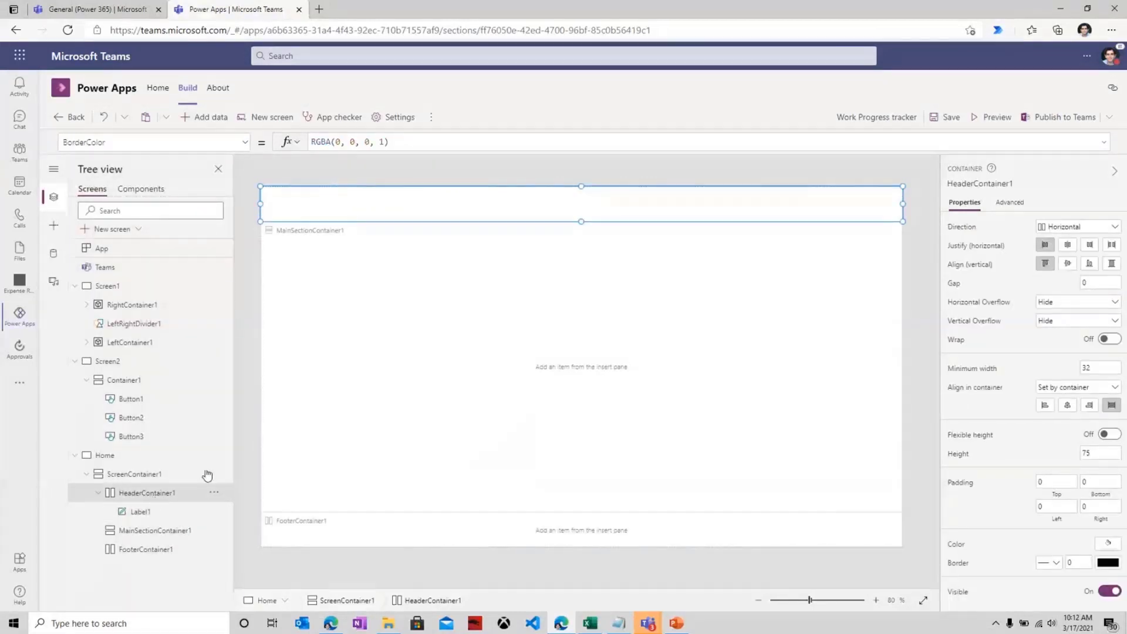
click(1114, 265)
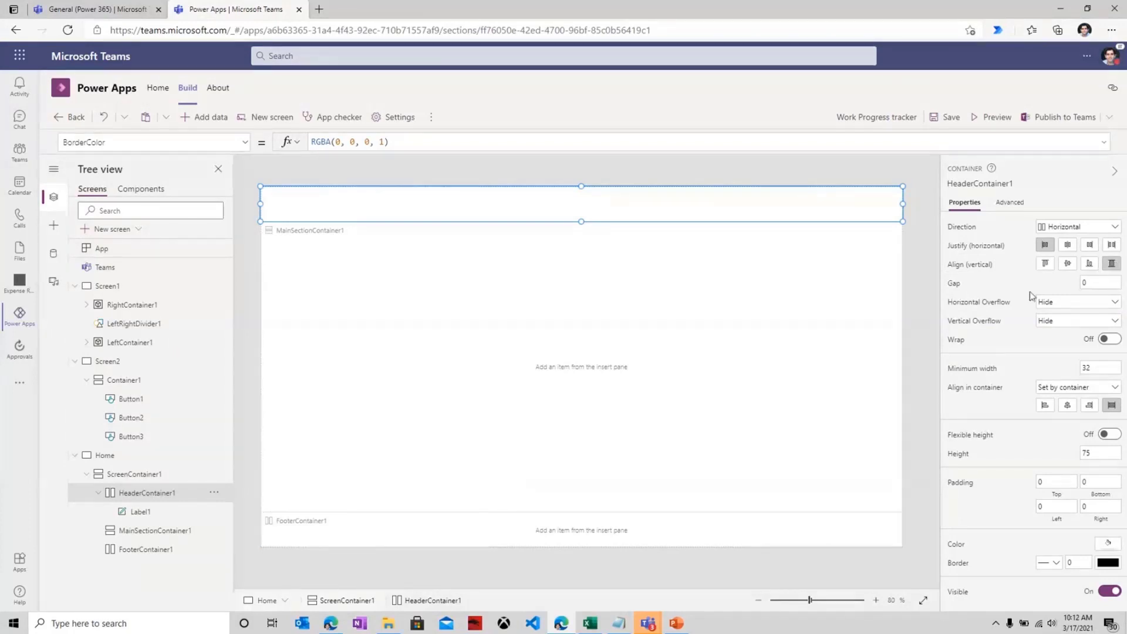
click(215, 509)
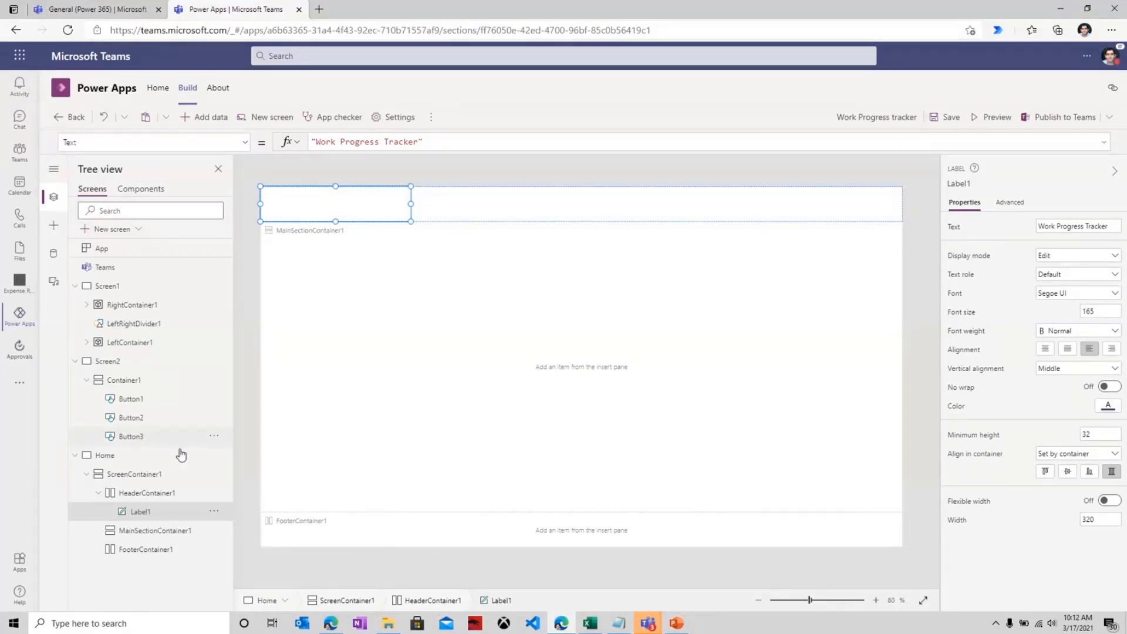
click(1109, 502)
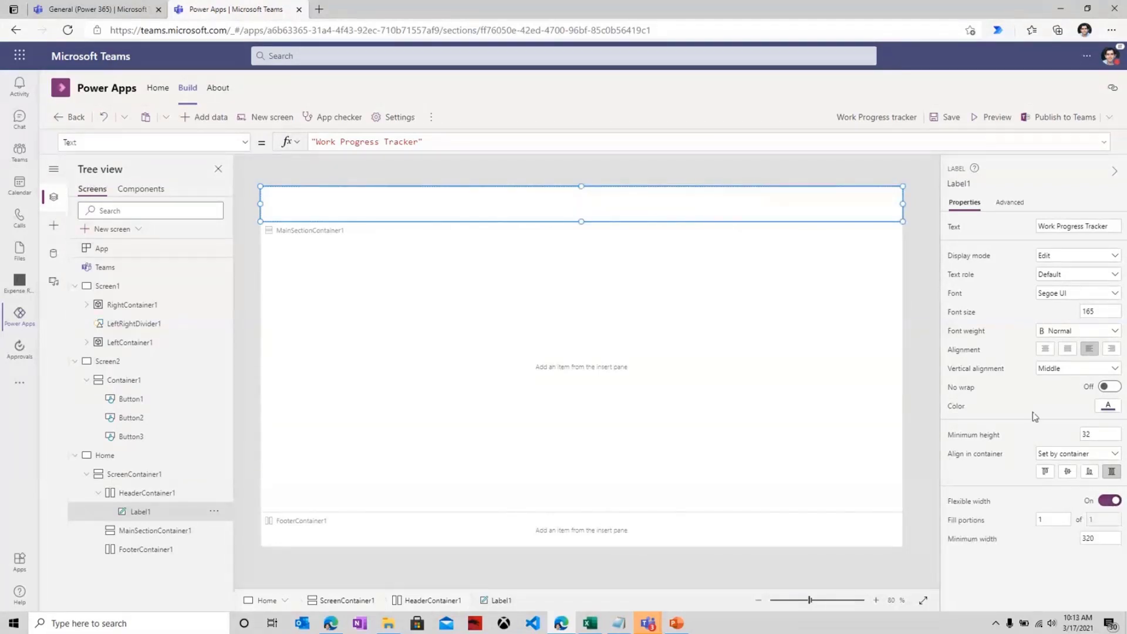
Search the header label's advanced properties for "visi" to check its Visible setting.
click(1009, 203)
click(1009, 228)
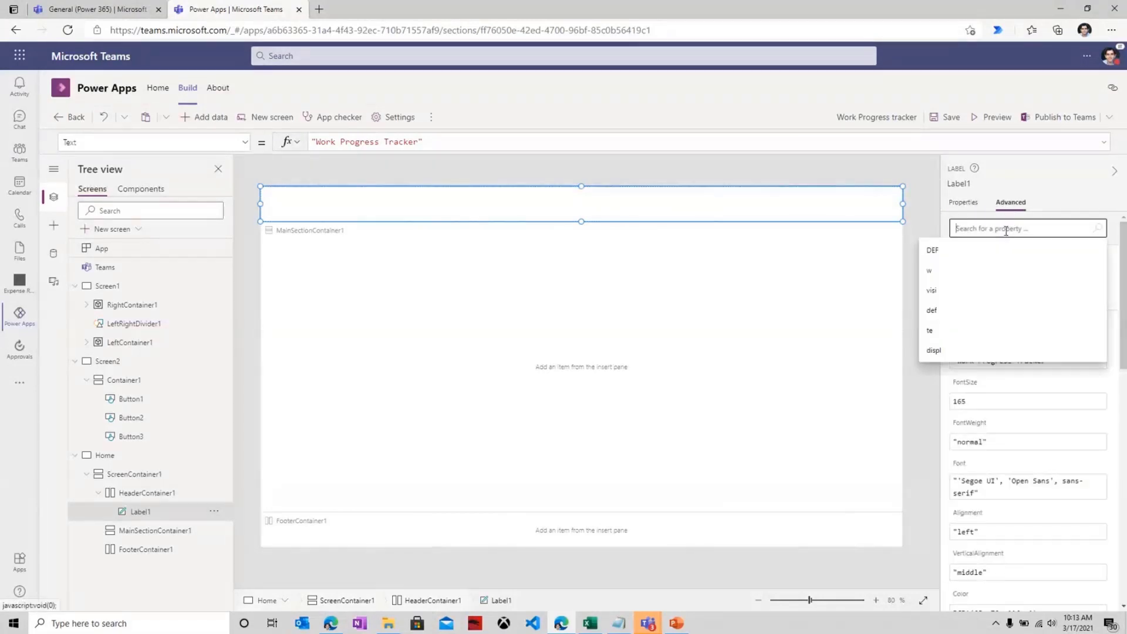
text(visi)
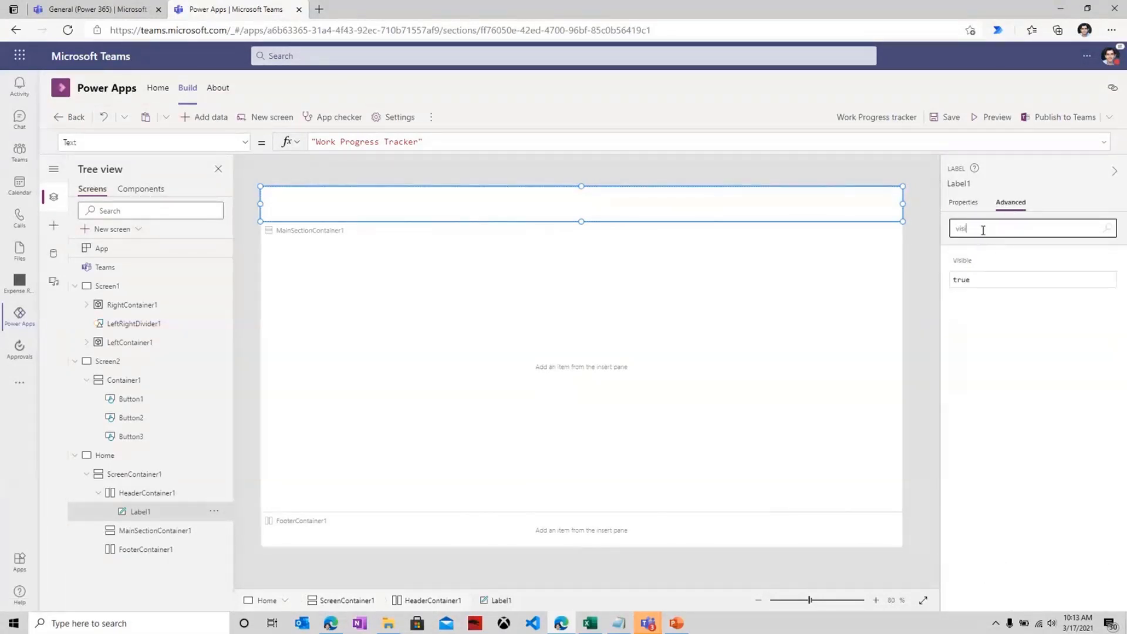
Set the header label's font size to 16 and center its text horizontally.
click(963, 203)
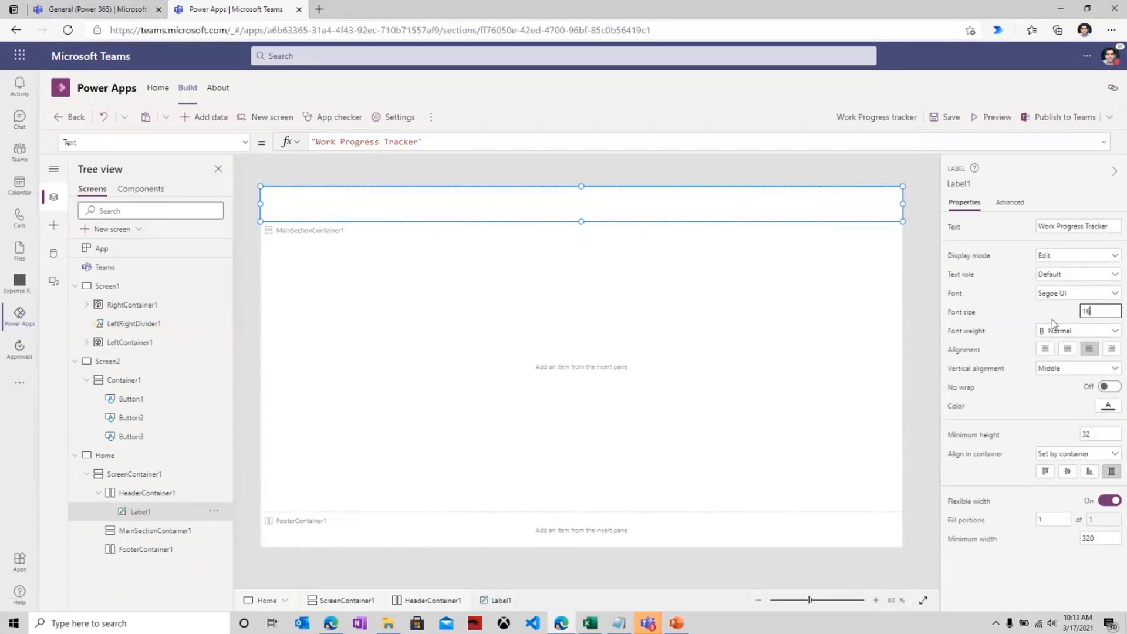
click(1020, 310)
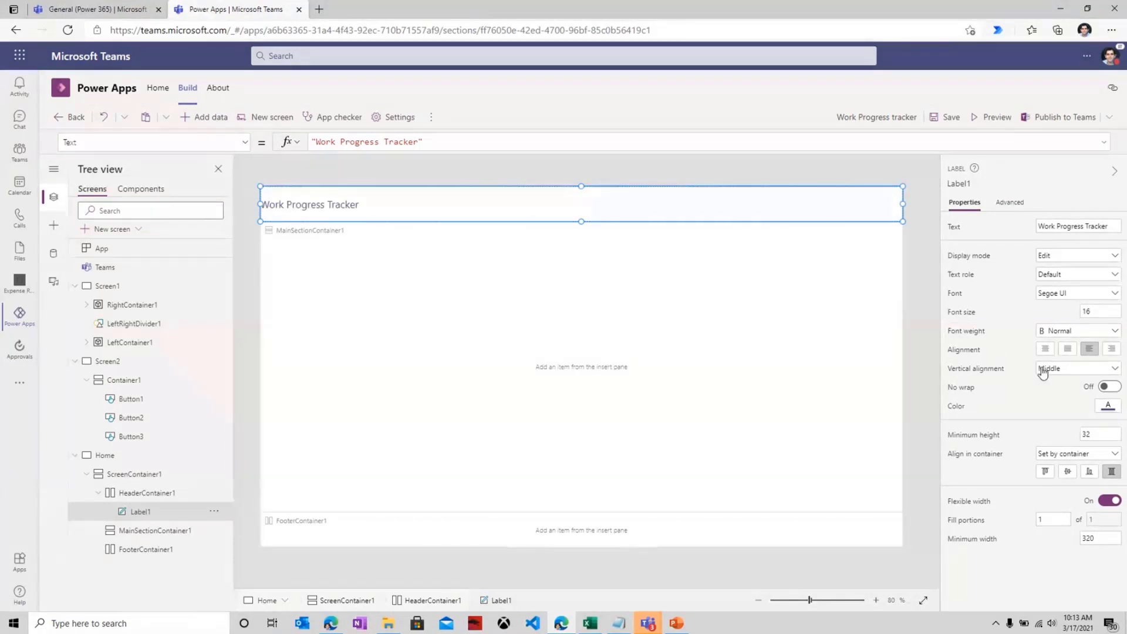
click(1043, 349)
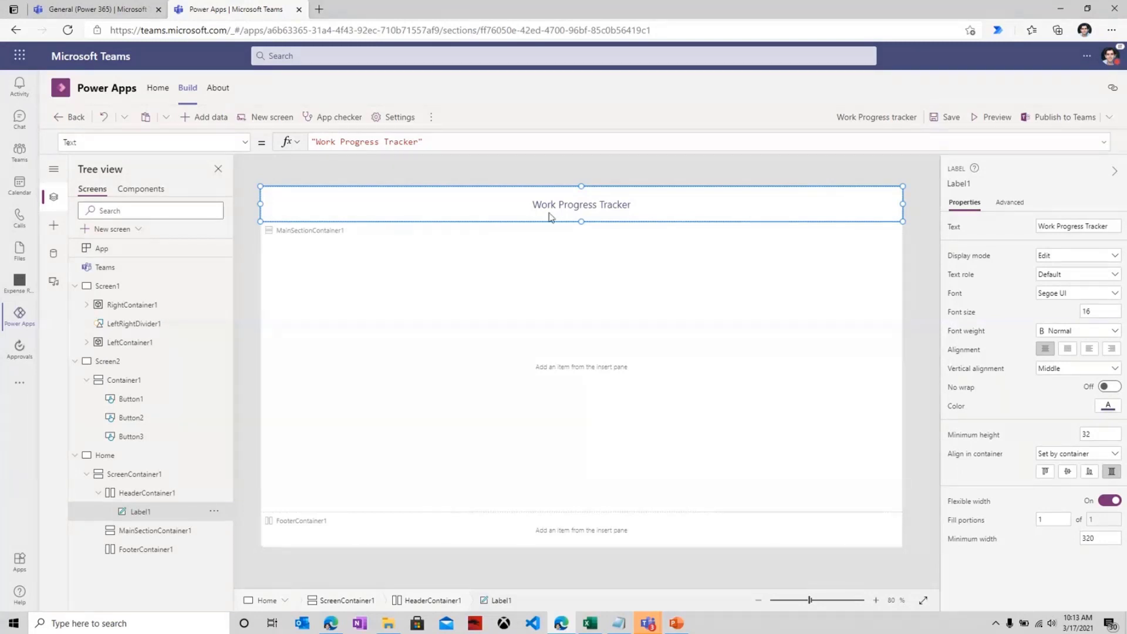
Paste a copy of the header label into FooterContainer1 and set that container's vertical alignment to Stretch.
click(520, 533)
click(535, 223)
click(359, 562)
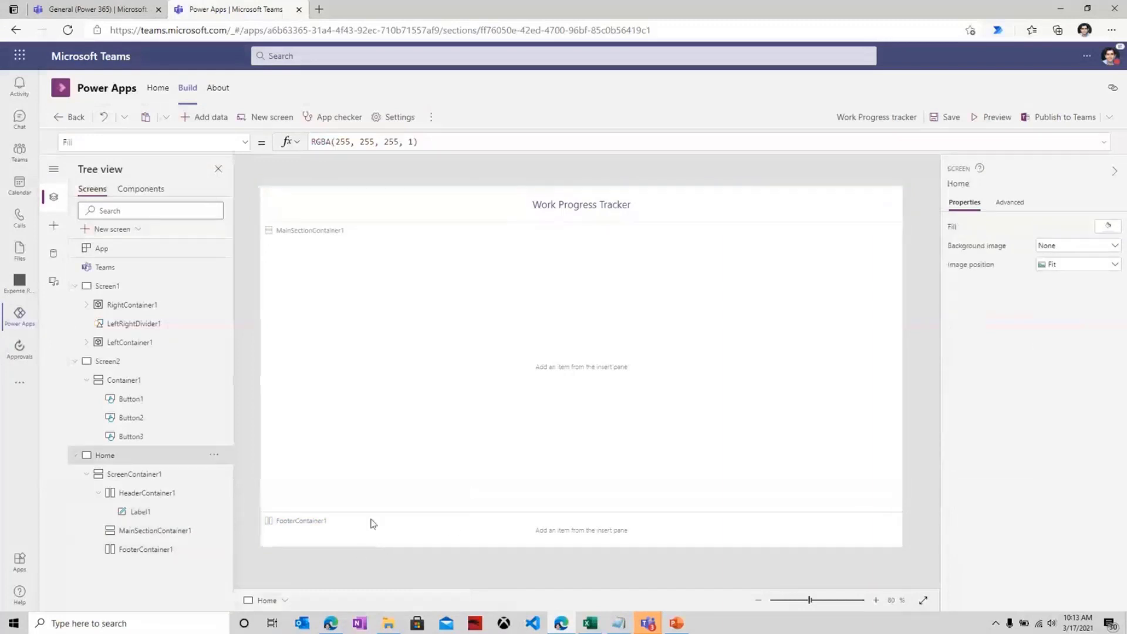
click(371, 523)
key(ctrl+v)
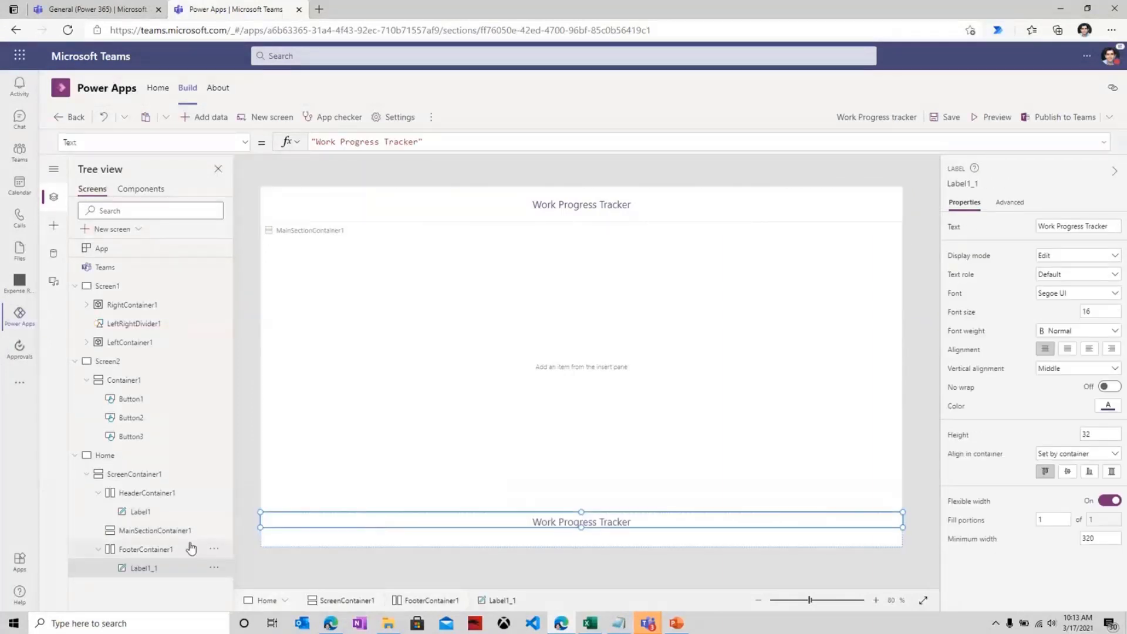
click(159, 550)
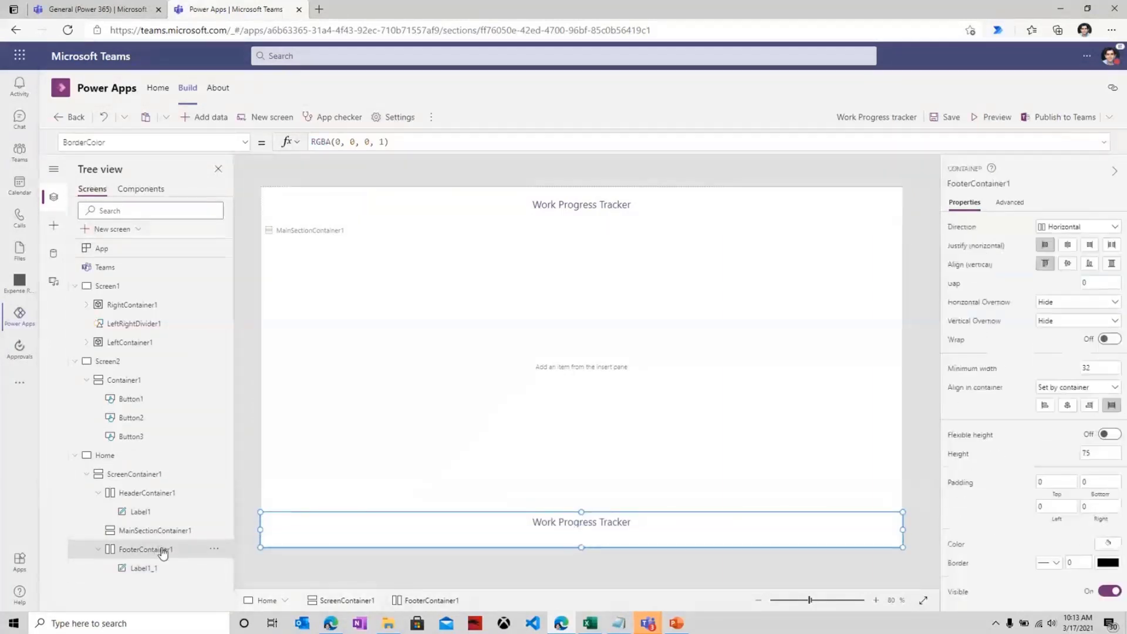
click(1110, 267)
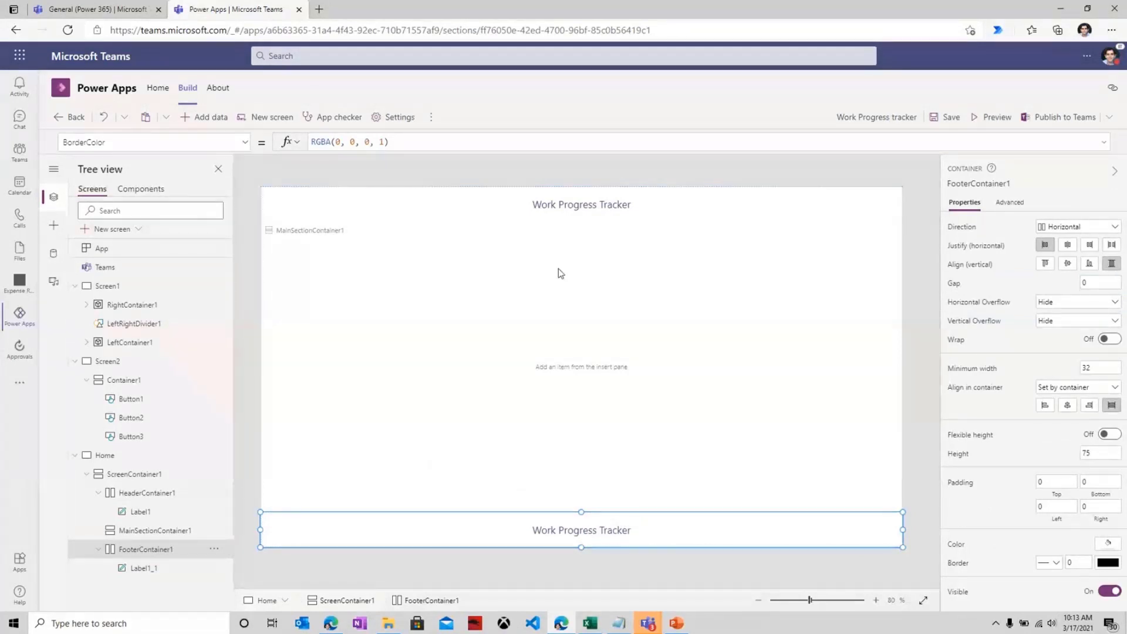
Set the footer label's text formula to "All rights reserved " & Year(Today()).
click(499, 540)
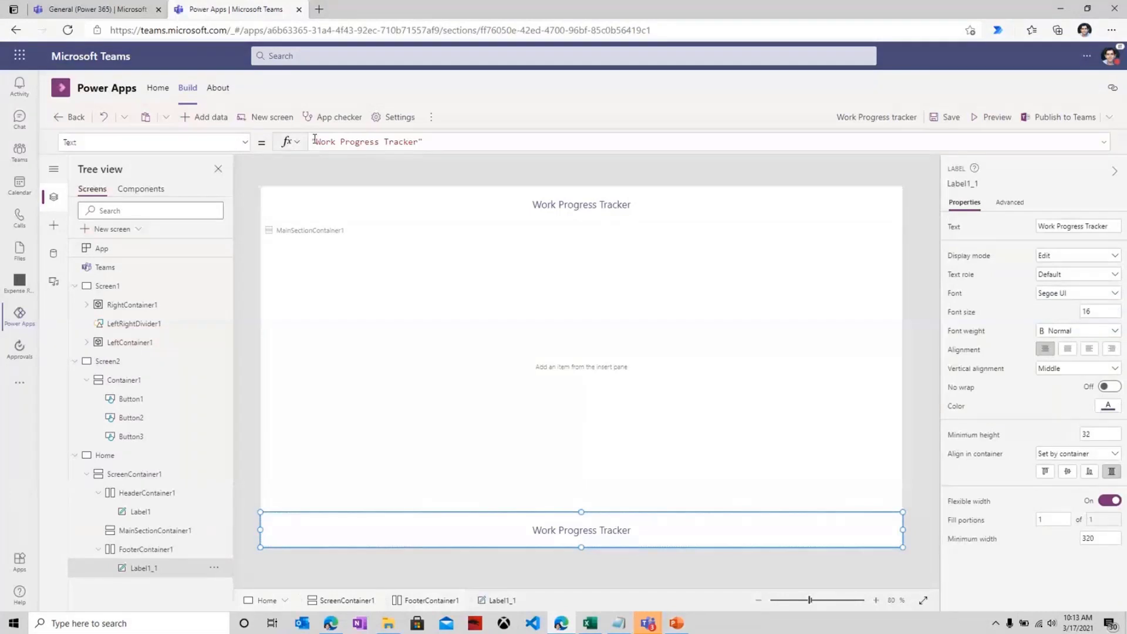
drag(314, 141, 424, 141)
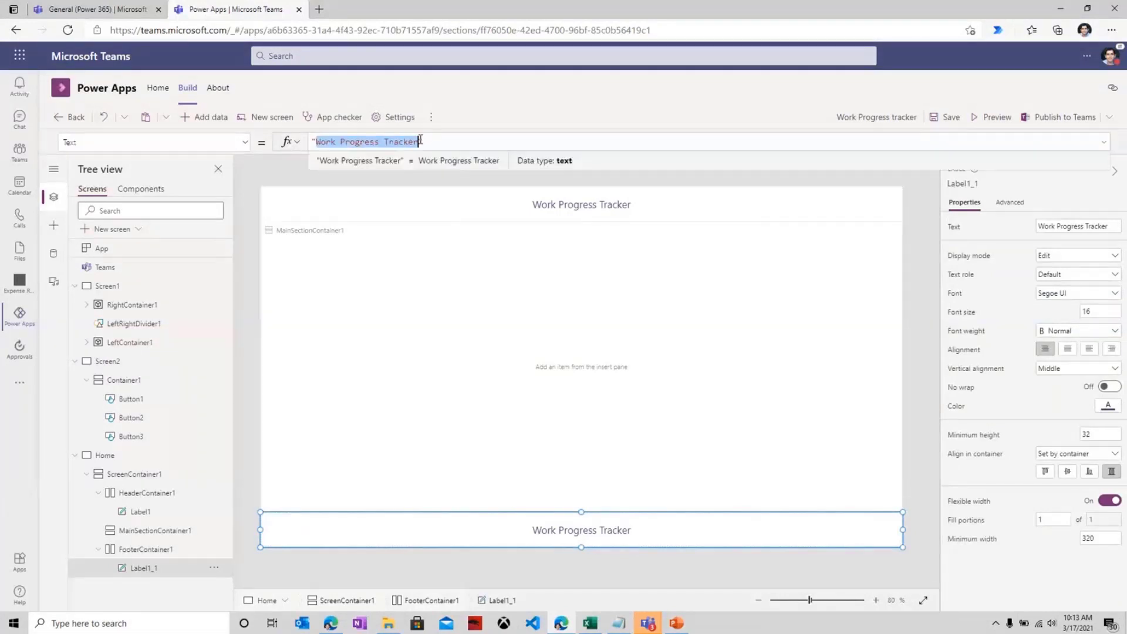
text(All rights reserved)
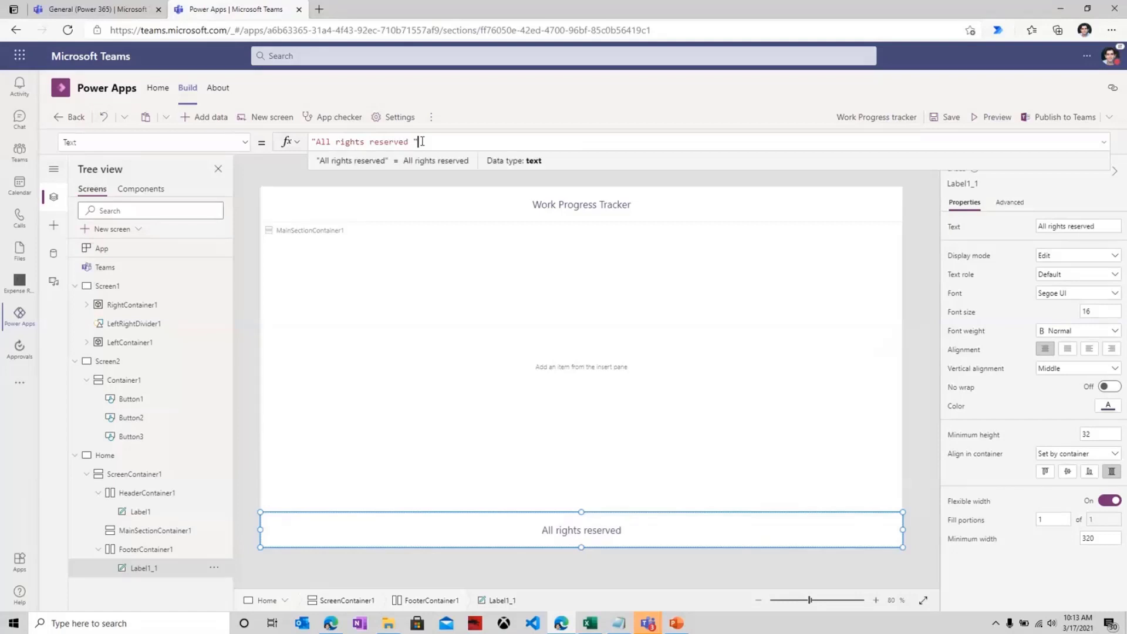
text( &ye)
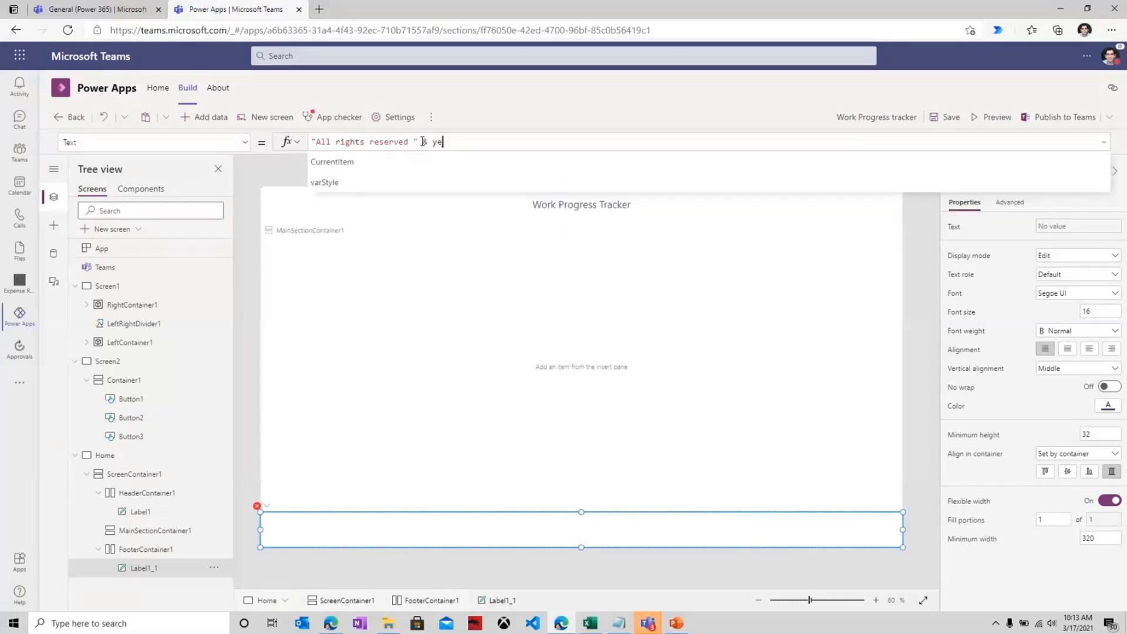
text(ar(today)
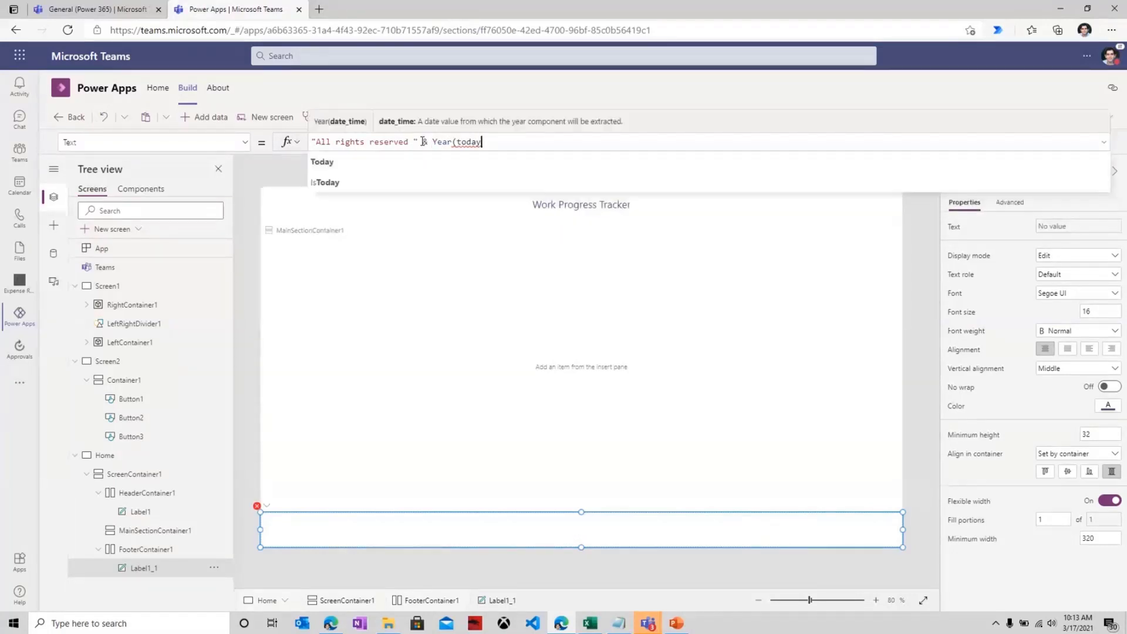
click(371, 163)
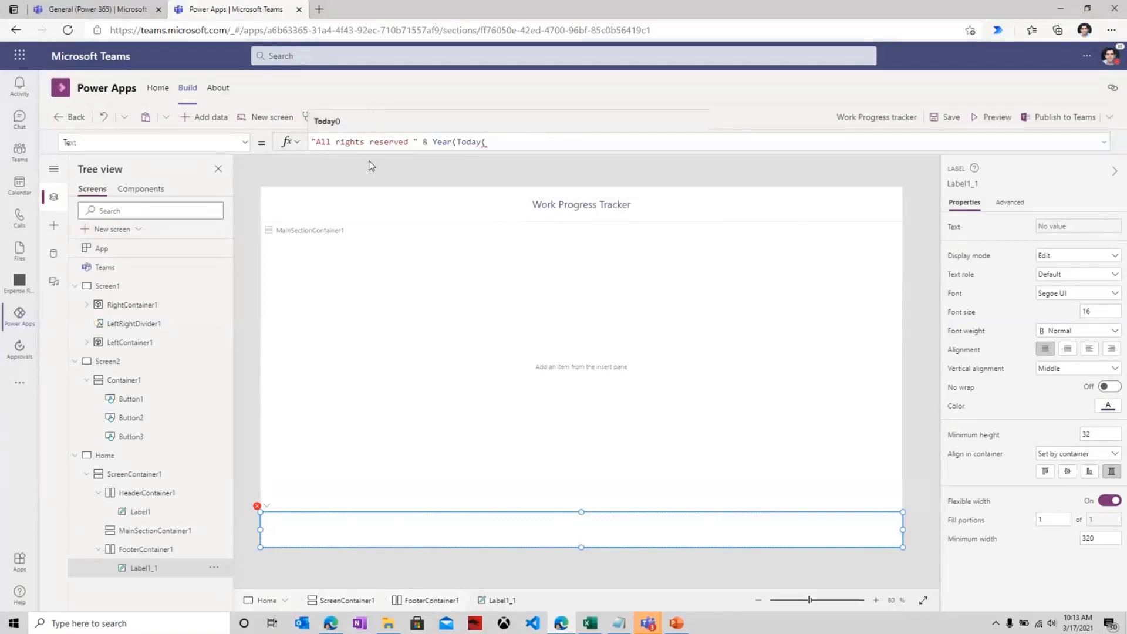
text()))
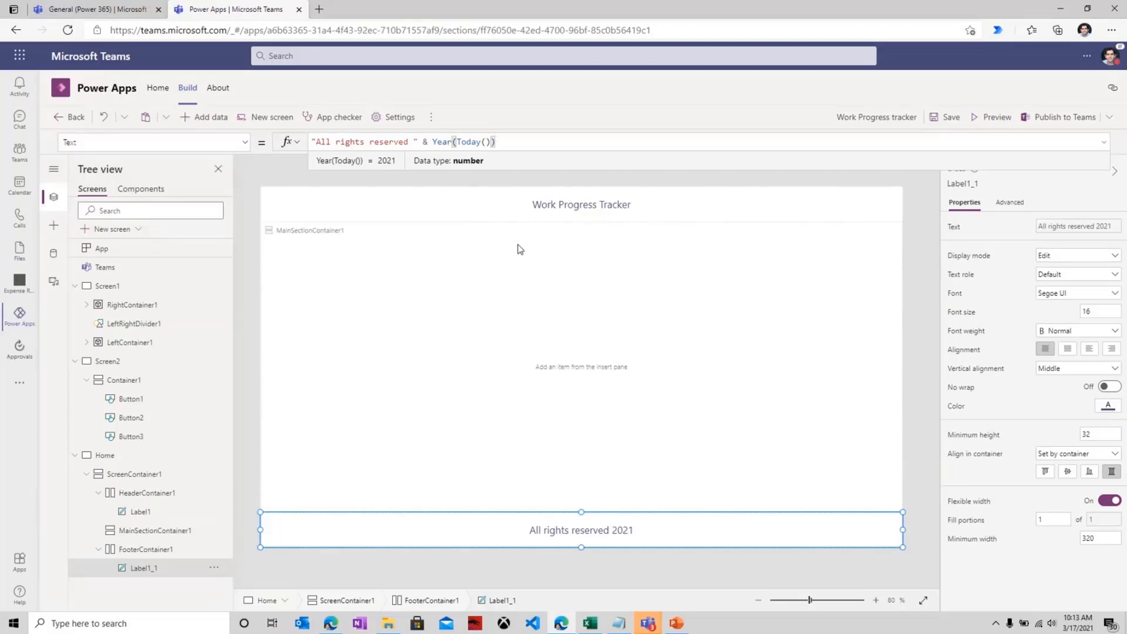
Insert a vertical gallery into MainSectionContainer1 without choosing a data source, and show the screen's control tree.
click(522, 301)
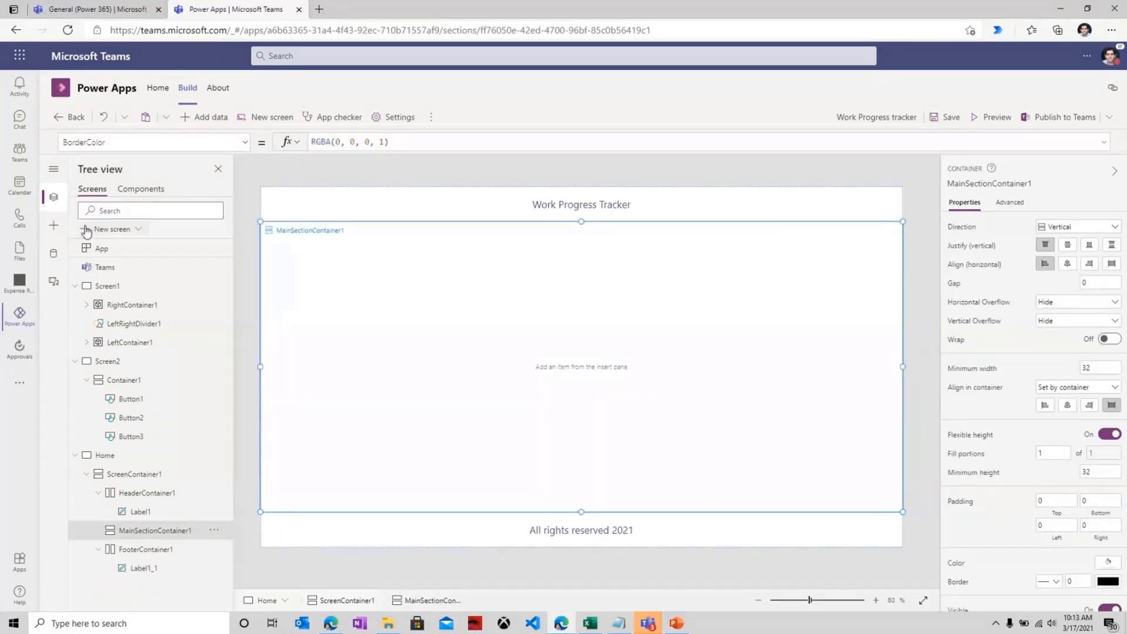
click(58, 228)
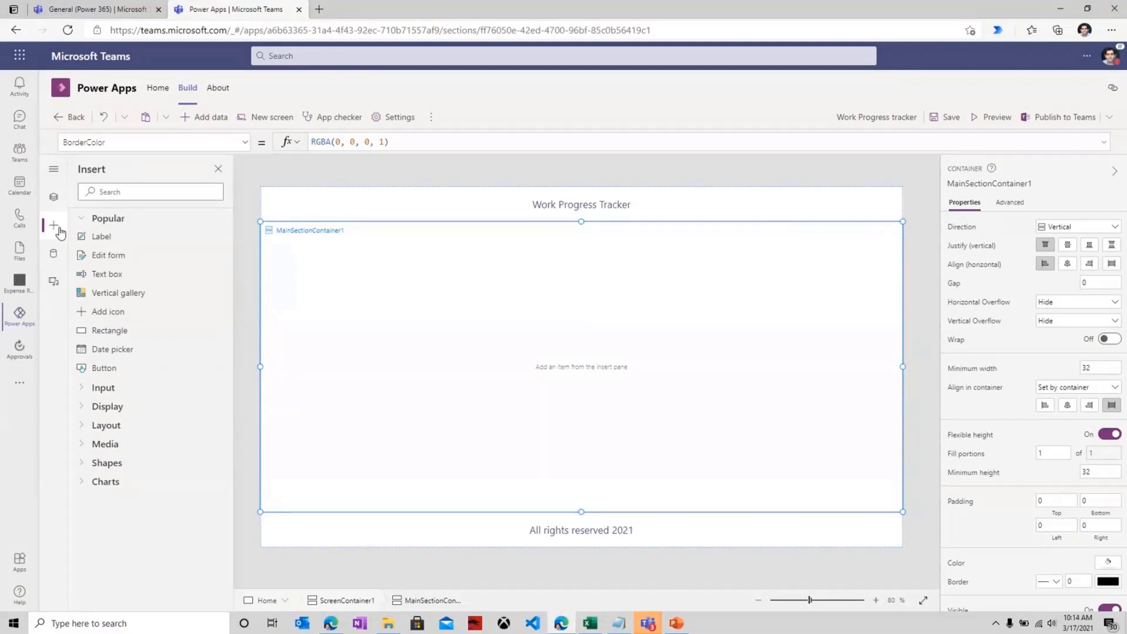
click(139, 297)
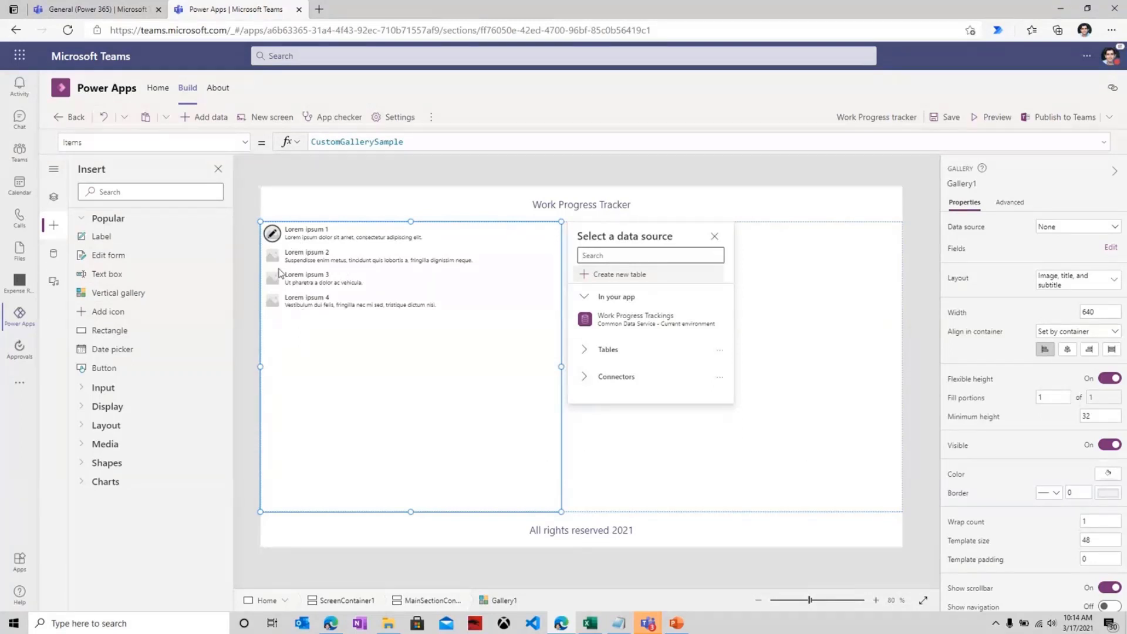
click(54, 197)
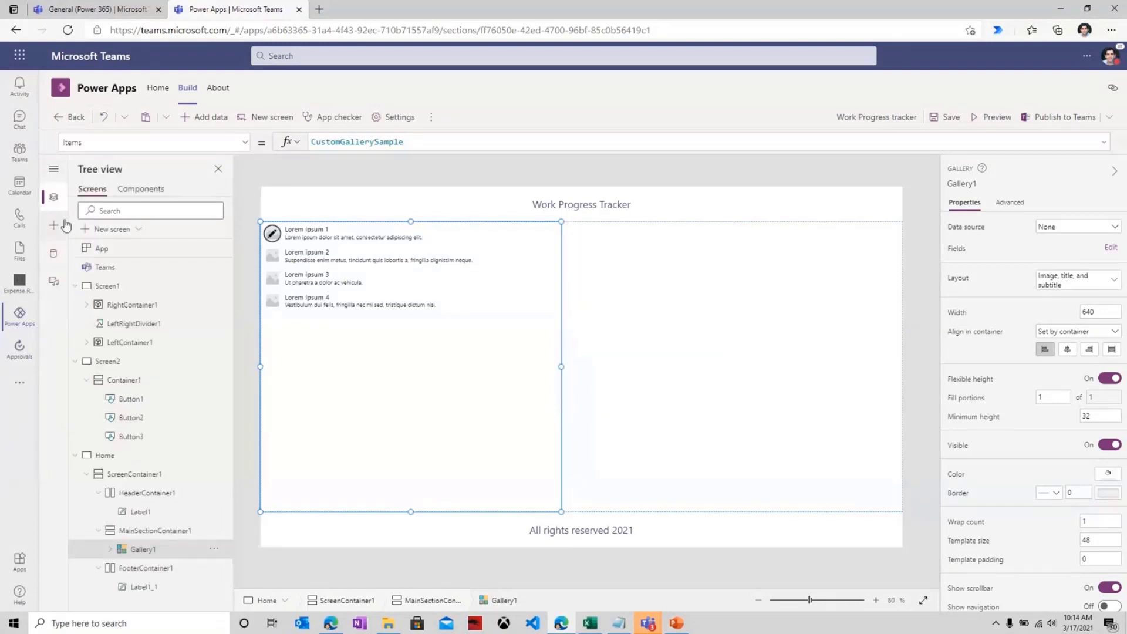
Set MainSectionContainer1's horizontal alignment to Stretch so the gallery fills the container's width.
click(151, 530)
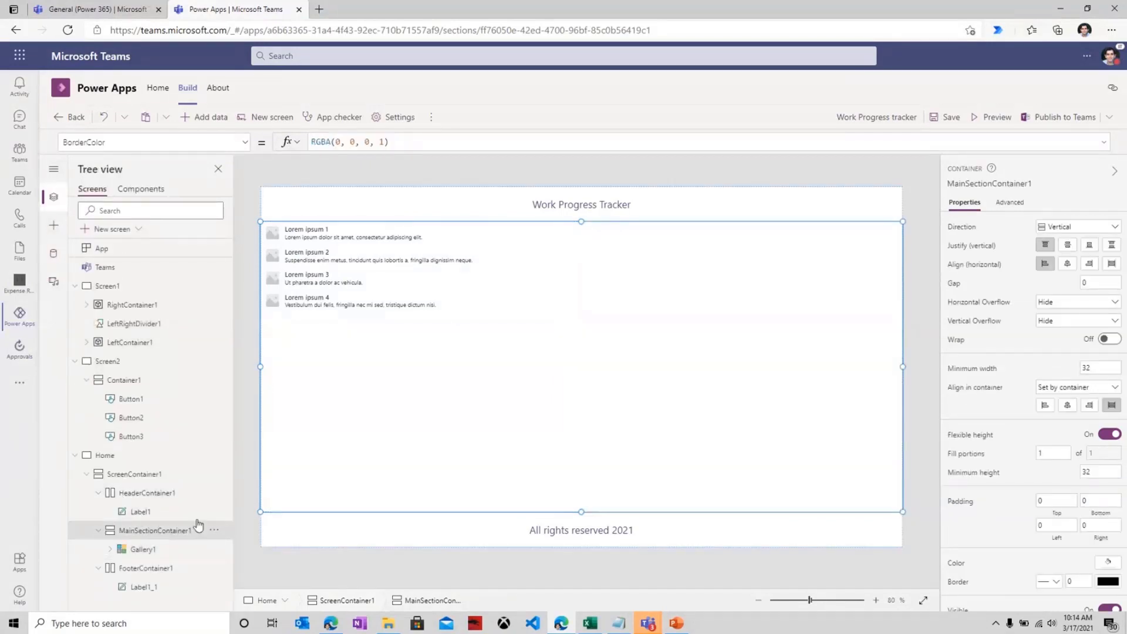
click(1115, 265)
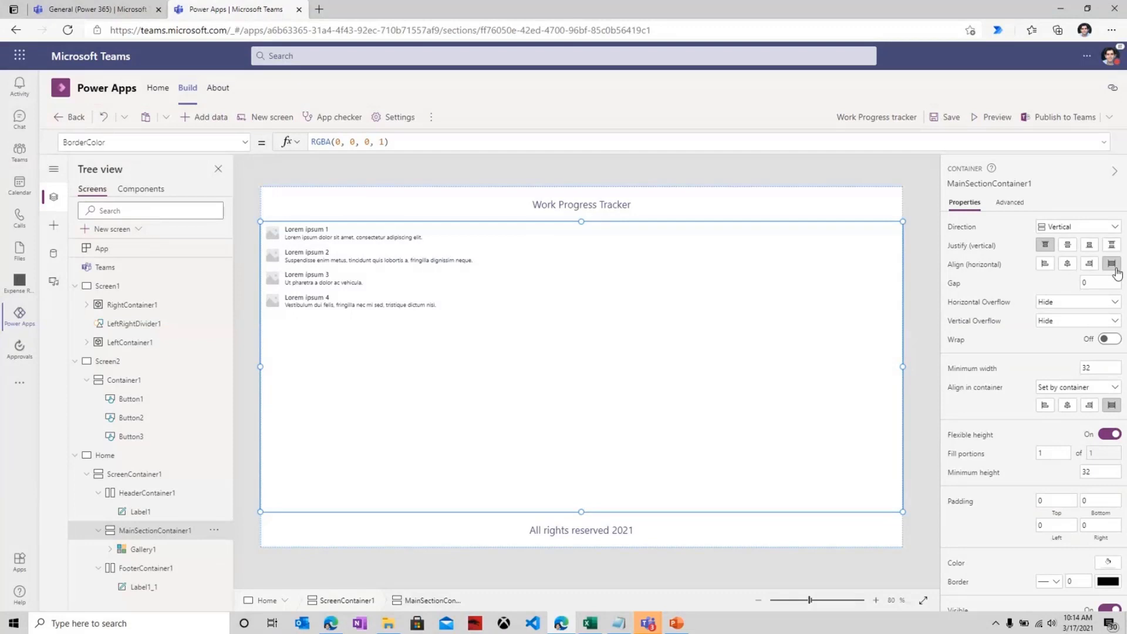
Connect Gallery1 to the Work Progress Trackings table and set its layout to Title, subtitle, and body.
click(151, 548)
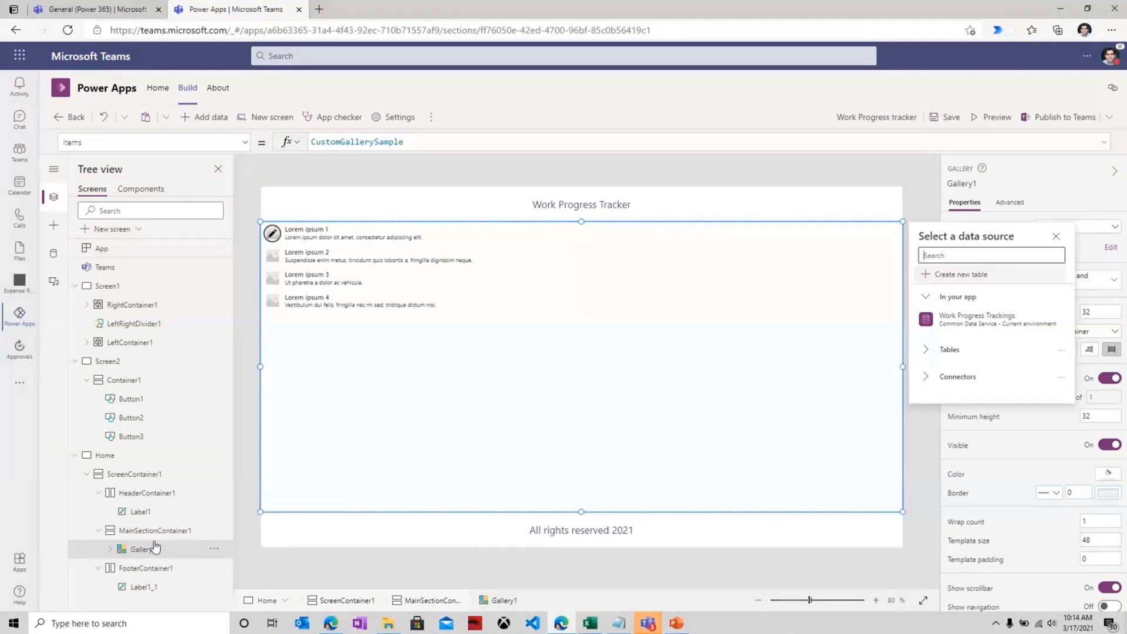
click(959, 324)
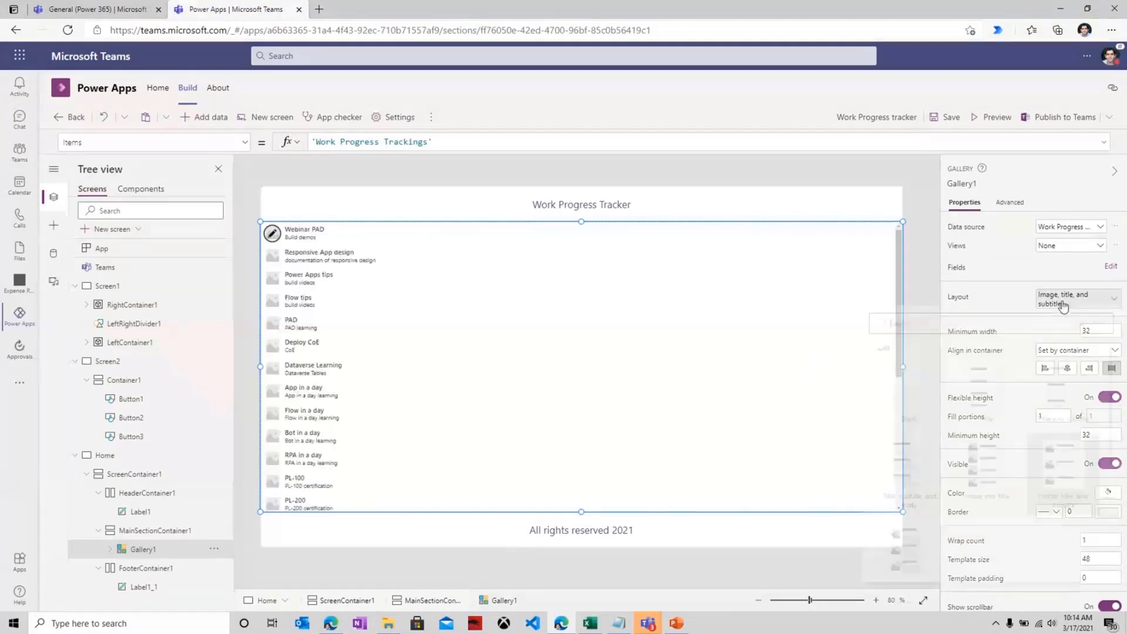
click(1068, 300)
click(923, 472)
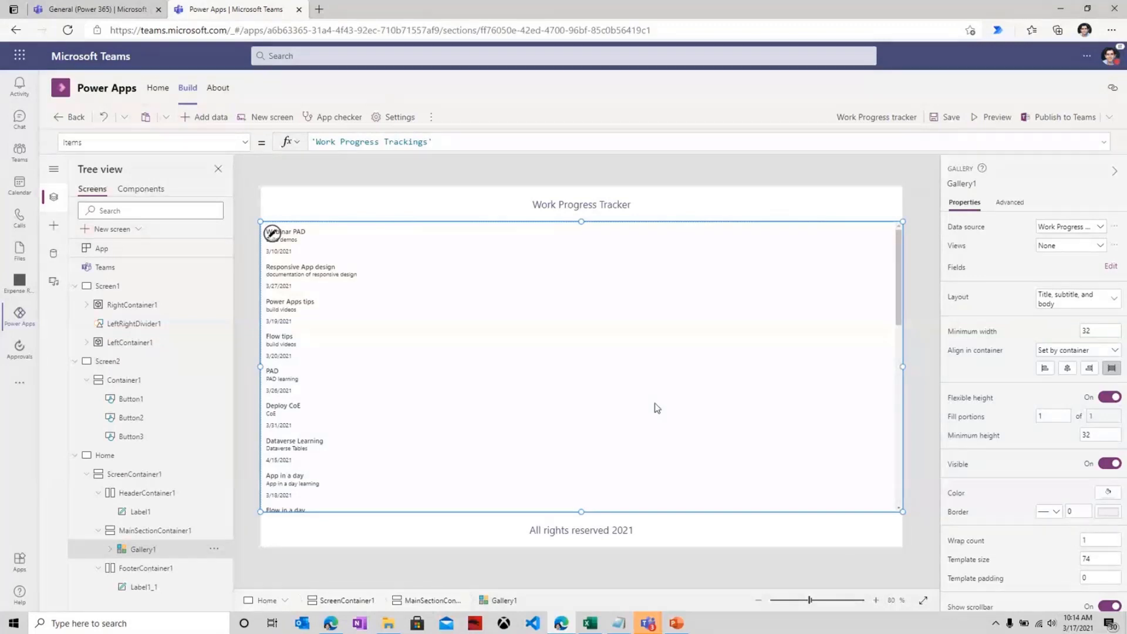
Preview the app, narrow and widen the browser window to check its responsiveness, and return to the editor with the window maximized.
click(981, 120)
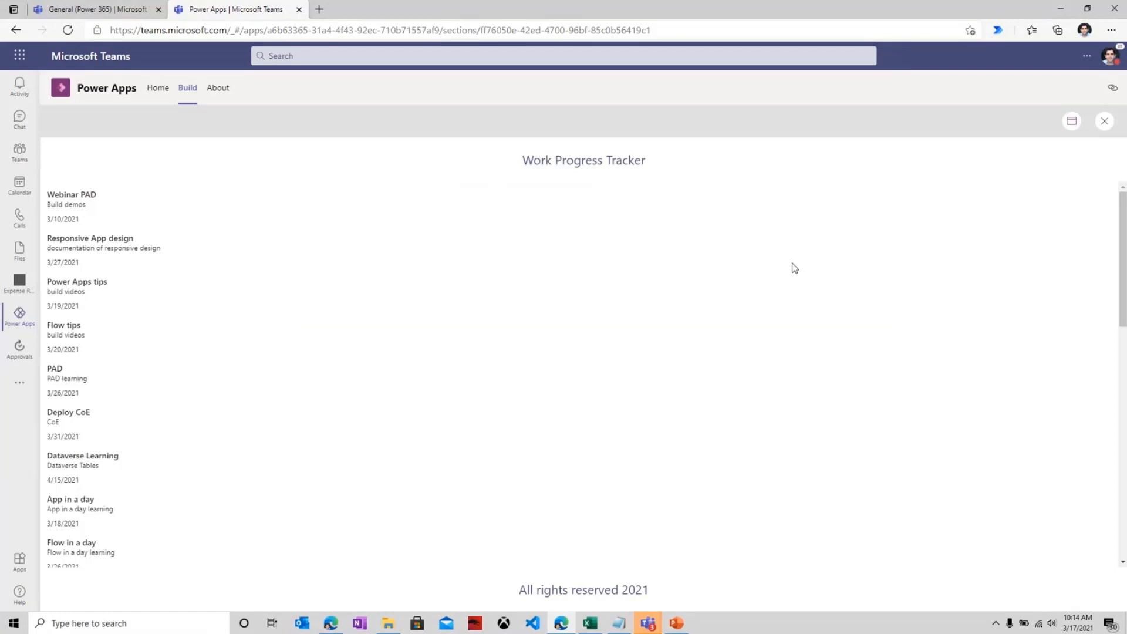
click(1087, 8)
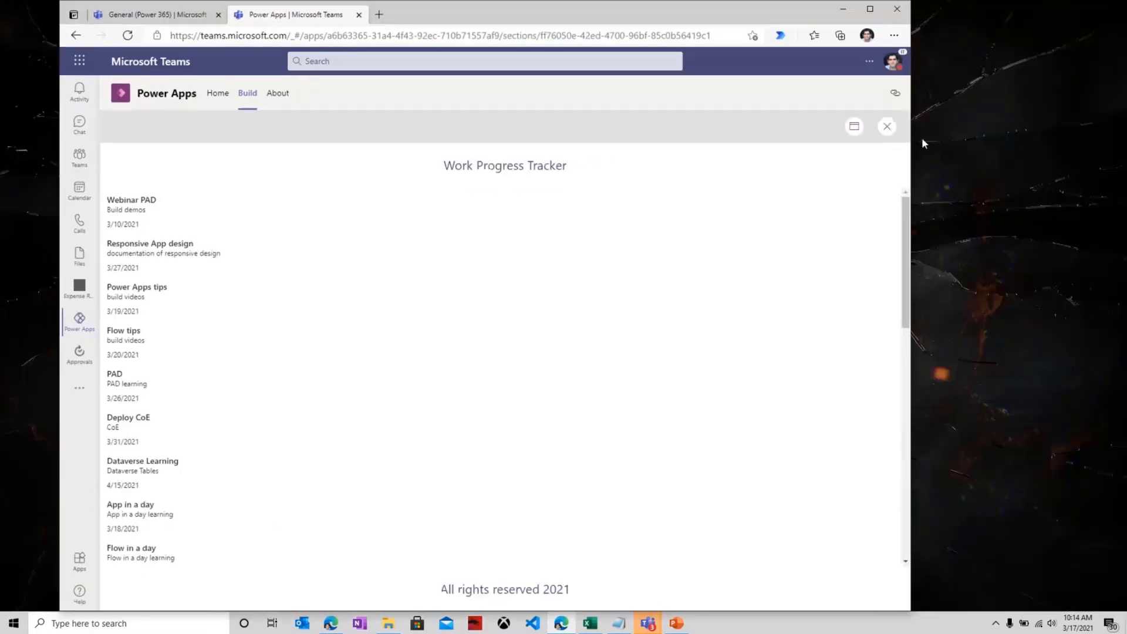
drag(914, 110, 596, 148)
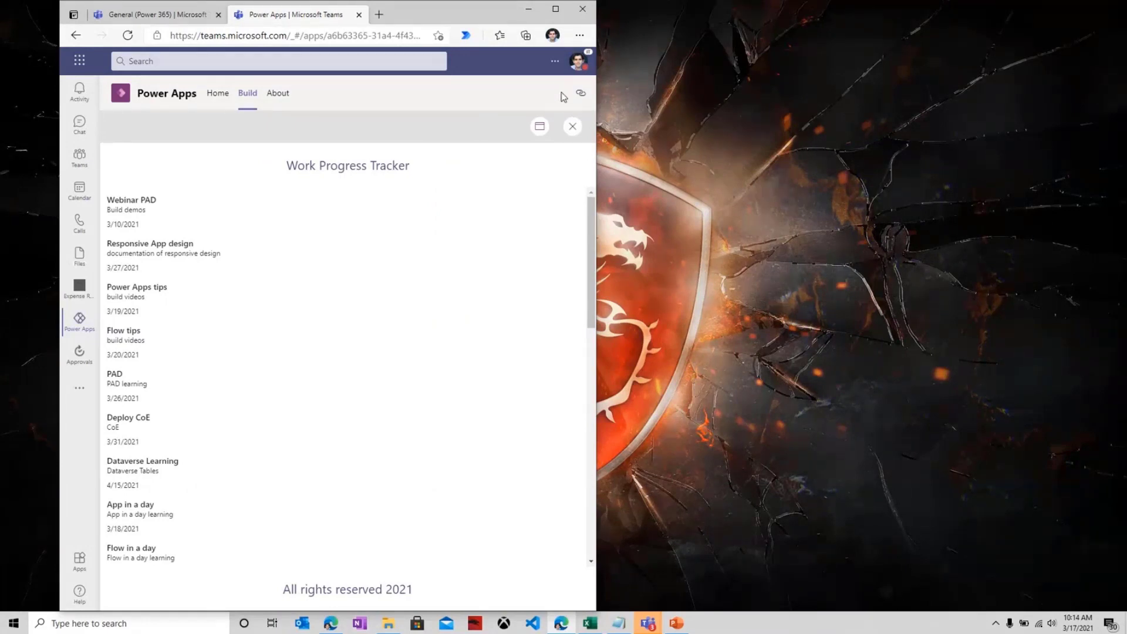
drag(596, 125, 964, 144)
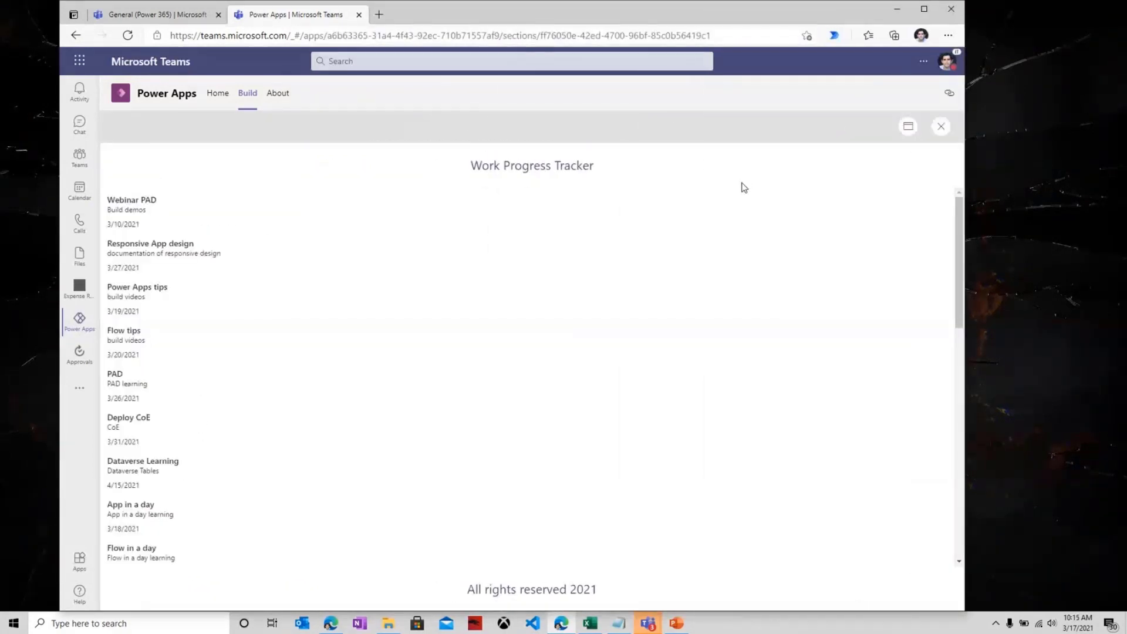
click(928, 13)
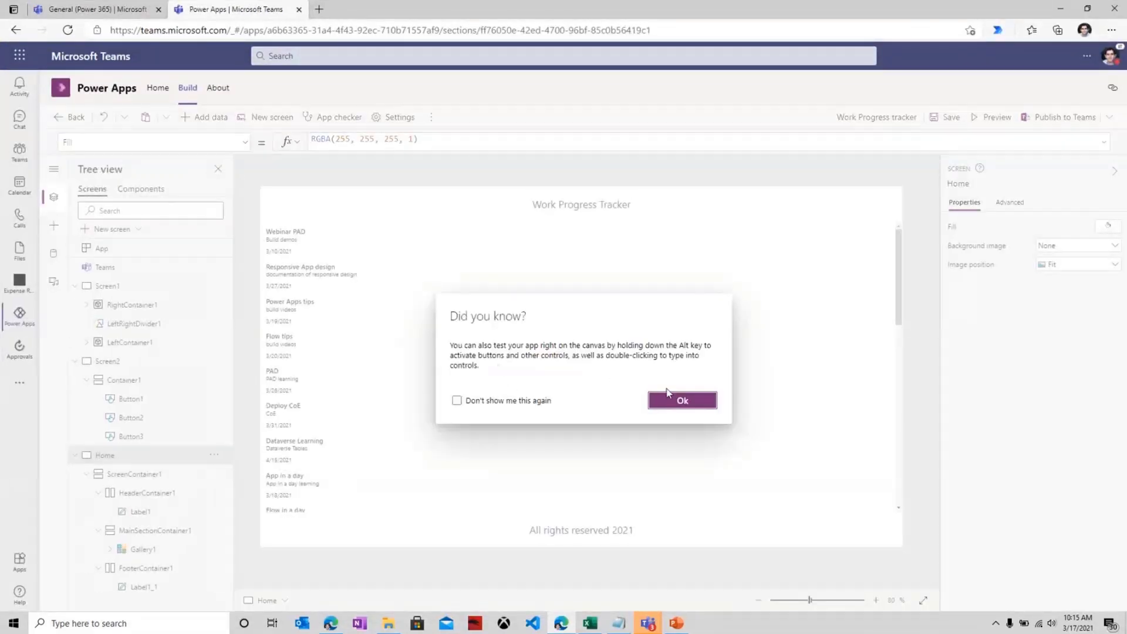
click(681, 399)
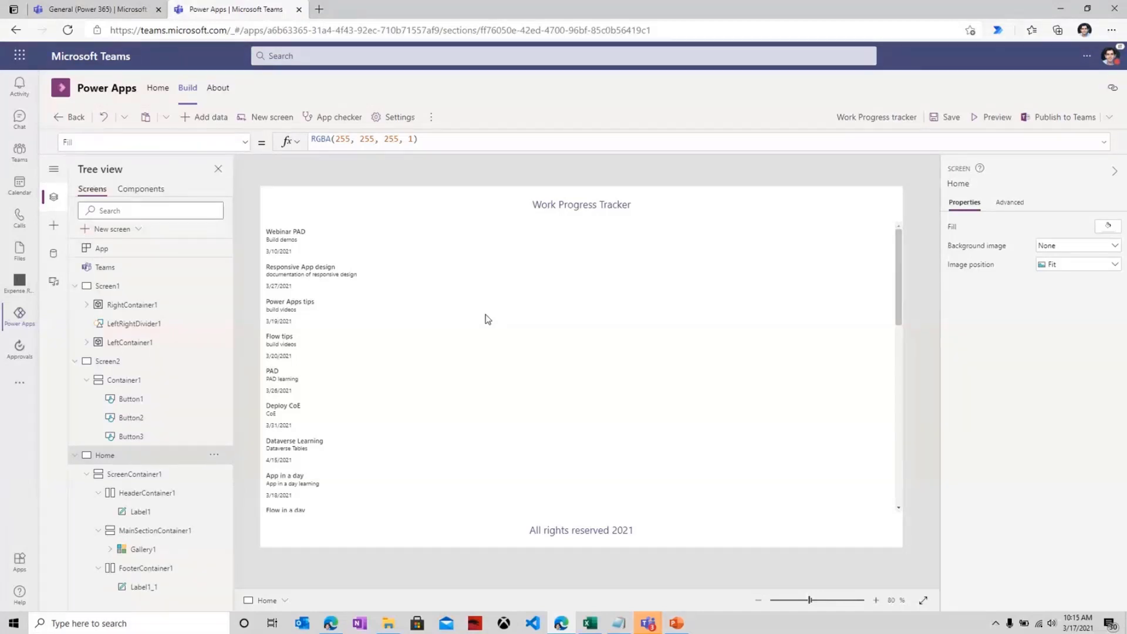
Examine the Width formulas of the gallery's subtitle and title labels and of the gallery itself, and check the body label.
click(486, 319)
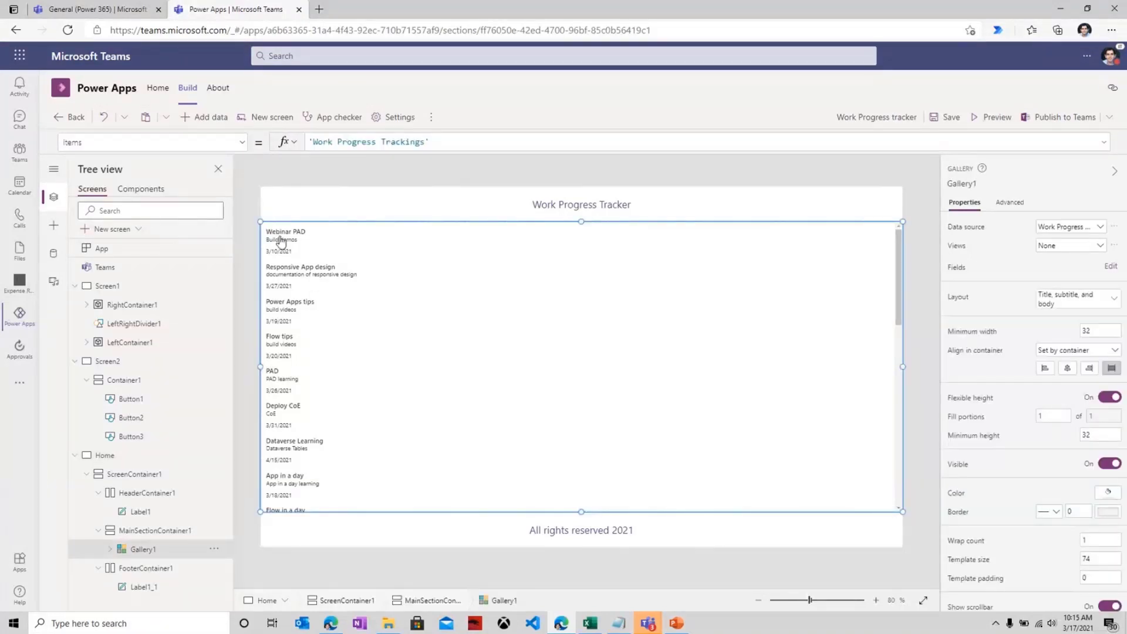
click(292, 240)
click(293, 238)
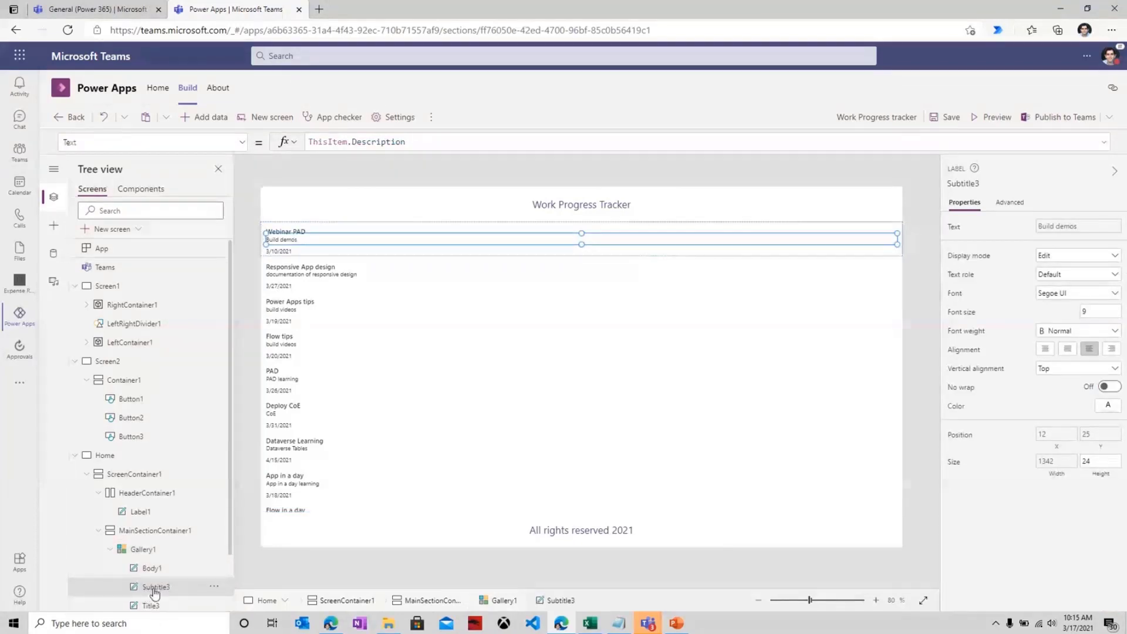
drag(84, 142, 14, 156)
text(Width)
key(Tab)
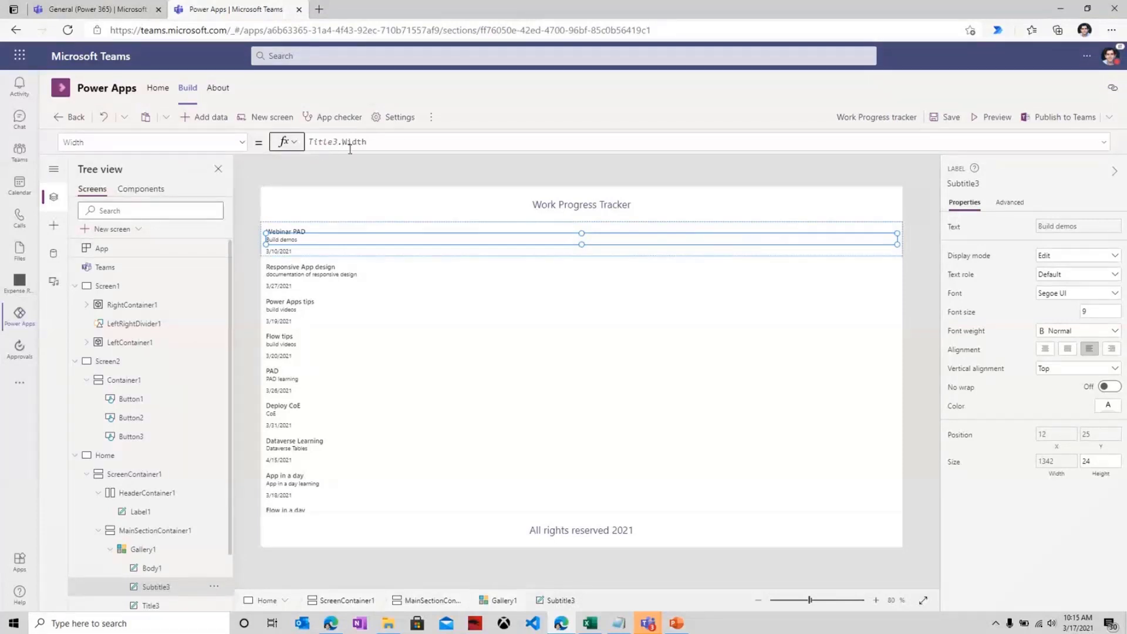
click(151, 605)
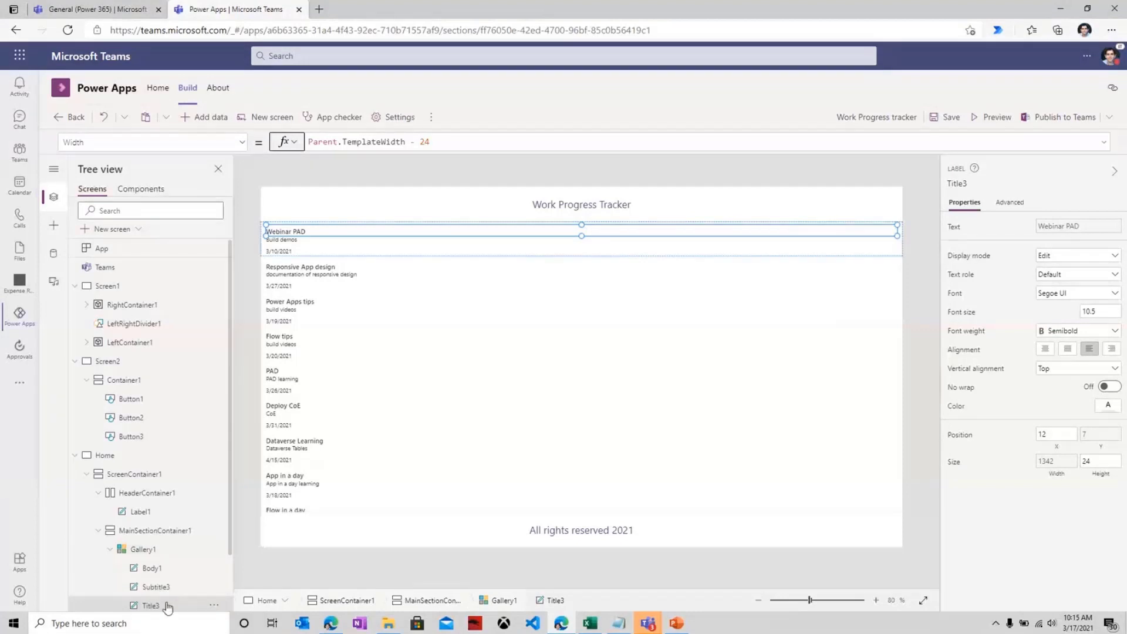
click(160, 550)
drag(148, 143, 4, 146)
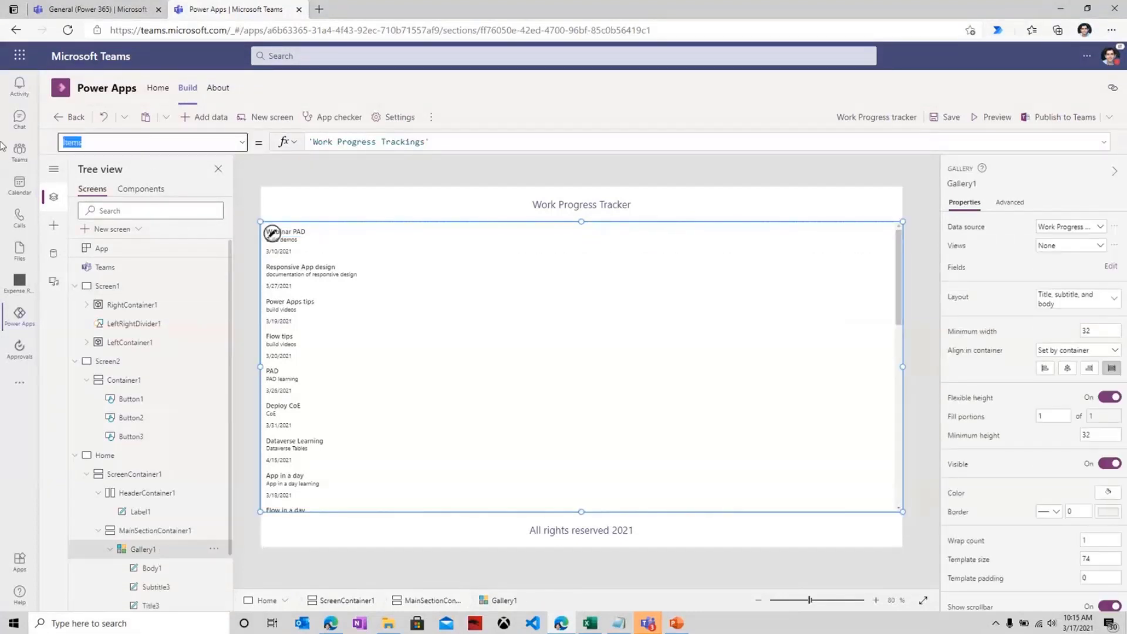
text(Width)
key(Tab)
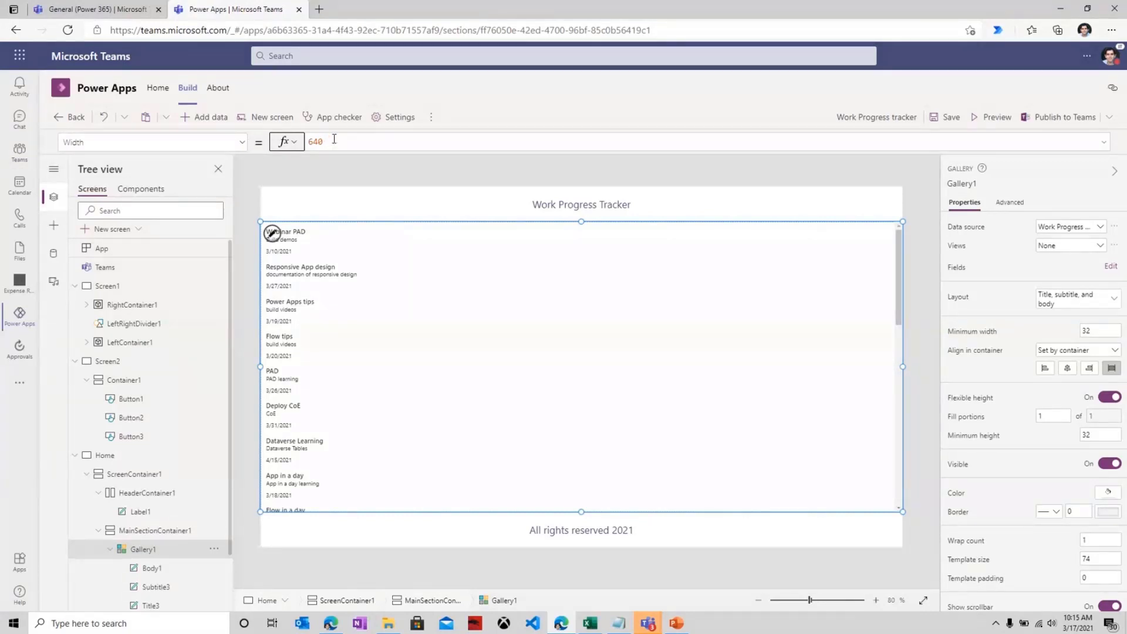
click(177, 568)
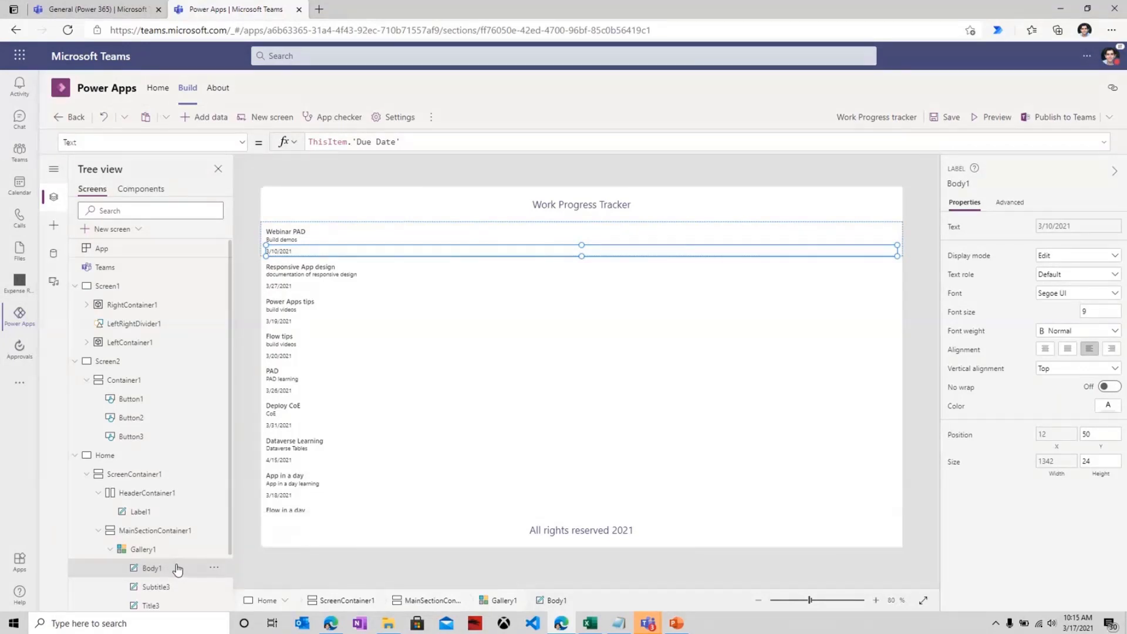
Insert a rectangle into Gallery1's row template and move it to the template's left edge at X 0.
click(163, 550)
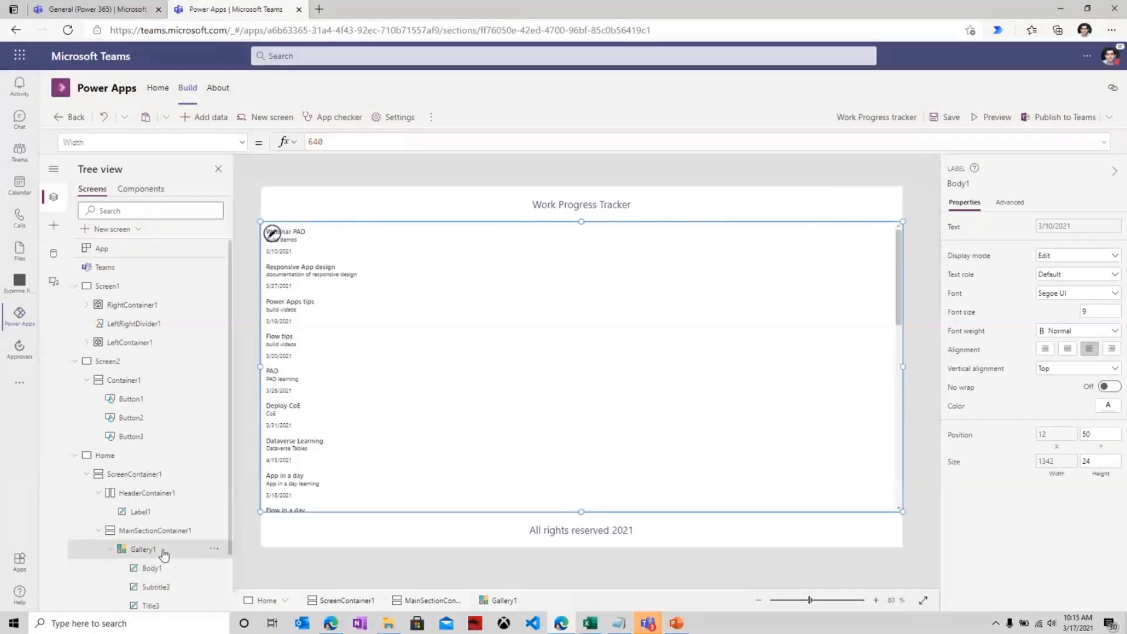
click(272, 240)
click(54, 225)
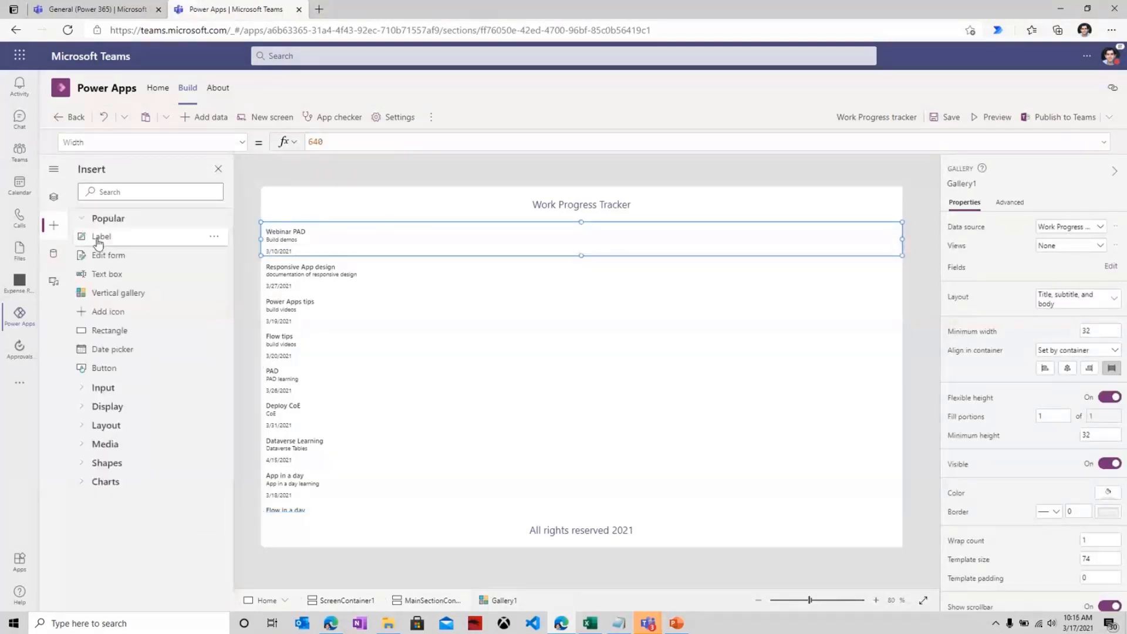
click(106, 330)
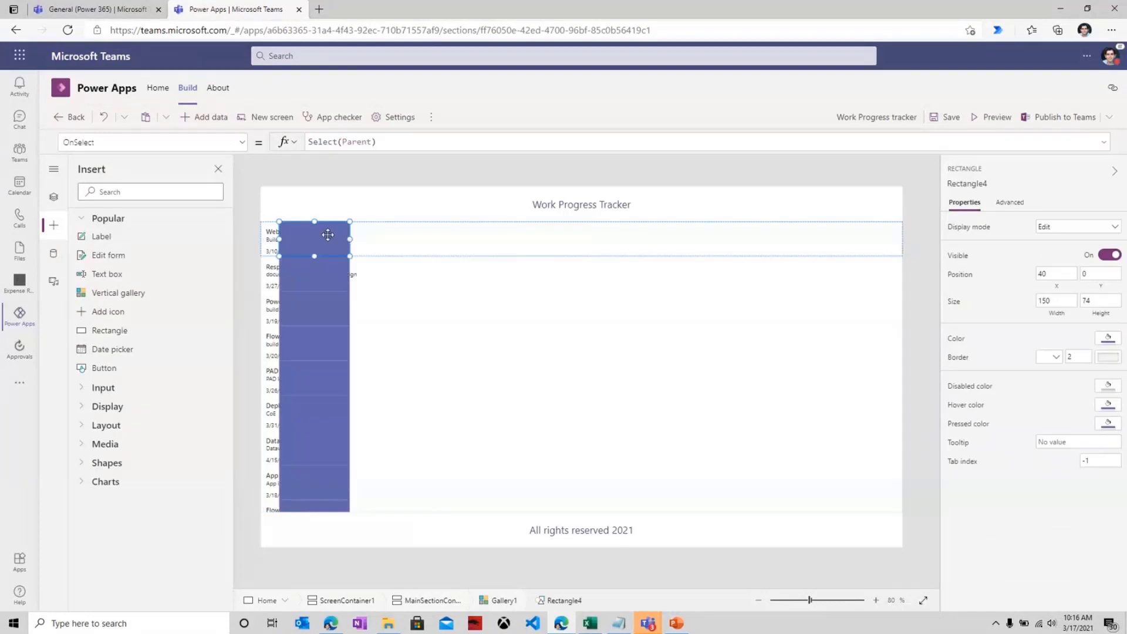
drag(275, 220, 257, 220)
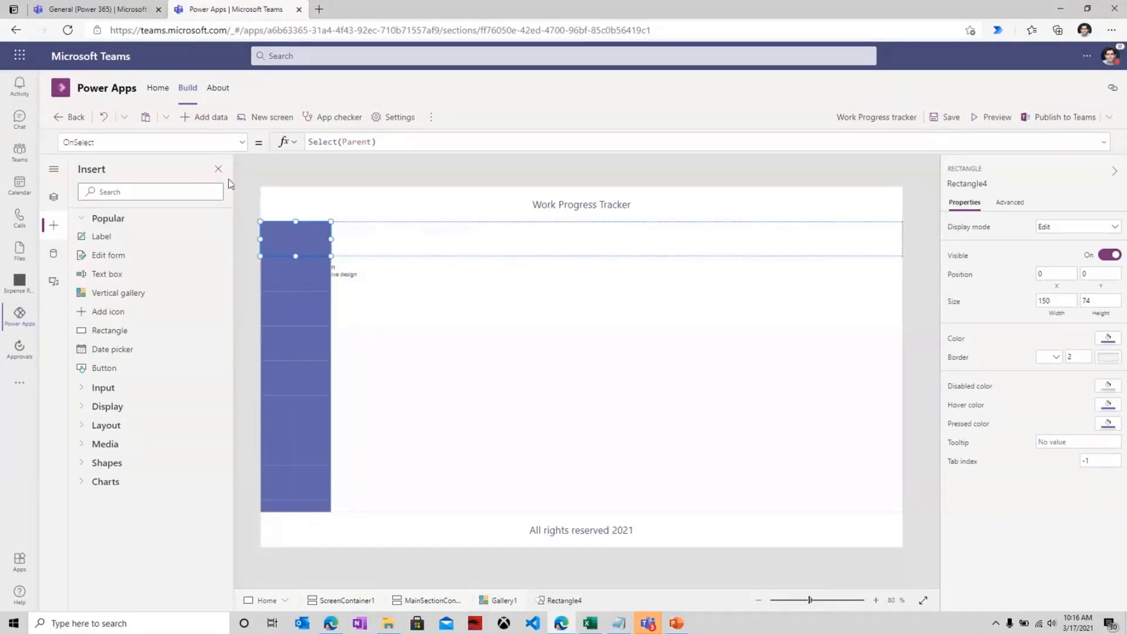
Set the new rectangle's Width formula to Parent.TemplateWidth.
click(147, 141)
text(Width)
key(Tab)
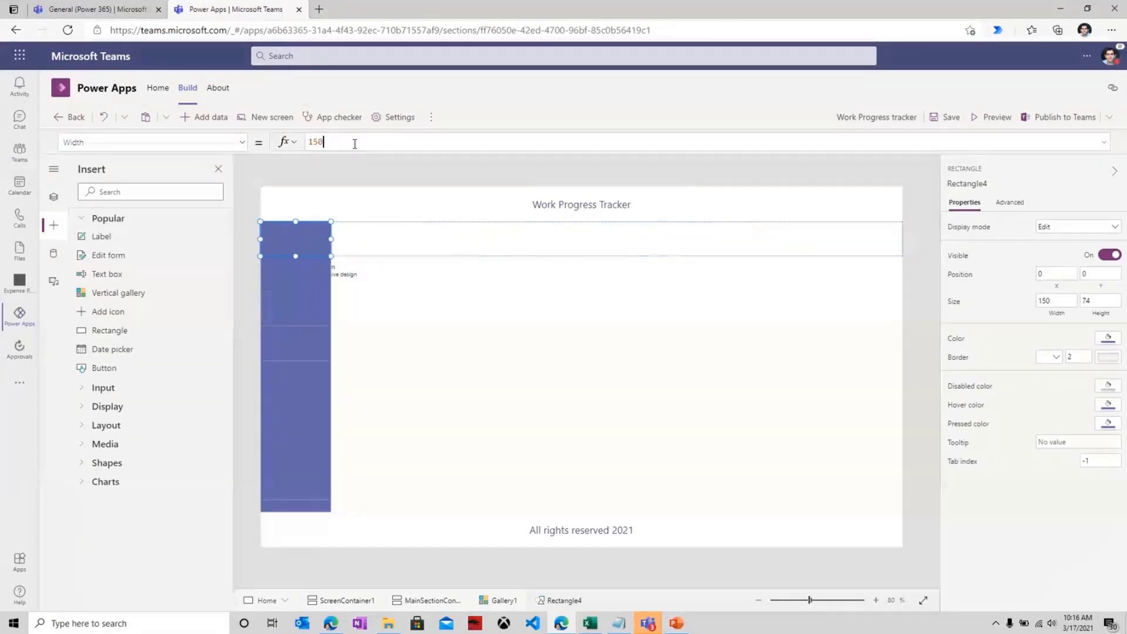
drag(354, 143, 300, 153)
text(Parent.tem)
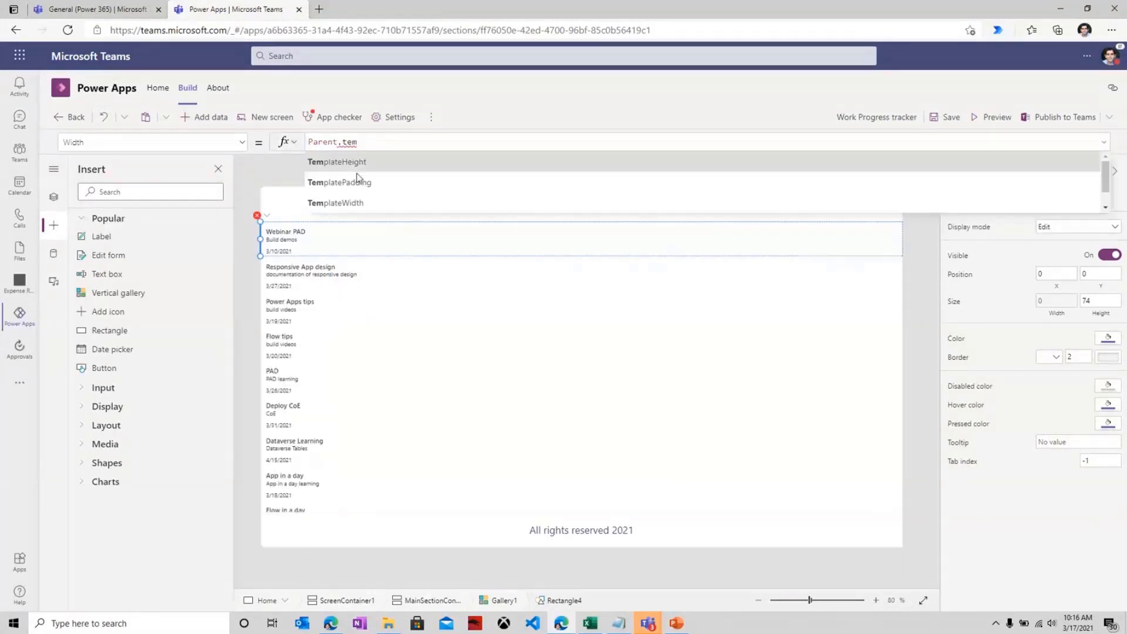
click(371, 202)
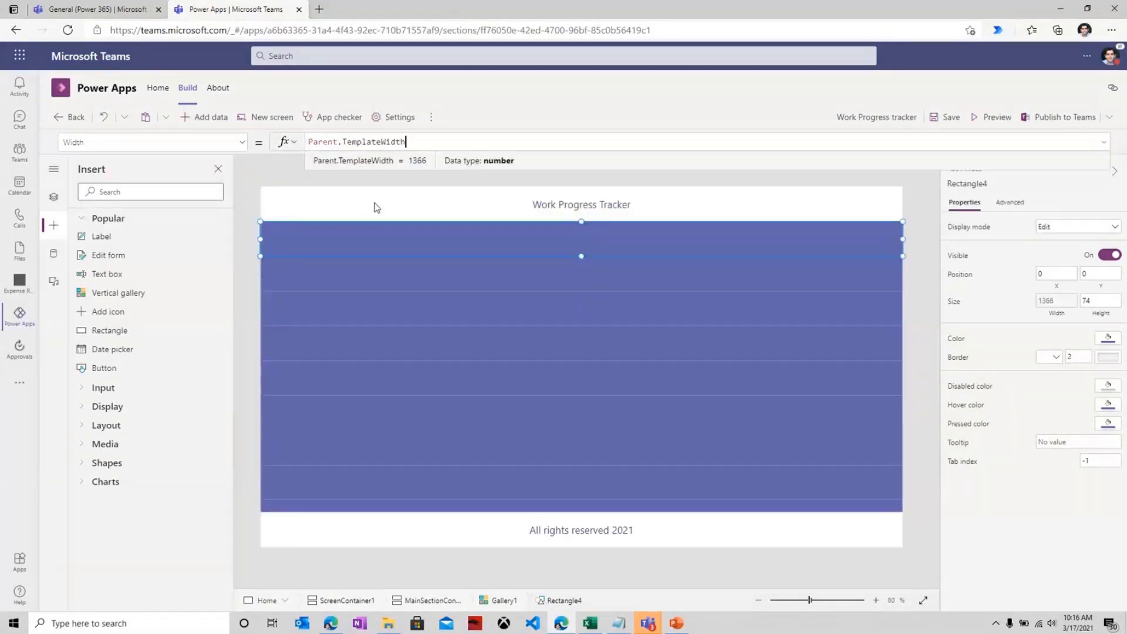
Set the new rectangle's Height formula to Parent.TemplateHeight.
click(153, 142)
text(Height)
key(Return)
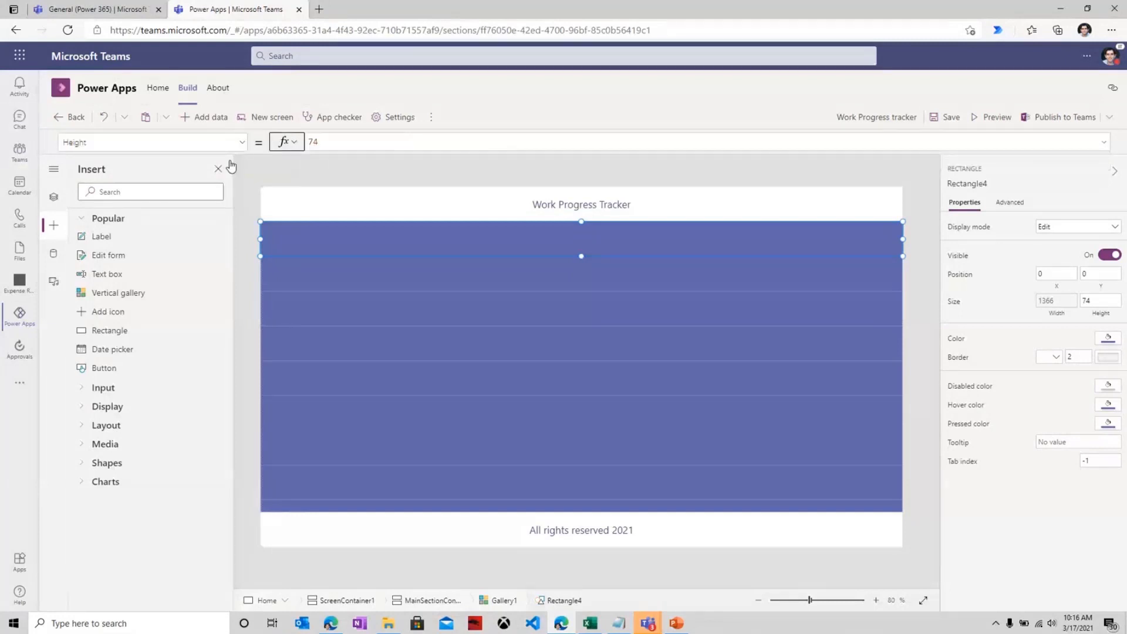
double_click(312, 141)
text(parent)
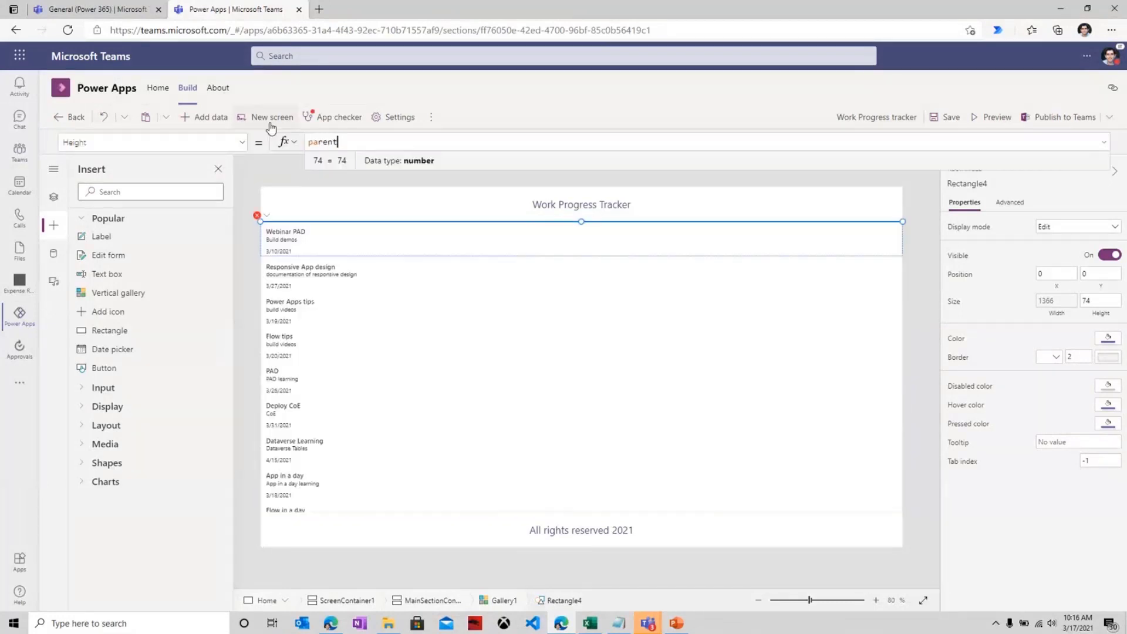
text(.TemplateHeight)
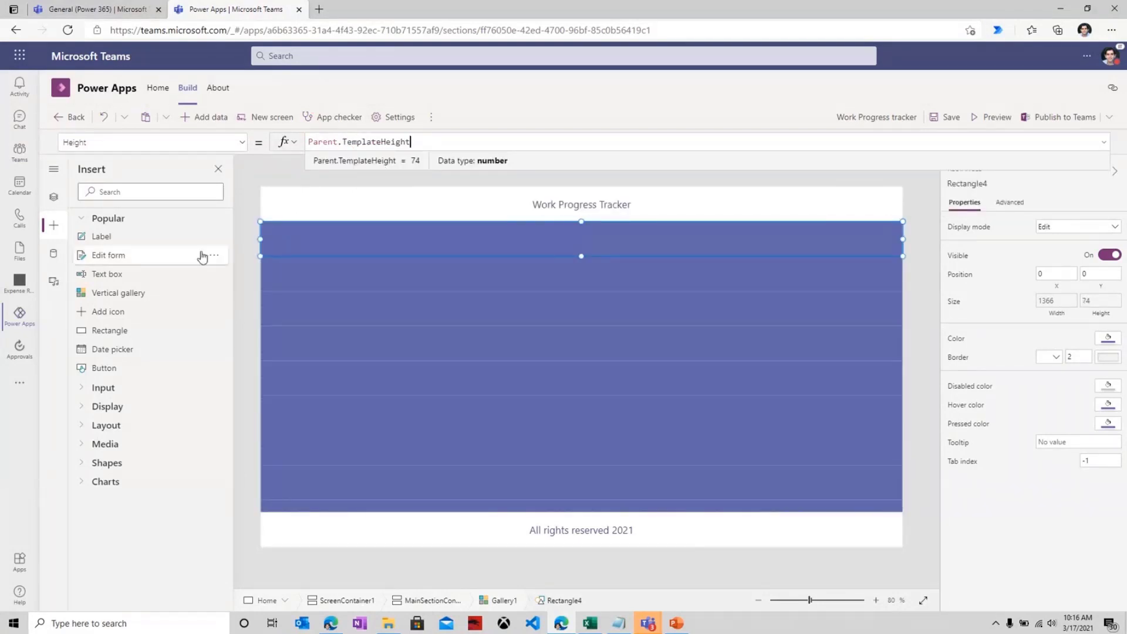
Send Rectangle4 to the back of the gallery template, behind the labels.
click(54, 197)
scroll(187, 530, down, 1)
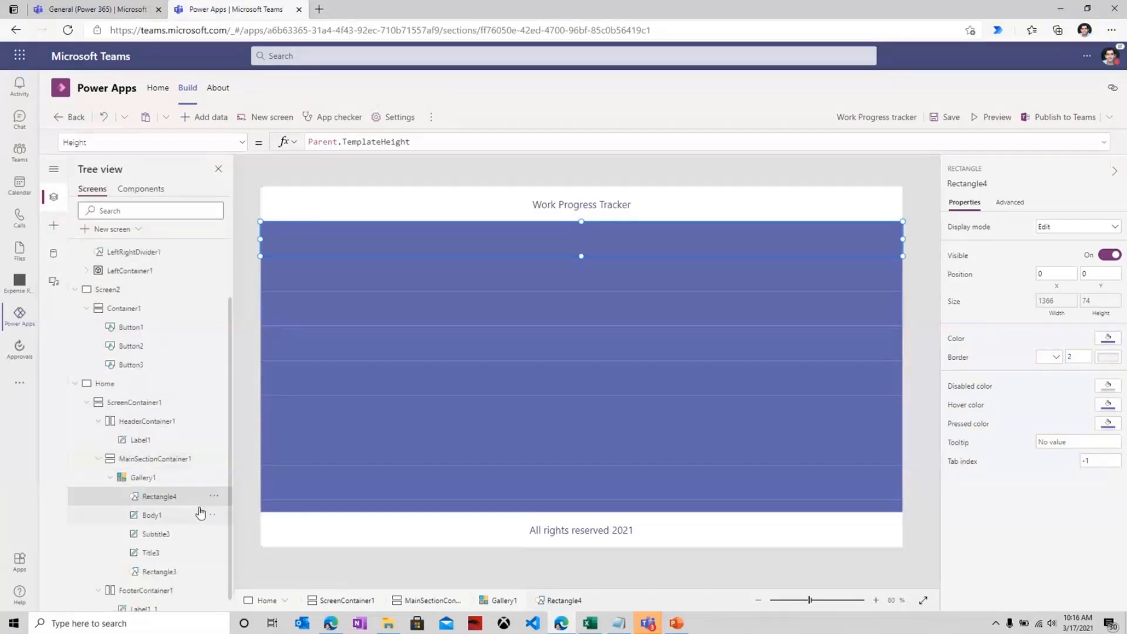
click(213, 496)
mouse_move(235, 462)
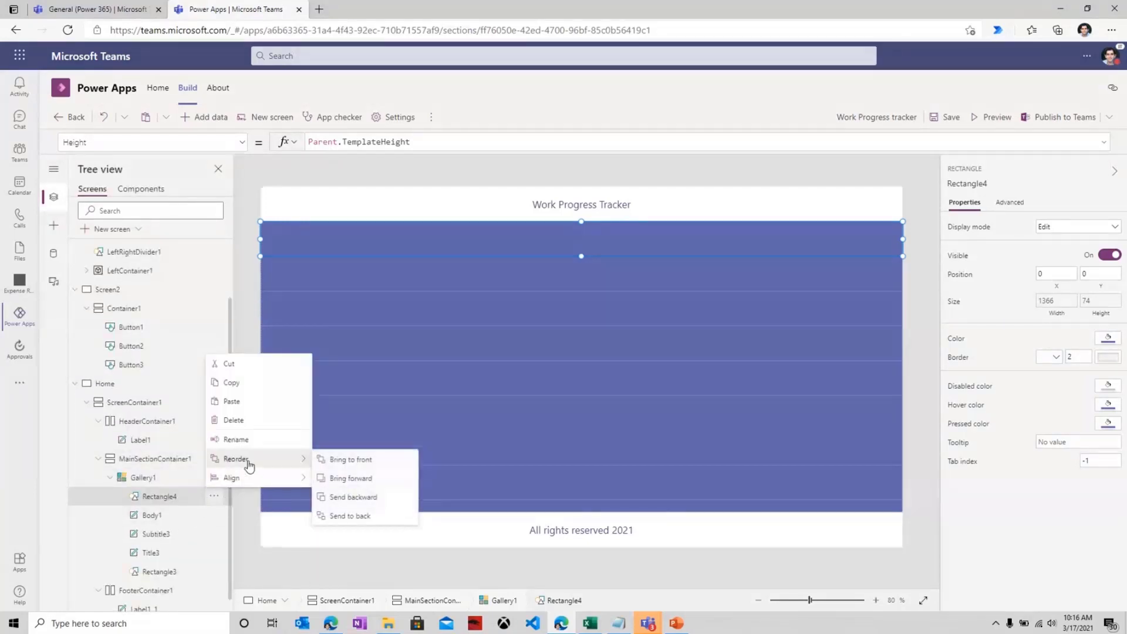
click(347, 515)
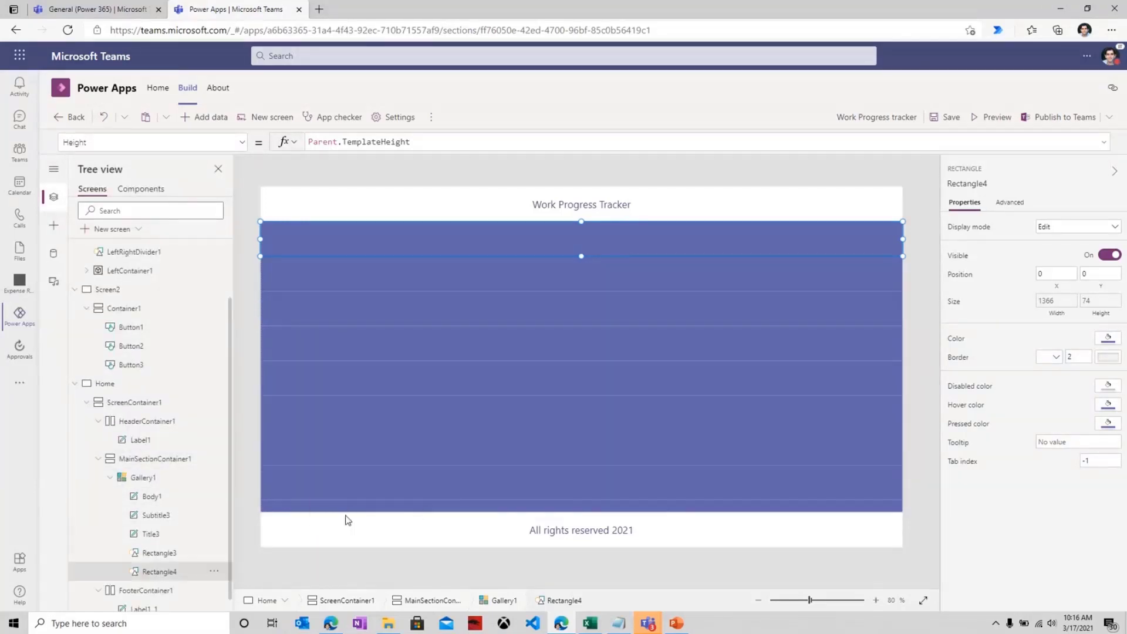
Change the text color of Body1, Subtitle3 and Title3 together to white, and select Gallery1.
ctrl+click(169, 515)
ctrl+click(176, 533)
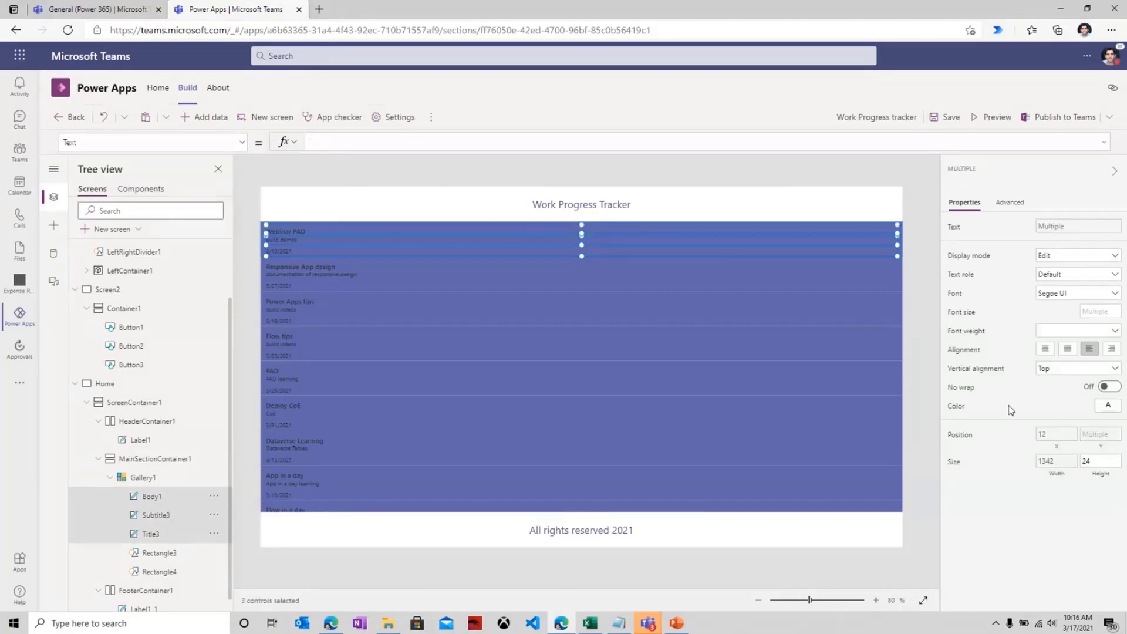
click(1108, 405)
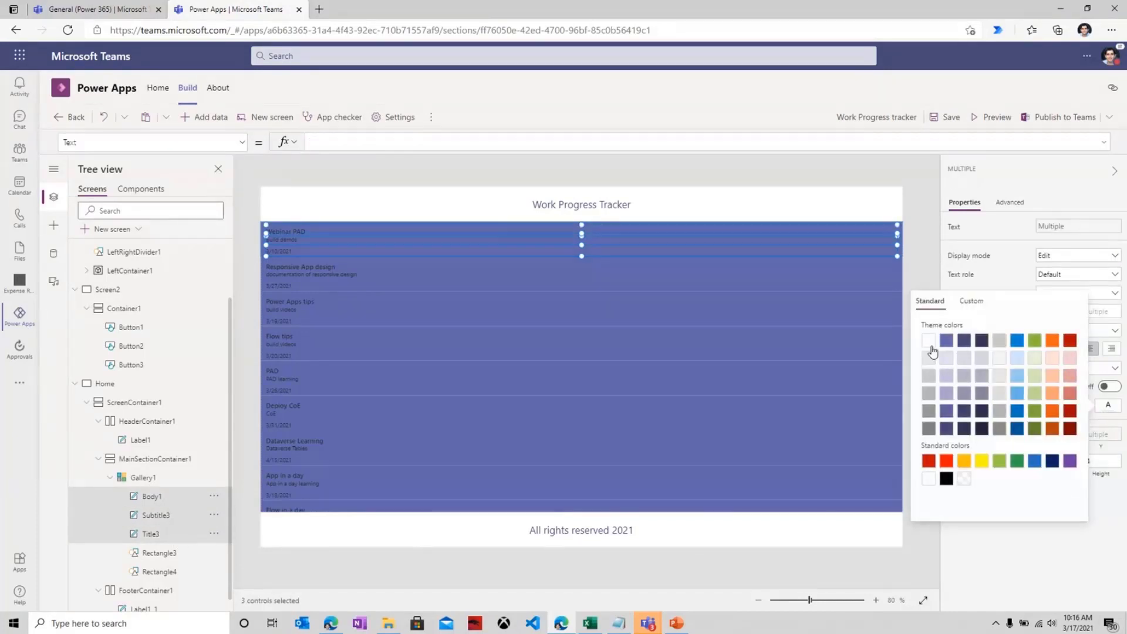
click(928, 341)
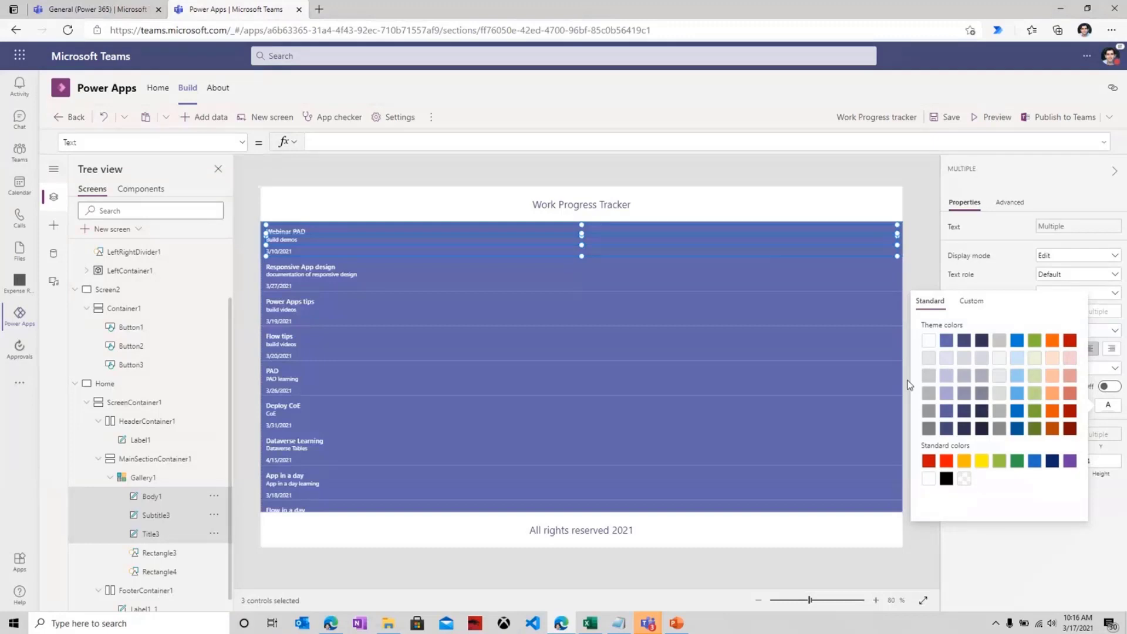
click(176, 477)
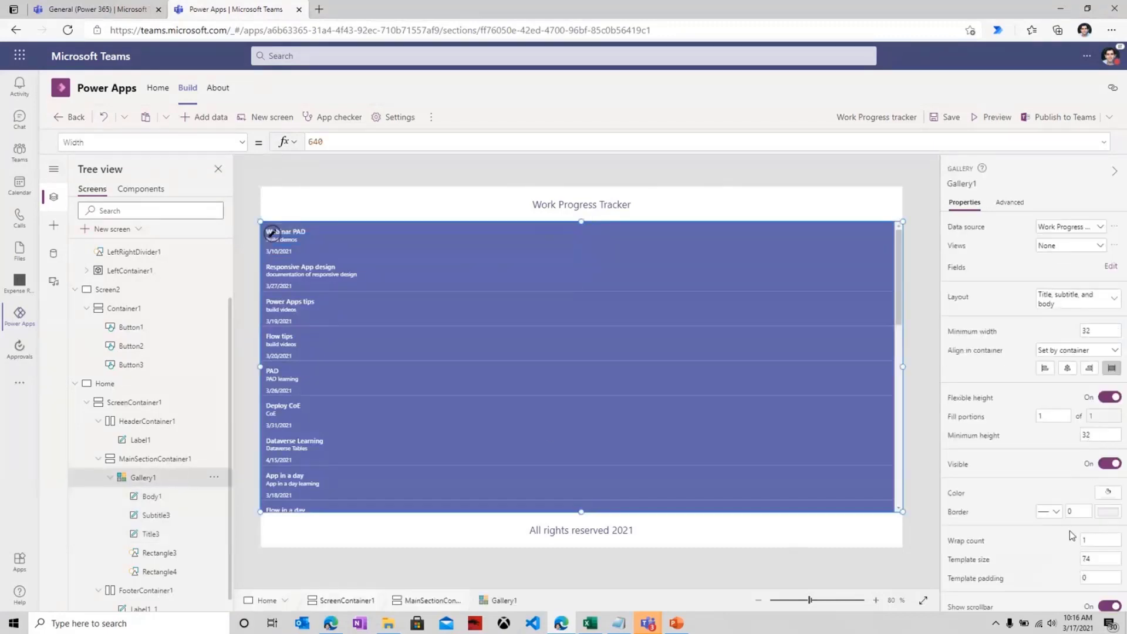
Set the template padding of Gallery1 to 15.
click(1086, 577)
text(15)
click(968, 487)
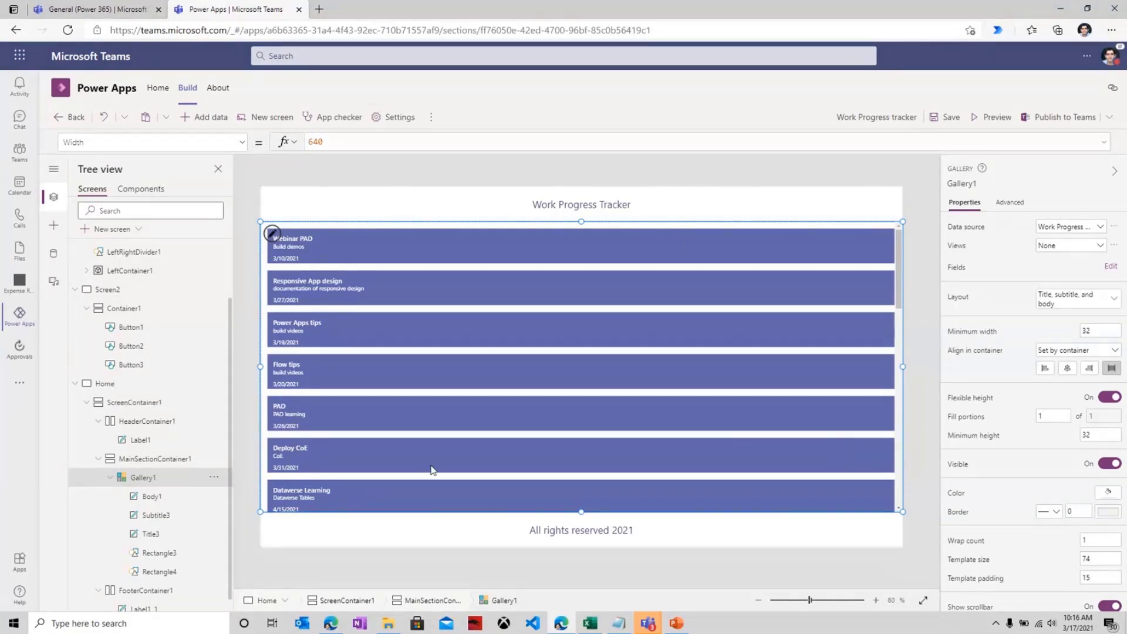
Set the WrapCount property of Gallery1 to 4.
click(975, 544)
click(327, 147)
drag(327, 146, 276, 151)
text(4)
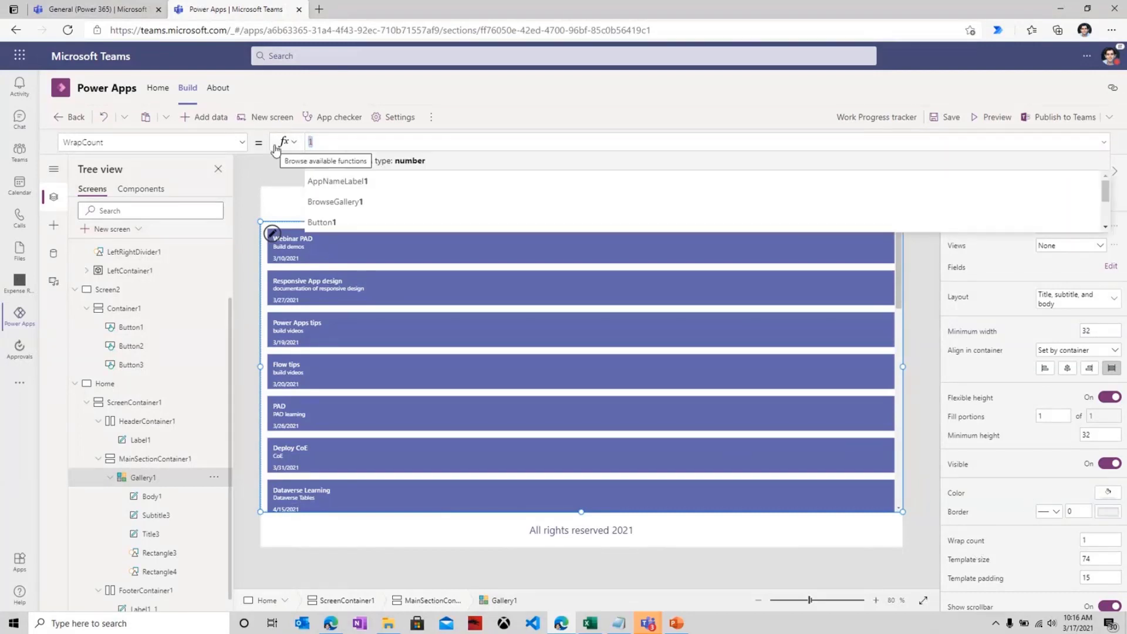
click(358, 203)
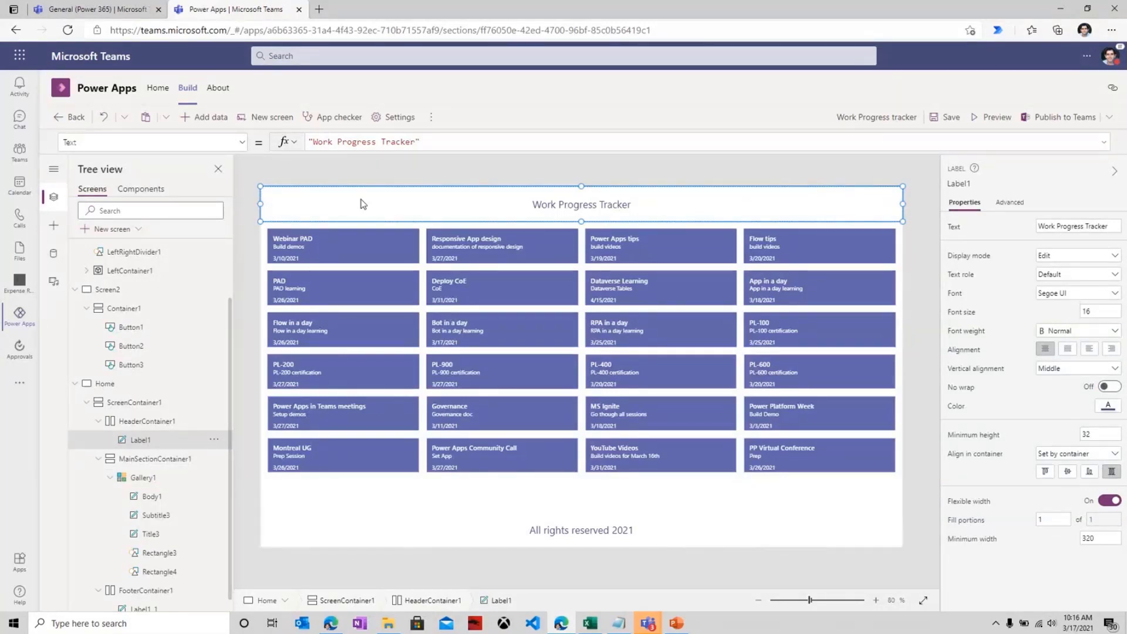
Preview the app at several narrower browser window widths, restore the full-size window and return to the editor.
click(975, 117)
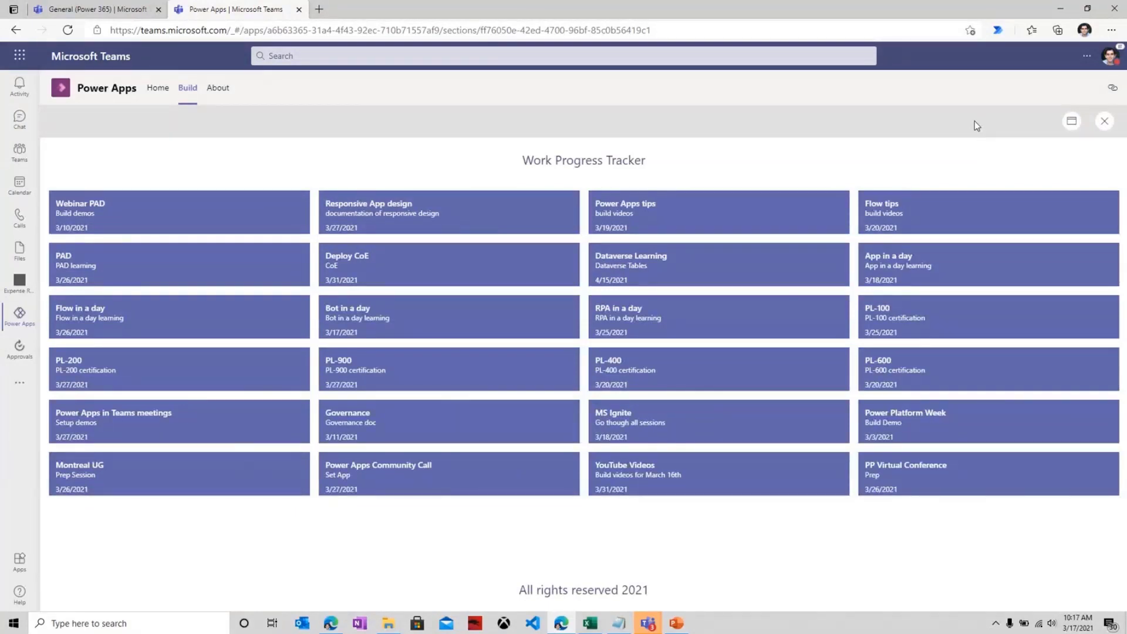
click(1087, 8)
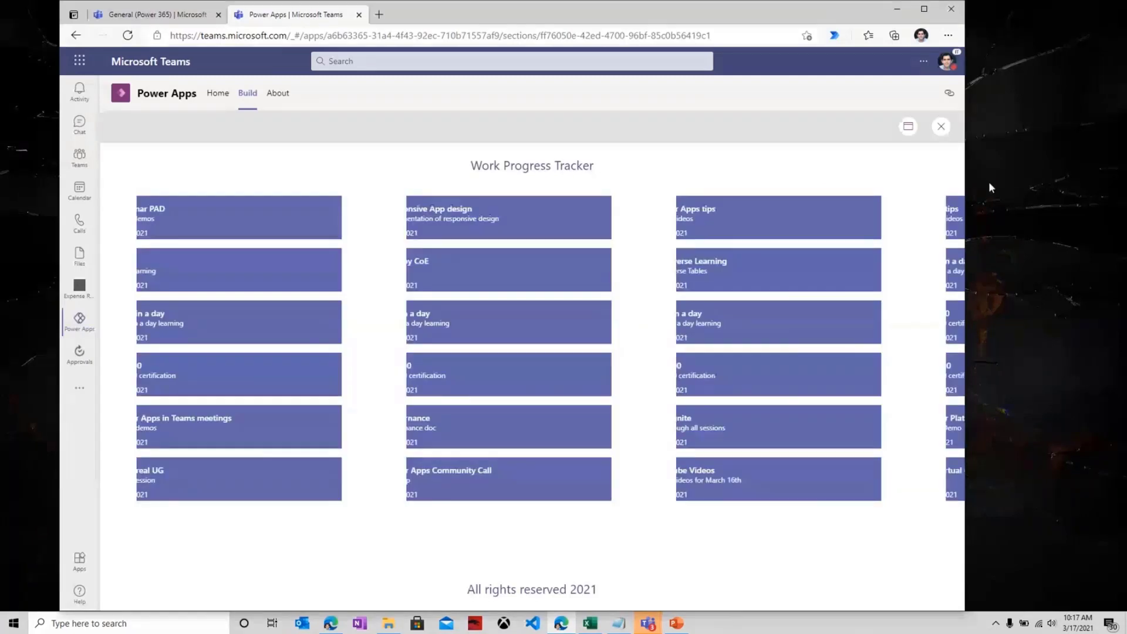
drag(965, 176, 529, 181)
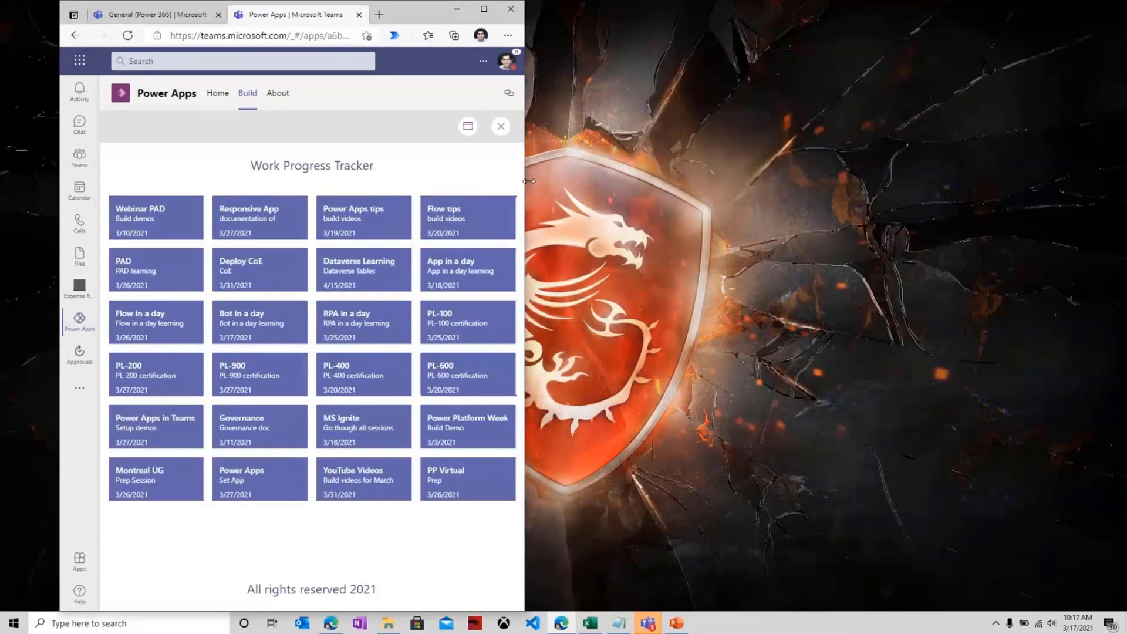
drag(529, 180, 639, 188)
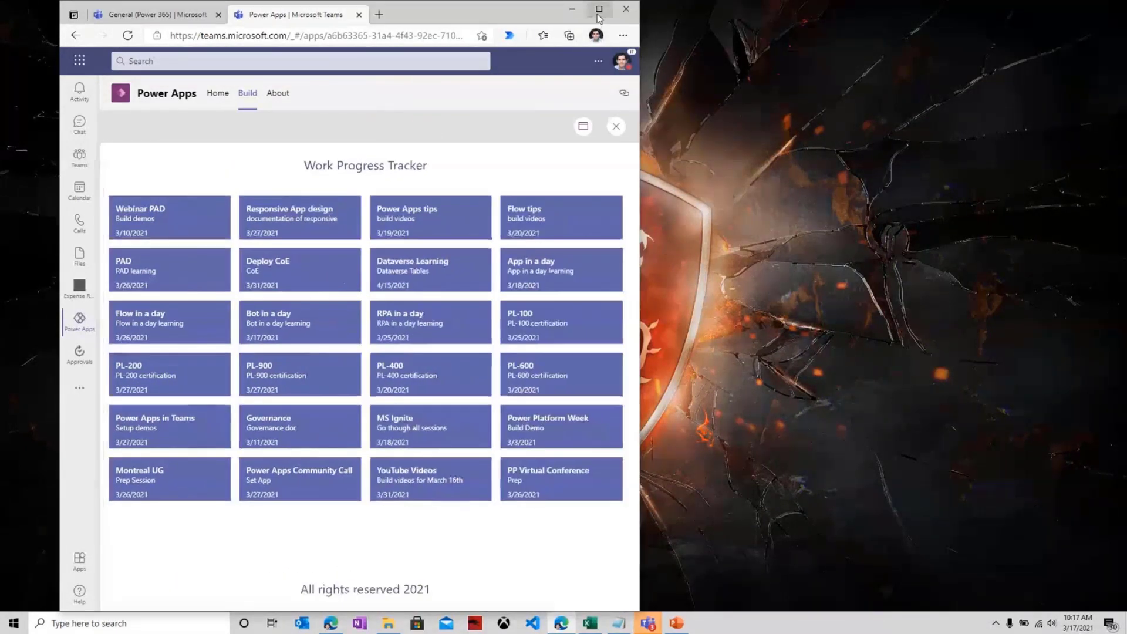
click(598, 16)
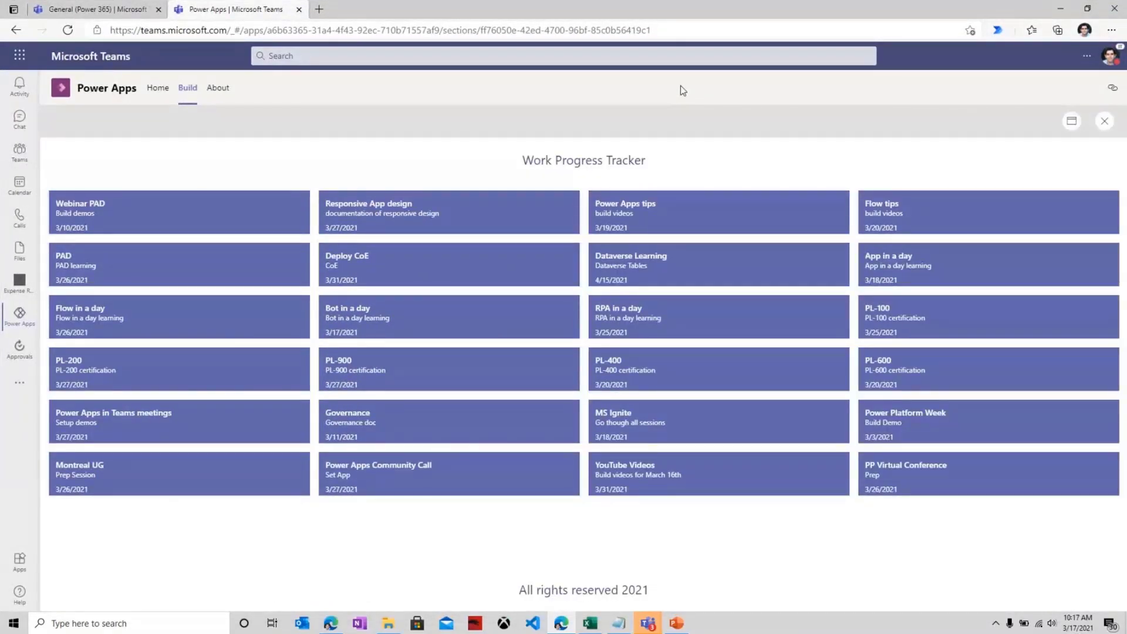
click(1105, 121)
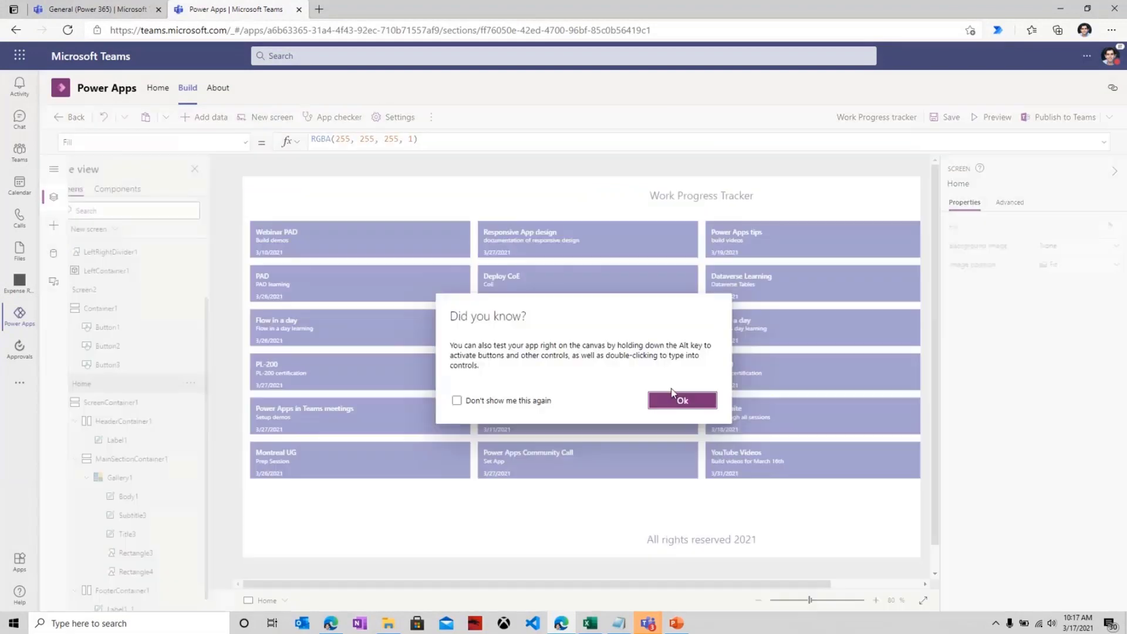
click(679, 398)
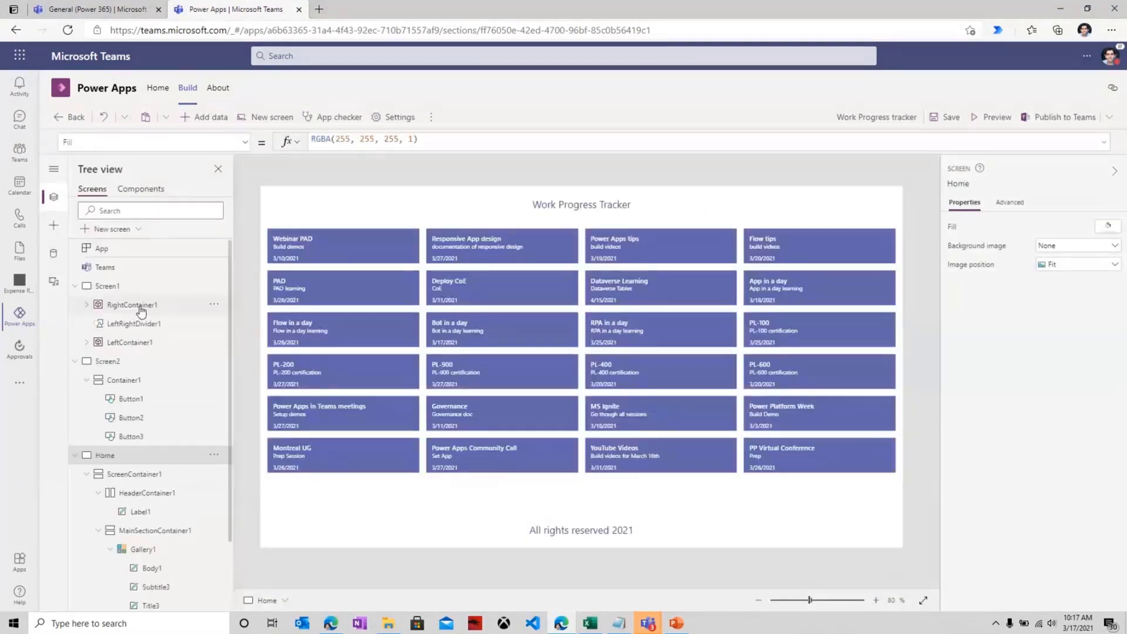
Open the SizeBreakpoints property of the App object among its advanced properties.
click(109, 252)
click(1010, 203)
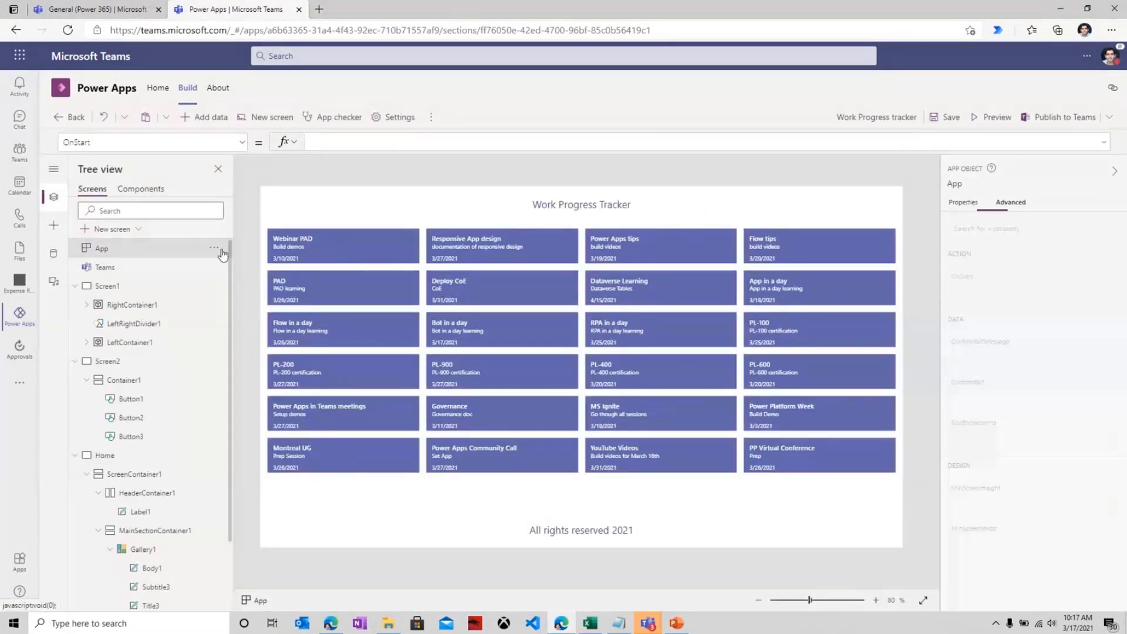
click(967, 430)
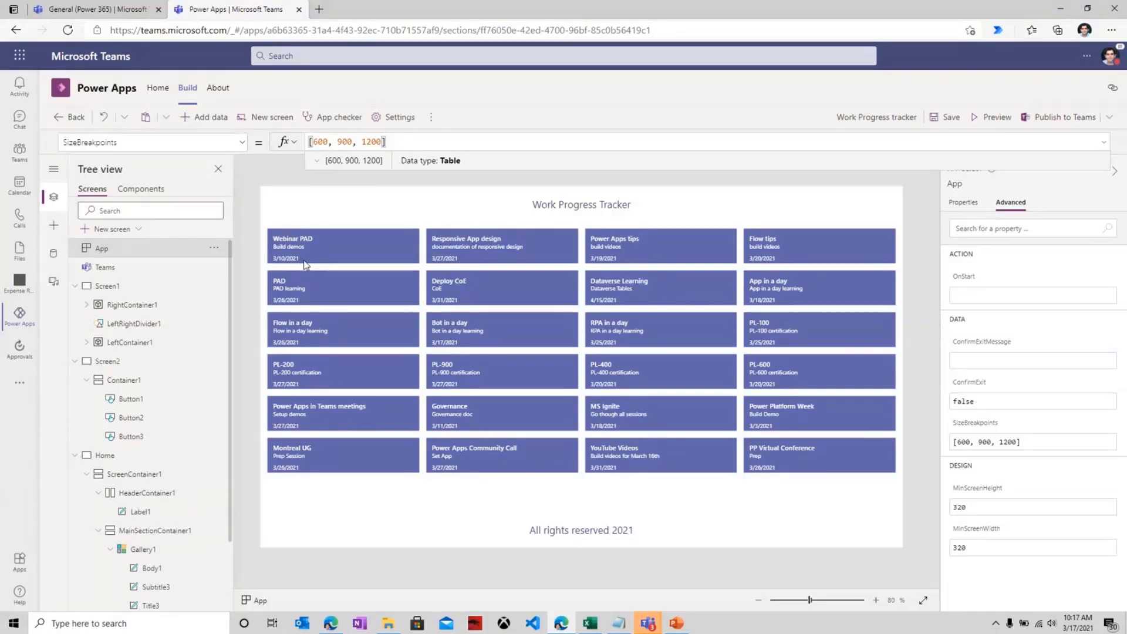
Append the Home screen's width to the header label's Text formula with & Home.Width.
scroll(171, 515, down, 3)
click(105, 370)
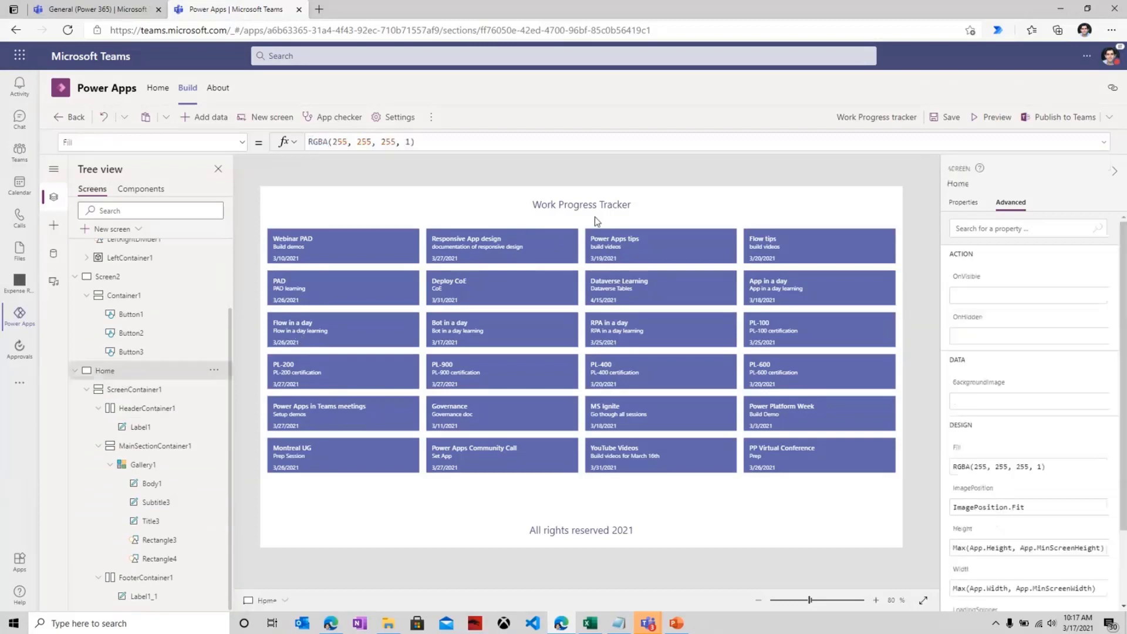
click(593, 212)
click(445, 143)
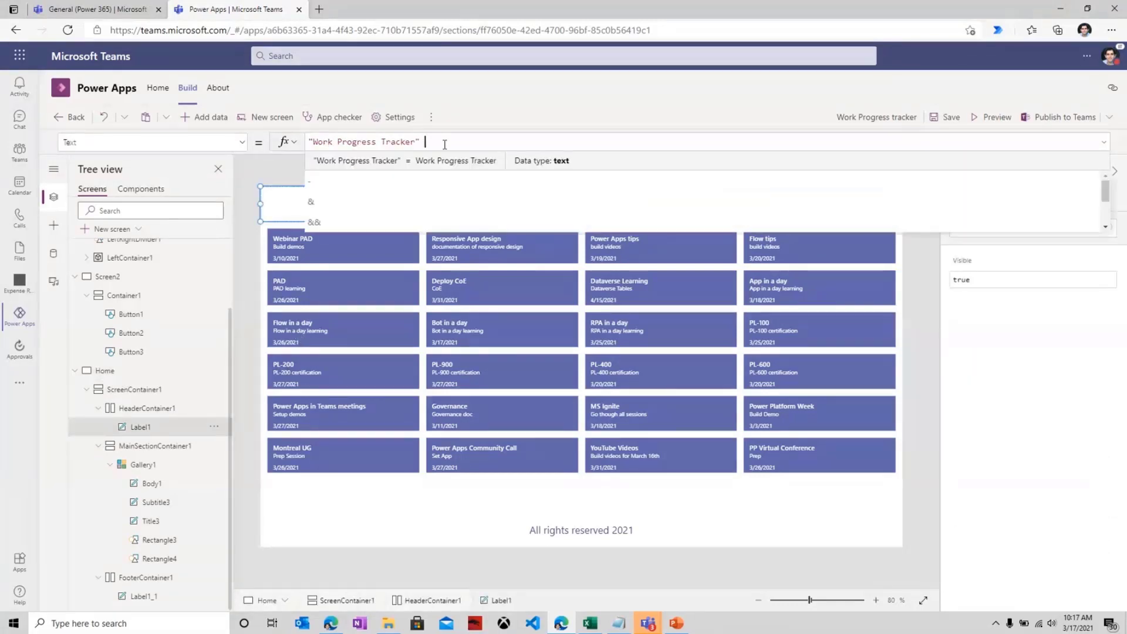
text(& home)
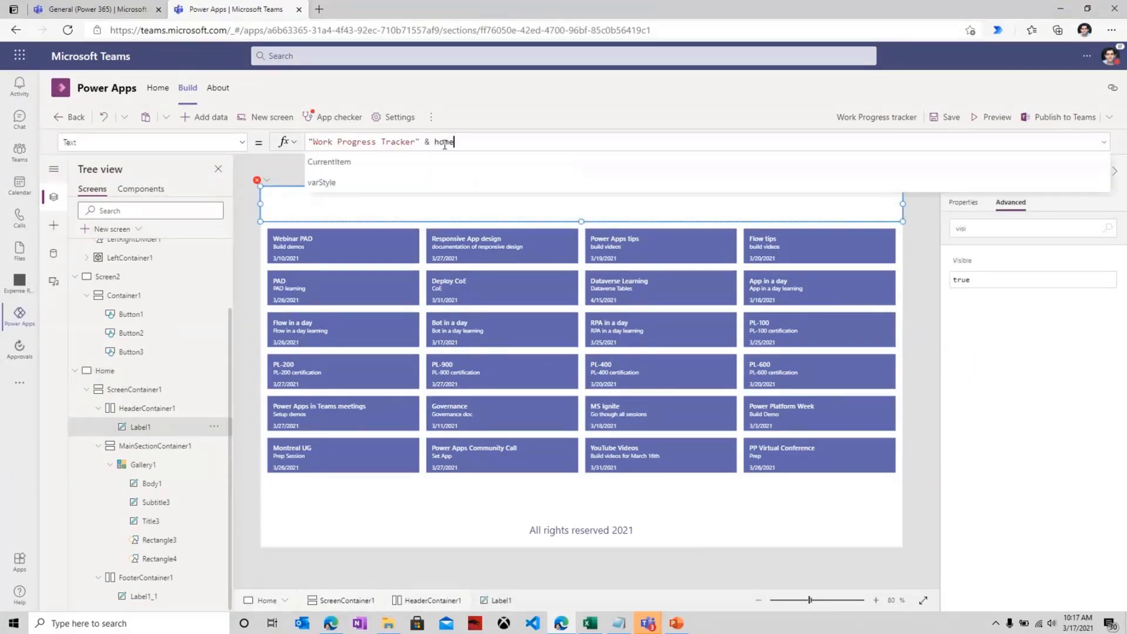
text(.w)
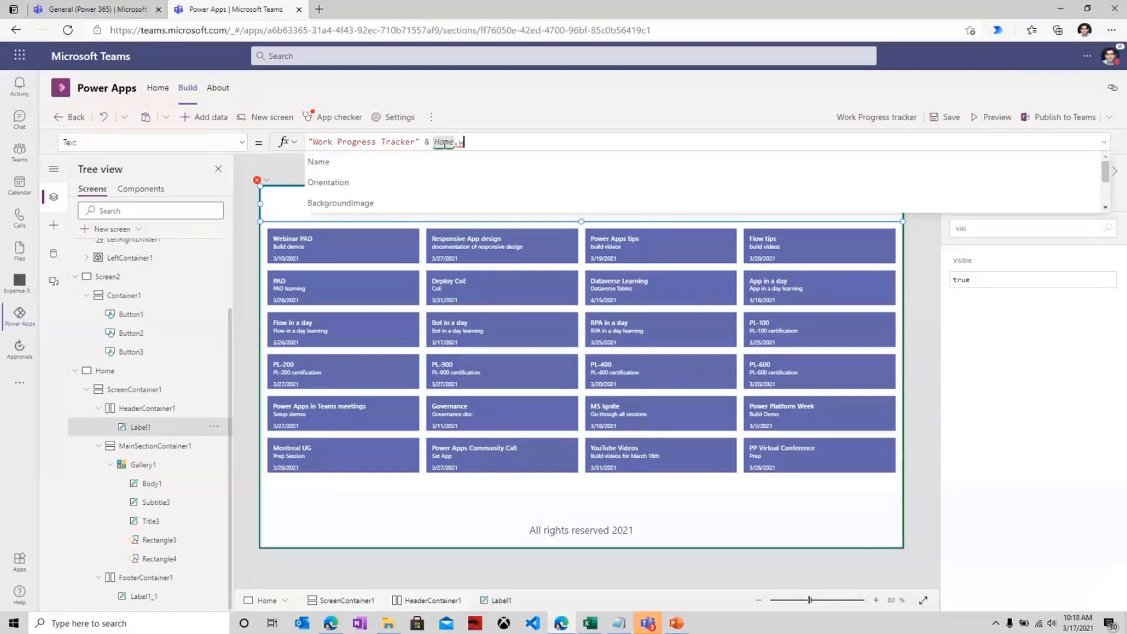
text(idth)
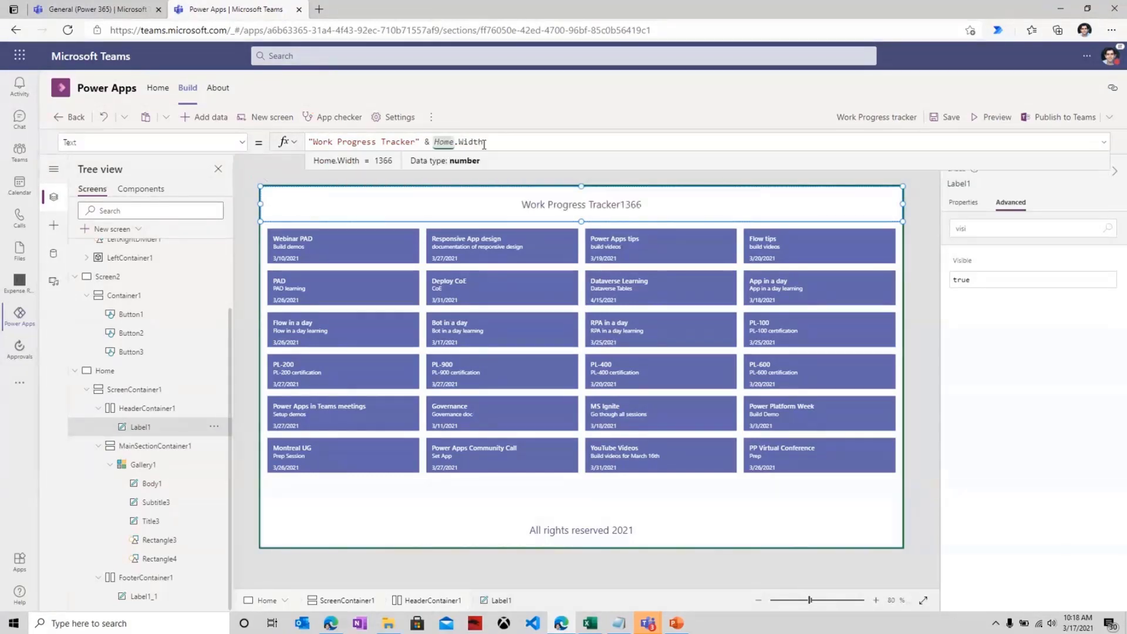
Extend the header label's Text formula to "Work Progress Tracker " & Home.Width & " " & Home.Size.
click(416, 140)
text(Home.Width &)
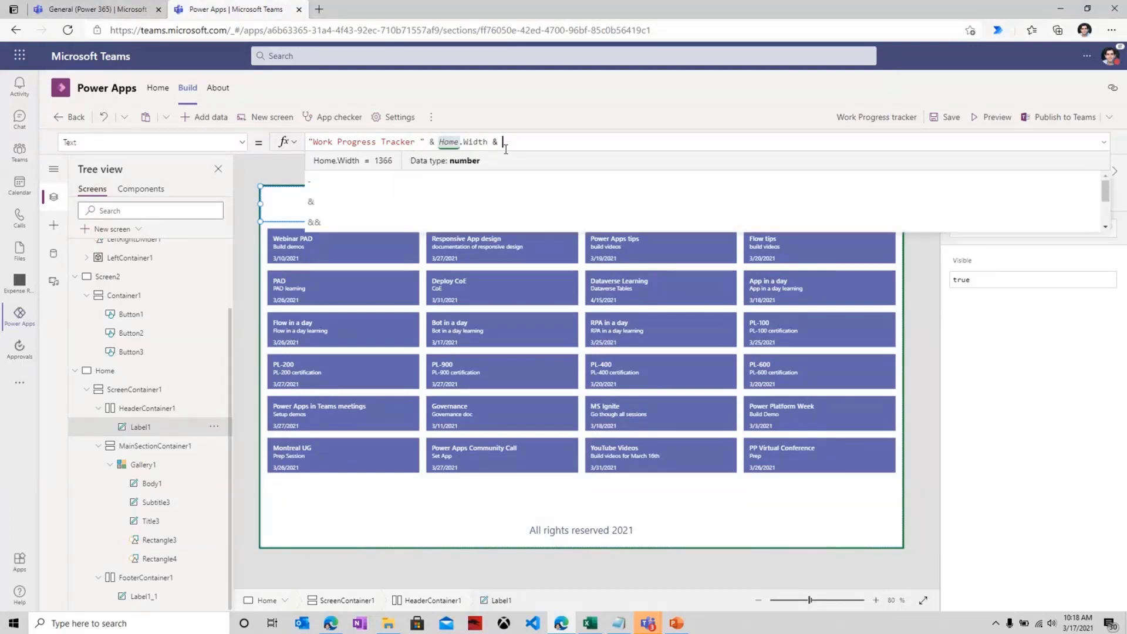
text( " " )
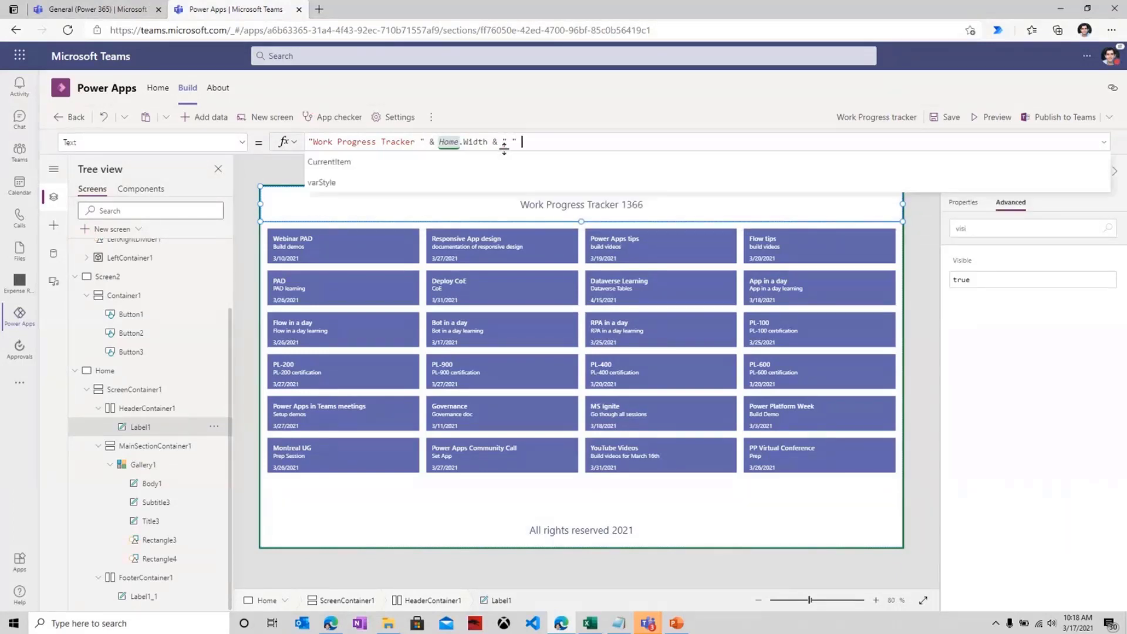
text(& Home.si)
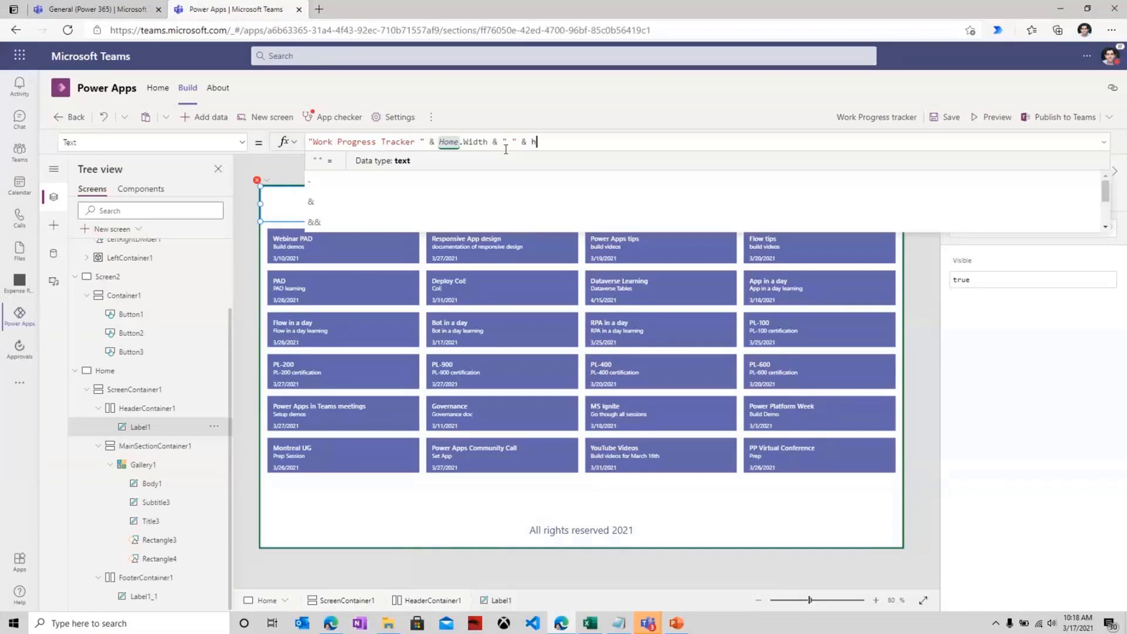
click(495, 165)
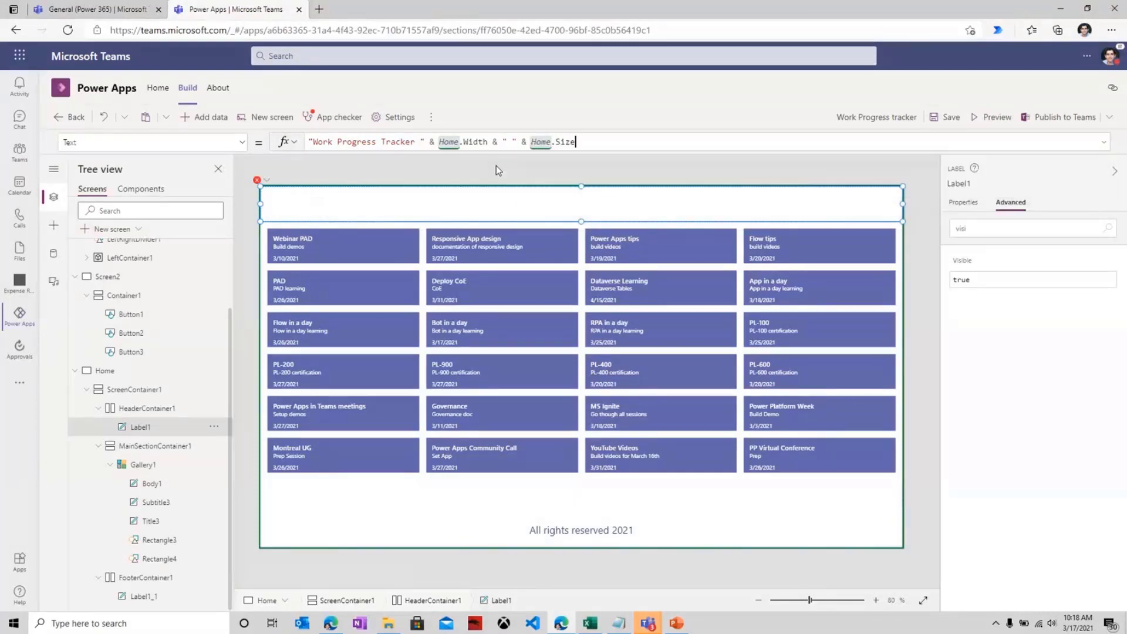
Preview the app while widening and narrowing the browser window to check the header's width and size values, and return to the editor.
click(977, 119)
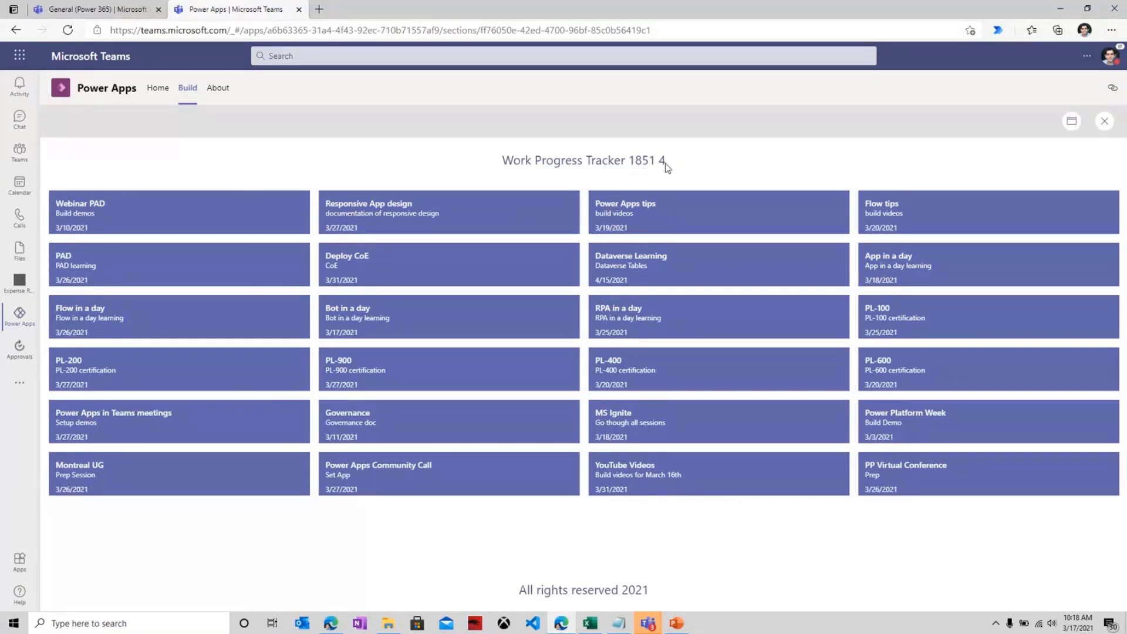
click(1087, 9)
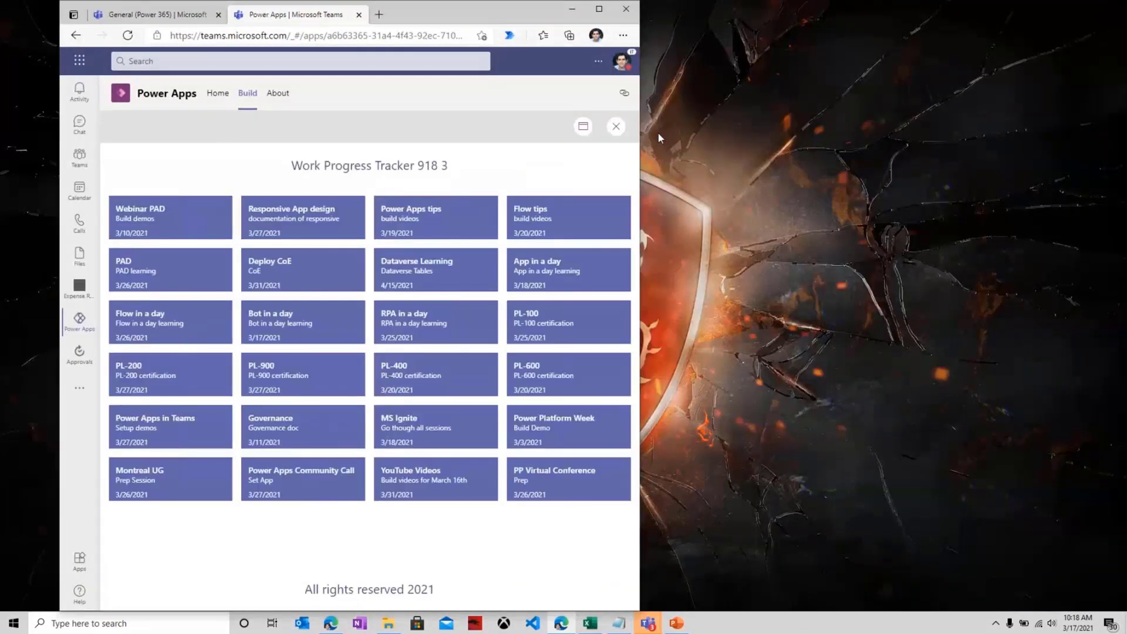
drag(642, 118, 748, 113)
drag(748, 113, 515, 128)
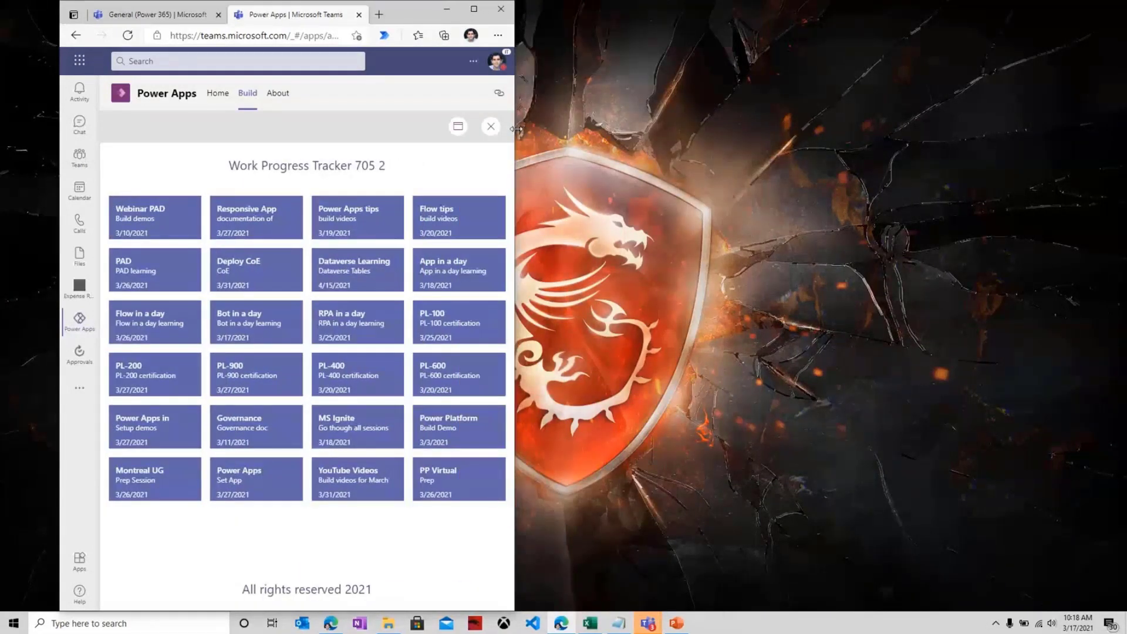
drag(515, 129, 642, 129)
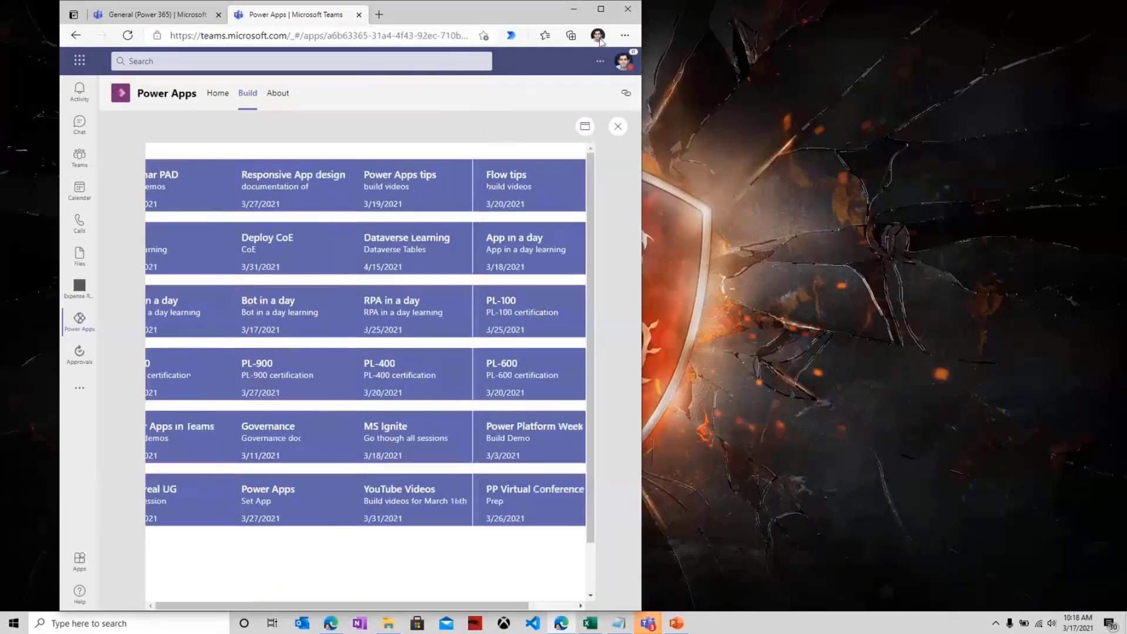
click(599, 11)
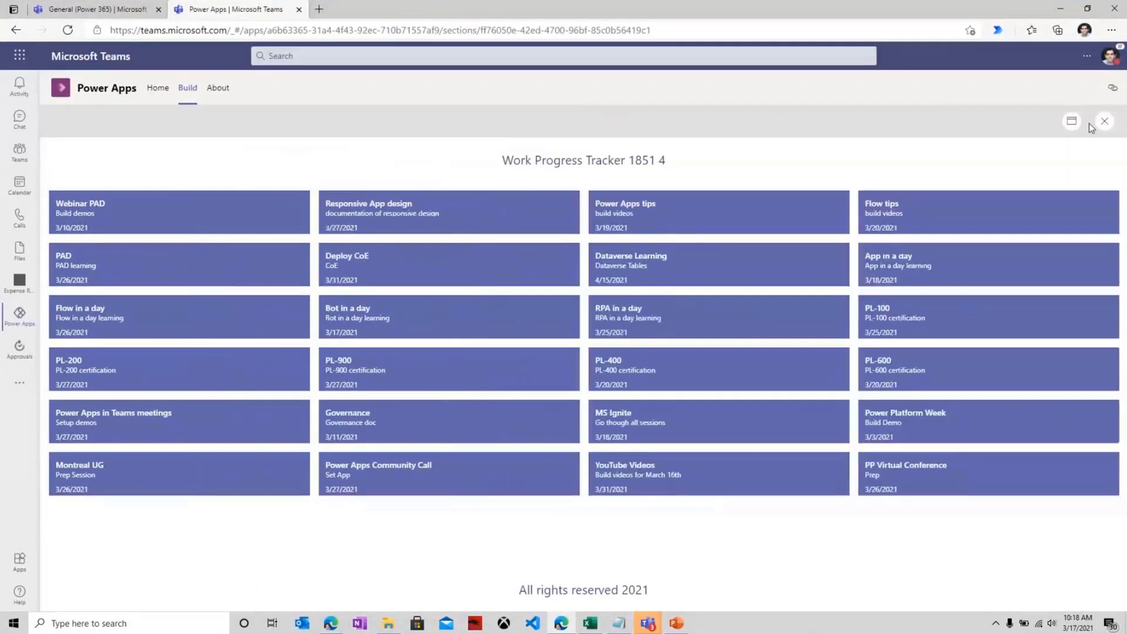
click(1101, 128)
click(667, 401)
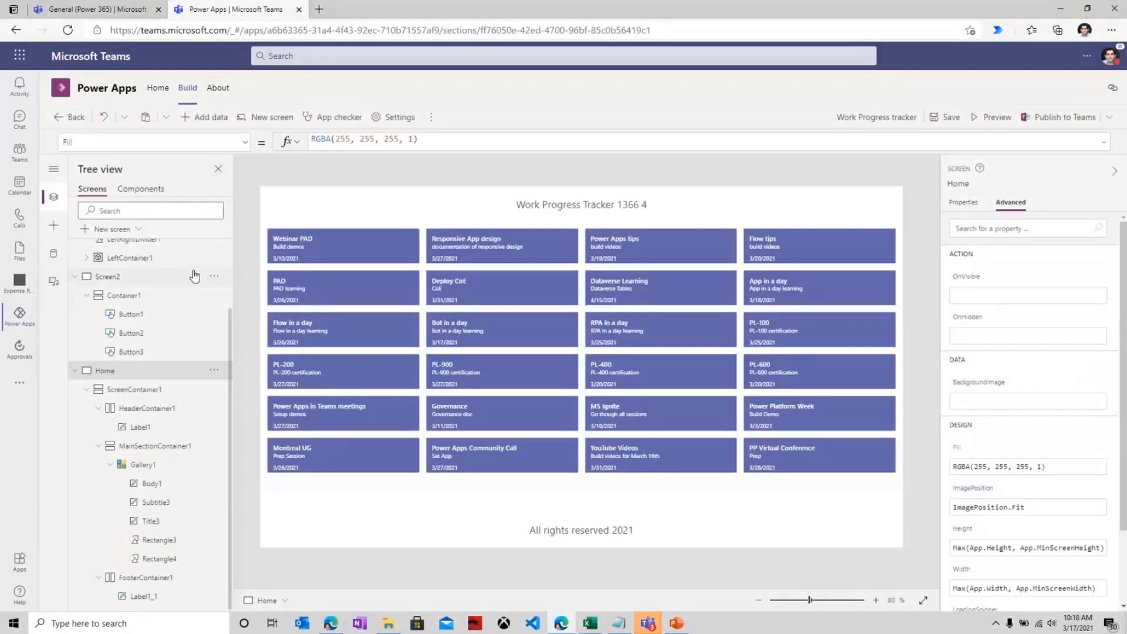
Examine the individual breakpoint values in the App object's SizeBreakpoints formula.
scroll(115, 318, up, 3)
click(120, 251)
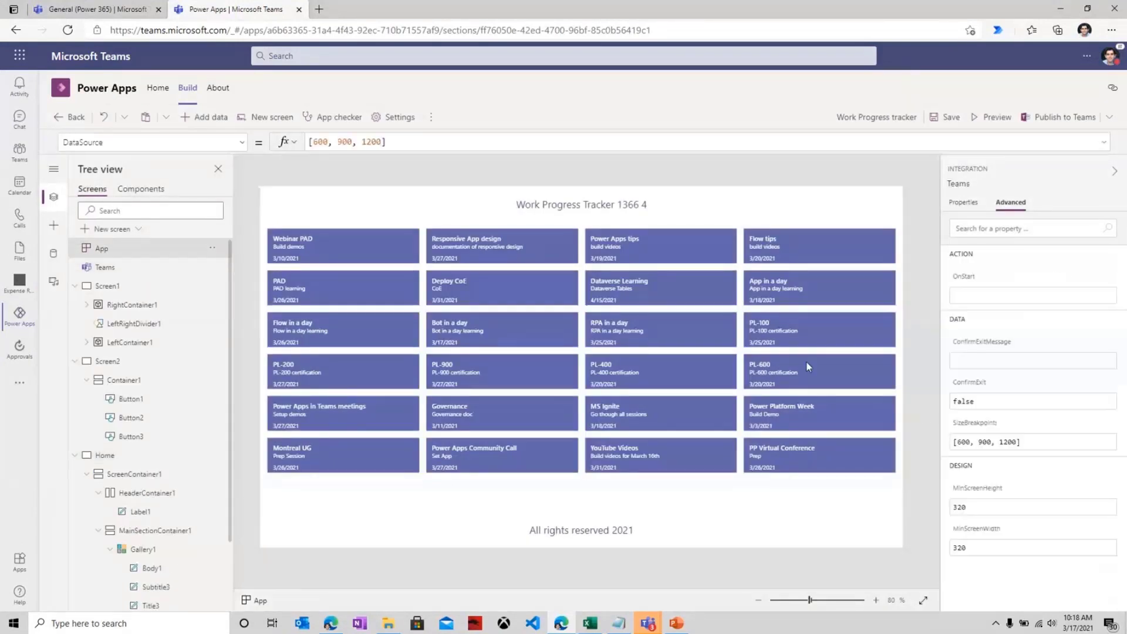
click(323, 142)
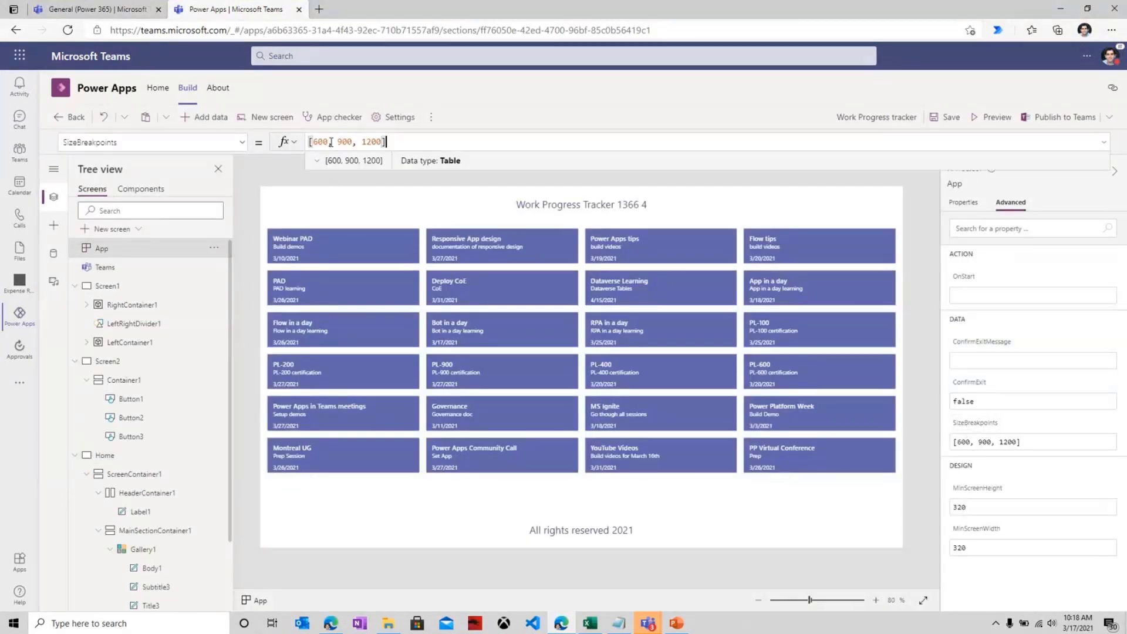
double_click(312, 142)
click(339, 142)
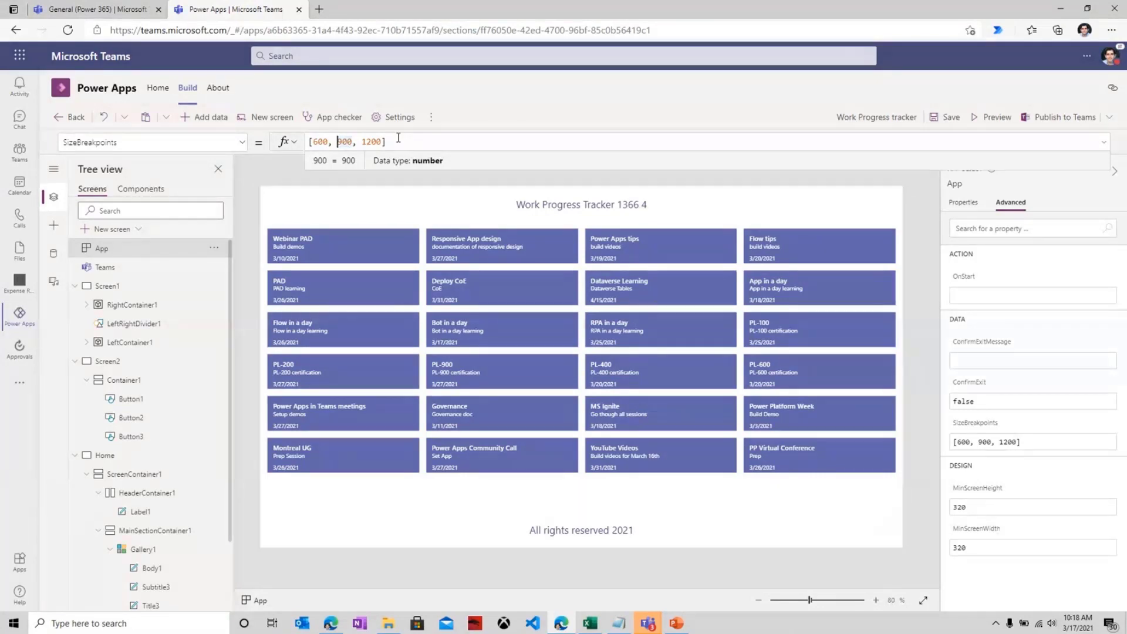
Set the WrapCount formula of Gallery1 to Home.Size and preview the app.
click(435, 491)
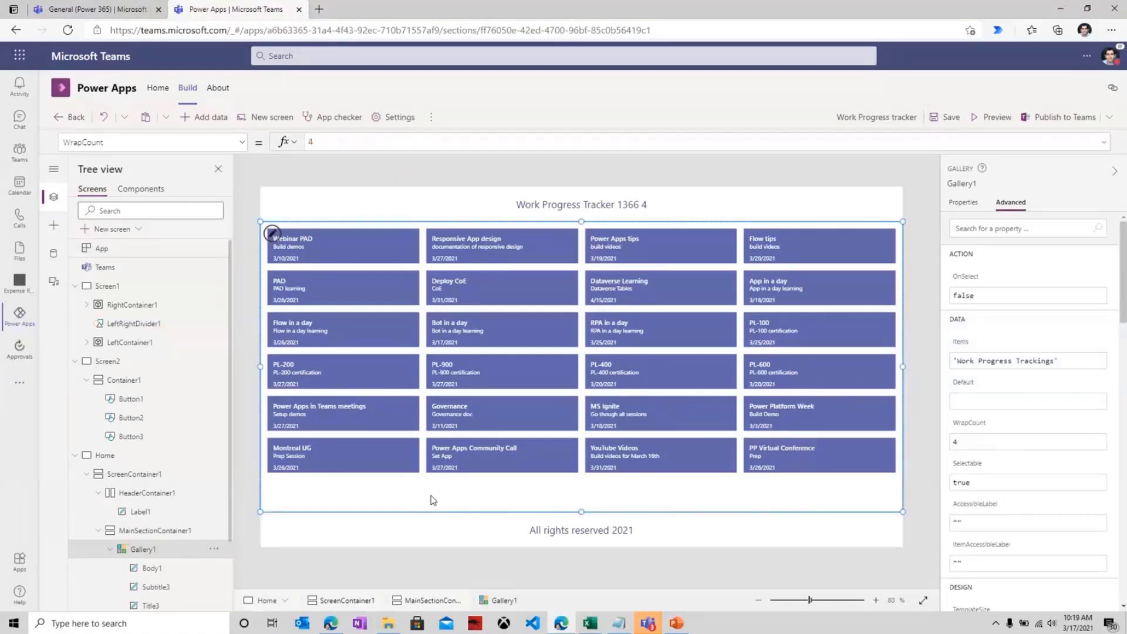
click(325, 141)
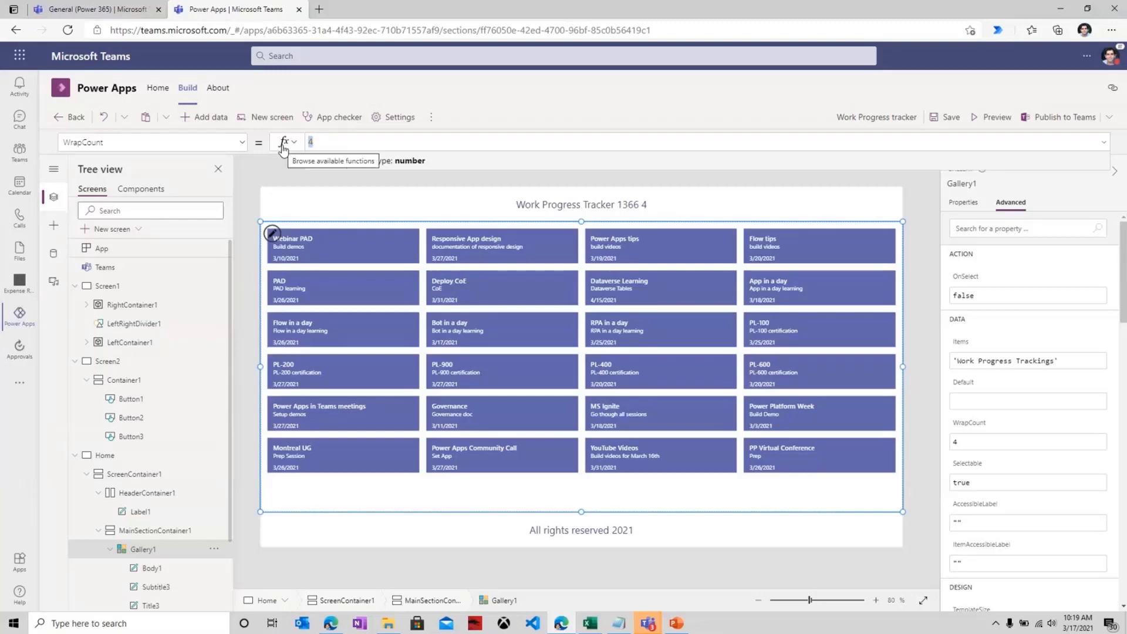
text(Home.)
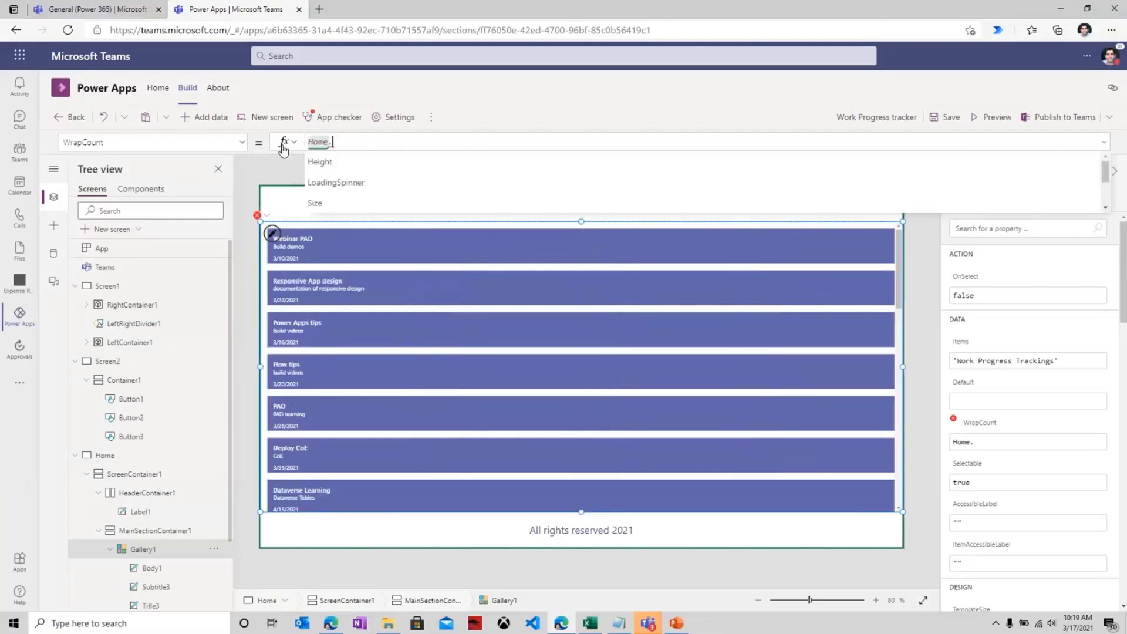
text(Size)
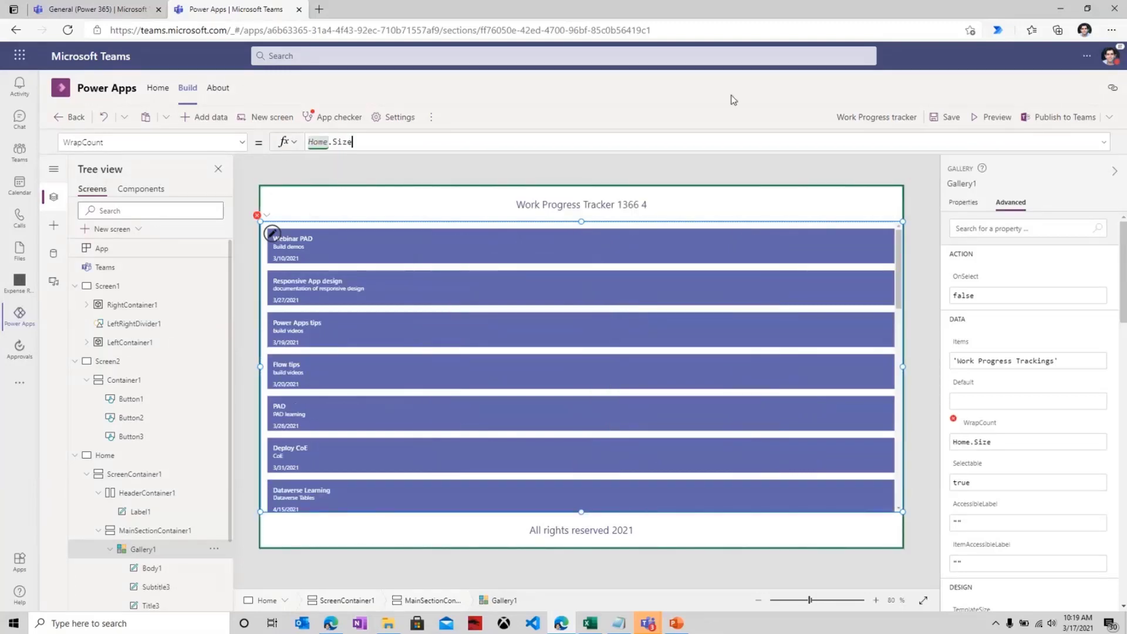
click(996, 117)
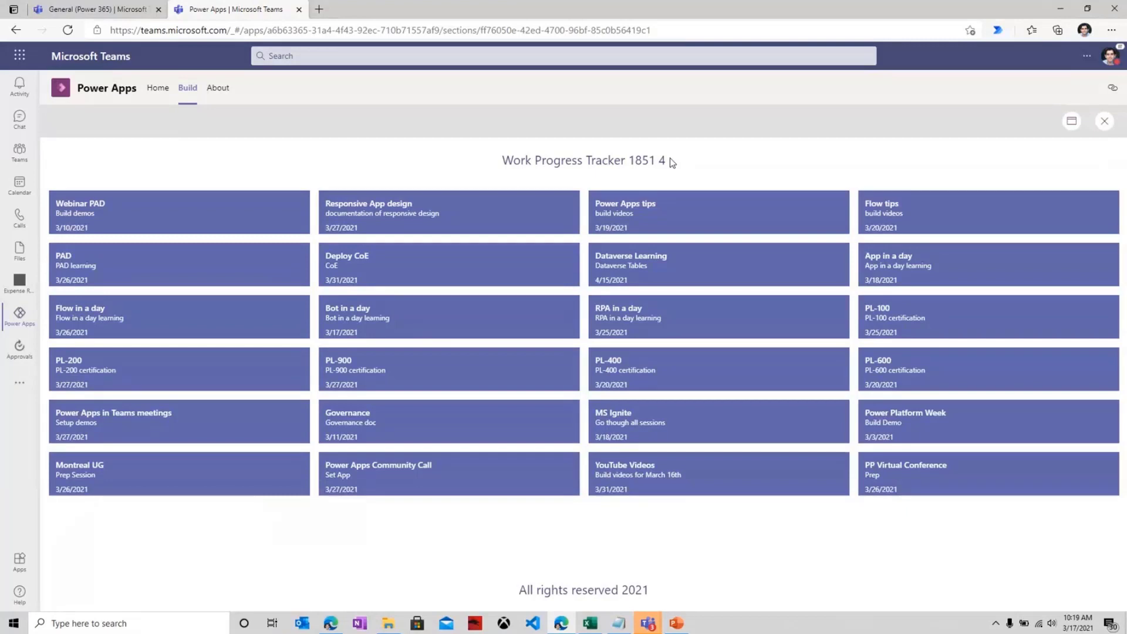
Check the gallery's column count in the preview at several browser window widths, and return to the editor.
click(1087, 8)
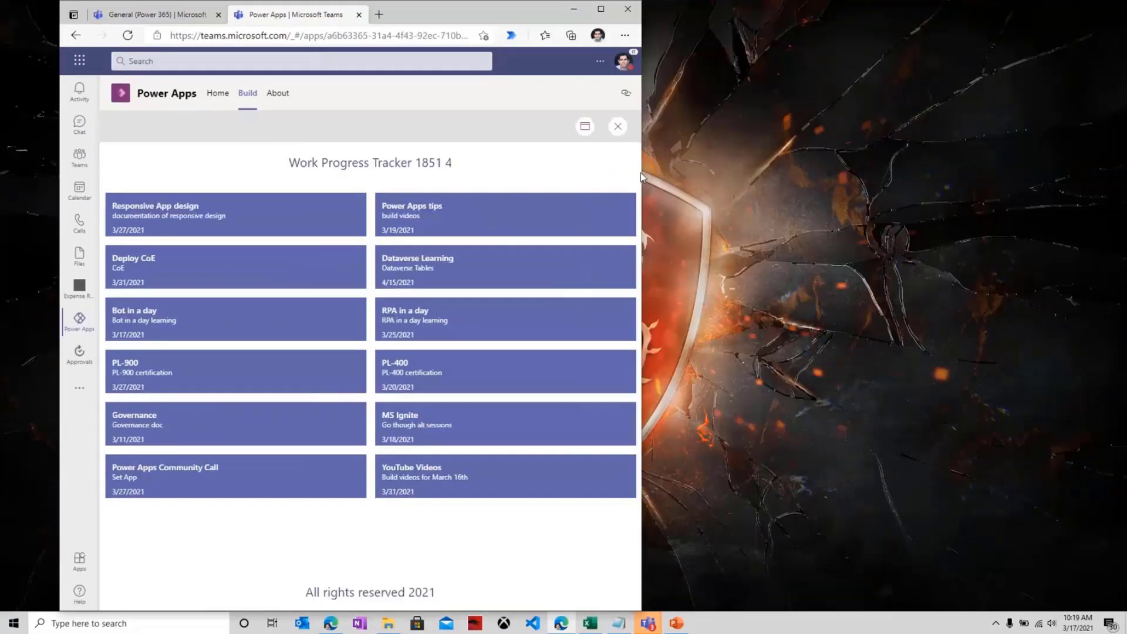
drag(641, 176, 748, 177)
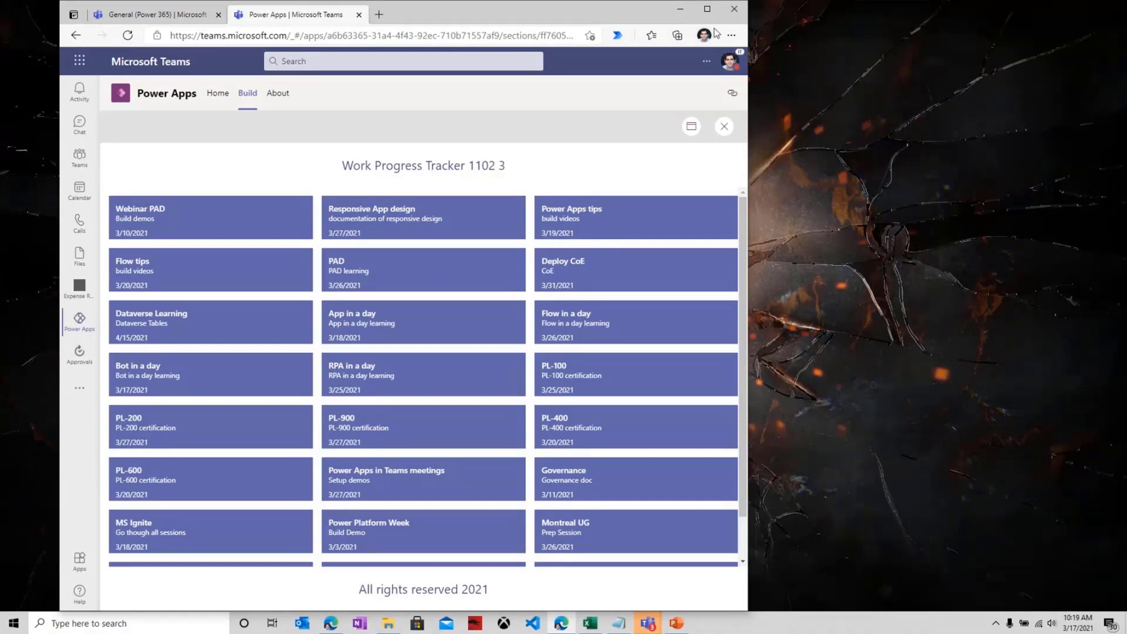
drag(709, 24, 710, 80)
click(707, 81)
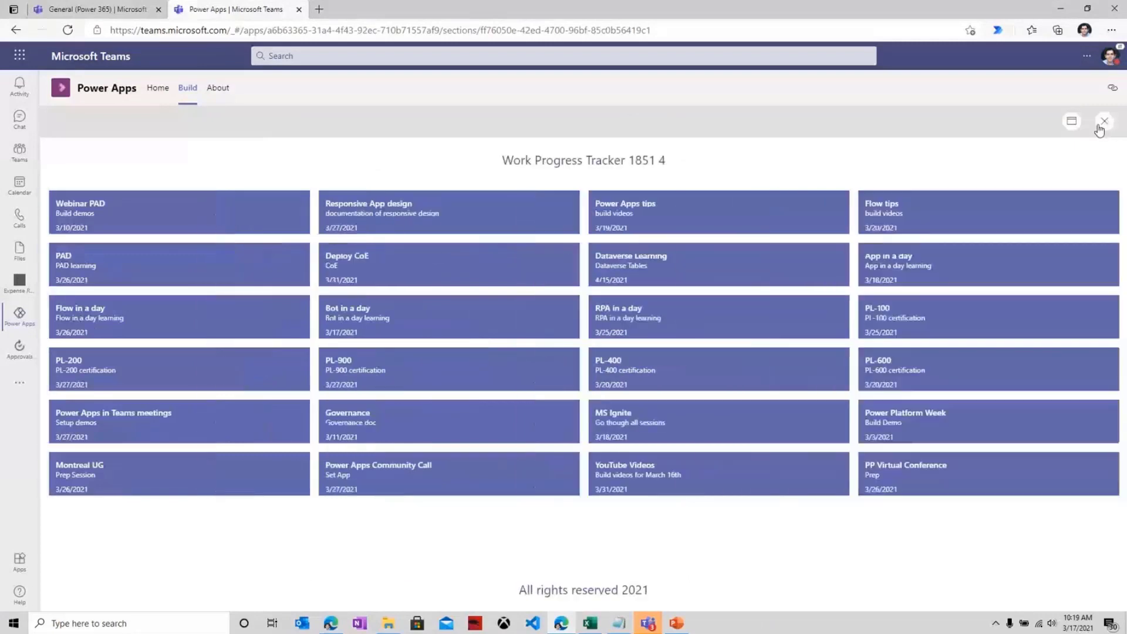
click(1100, 124)
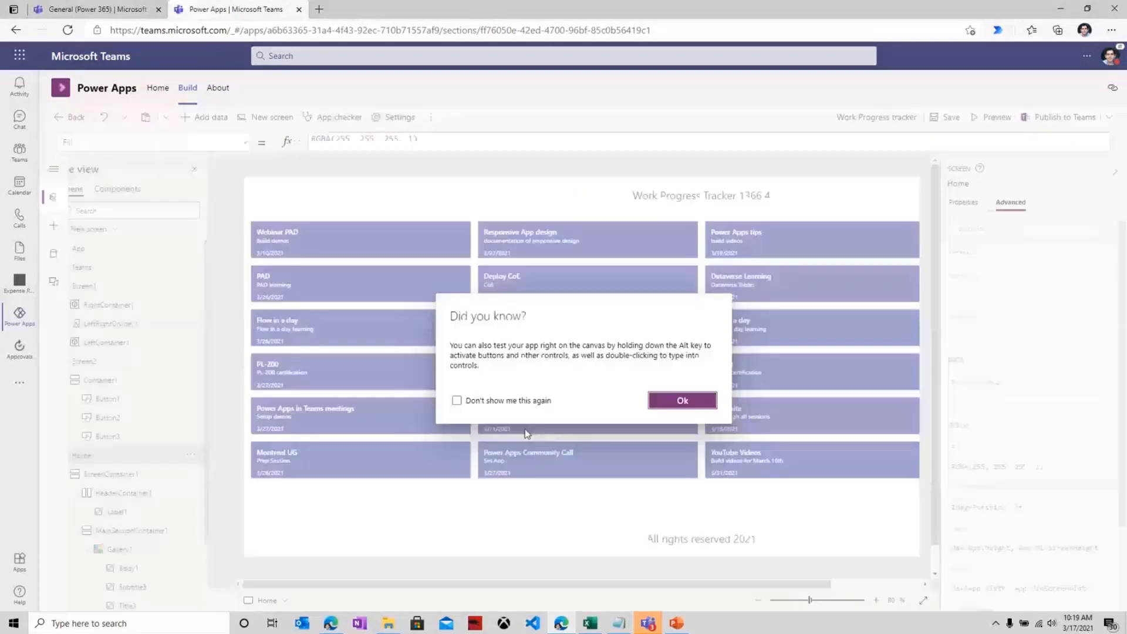
click(681, 401)
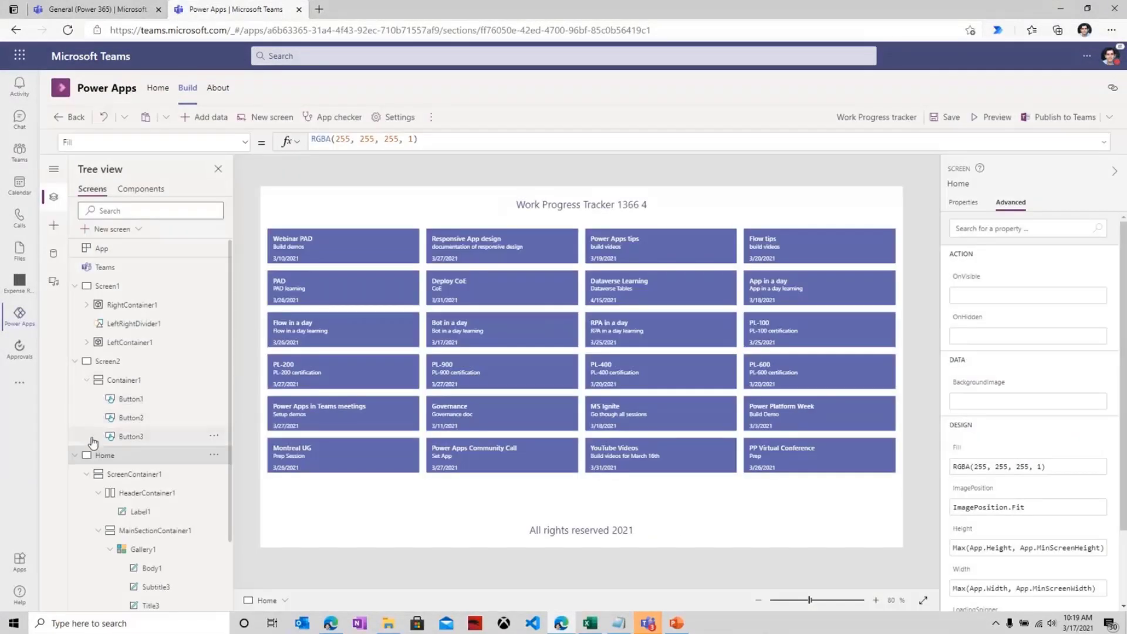
Duplicate the Home screen and replace "Work" with "form screen" in the copy's header label text.
right_click(136, 458)
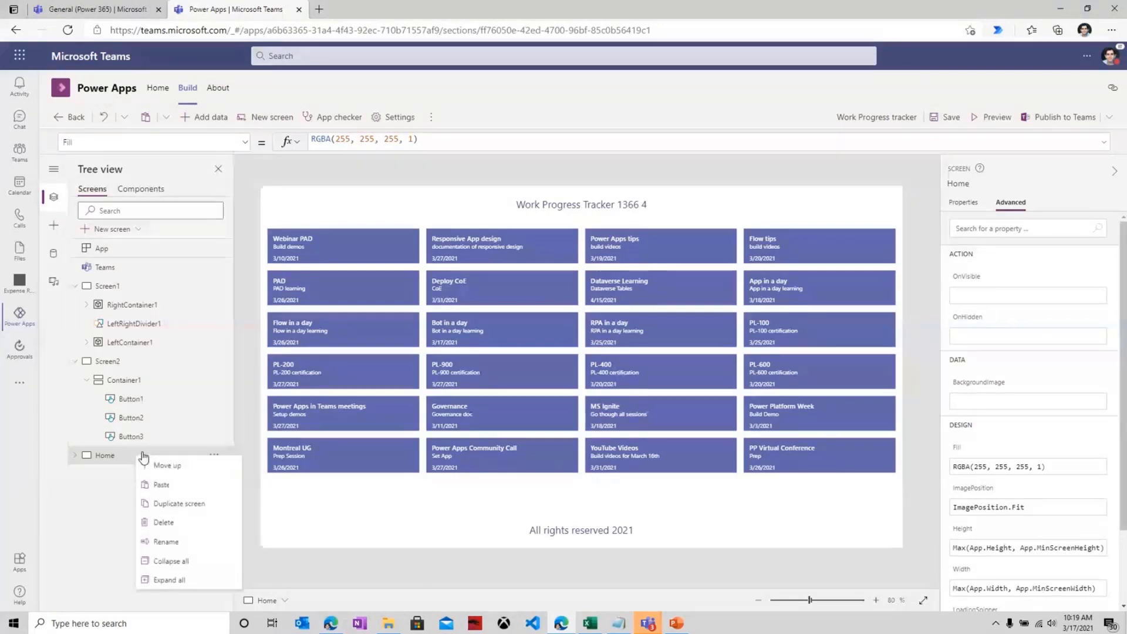
click(197, 504)
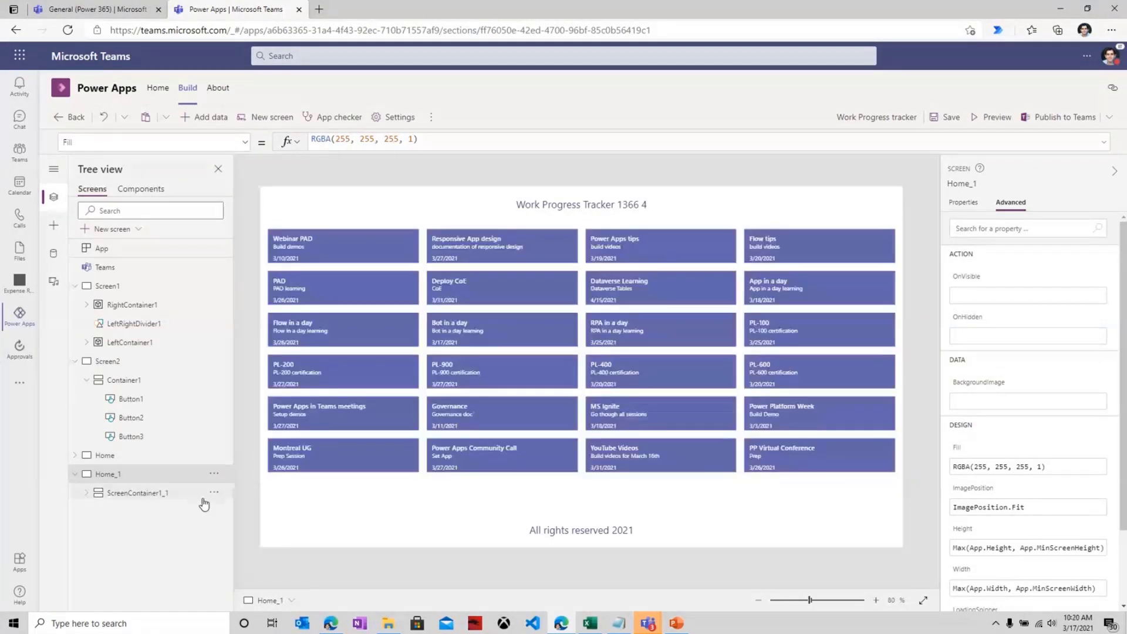
click(517, 206)
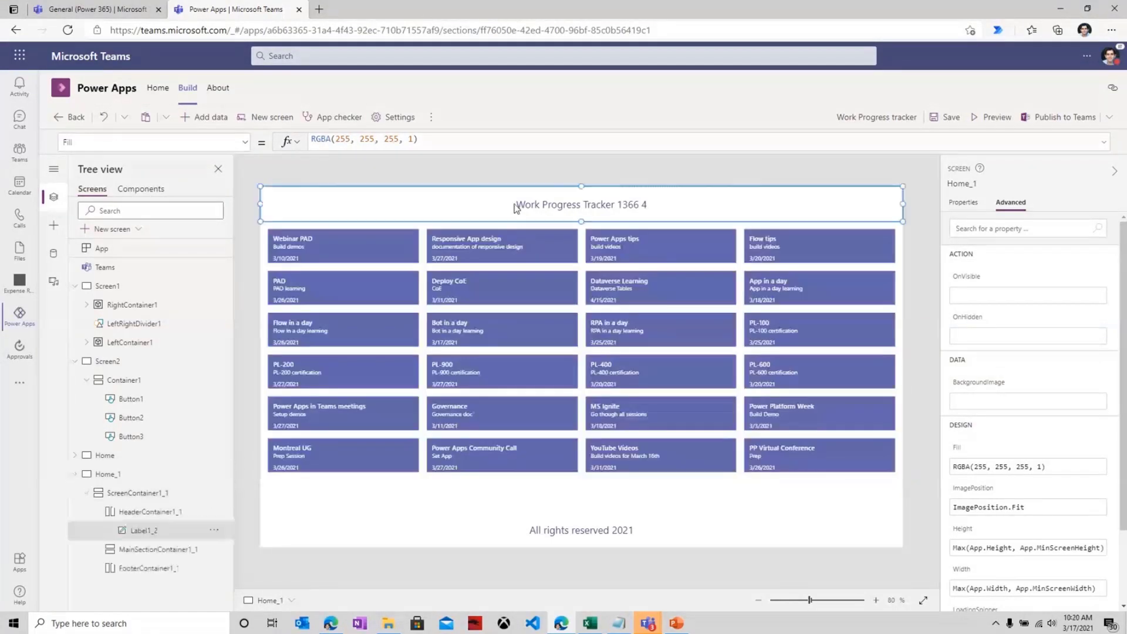
double_click(322, 141)
text(form screen)
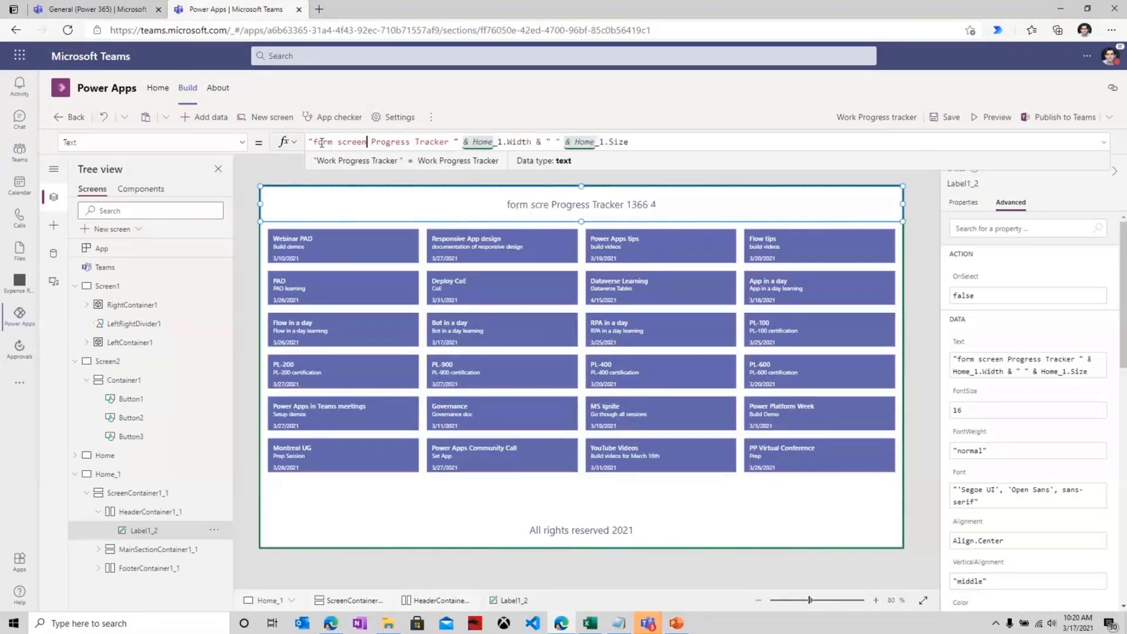
Replace the gallery in the duplicated screen's main section container with an edit form.
click(424, 468)
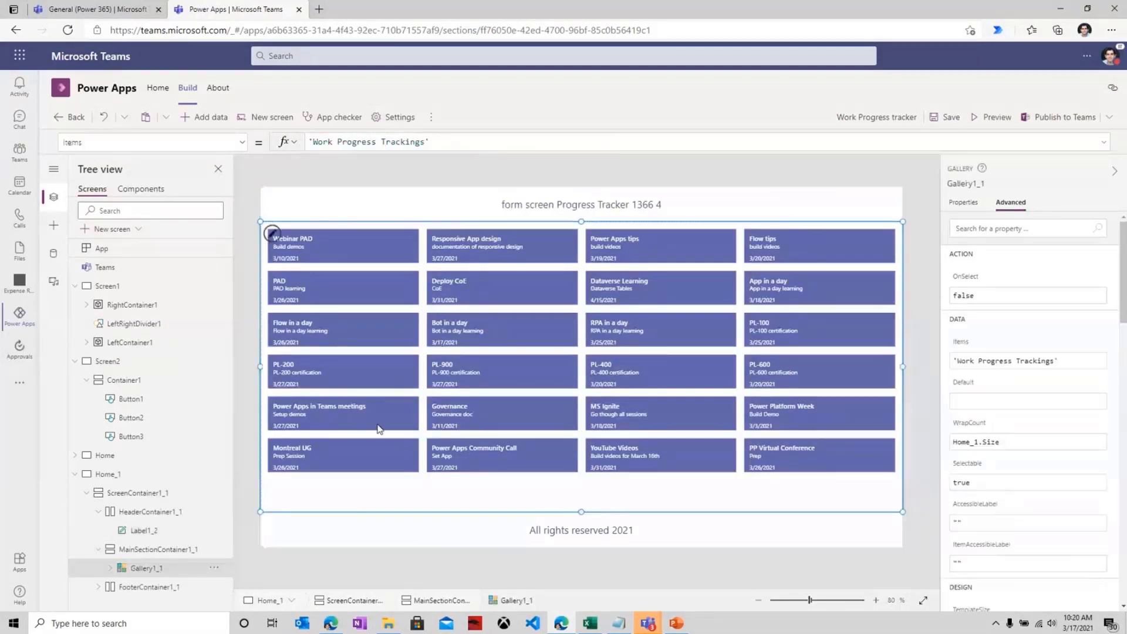
key(Delete)
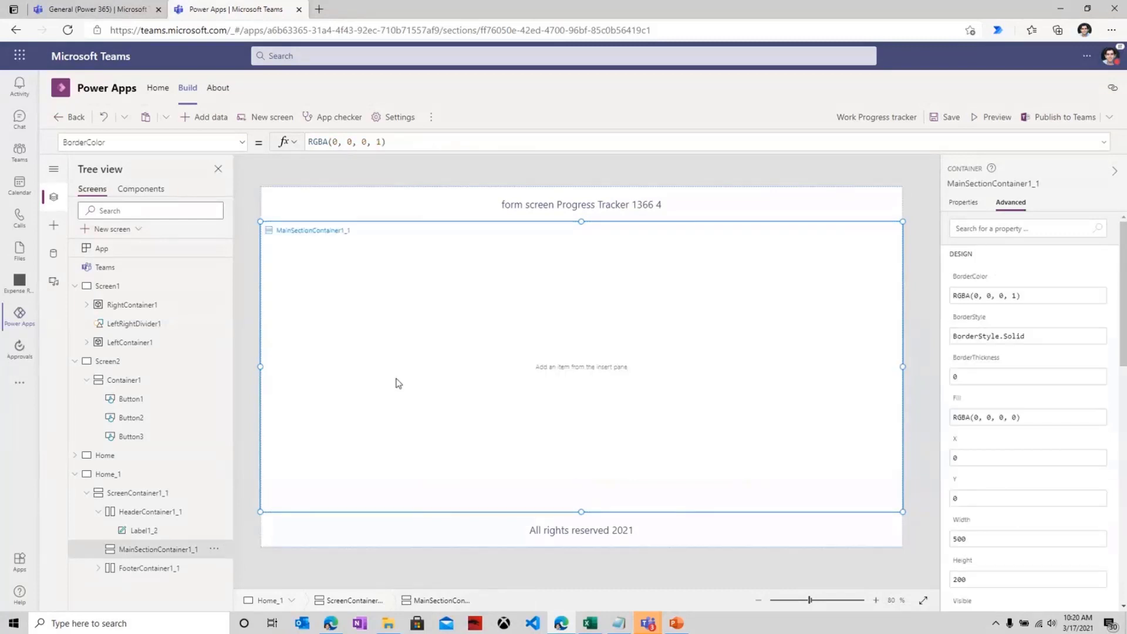
click(54, 225)
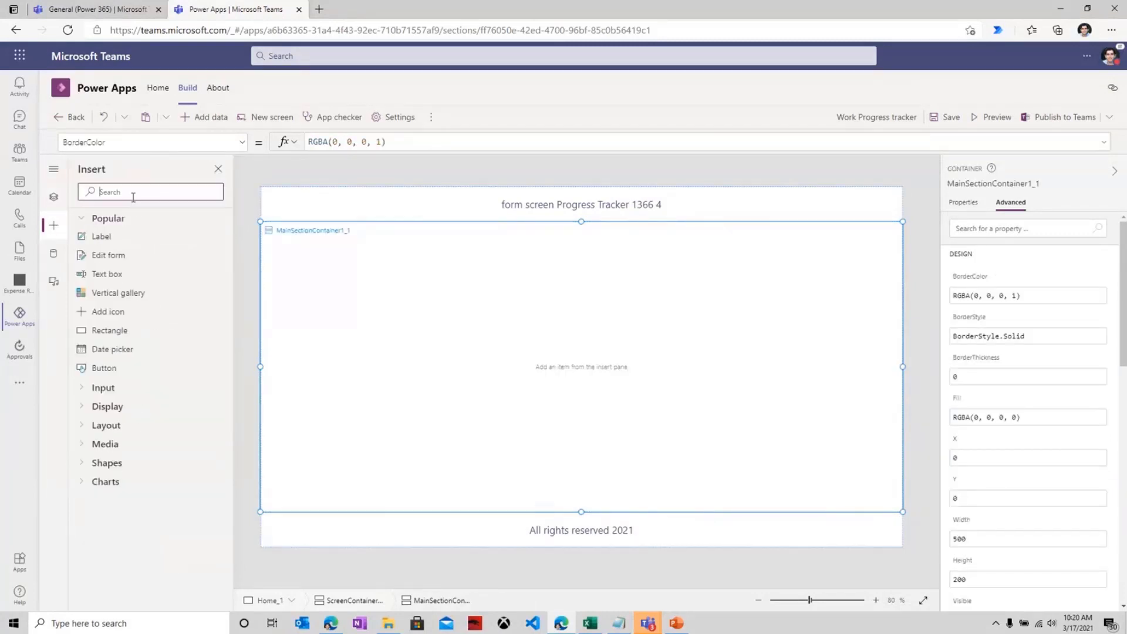
text(edit)
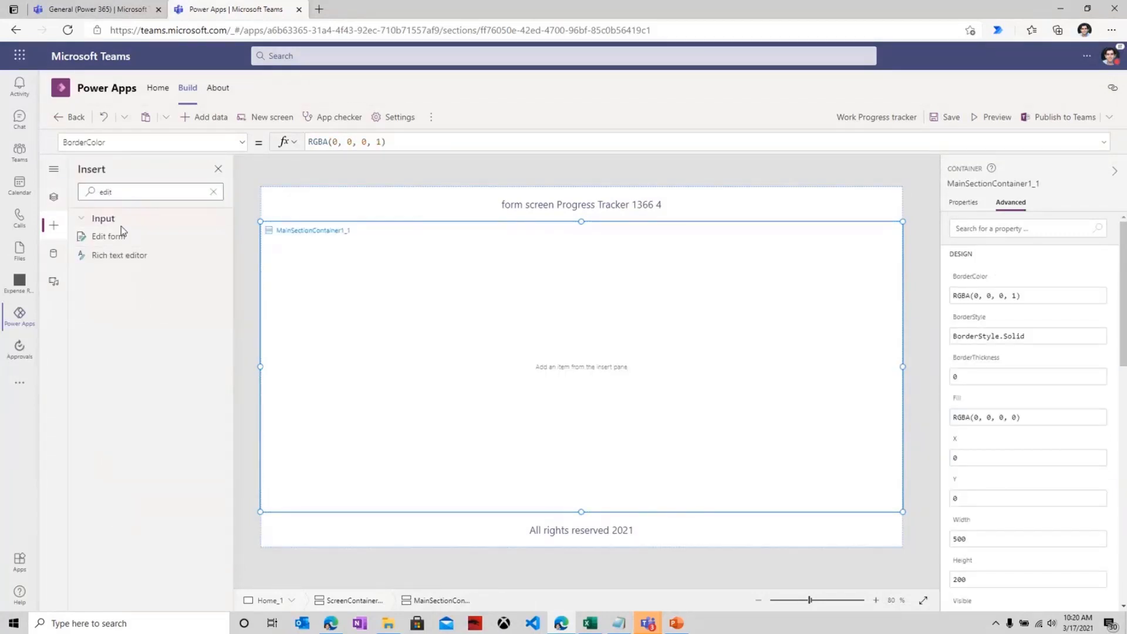
click(108, 235)
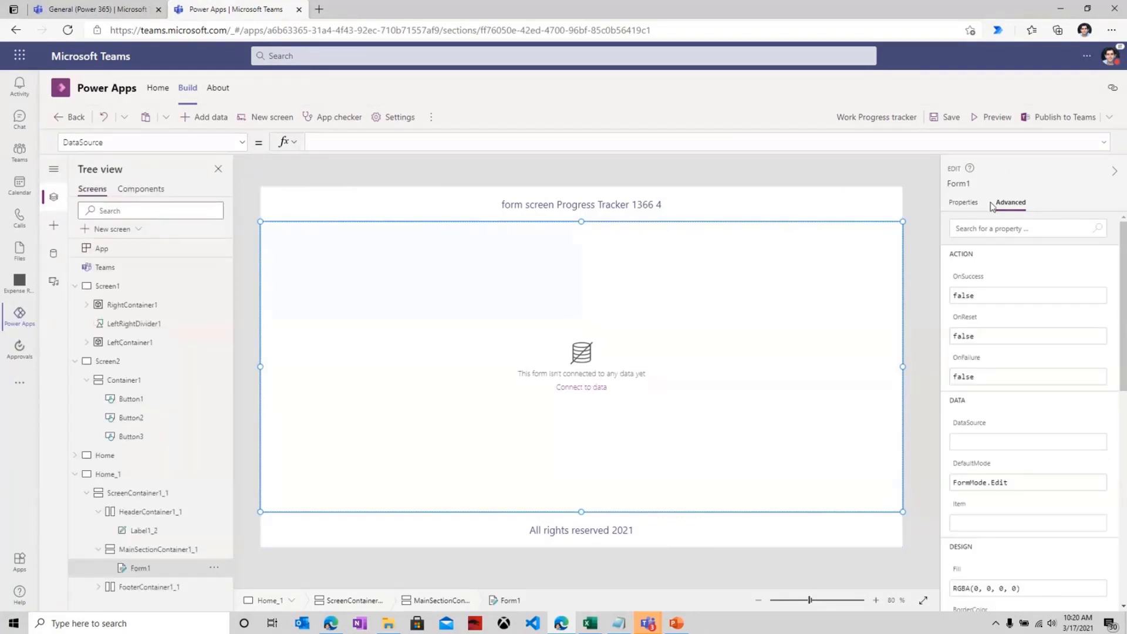
Connect Form1 to the Work Progress Trackings data source, preview the screen and return to the editor.
click(961, 204)
click(1100, 247)
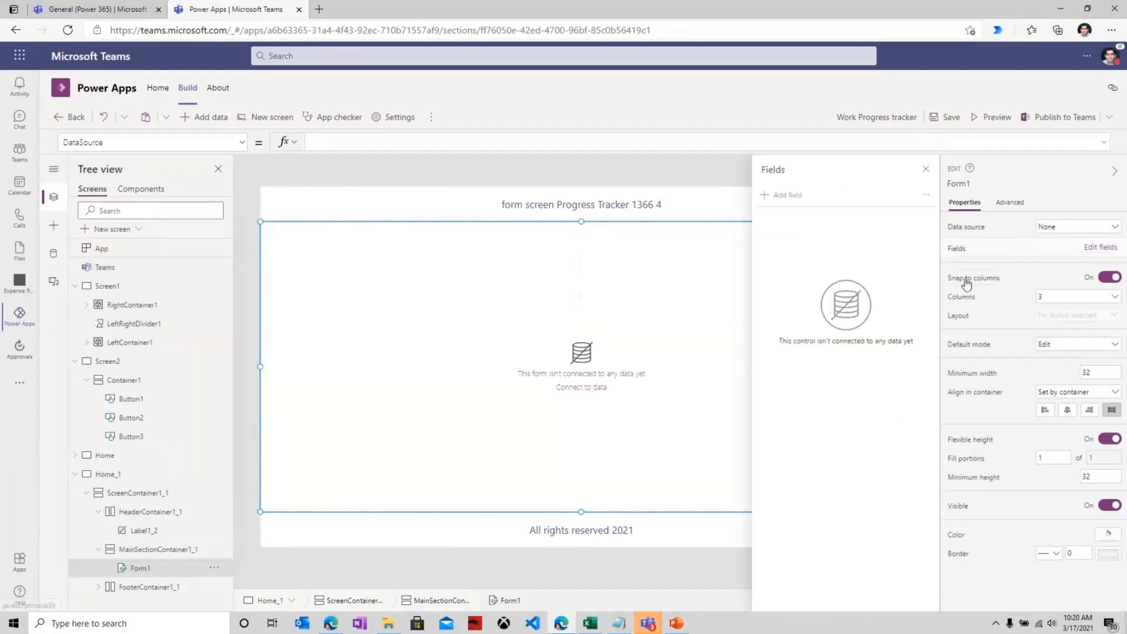
click(1050, 228)
click(1028, 317)
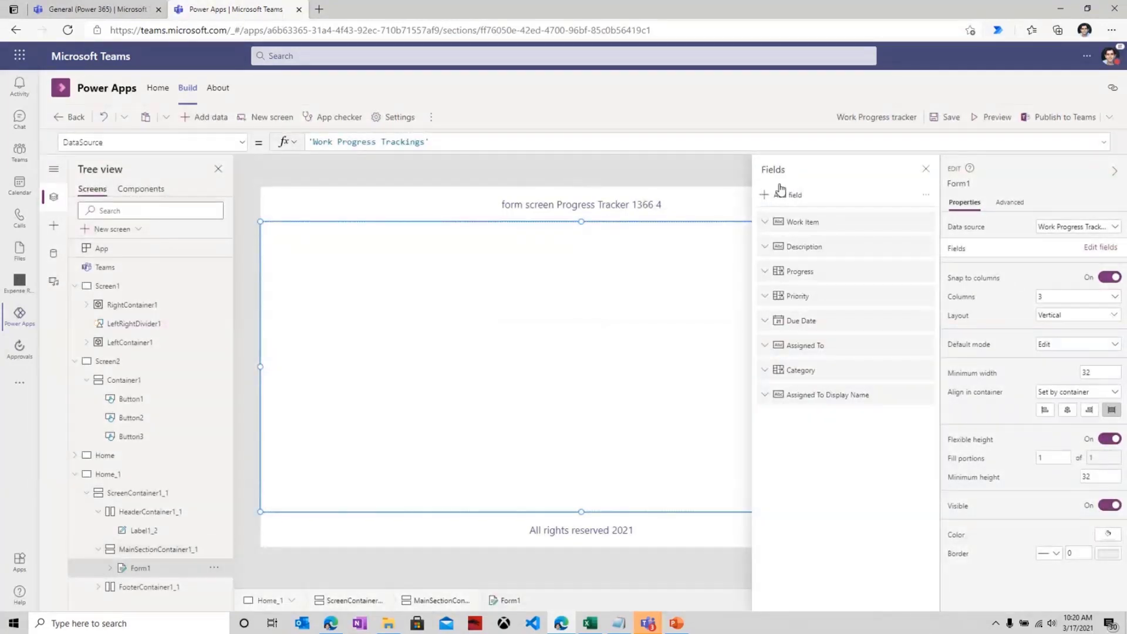
click(995, 128)
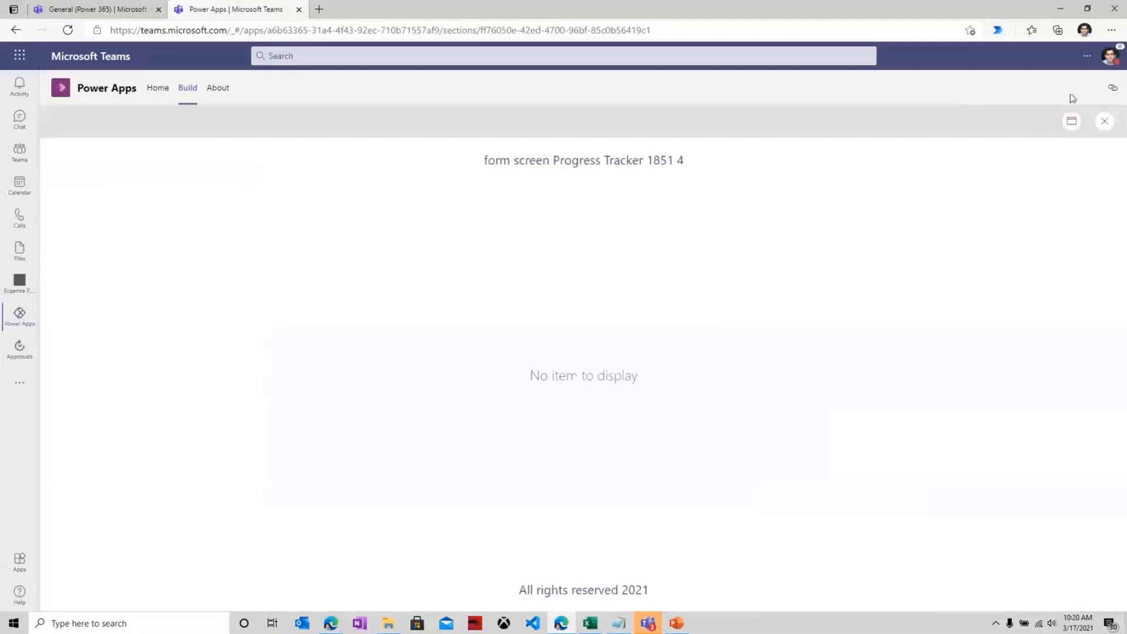
click(1104, 122)
click(679, 399)
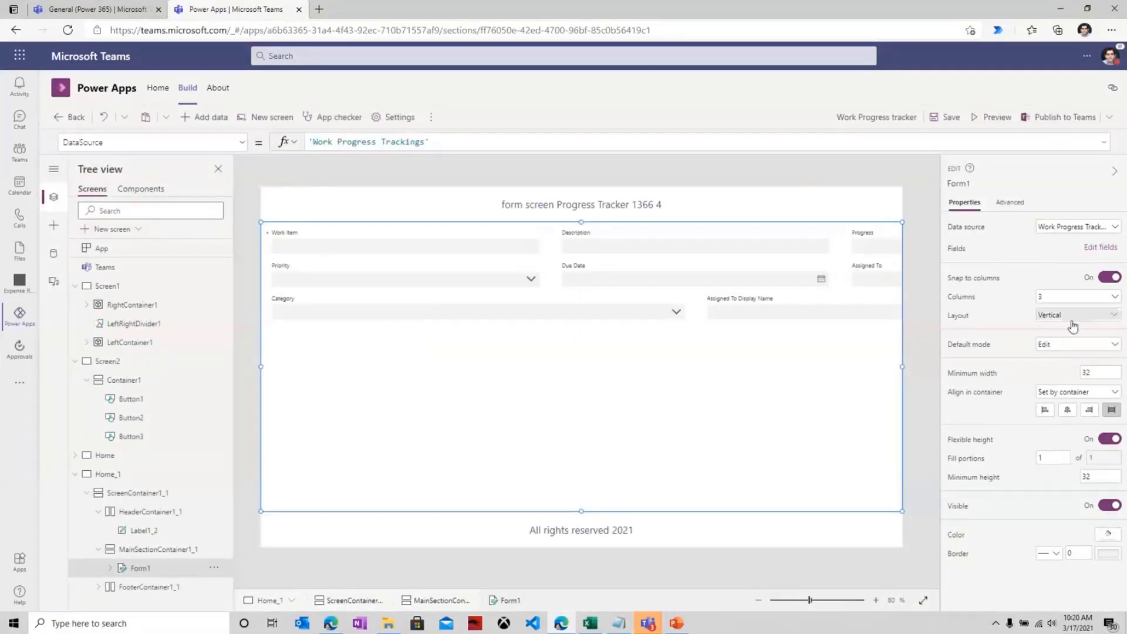
Set Form1's default mode to New, preview the form and return to the editor.
click(1051, 347)
click(1052, 357)
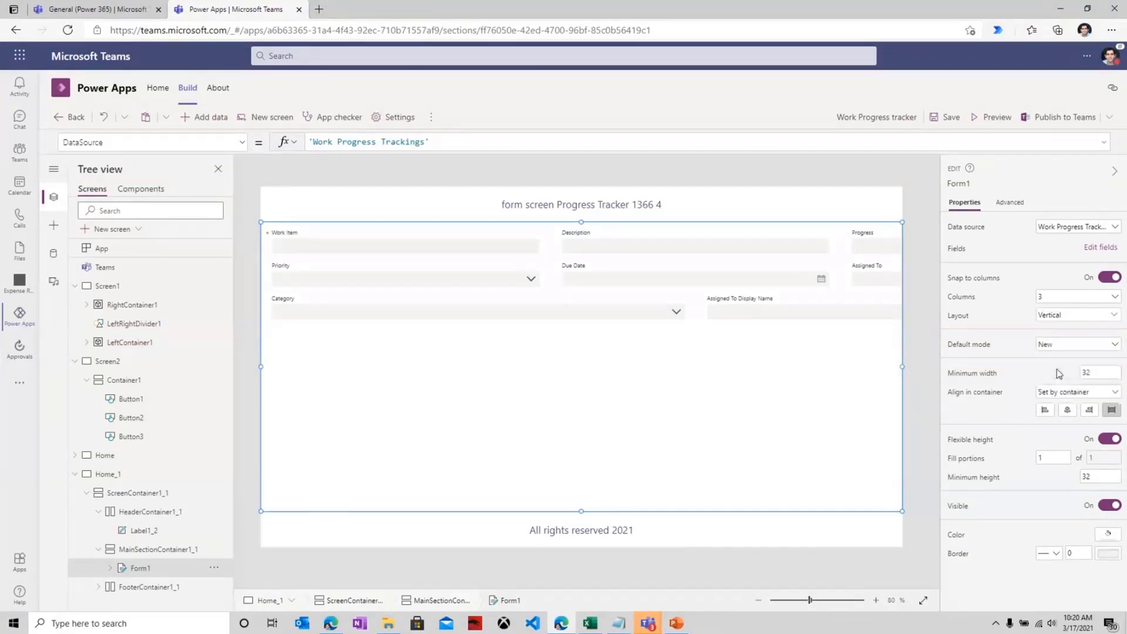
click(996, 117)
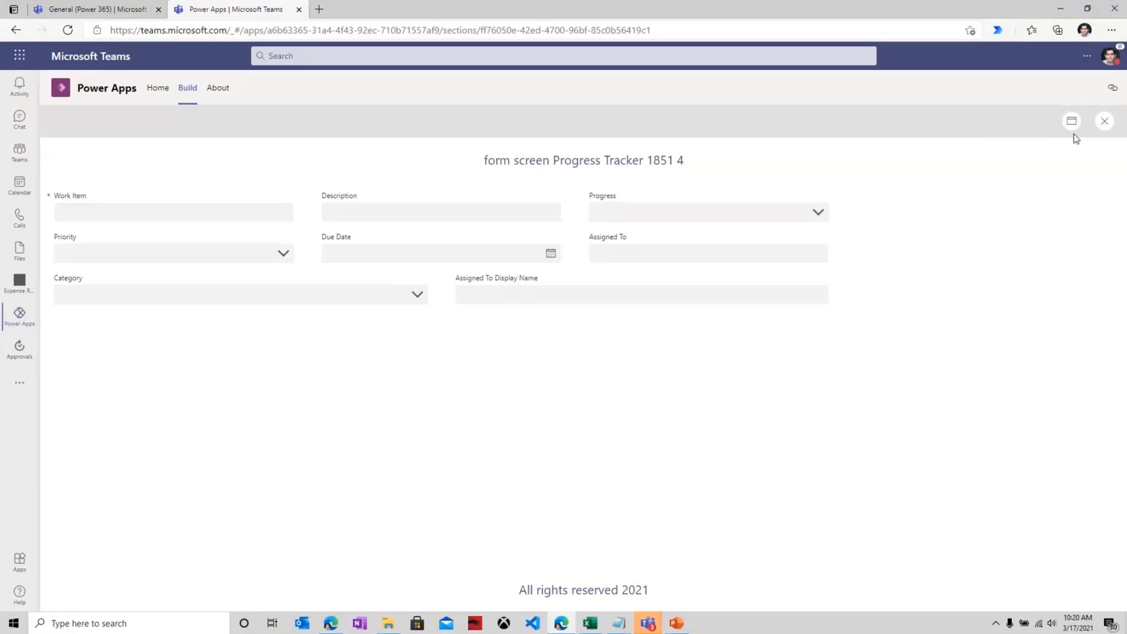
click(1102, 122)
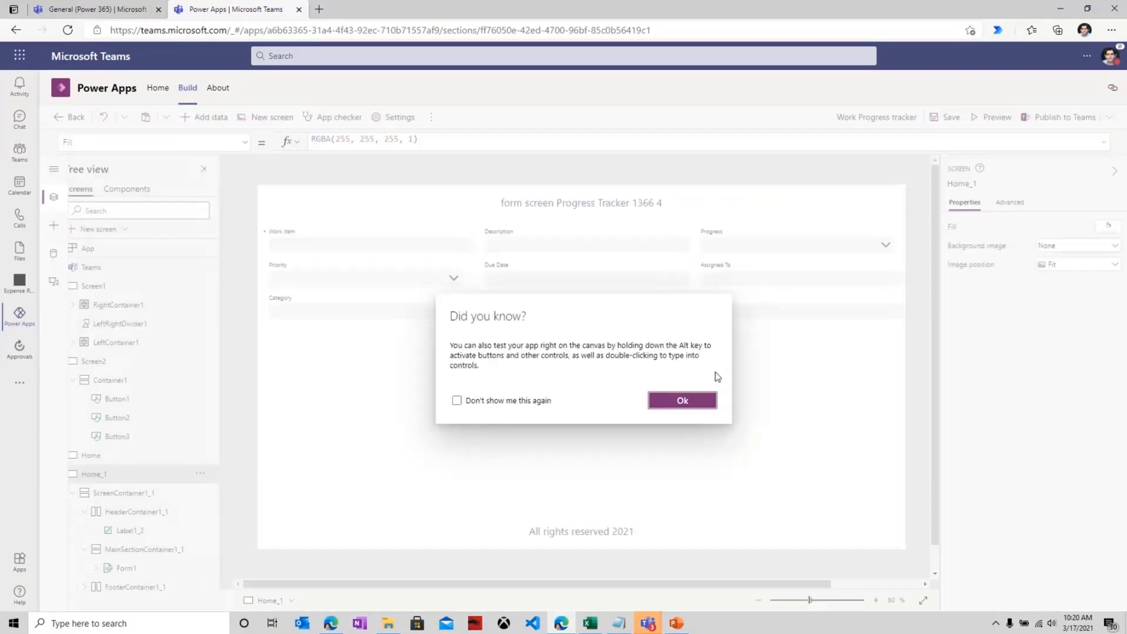
click(704, 397)
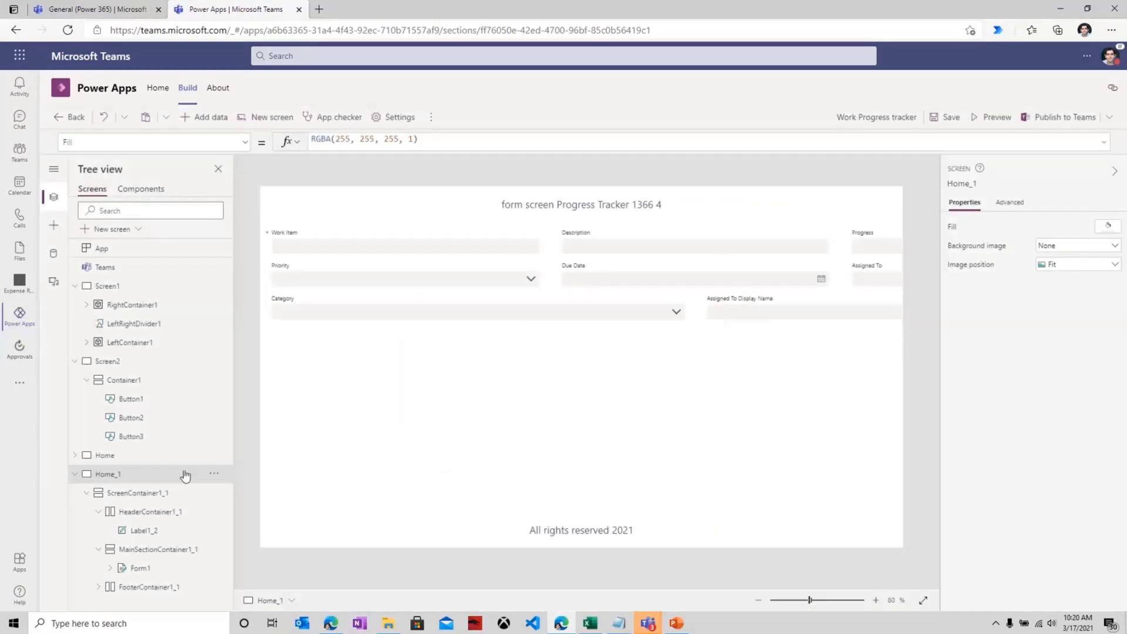
Try end alignment for the contents of MainSectionContainer1_1 and restore the stretch alignment.
click(159, 552)
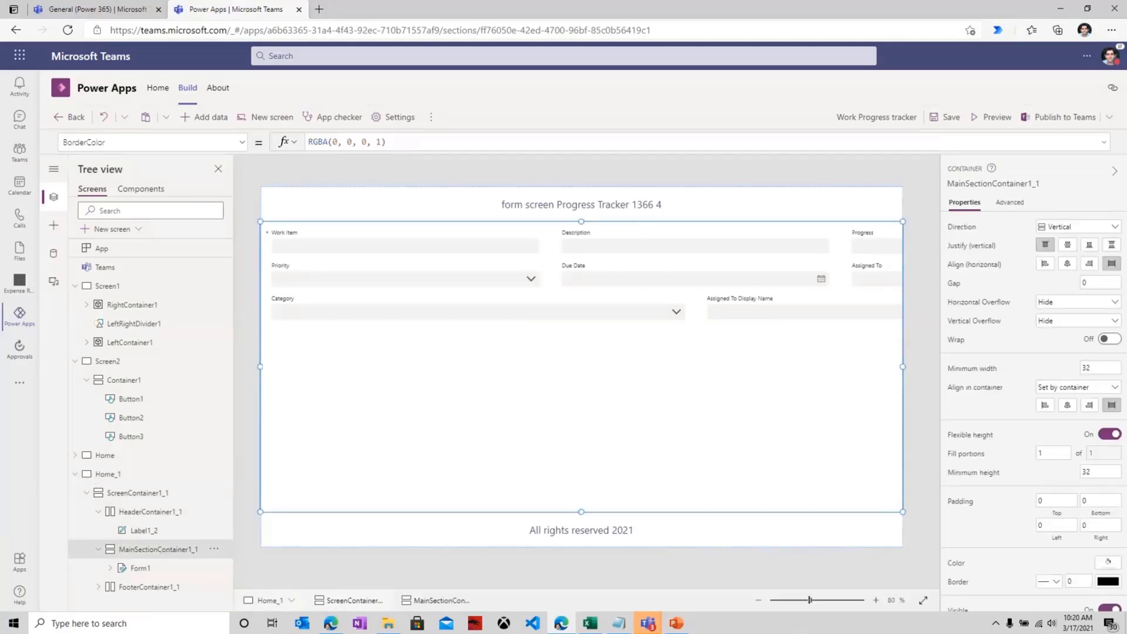
click(1088, 264)
click(1112, 264)
Set Form1's number of columns to 4.
click(147, 569)
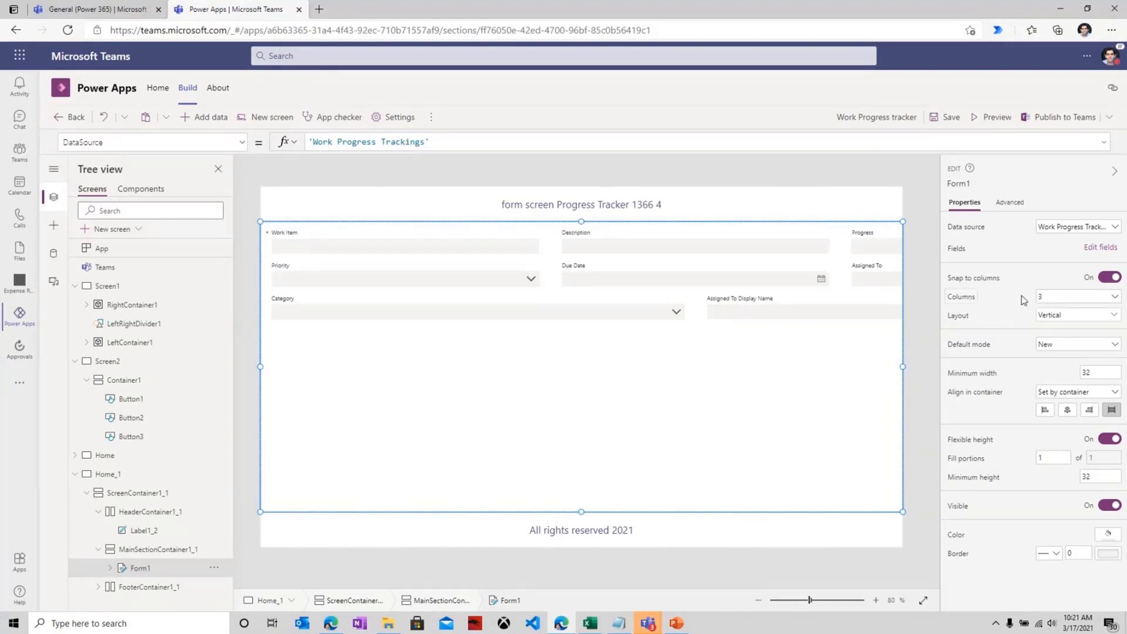
click(1057, 296)
click(1058, 350)
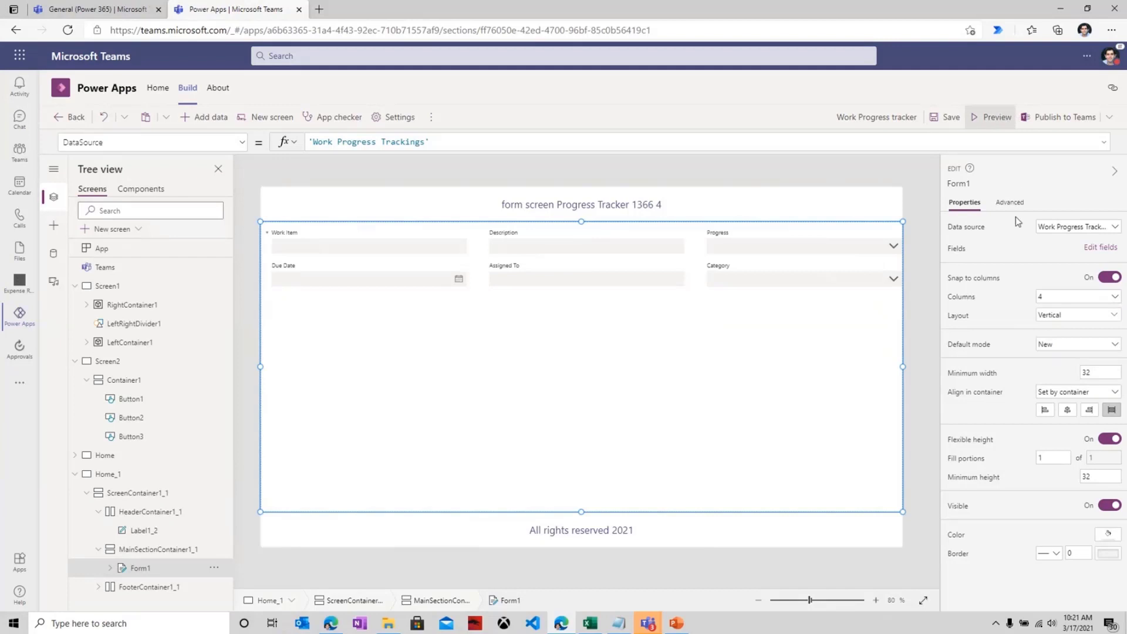
Preview the form screen at wide, medium and narrow window widths to check how its fields reflow, and return to the editor.
click(998, 117)
click(1087, 8)
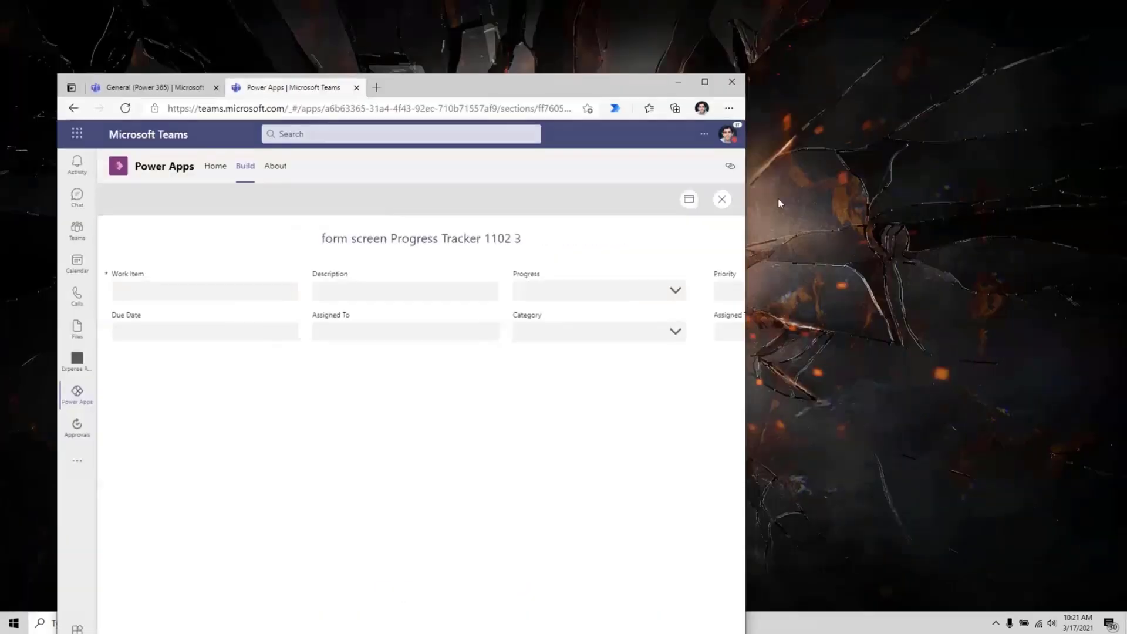
drag(747, 141, 981, 148)
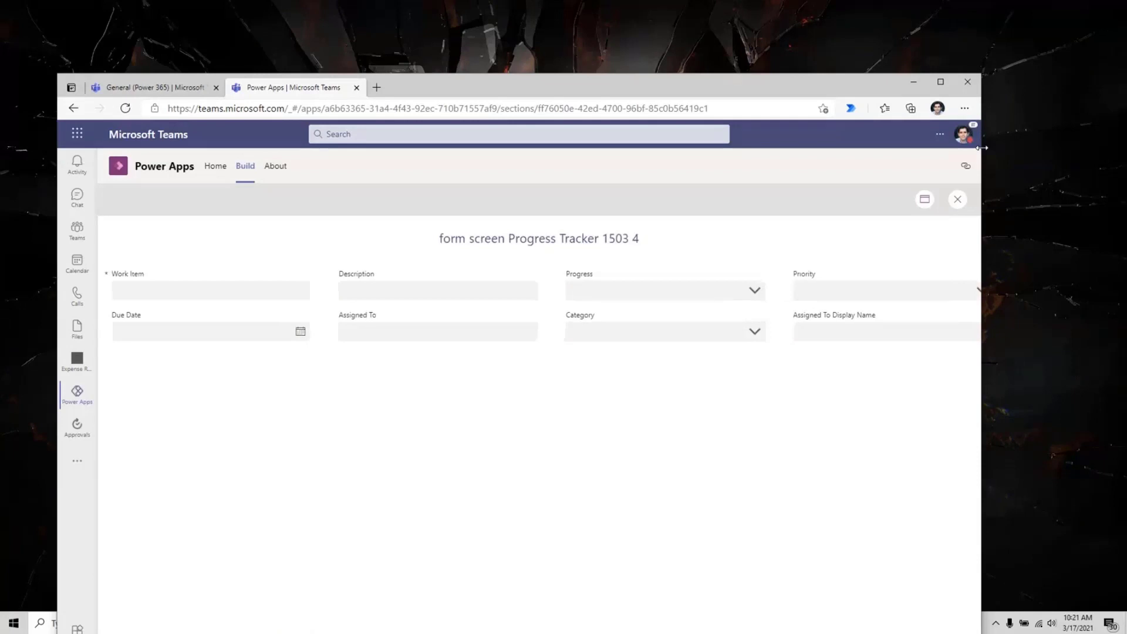
drag(981, 148, 782, 153)
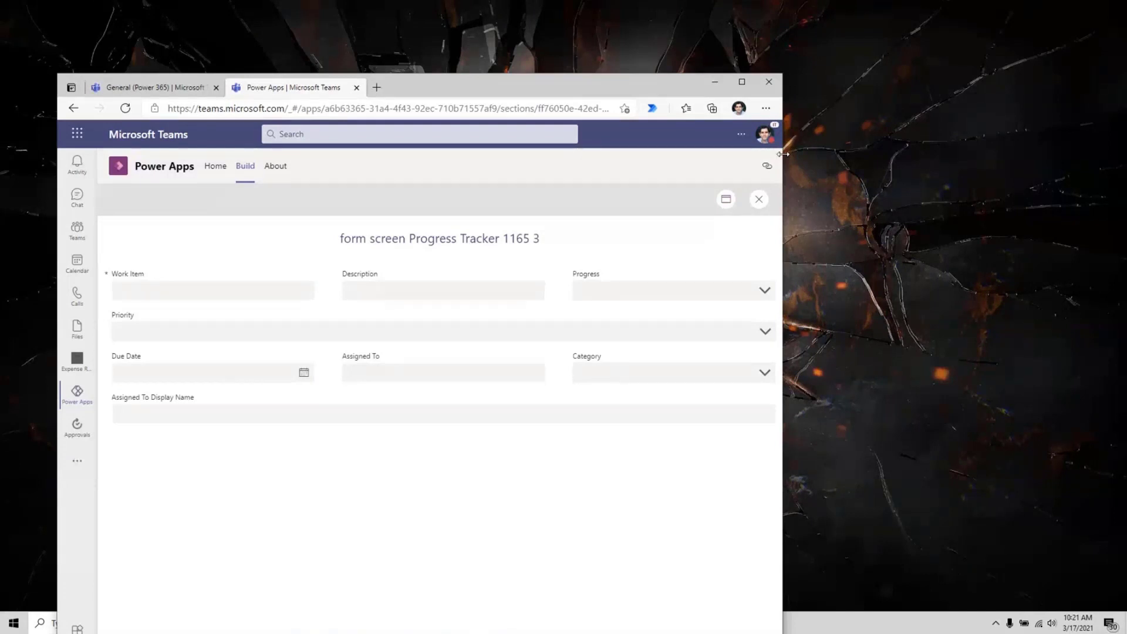
drag(783, 153, 553, 198)
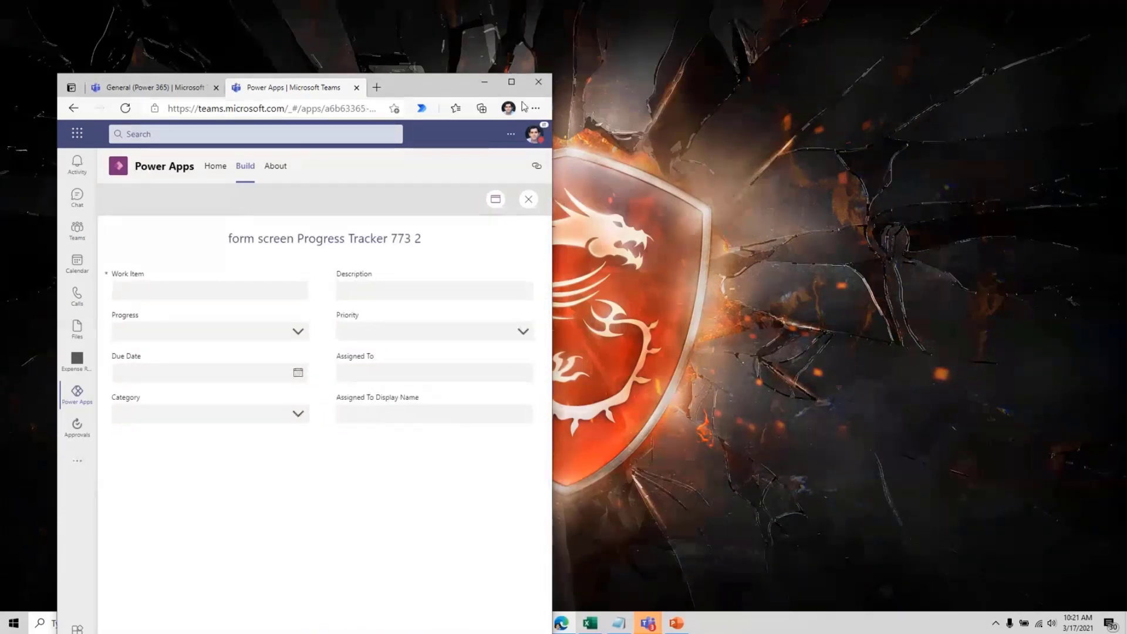
click(511, 82)
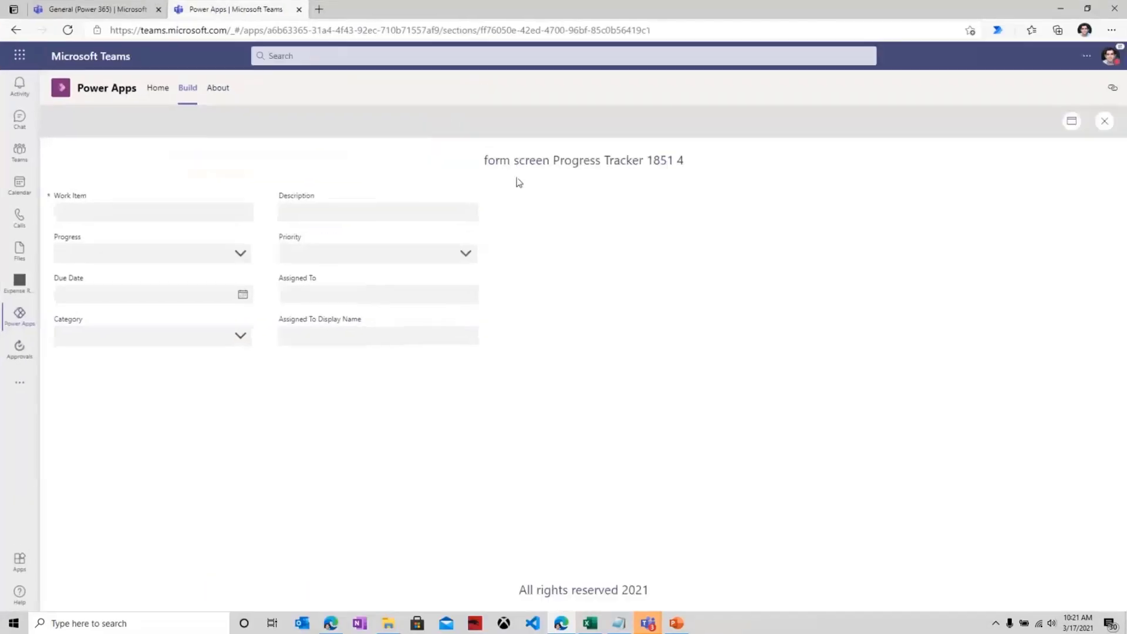
click(1104, 121)
click(711, 398)
Expand Form1 and inspect the properties of its Work Item and Description data cards.
click(622, 388)
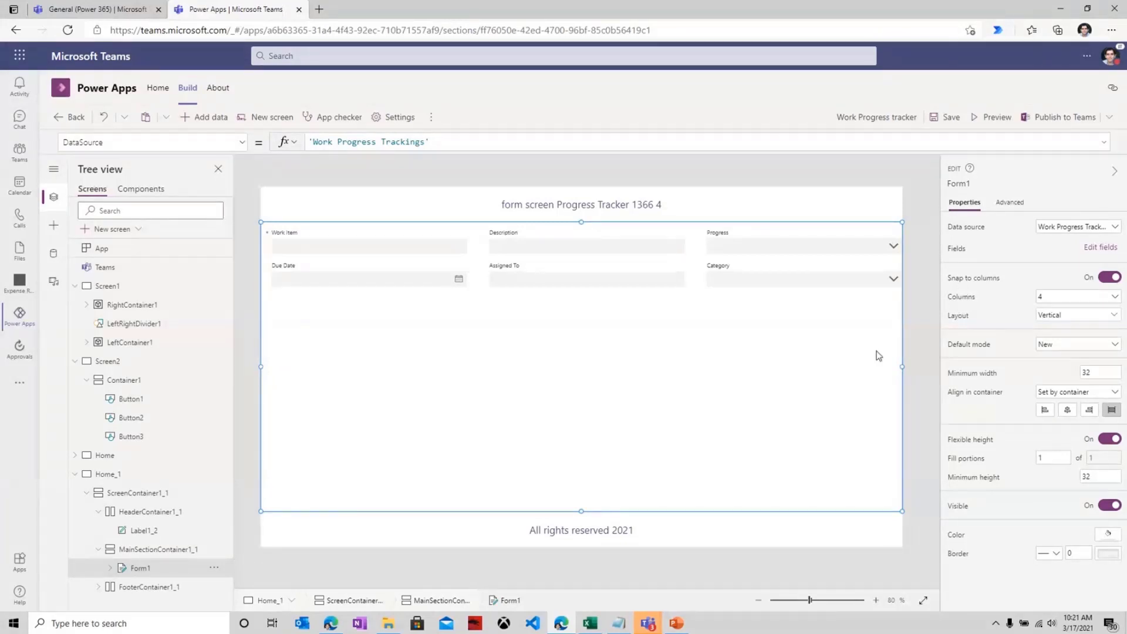
click(110, 568)
scroll(171, 551, down, 3)
click(170, 446)
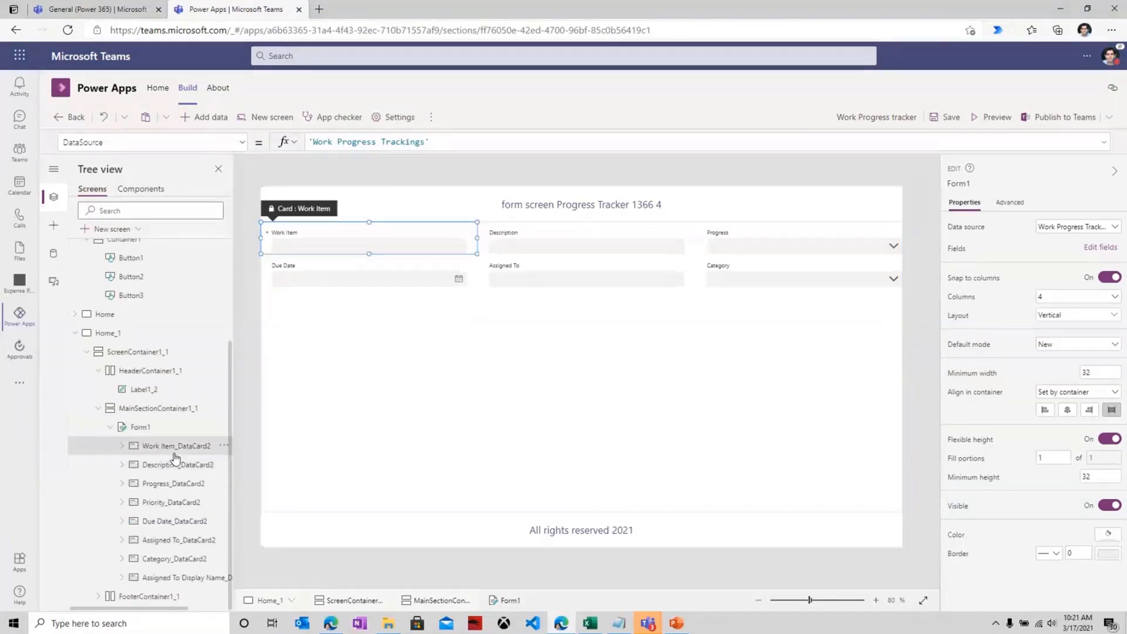
click(176, 465)
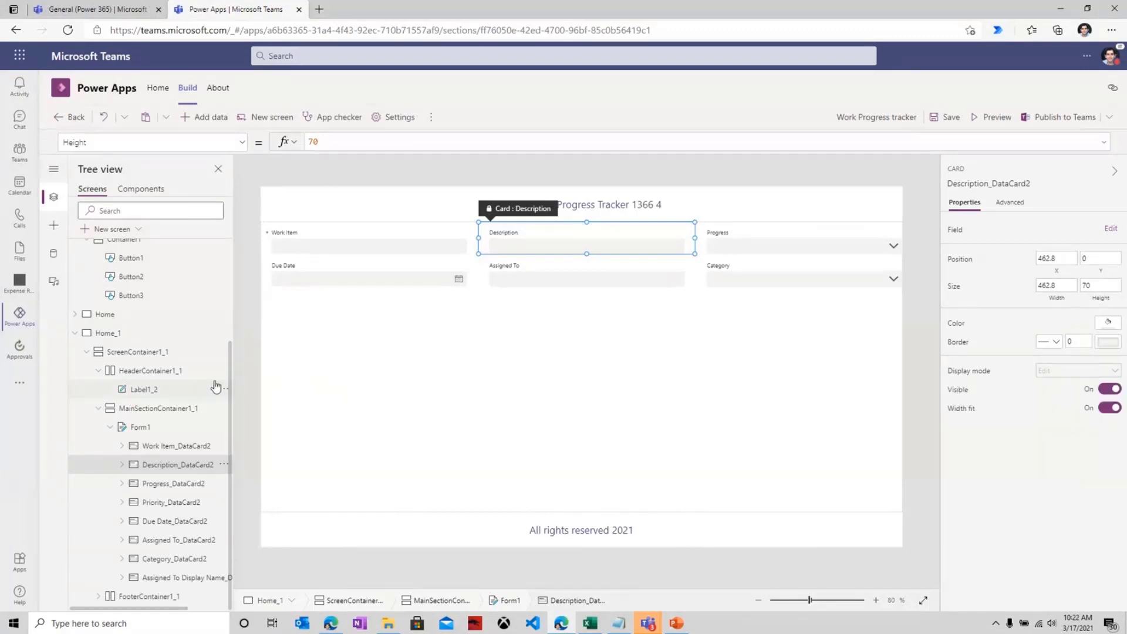
Add an icon to the form screen's header container beside the title label and change it to the Save icon.
scroll(188, 352, up, 5)
click(74, 461)
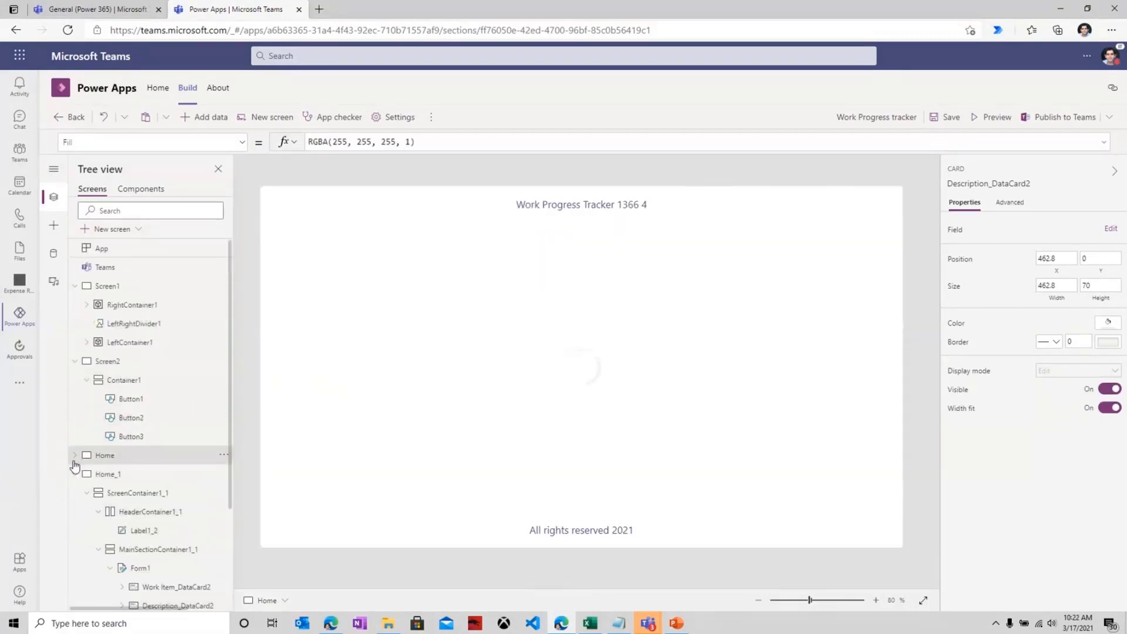
scroll(156, 503, down, 4)
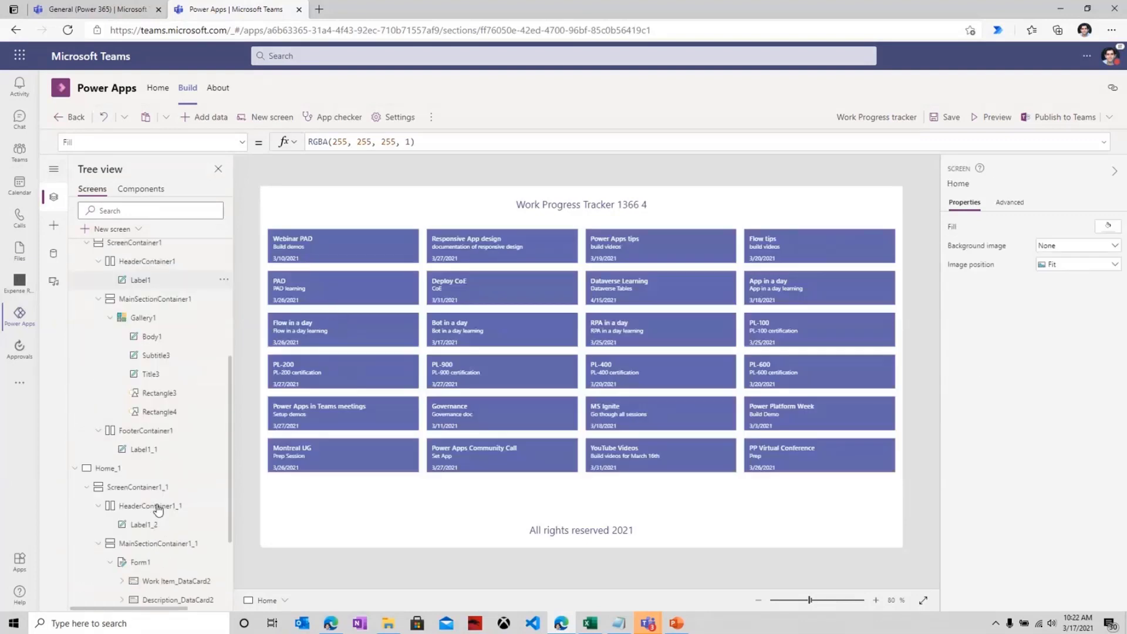
scroll(157, 509, down, 3)
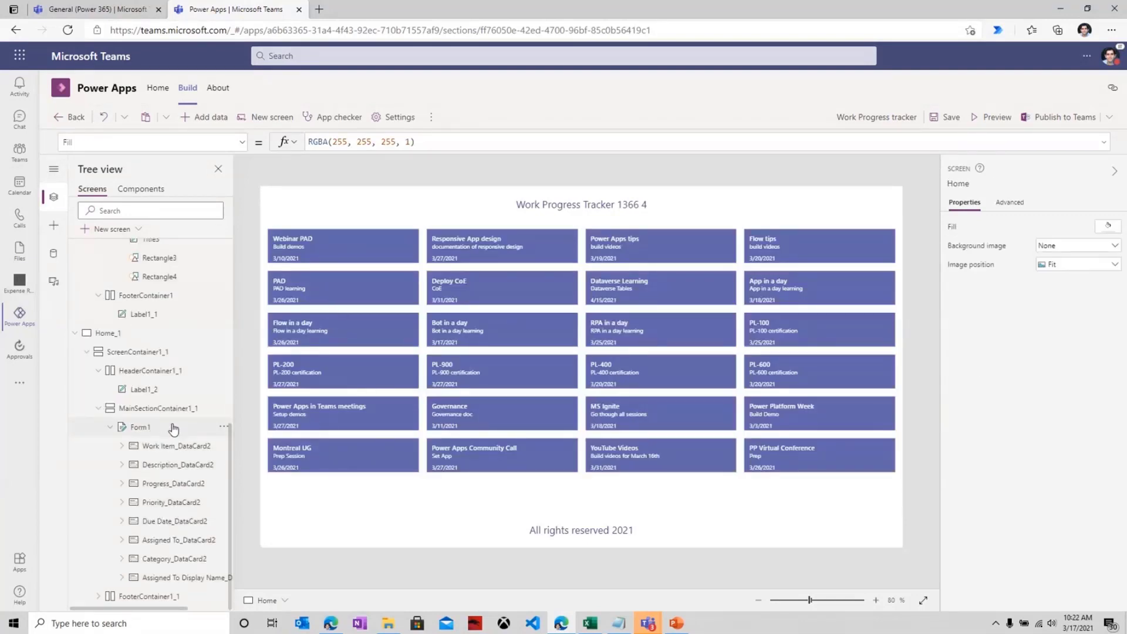
click(173, 428)
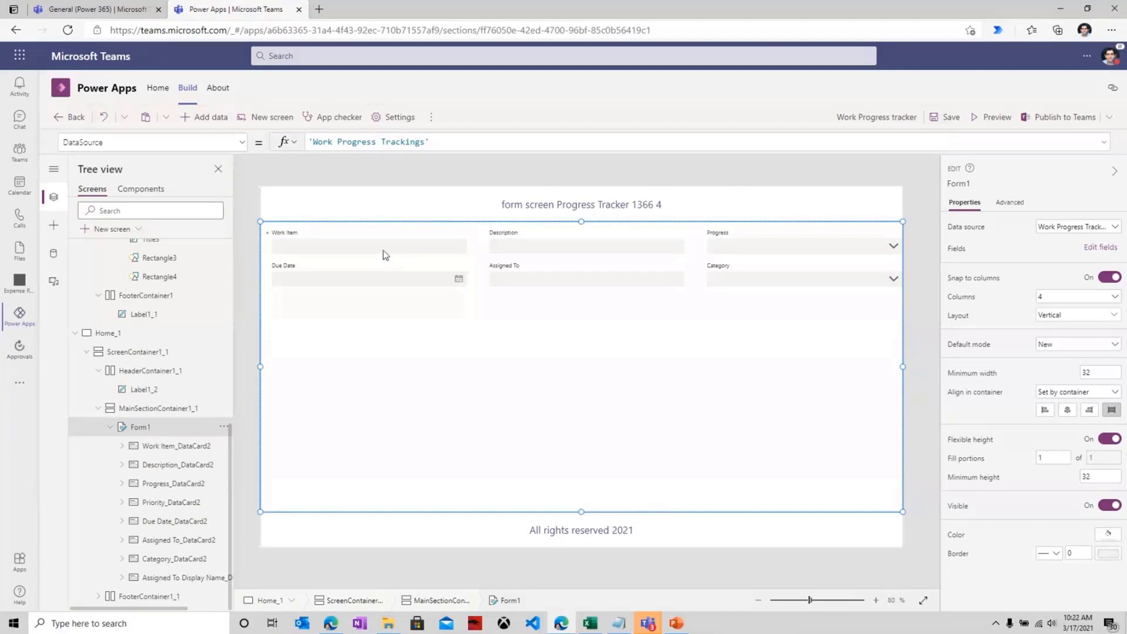
click(477, 202)
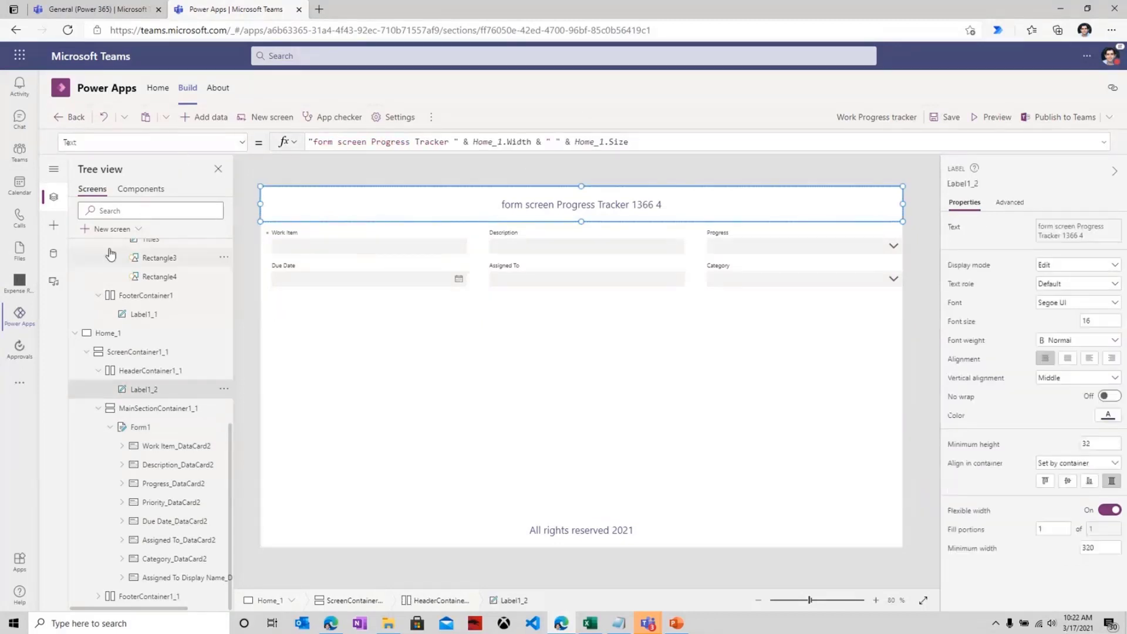
click(53, 225)
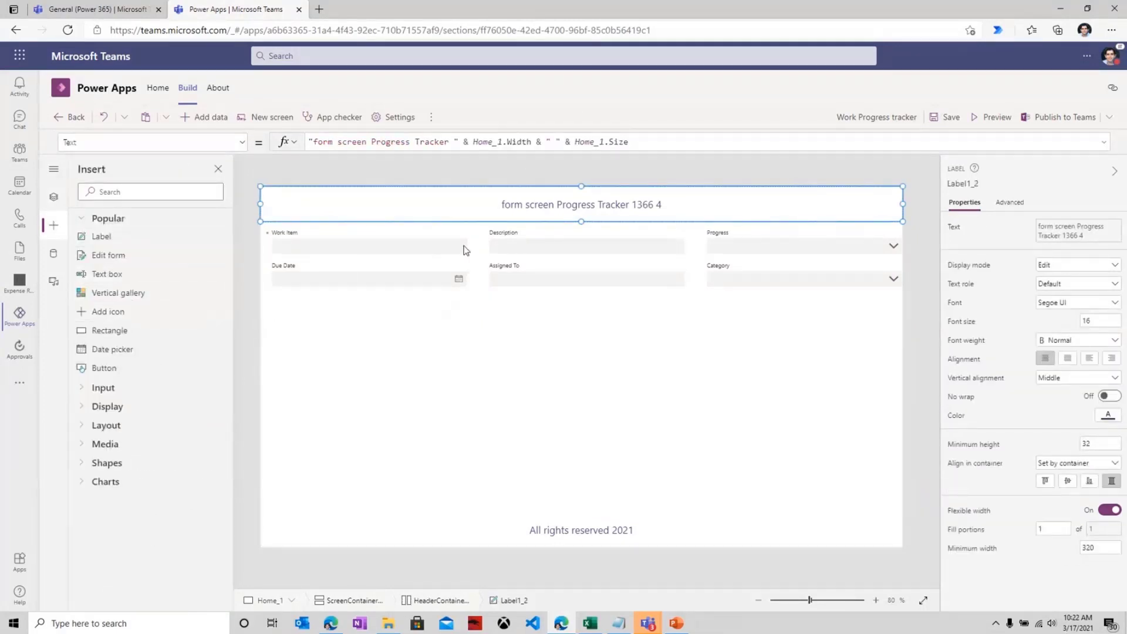
click(118, 311)
click(1053, 229)
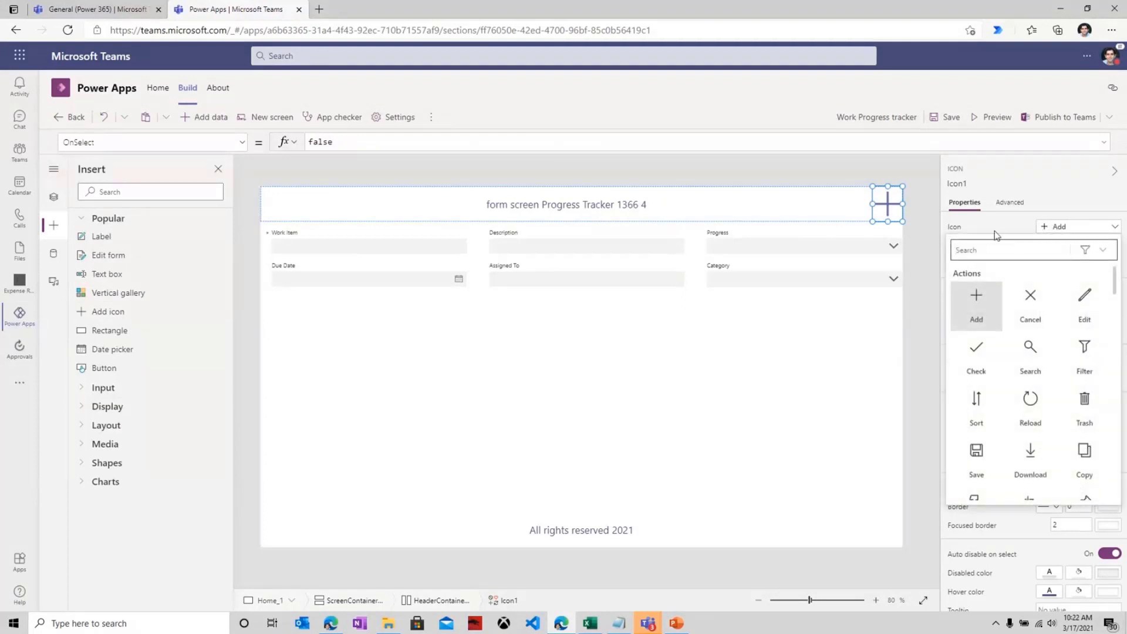
text(save)
click(976, 288)
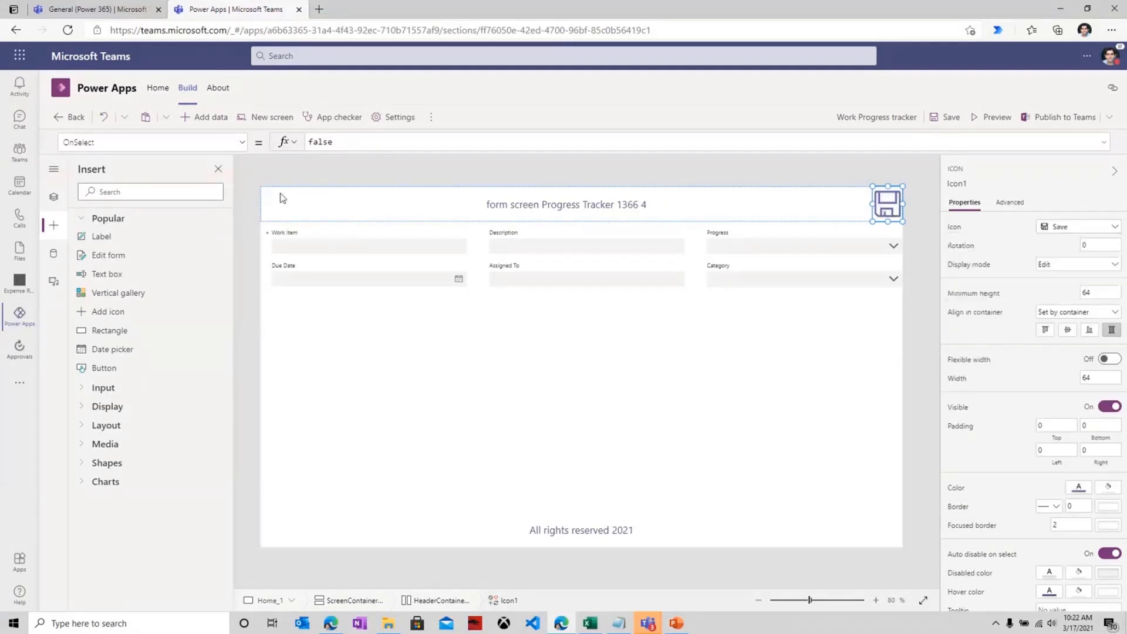
Set the save icon's OnSelect formula to SubmitForm(Form1).
double_click(320, 142)
text(sub)
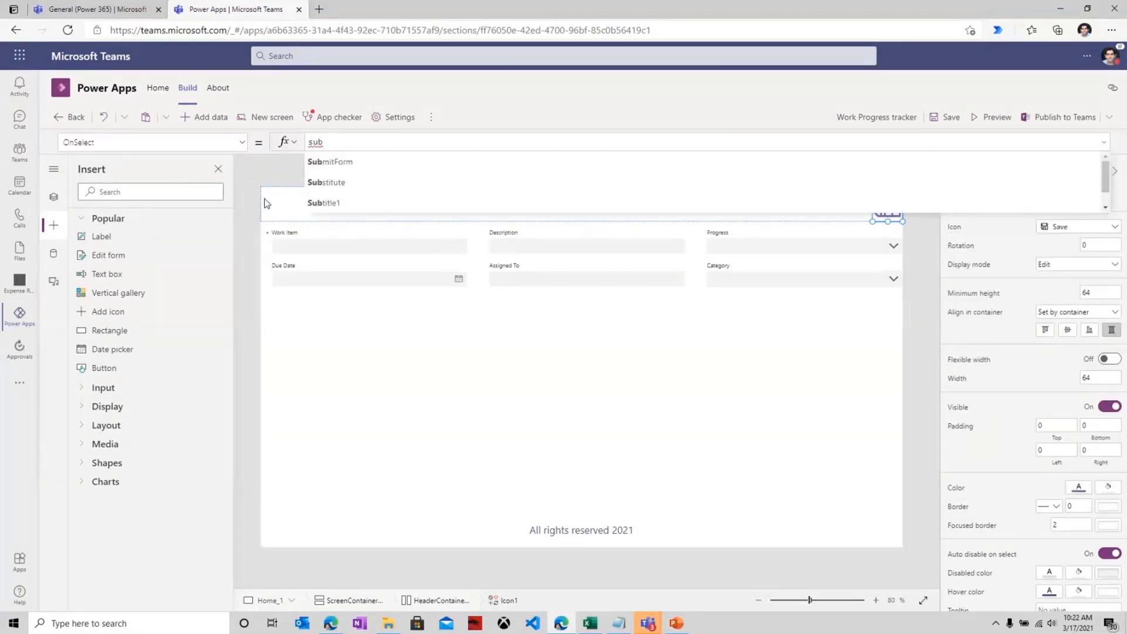
click(332, 161)
click(358, 164)
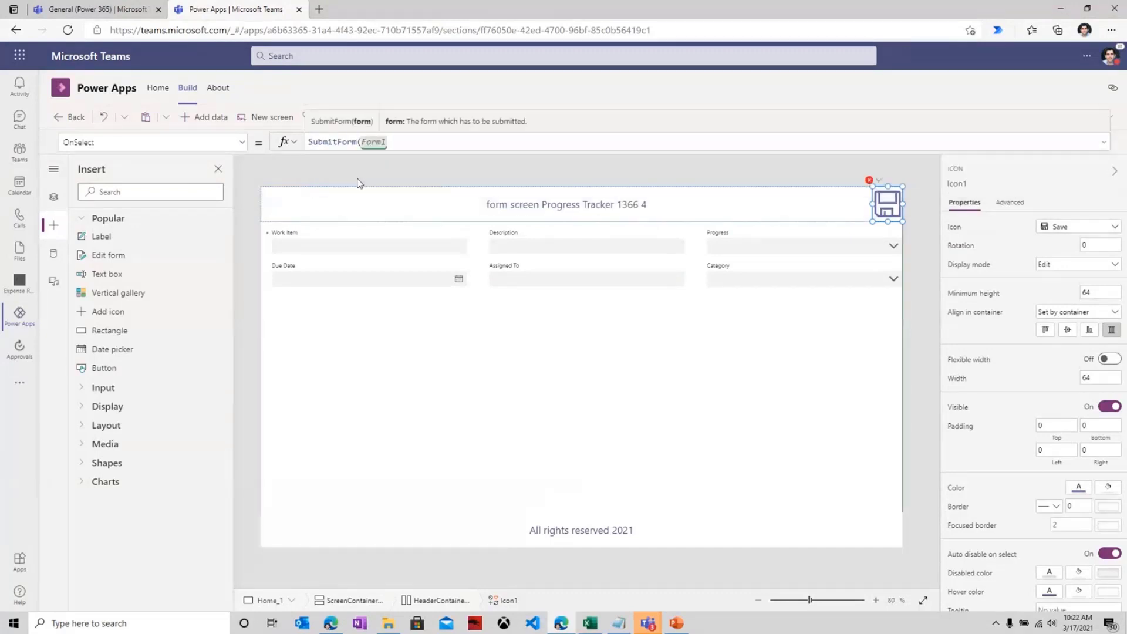
text())
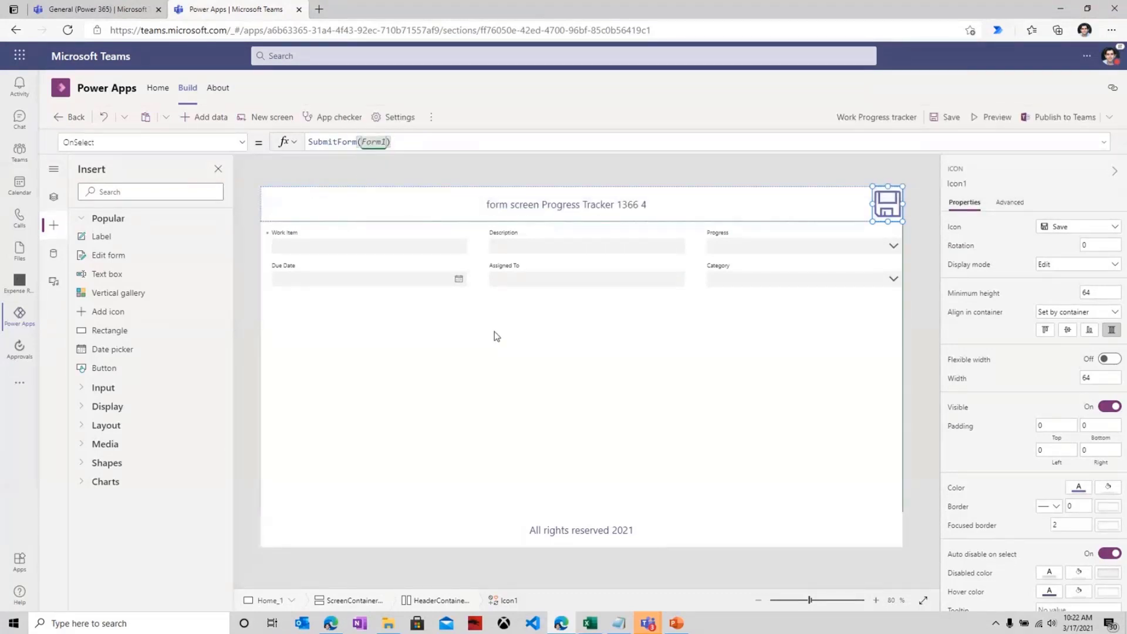
Set Form1's OnSuccess formula to Navigate(Home).
click(496, 356)
click(161, 142)
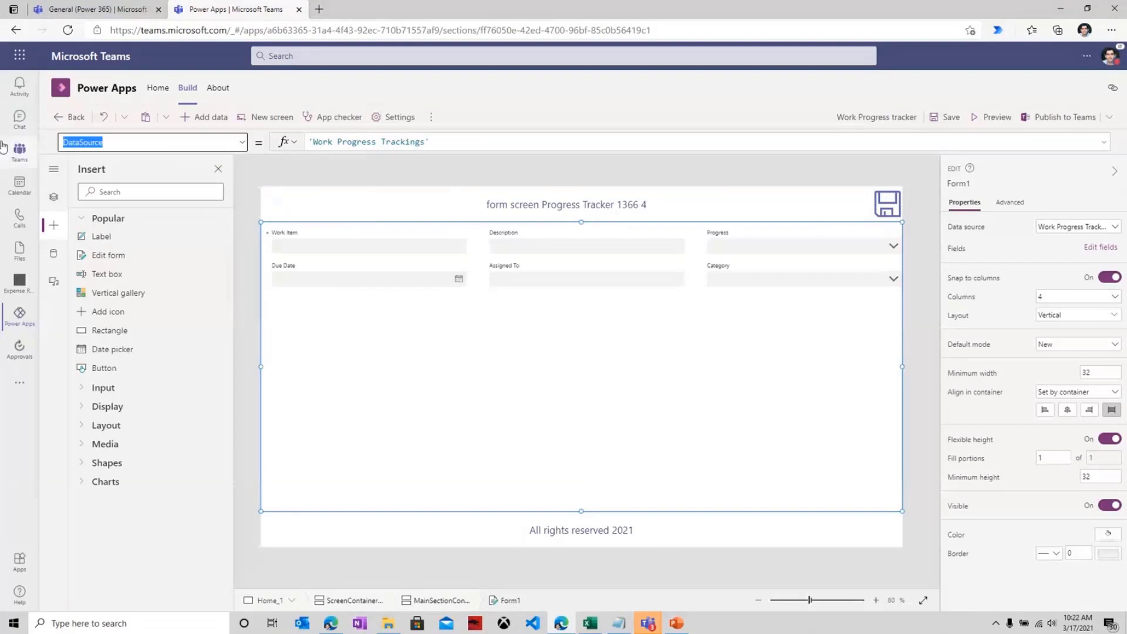
text(Os)
key(Return)
click(53, 197)
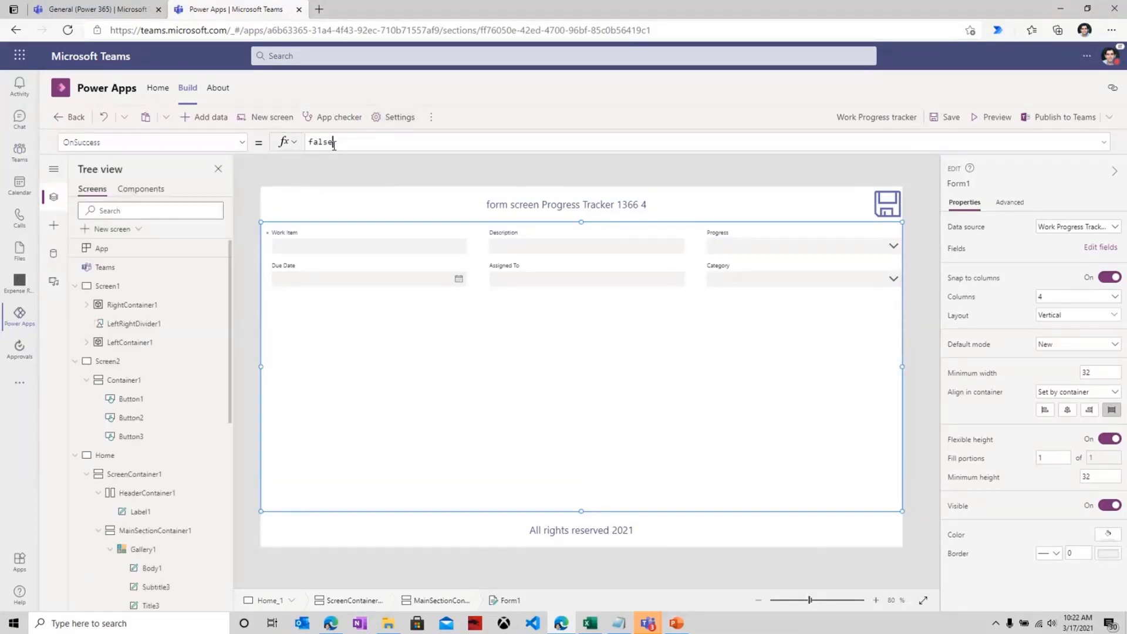
double_click(327, 142)
text(navi)
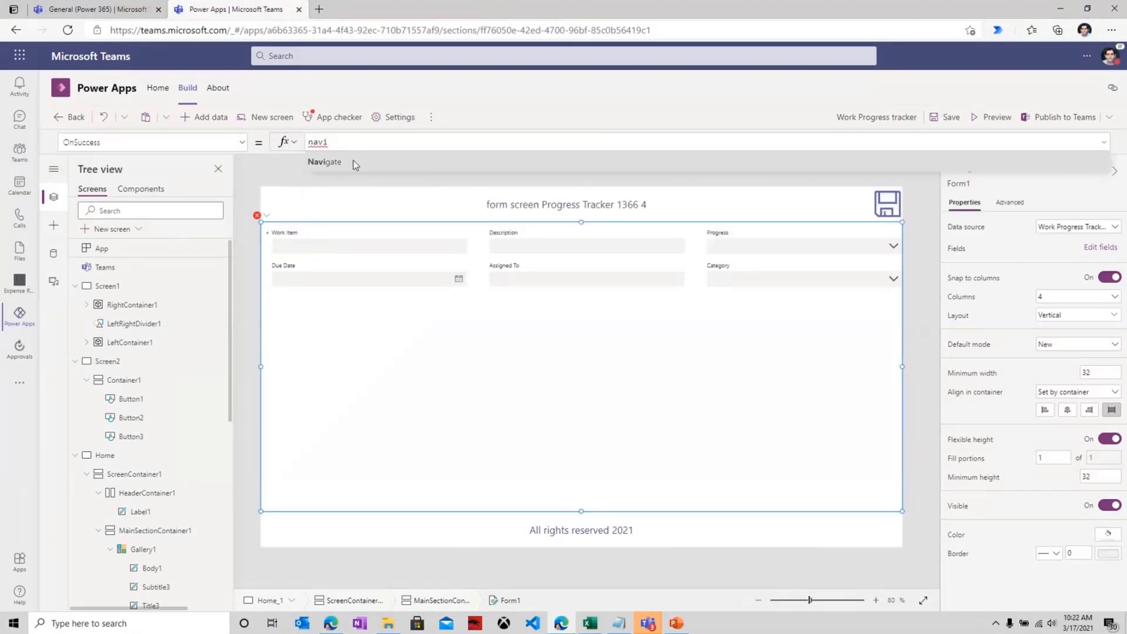
click(356, 165)
click(347, 168)
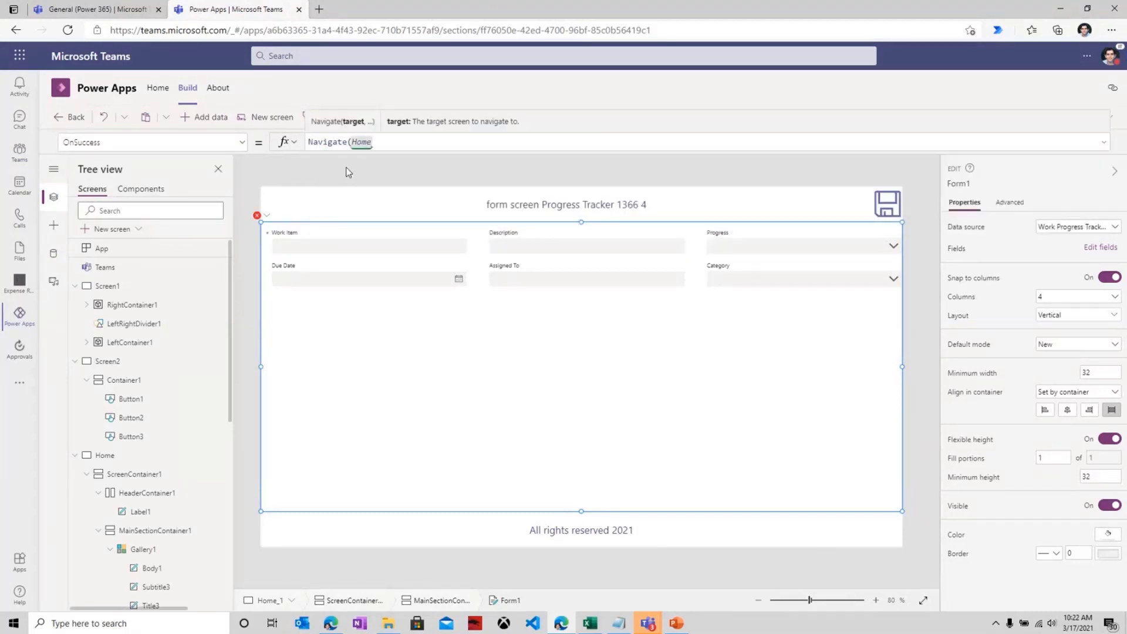
text())
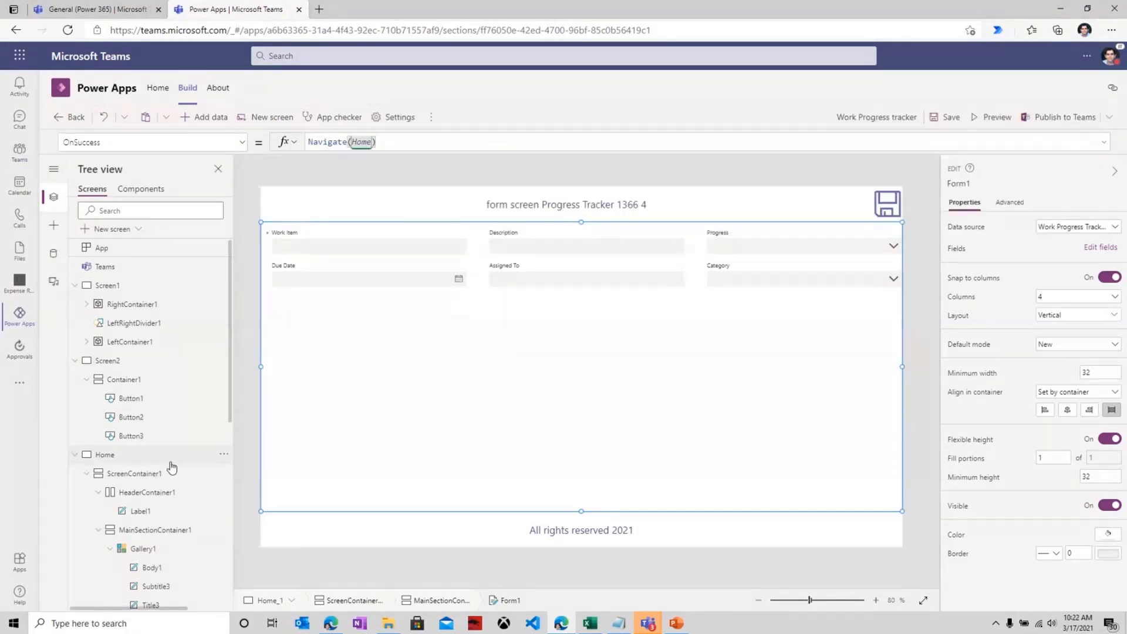
Change Form1's default mode to Edit.
scroll(167, 463, down, 3)
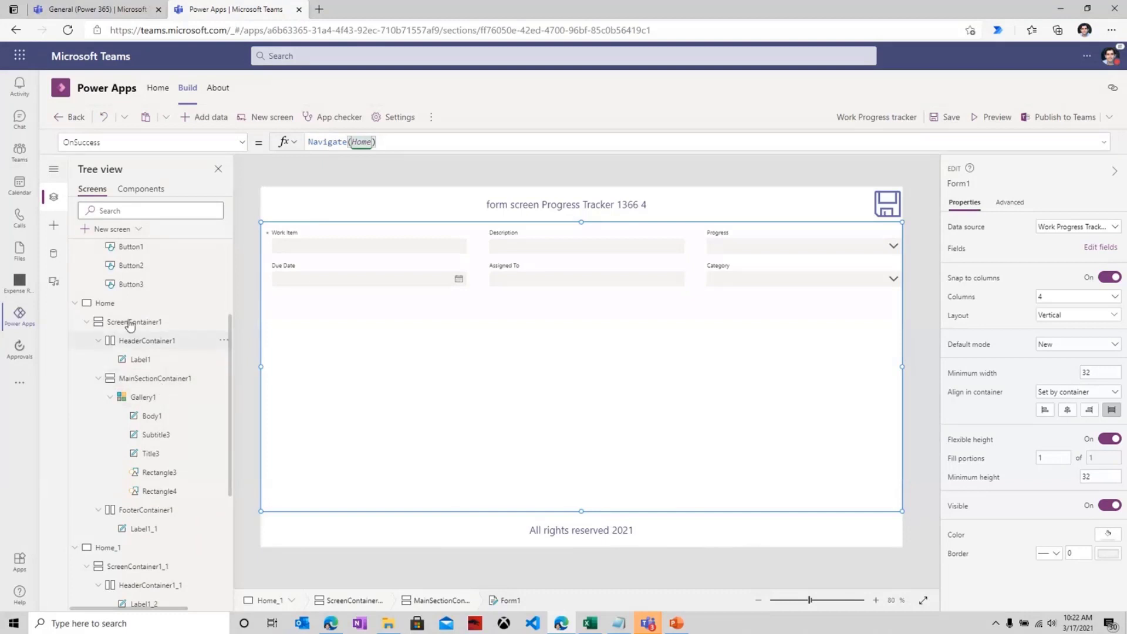
scroll(173, 492, down, 5)
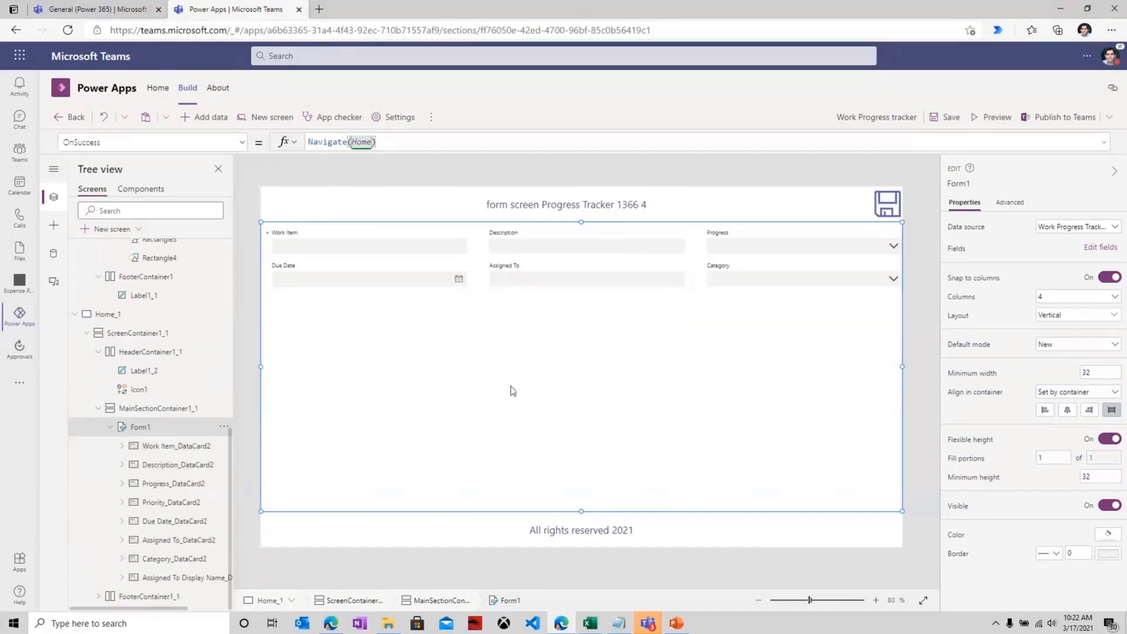
click(1075, 347)
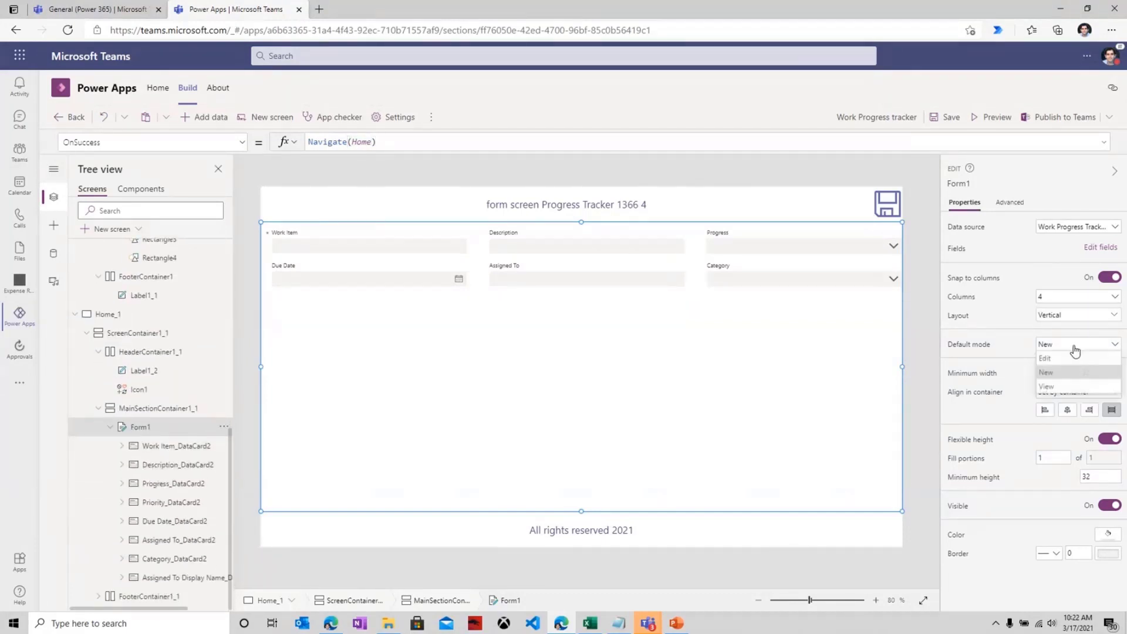
click(1047, 358)
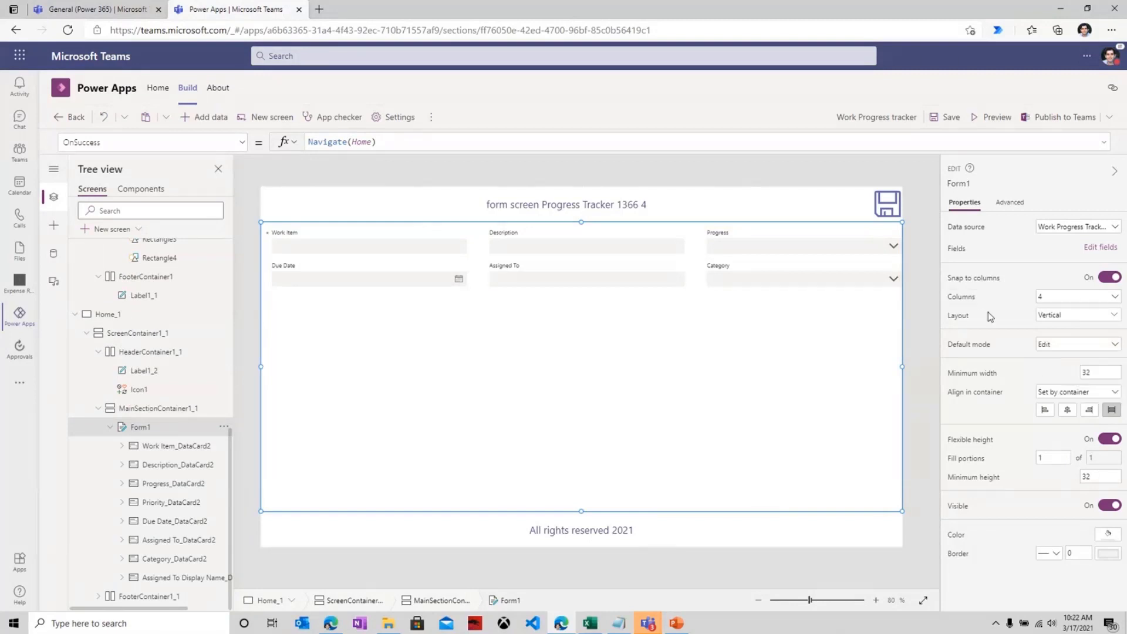
Set Form1's Item property to Gallery1.Selected.
click(1010, 202)
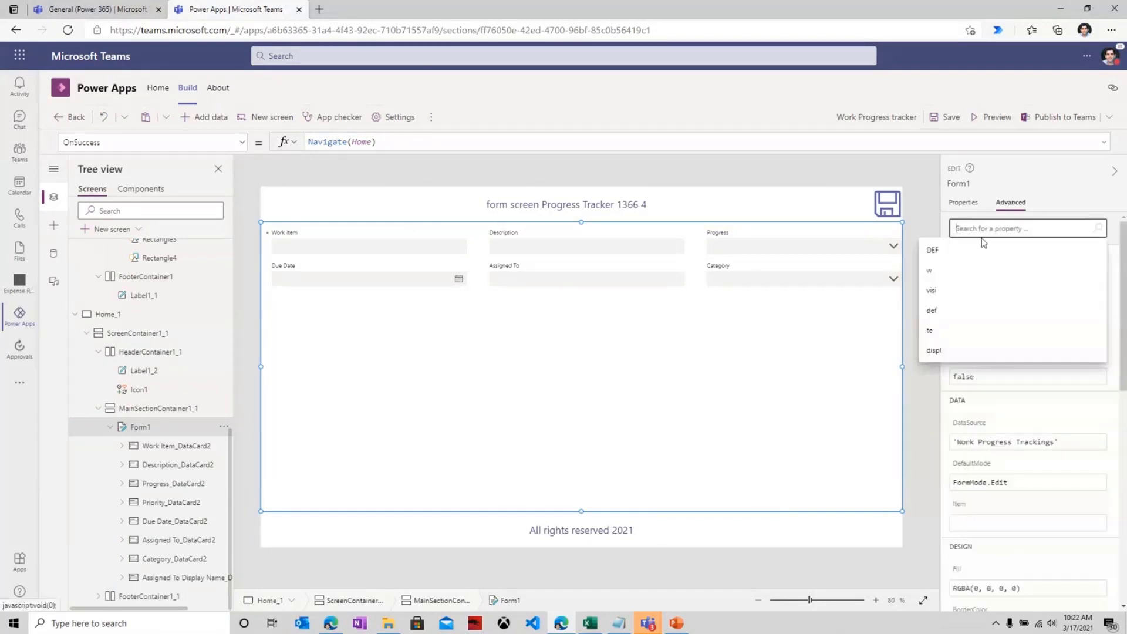
text(item)
click(982, 249)
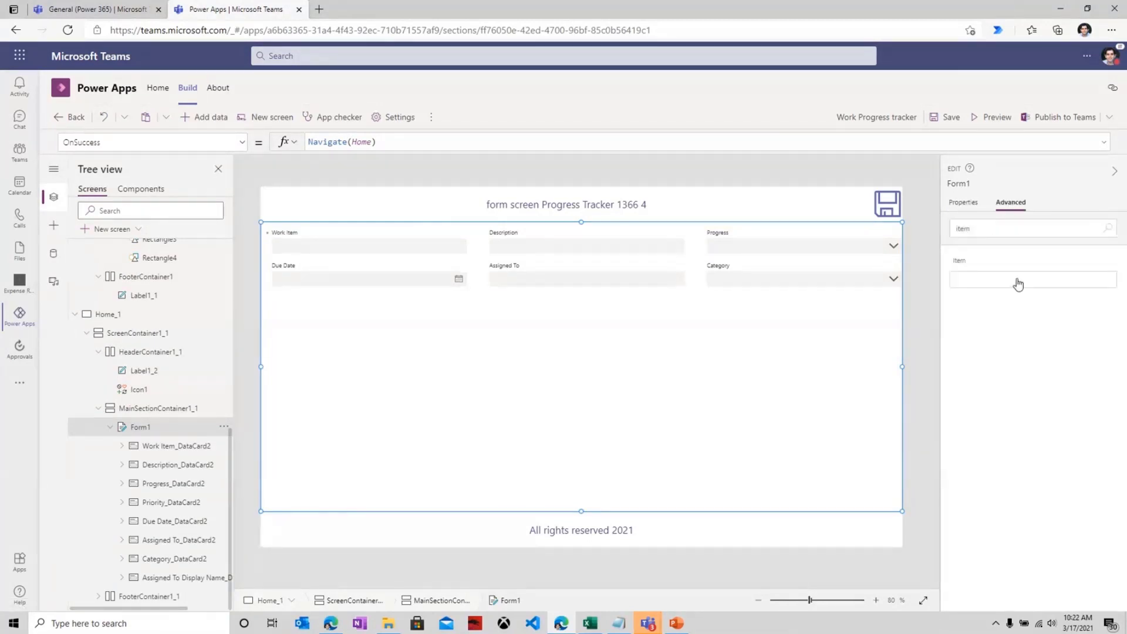
text(gallery)
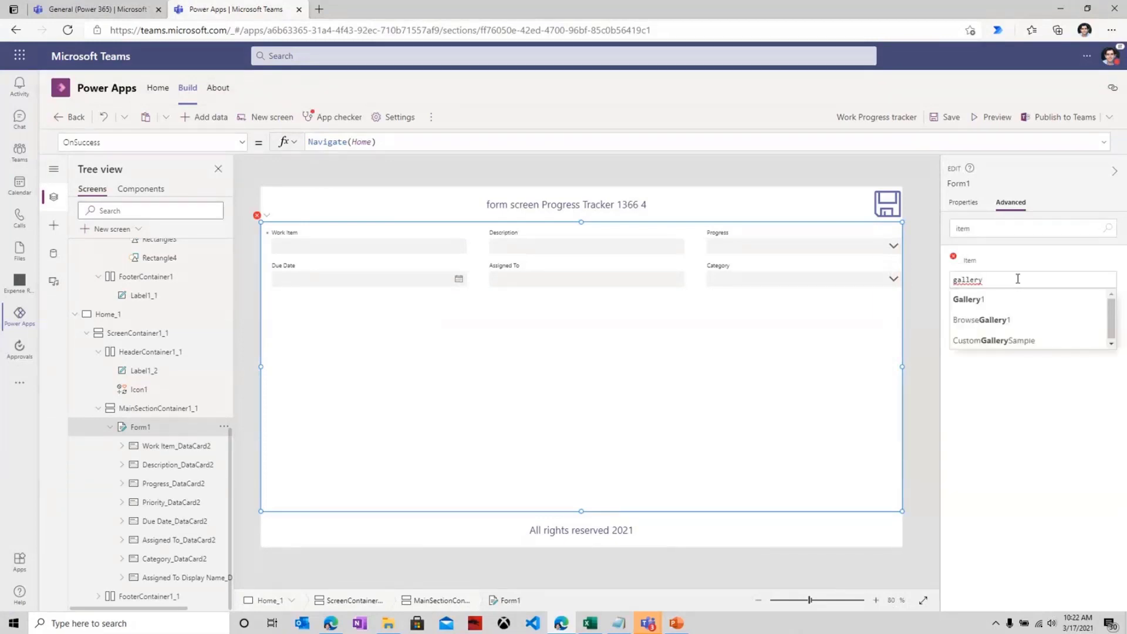
text(1.se)
click(1017, 299)
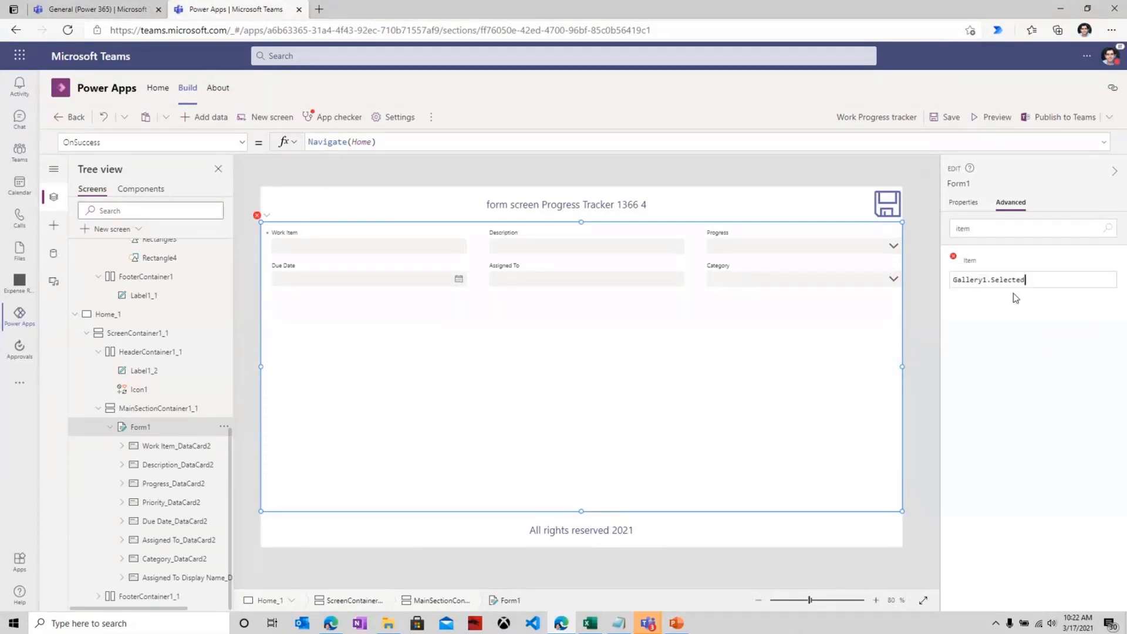
Set the OnSelect formula of Gallery1 on the Home screen to ResetForm(Form1);EditForm(Form1);.
scroll(120, 395, up, 3)
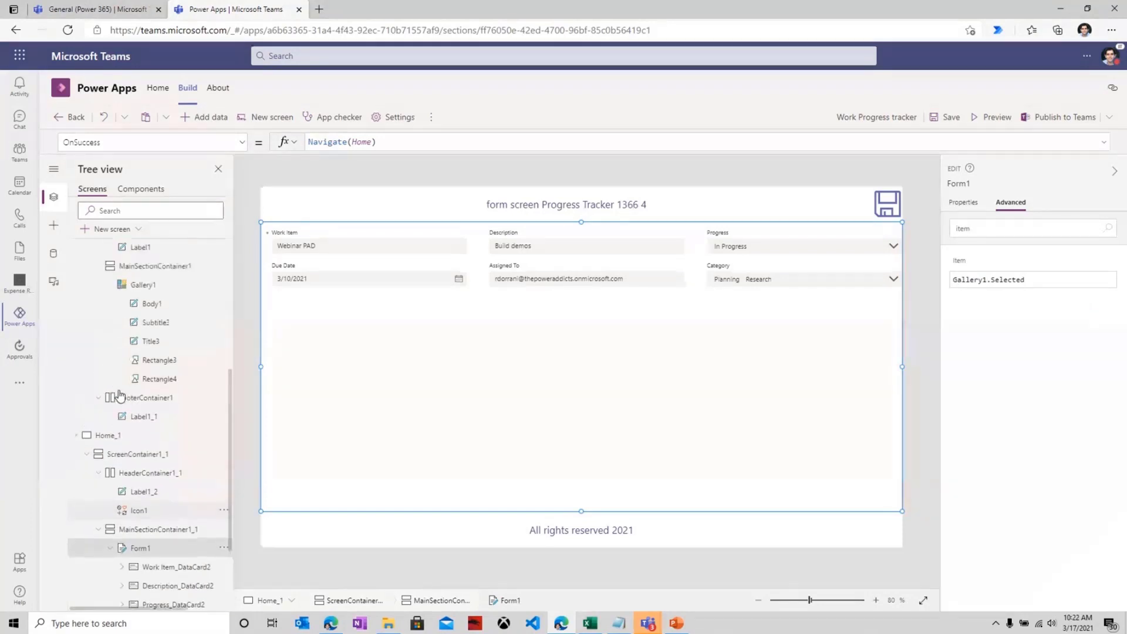
scroll(119, 352, up, 2)
click(109, 291)
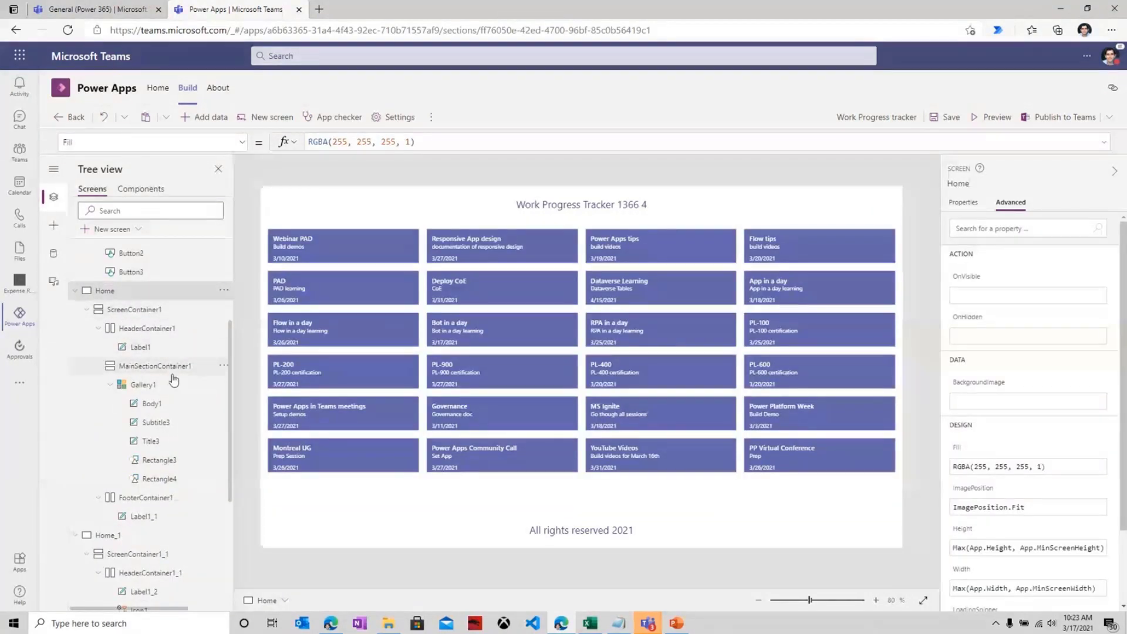
click(226, 384)
click(276, 236)
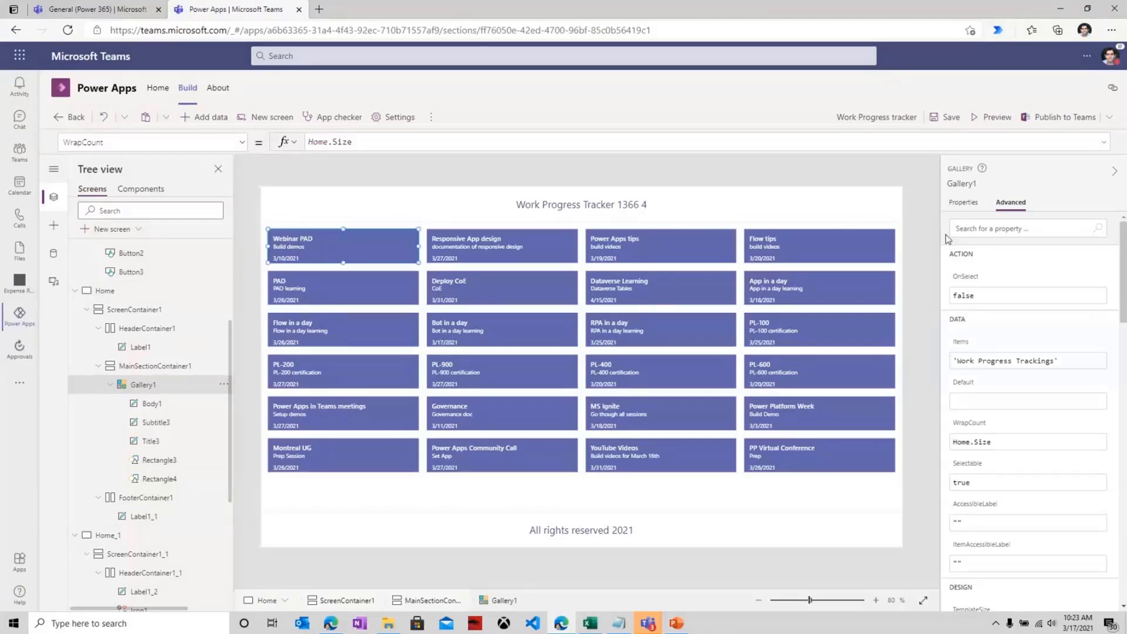
drag(346, 142, 272, 146)
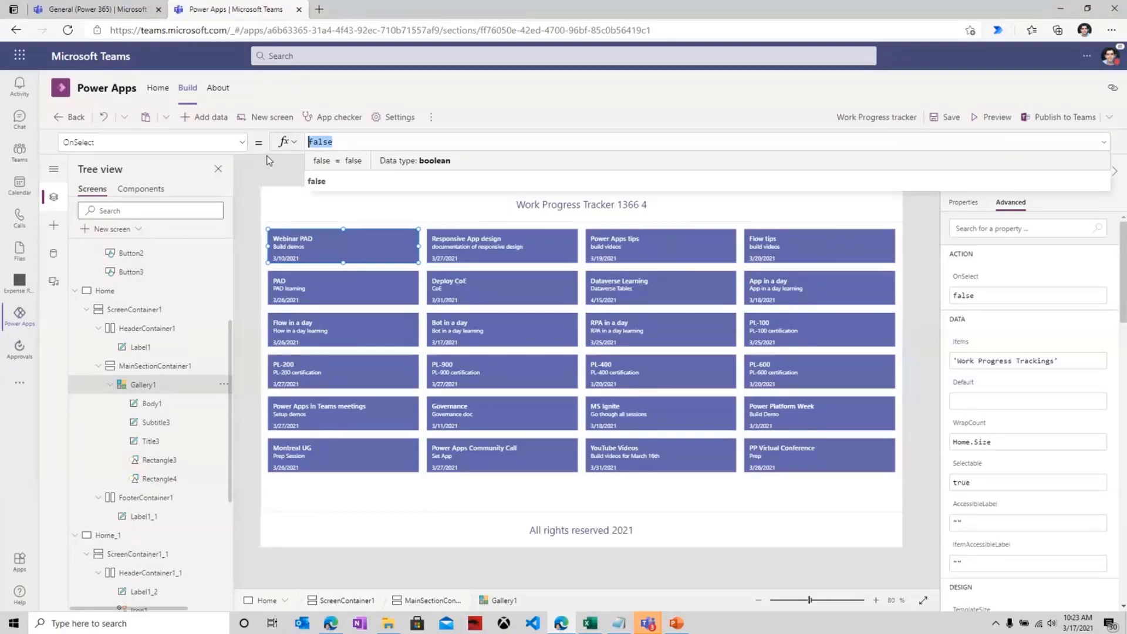
text(resetf)
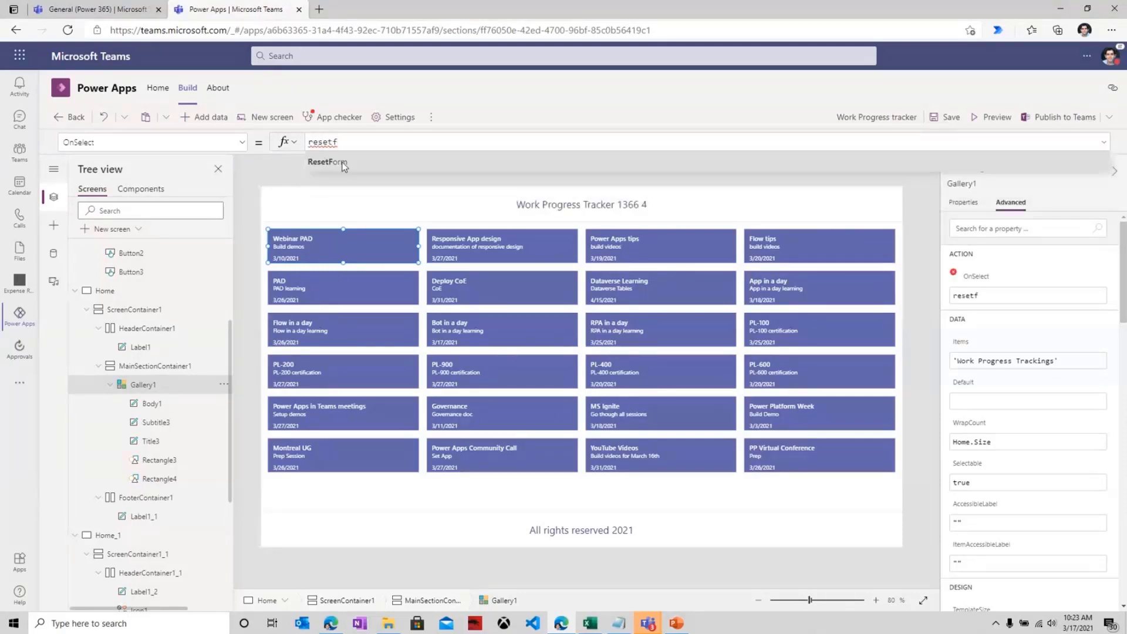
click(344, 163)
click(364, 179)
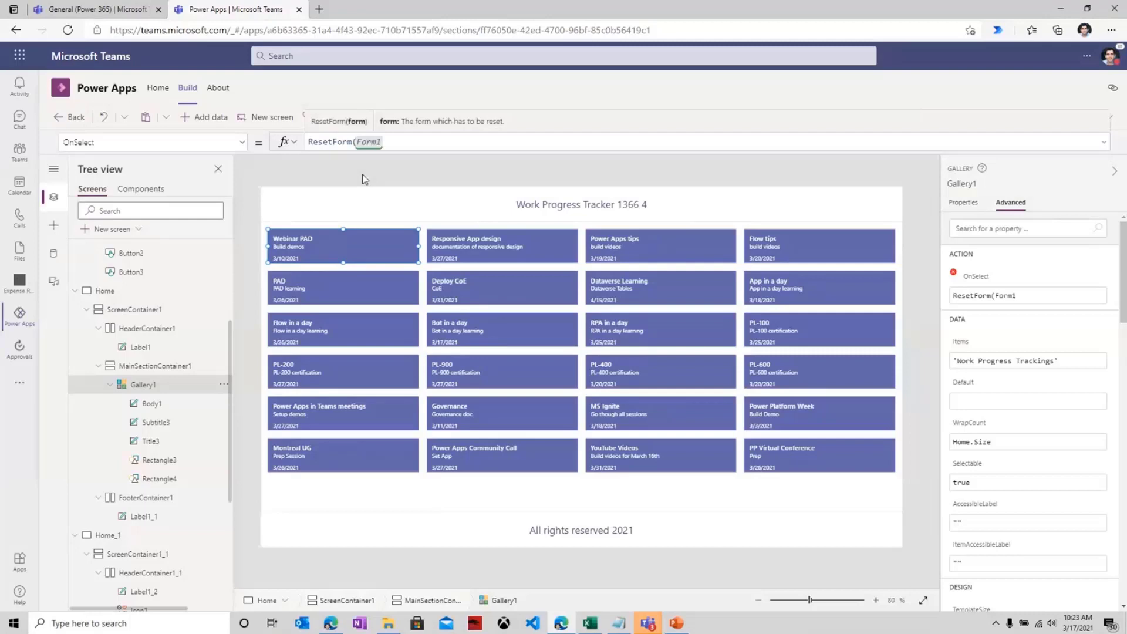
text();edi)
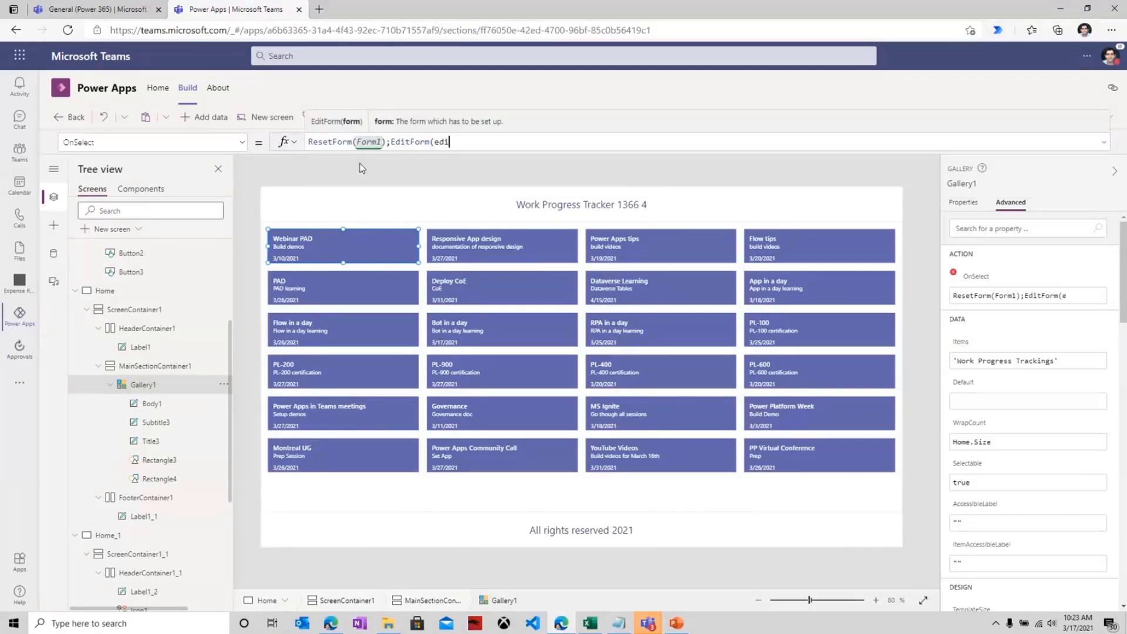
text(tform(form)
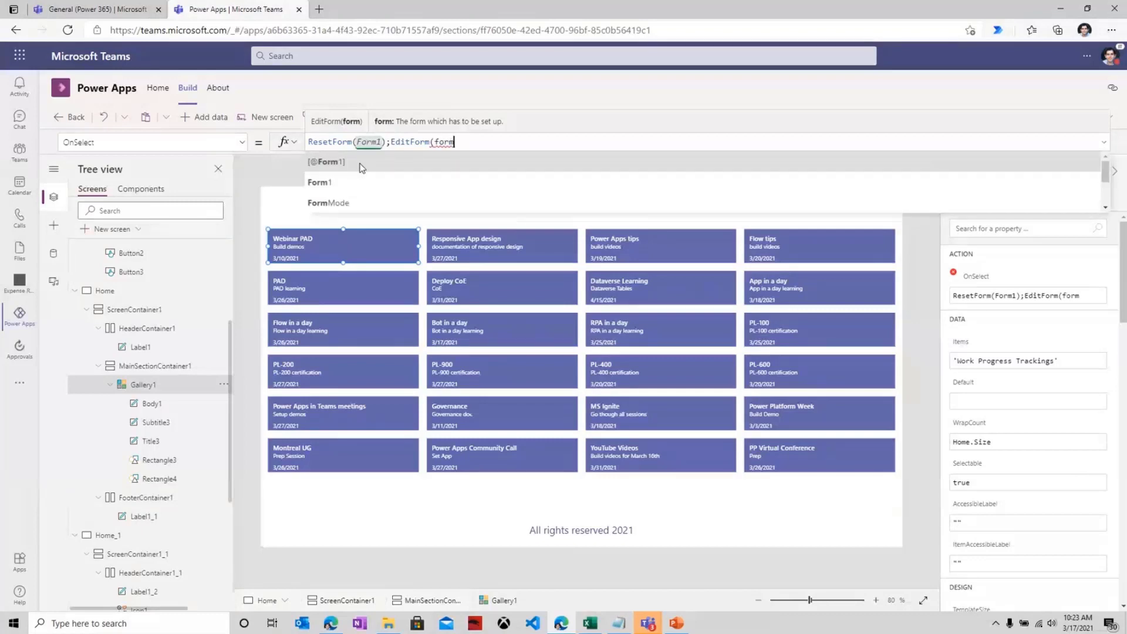
click(372, 183)
text();)
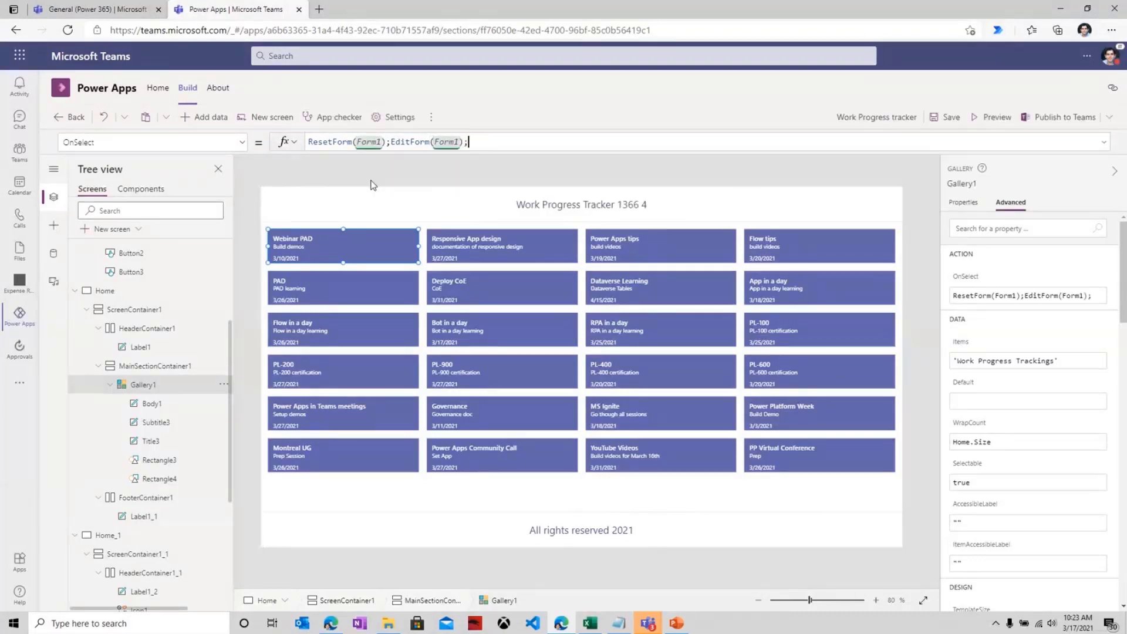
Append Navigate(Home_1) to Gallery1's OnSelect formula so that selecting an item opens the form screen.
text(nav)
click(351, 168)
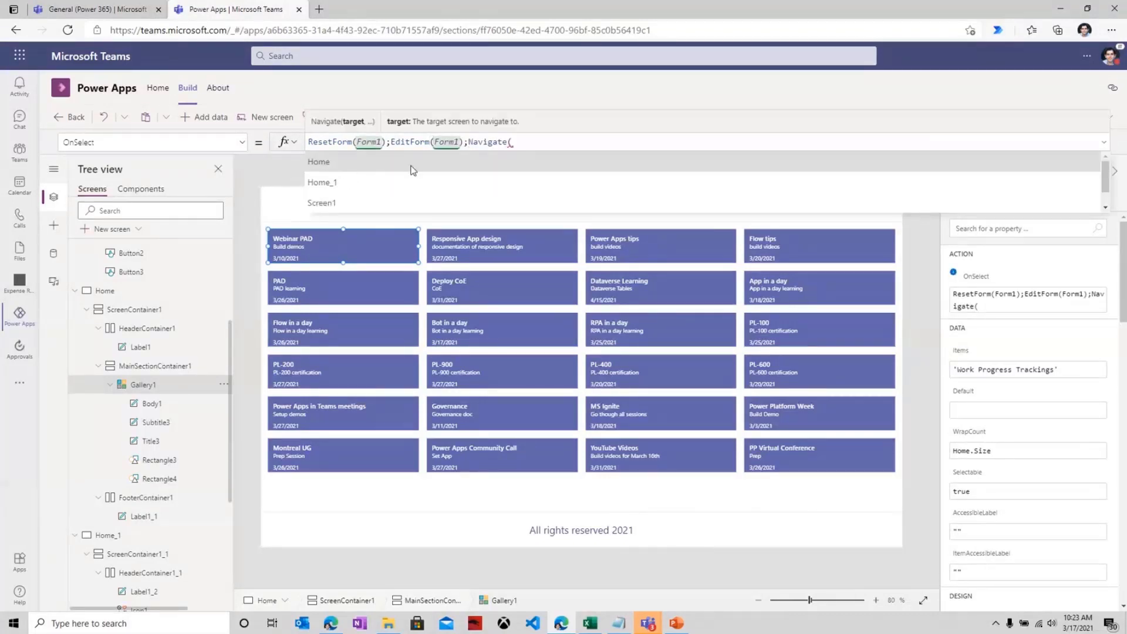
click(375, 185)
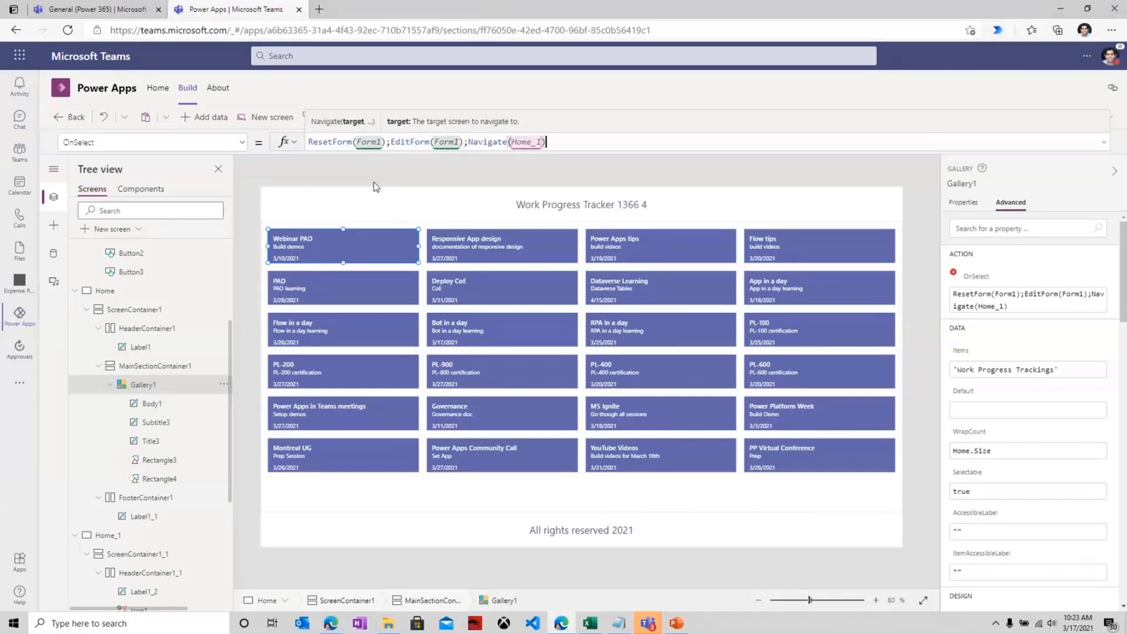
Add a plus icon to the header container of the Home screen beside the title label.
click(632, 212)
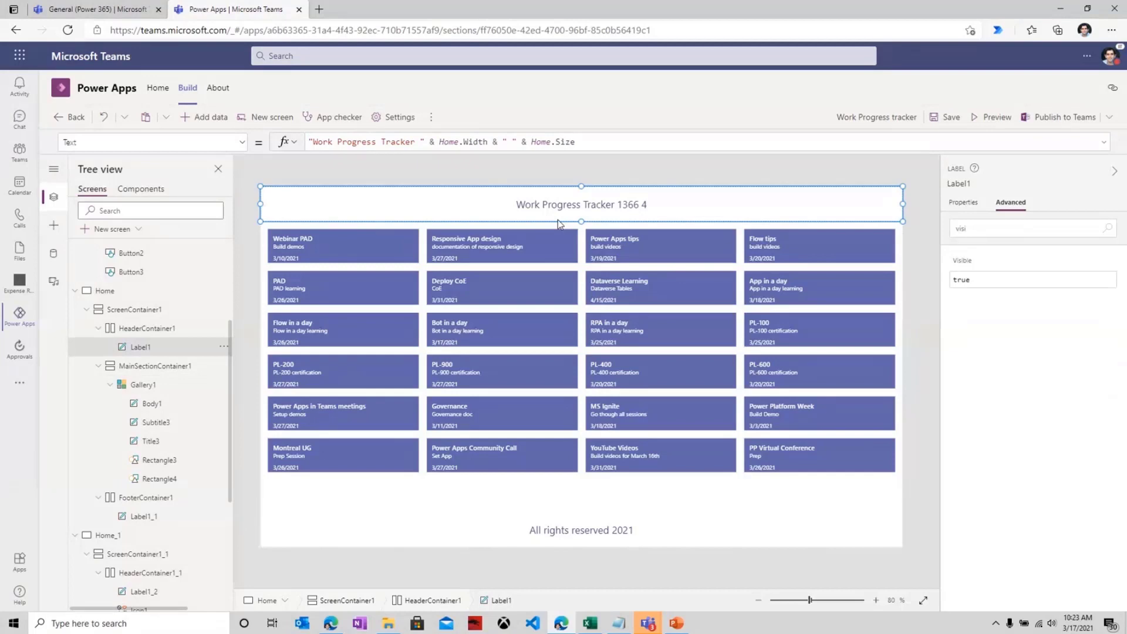
click(54, 225)
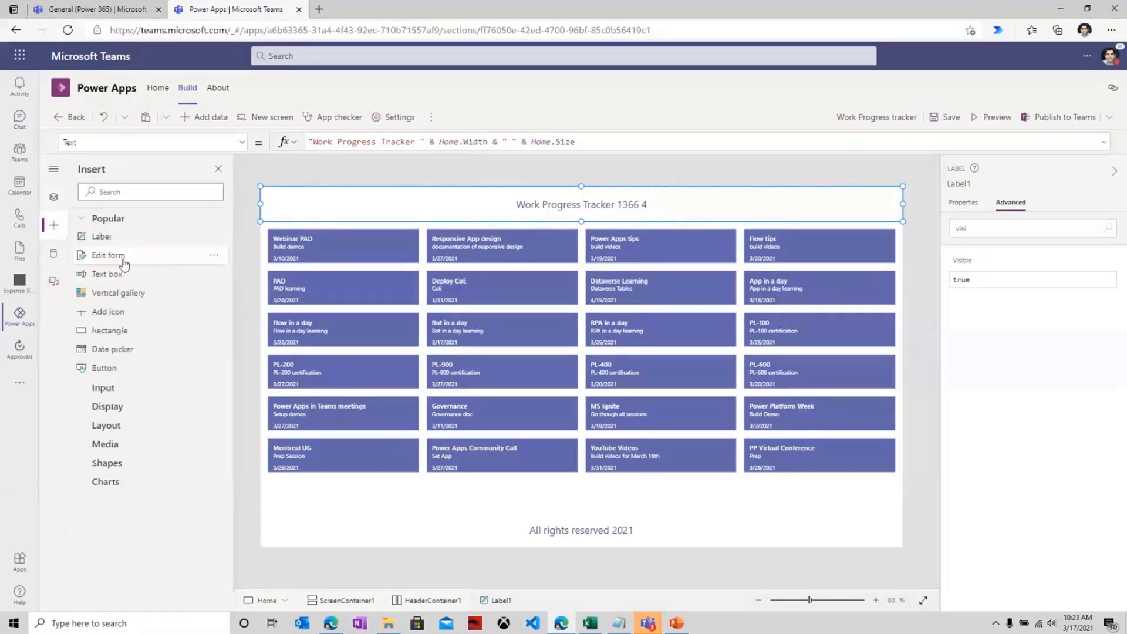
click(118, 311)
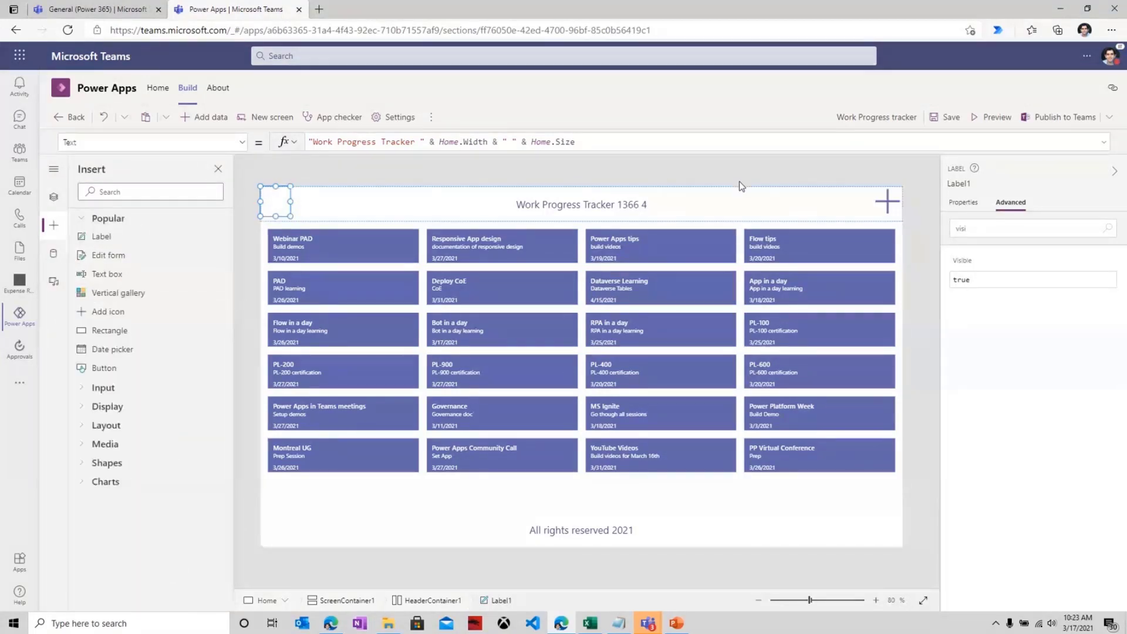
Set the OnSelect formula of the header's plus icon to ResetForm(Form1);NewForm(Form1);Navigate(Home_1).
double_click(323, 142)
text(ResetForm(Form1);EditForm(Form1);Navigate(Home_1))
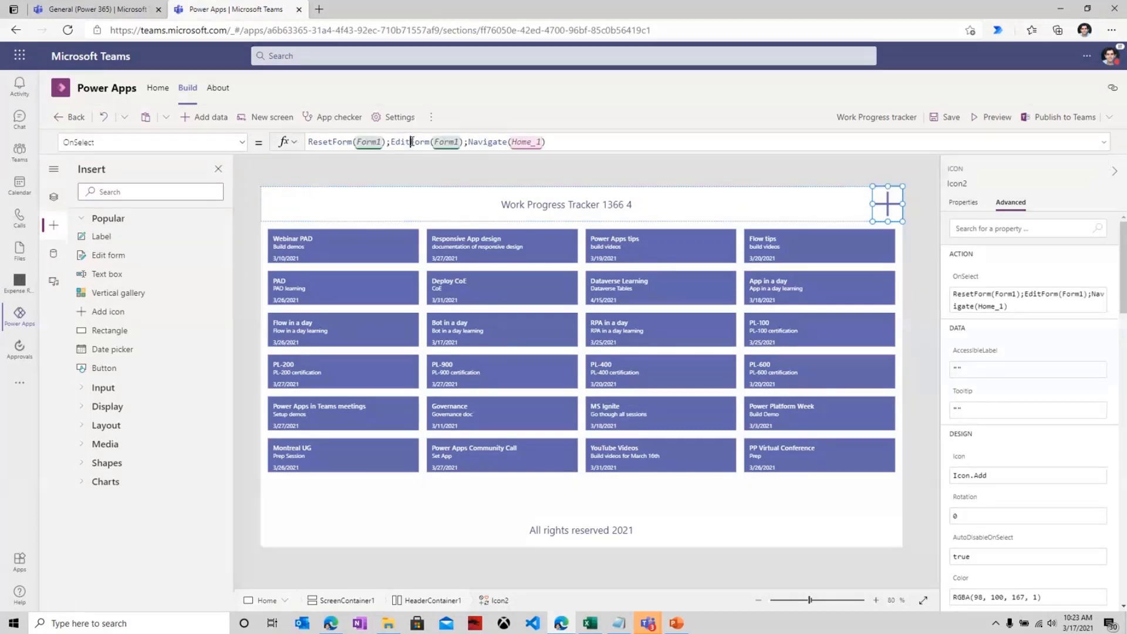
click(411, 142)
key(BackSpace)
key(BackSpace)
key(BackSpace)
key(BackSpace)
text(New)
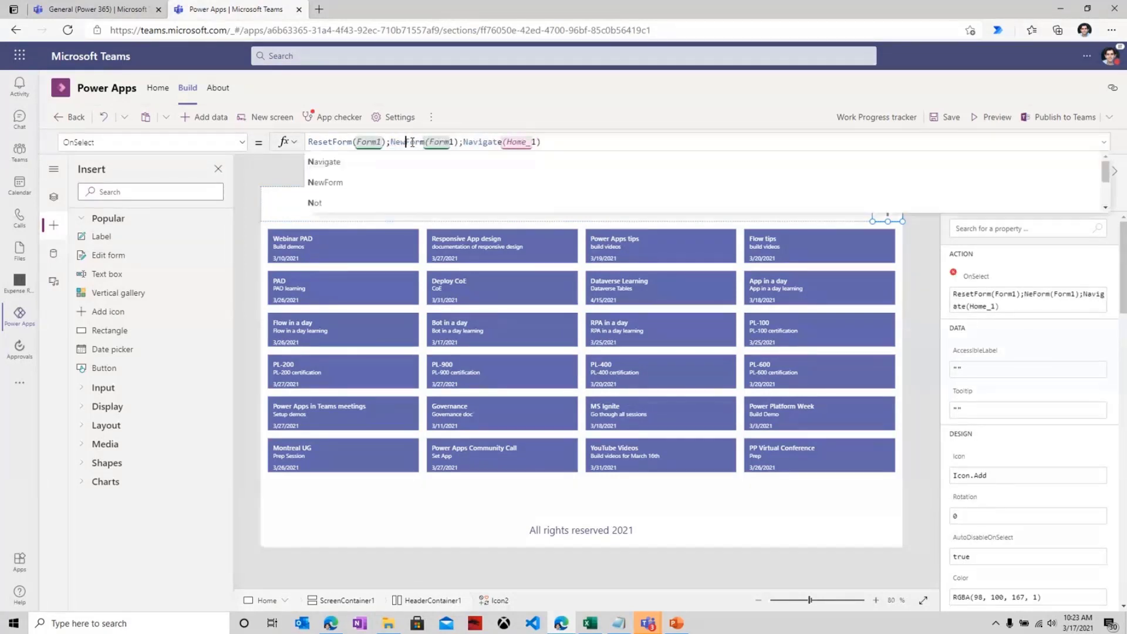
Preview the app in a reduced browser window and check how the gallery adapts at medium width.
click(997, 117)
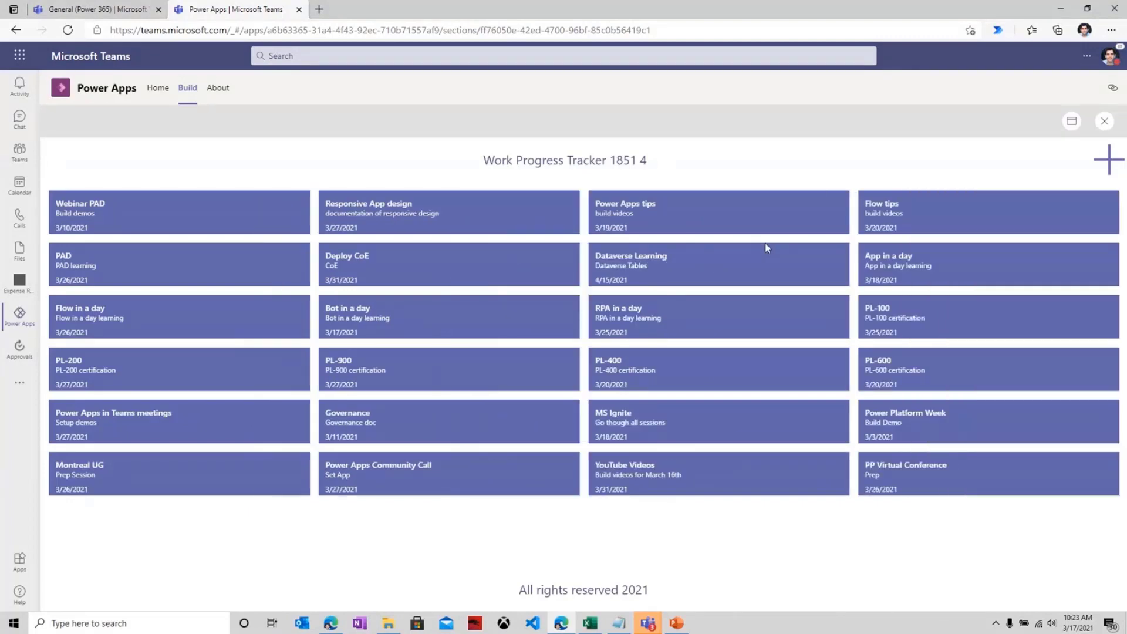
click(1087, 8)
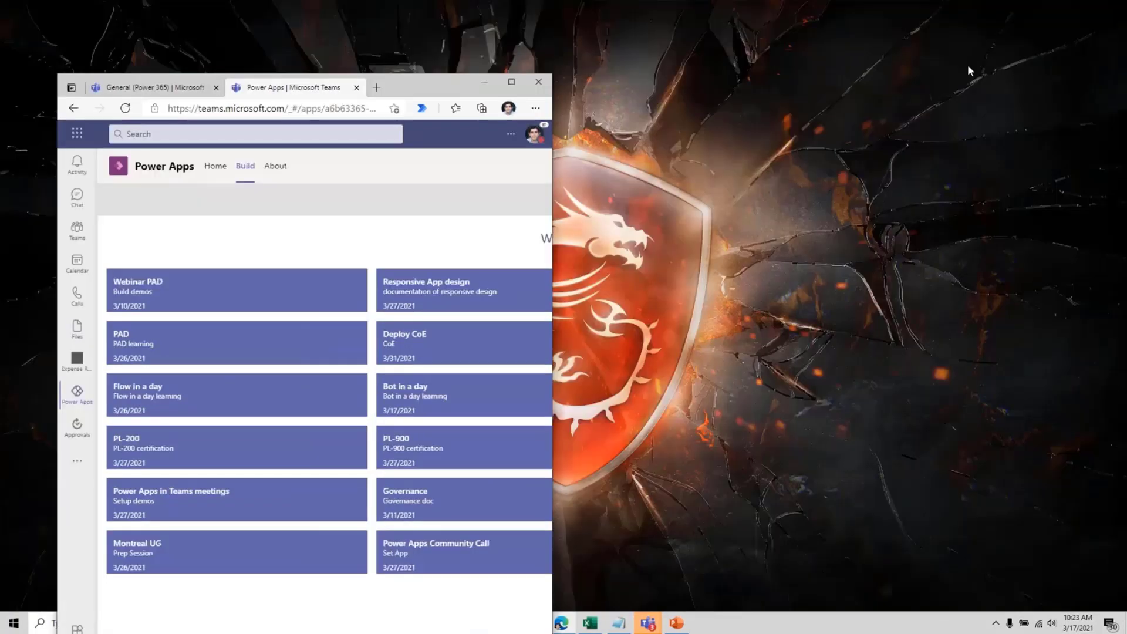
drag(553, 145, 700, 144)
drag(537, 94, 543, 27)
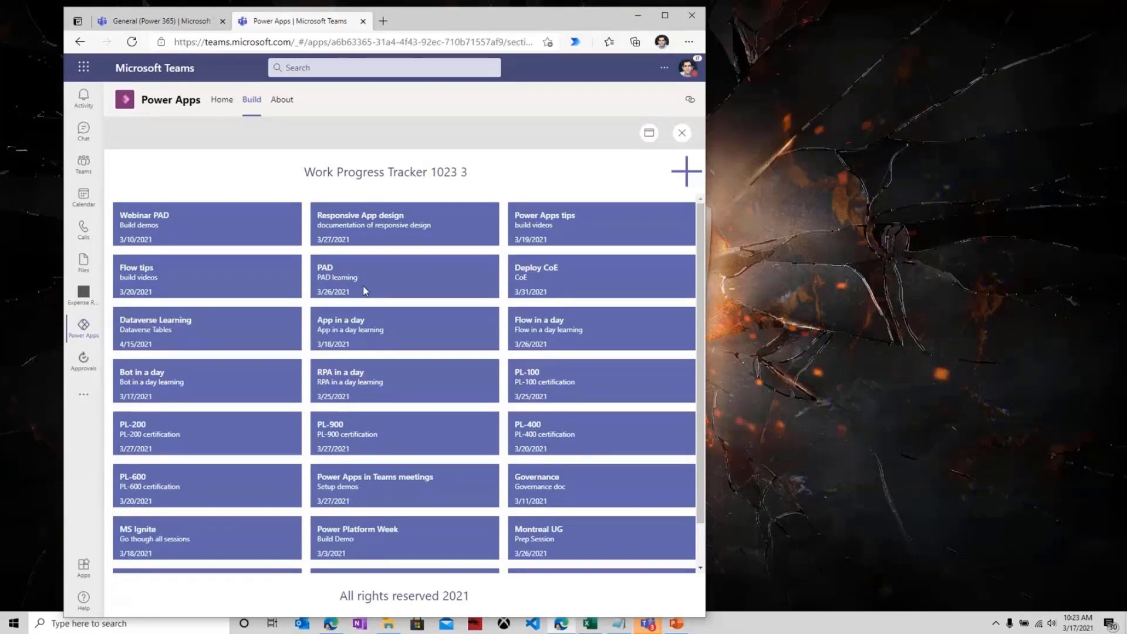
Open the Flow tips item from the gallery, set its Description to done, and save the record.
click(160, 279)
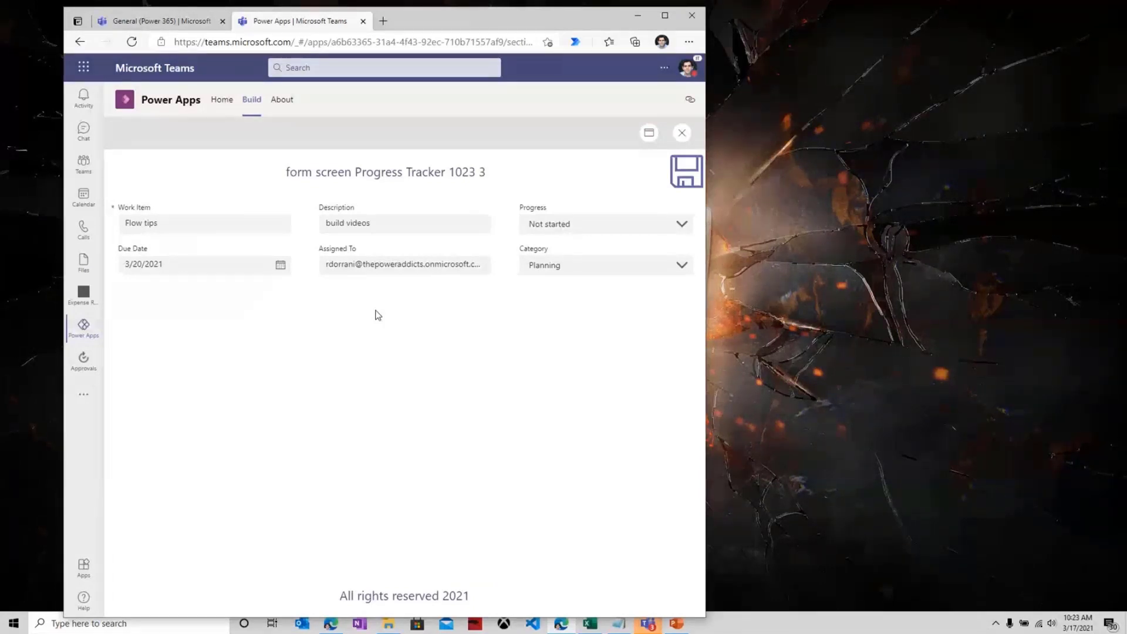
click(381, 227)
key(ctrl+a)
text(done)
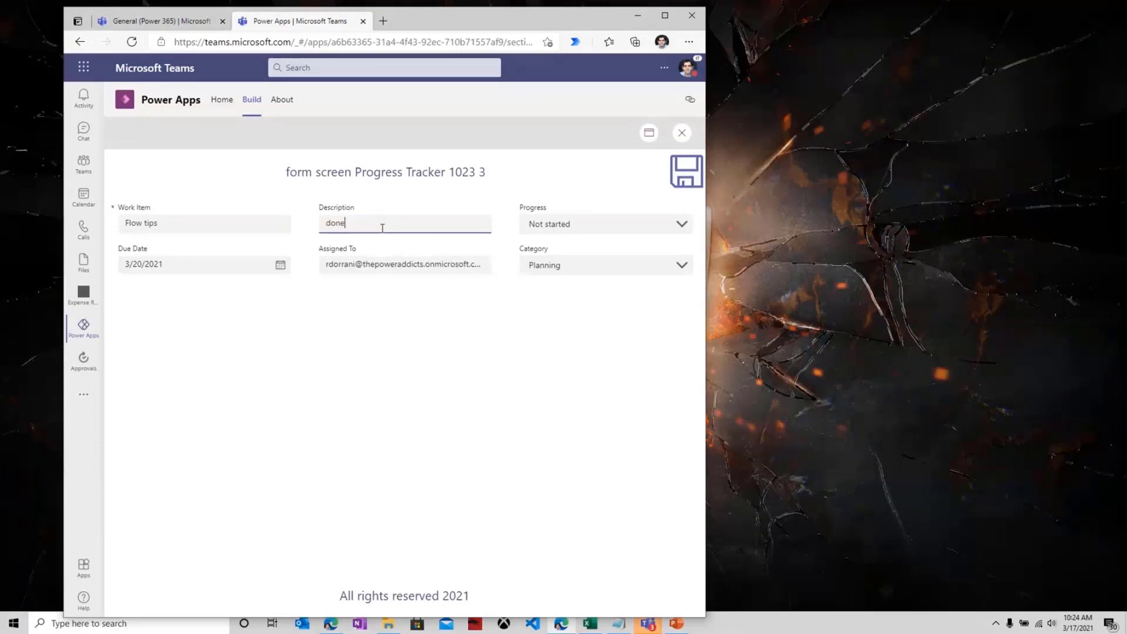
click(687, 173)
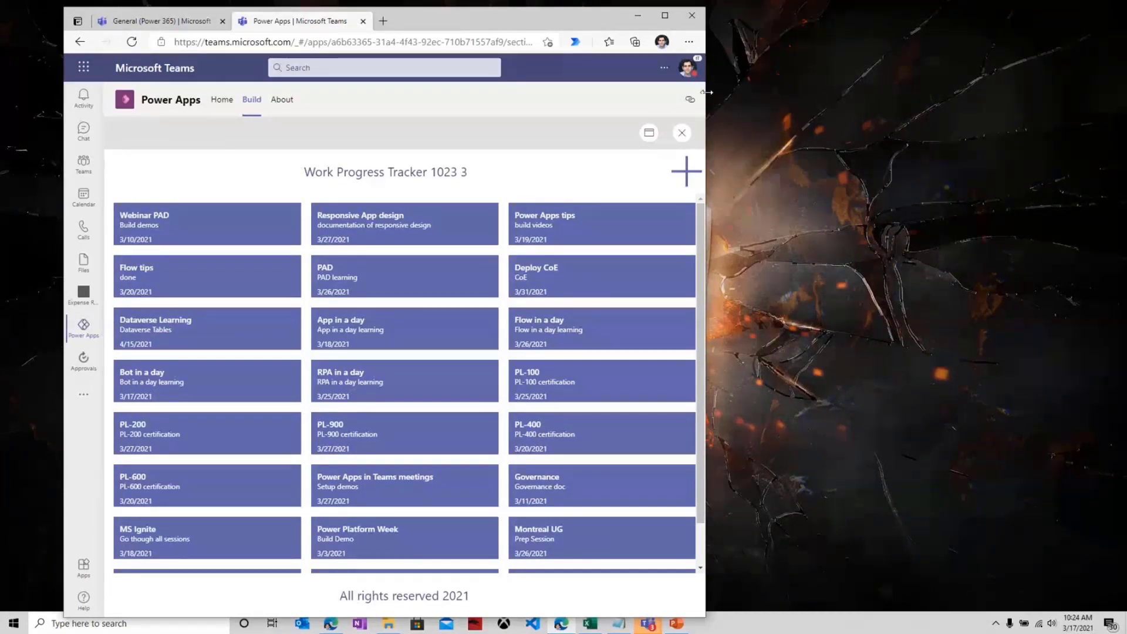
Narrow the browser window, check the form layout with the Deploy CoE item, and save to return to the gallery.
drag(704, 93, 522, 91)
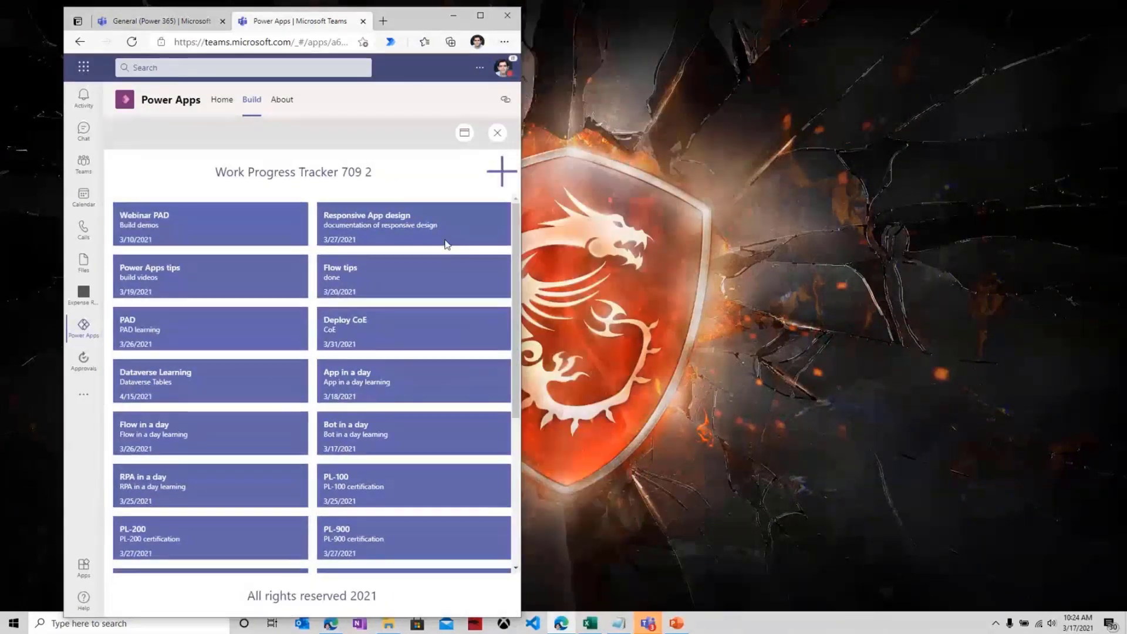
click(368, 334)
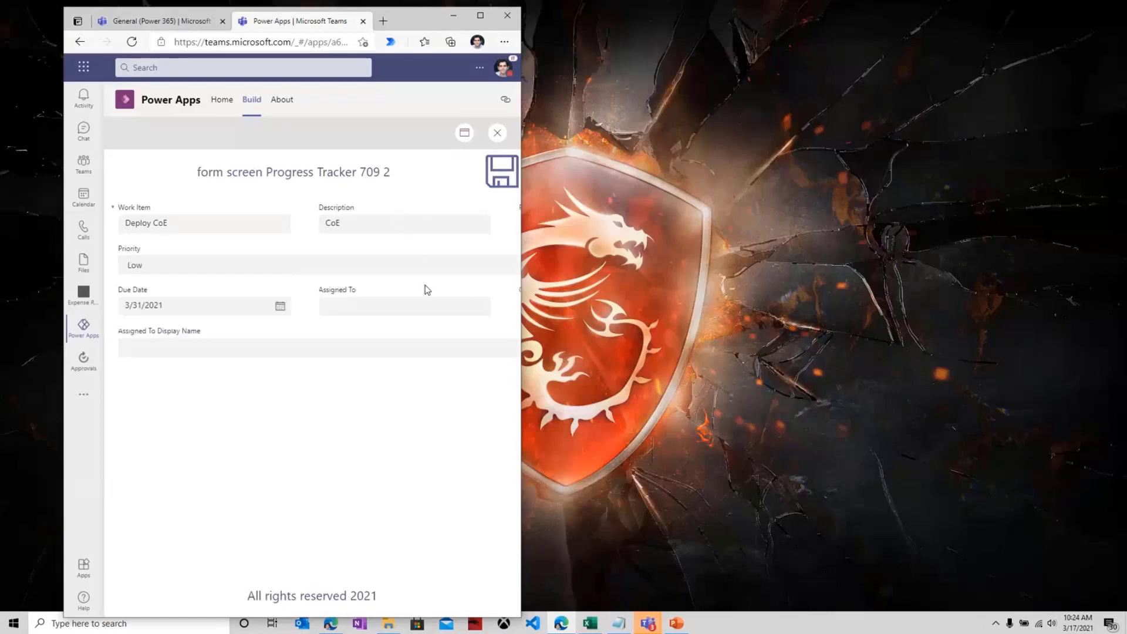
click(502, 172)
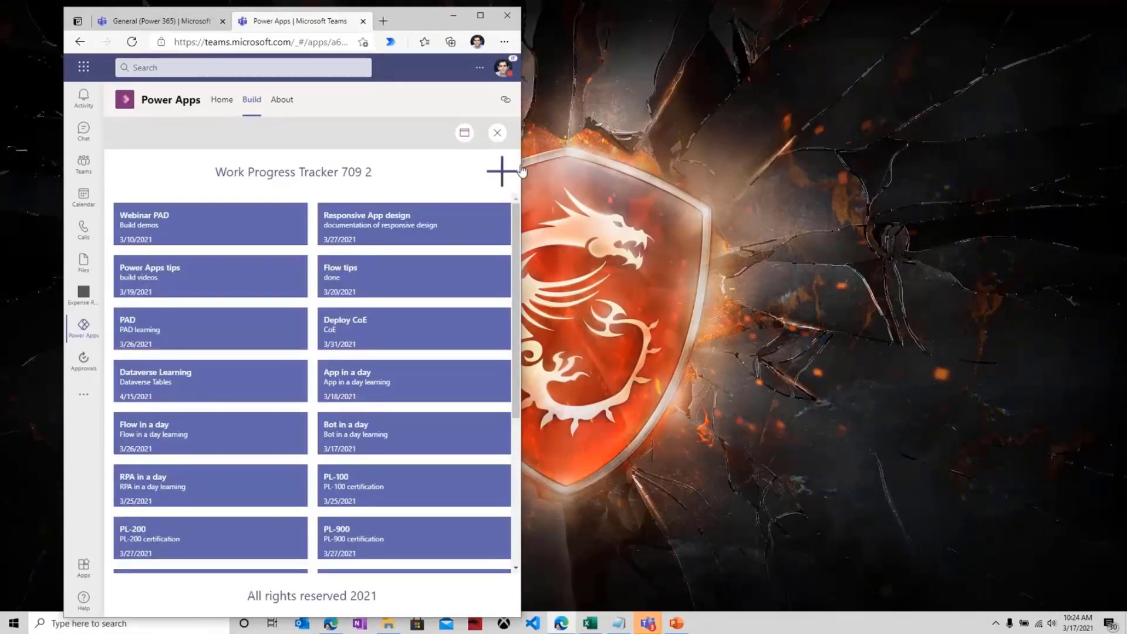
Widen the browser window, open a blank new-item form, and check its column layout at slightly different widths.
drag(521, 170, 724, 171)
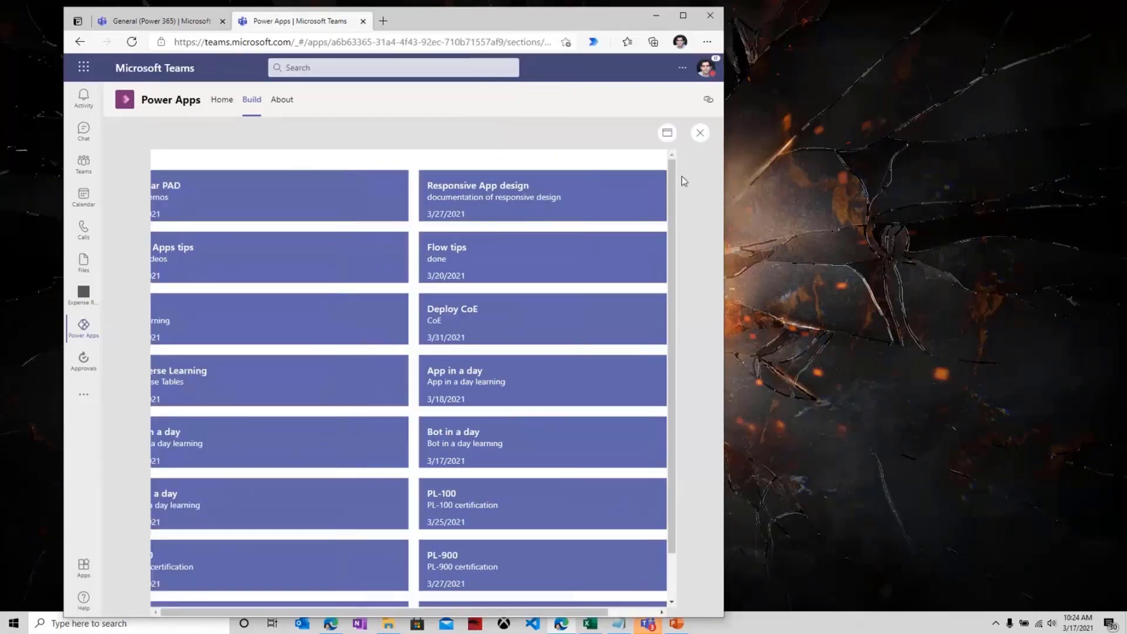
click(704, 175)
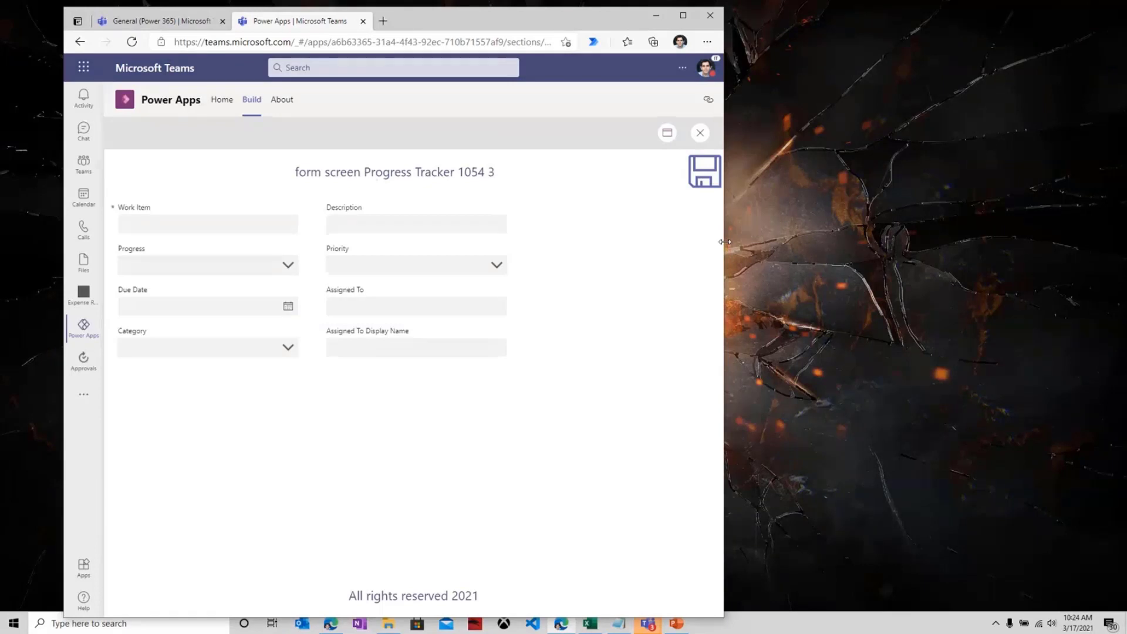
drag(724, 241, 716, 241)
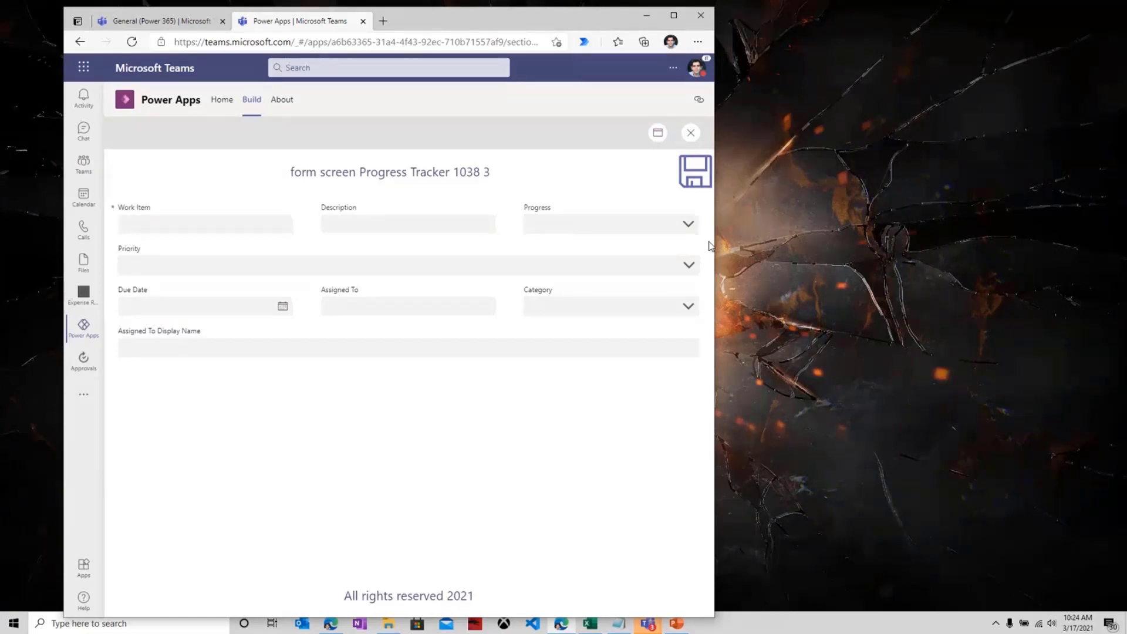
Maximize the browser window and open the Power Quiz app in the General channel of the Play Zone team.
click(673, 16)
click(24, 156)
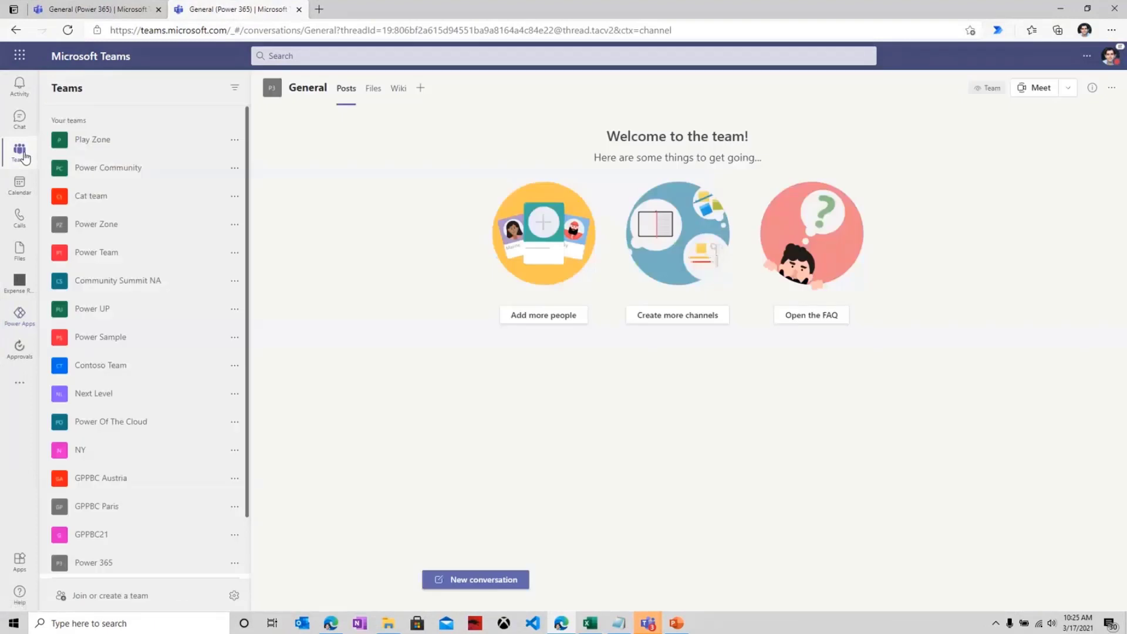
click(92, 141)
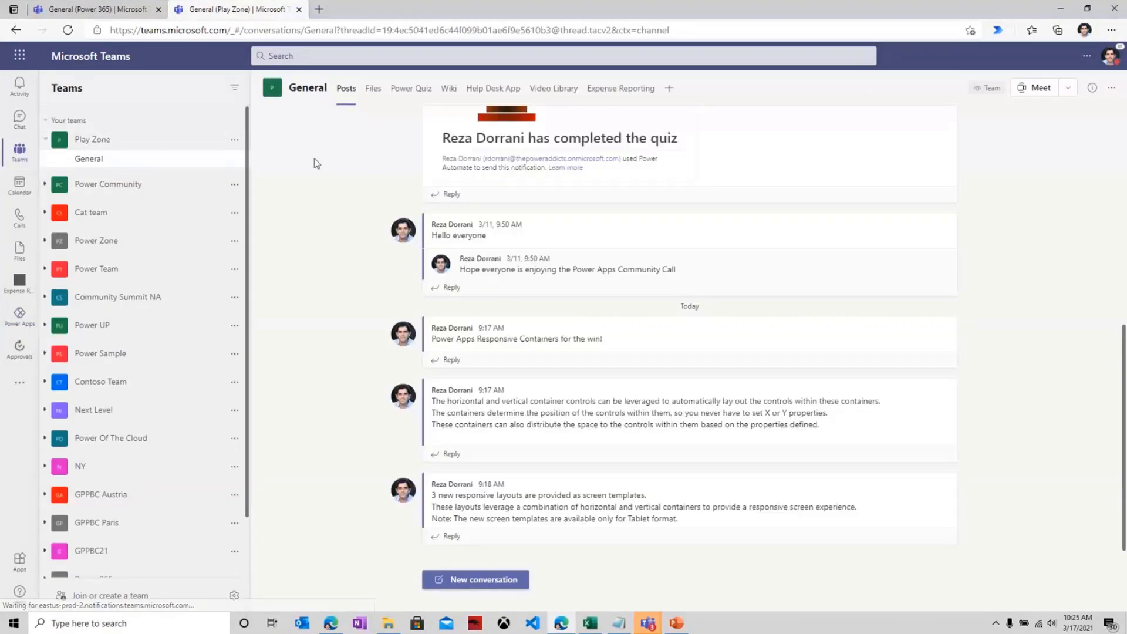
click(401, 97)
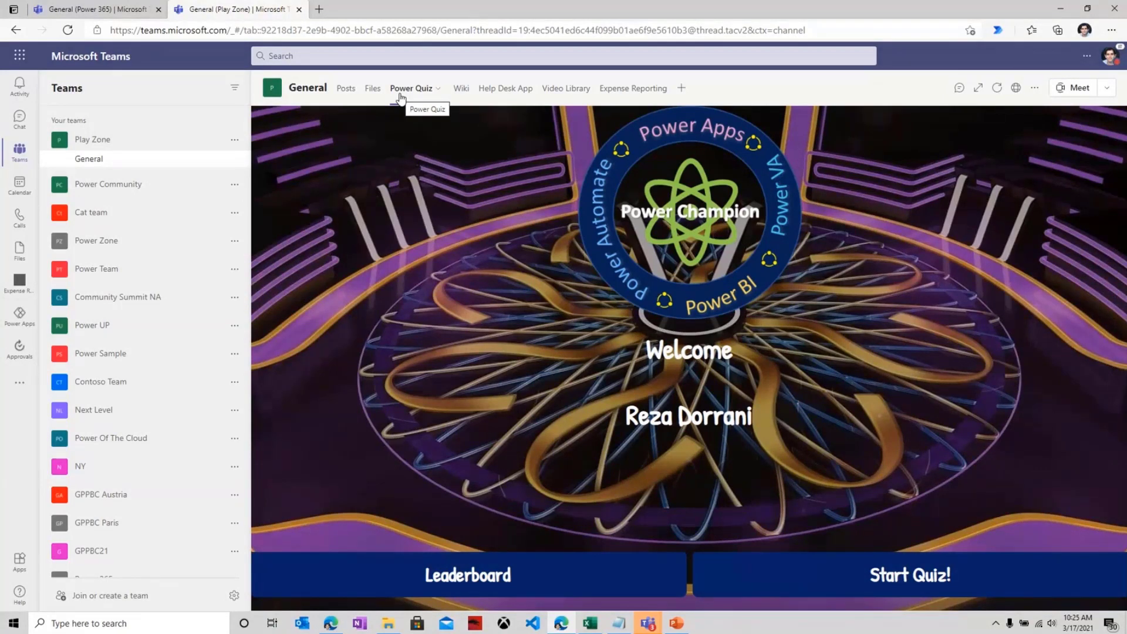
Check how the Power Quiz welcome screen adapts to different window widths, and maximize the window again.
click(1086, 8)
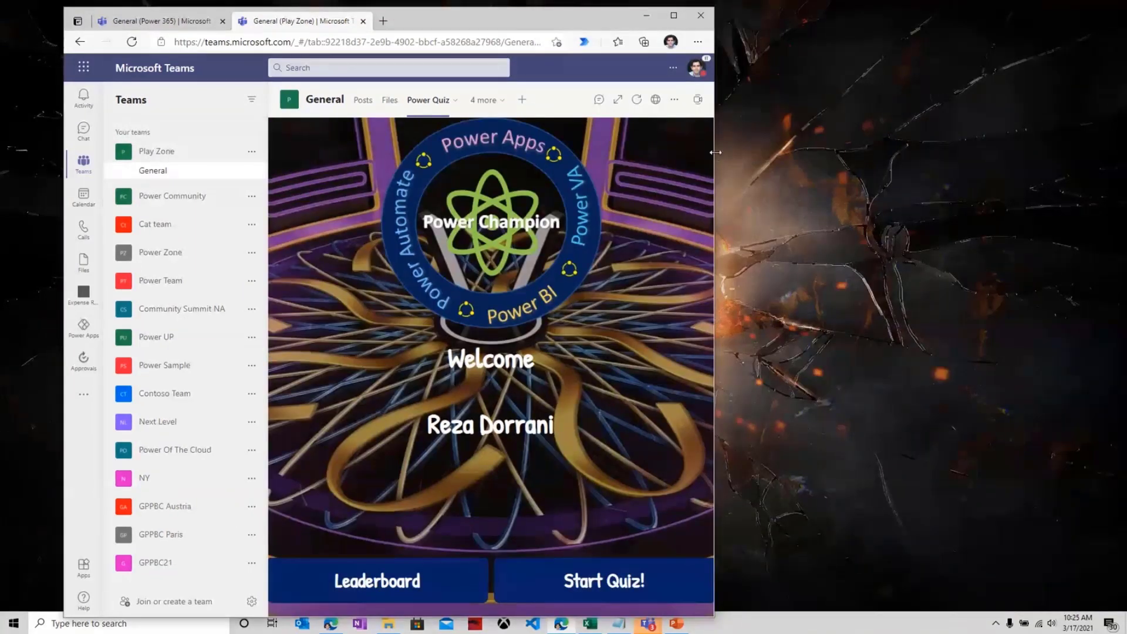
drag(711, 155, 990, 159)
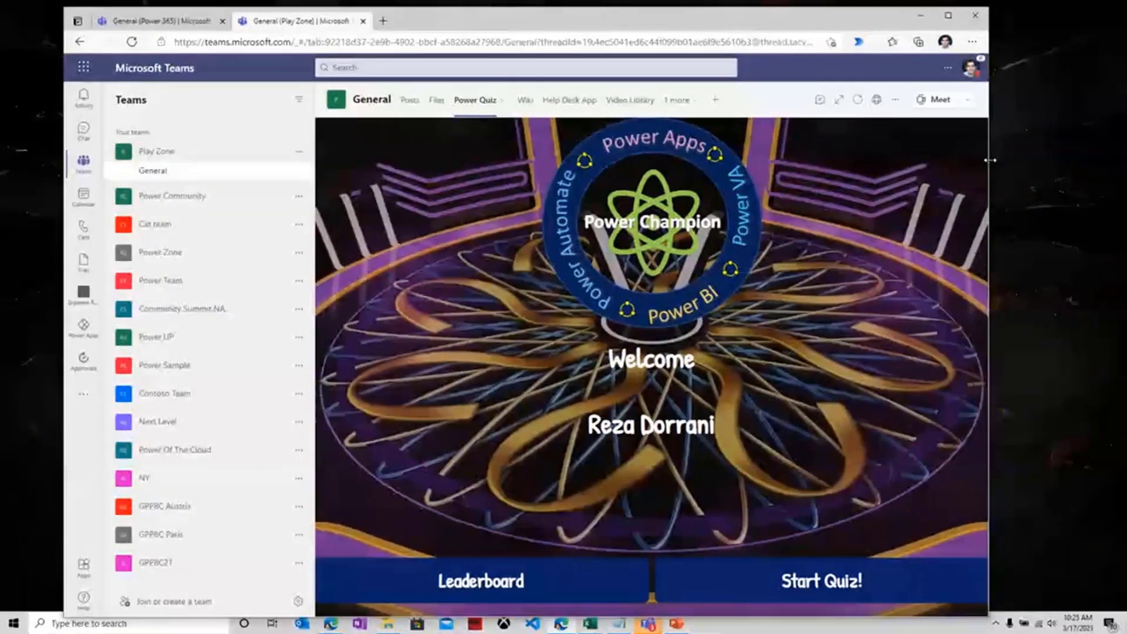
click(947, 16)
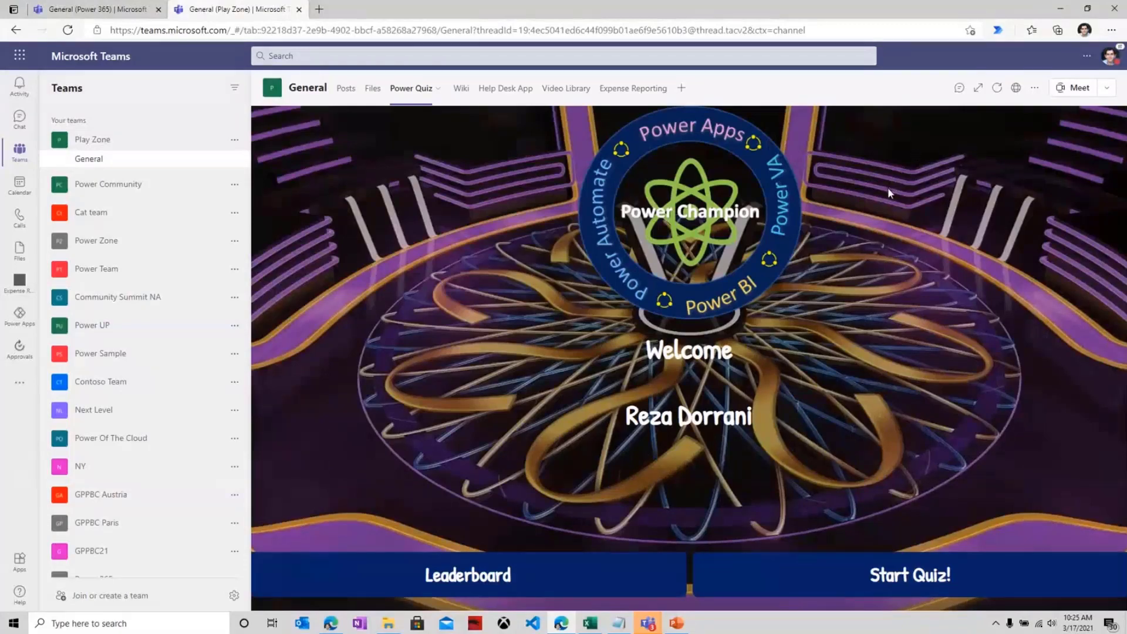
Start the quiz, lock in Windows 10 for the Power Automate Desktop question, and continue to the following question.
click(854, 565)
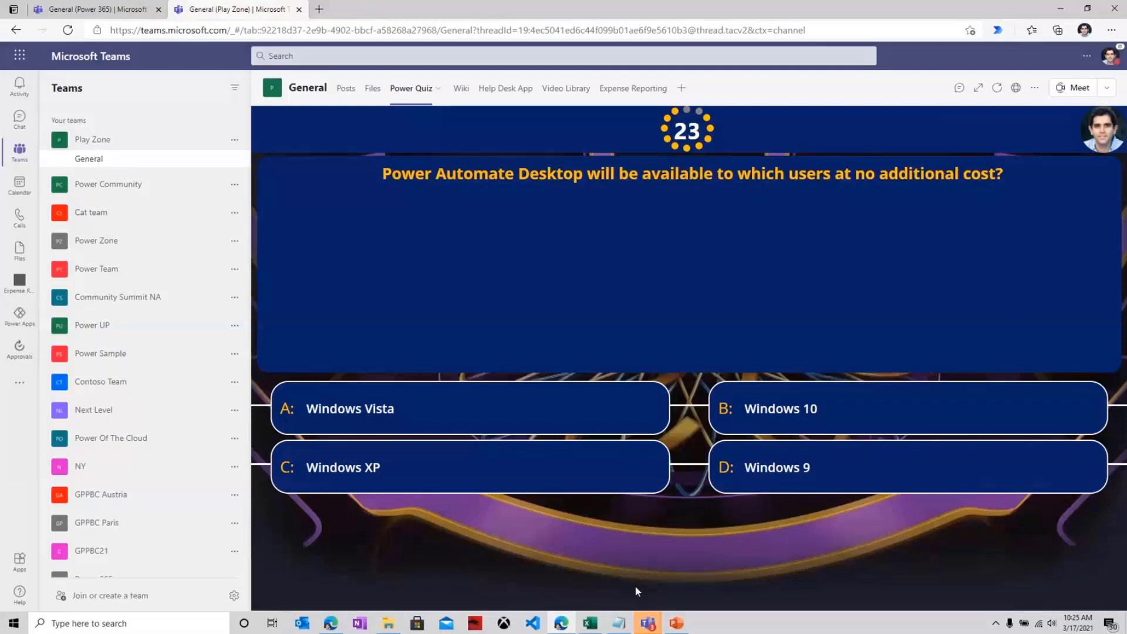
click(753, 402)
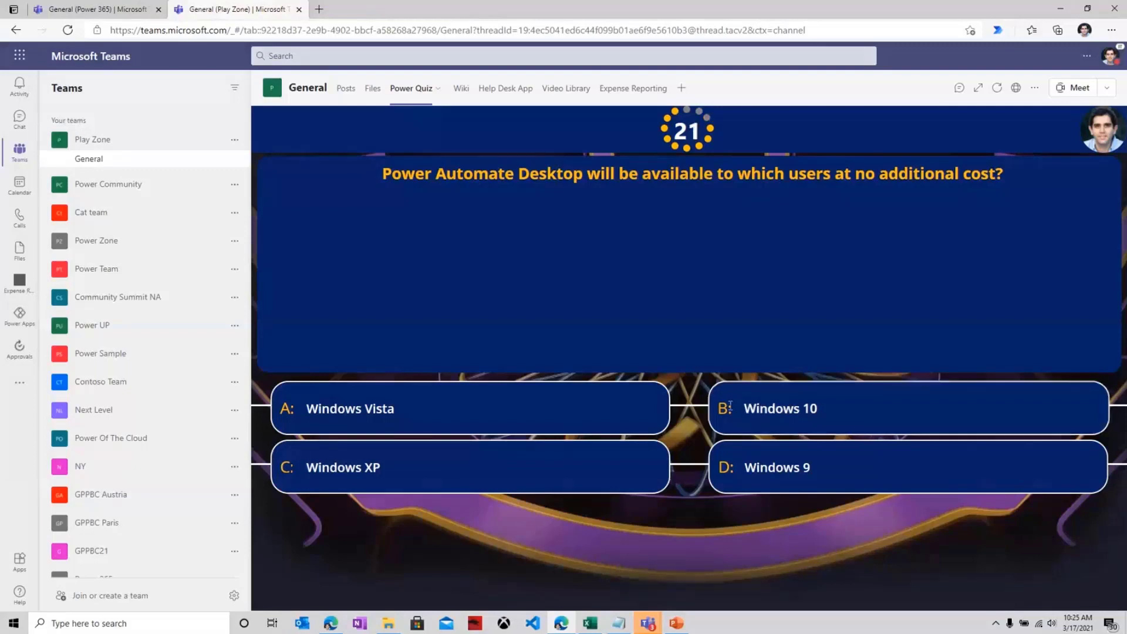
click(671, 598)
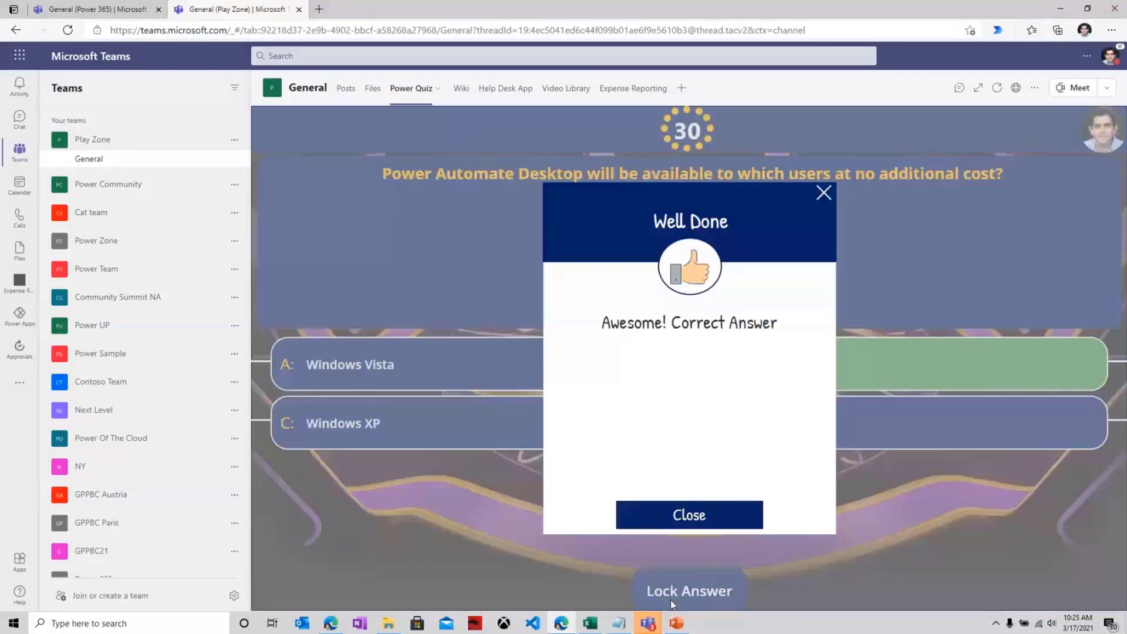
click(670, 518)
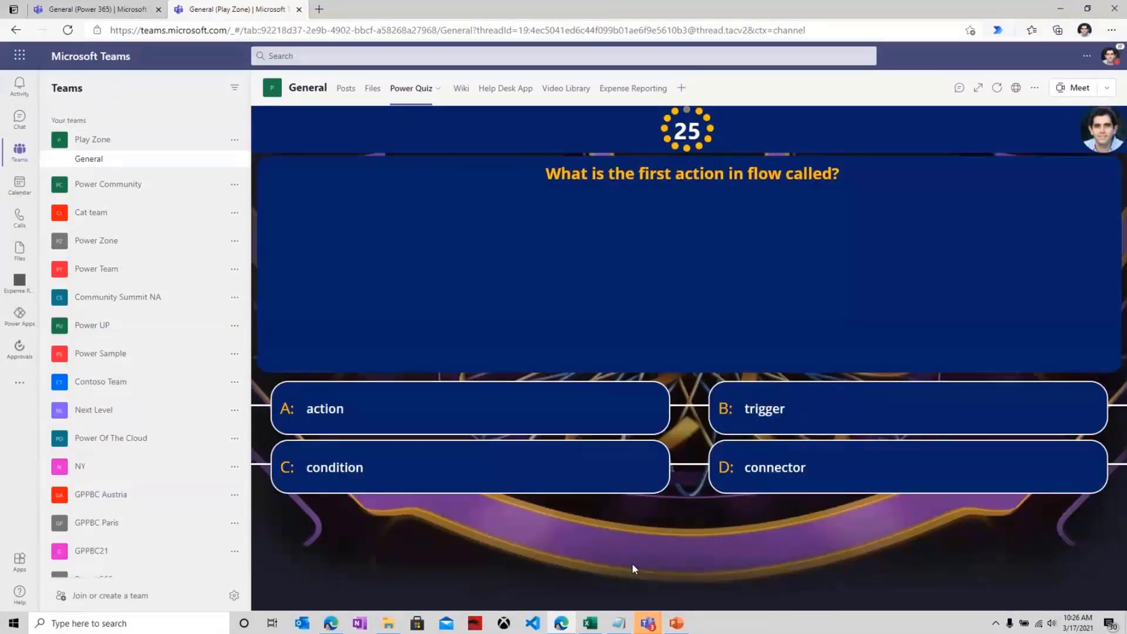
Lock in trigger for the first flow action question and Satya Nadella for the voice question, closing each result message.
click(759, 420)
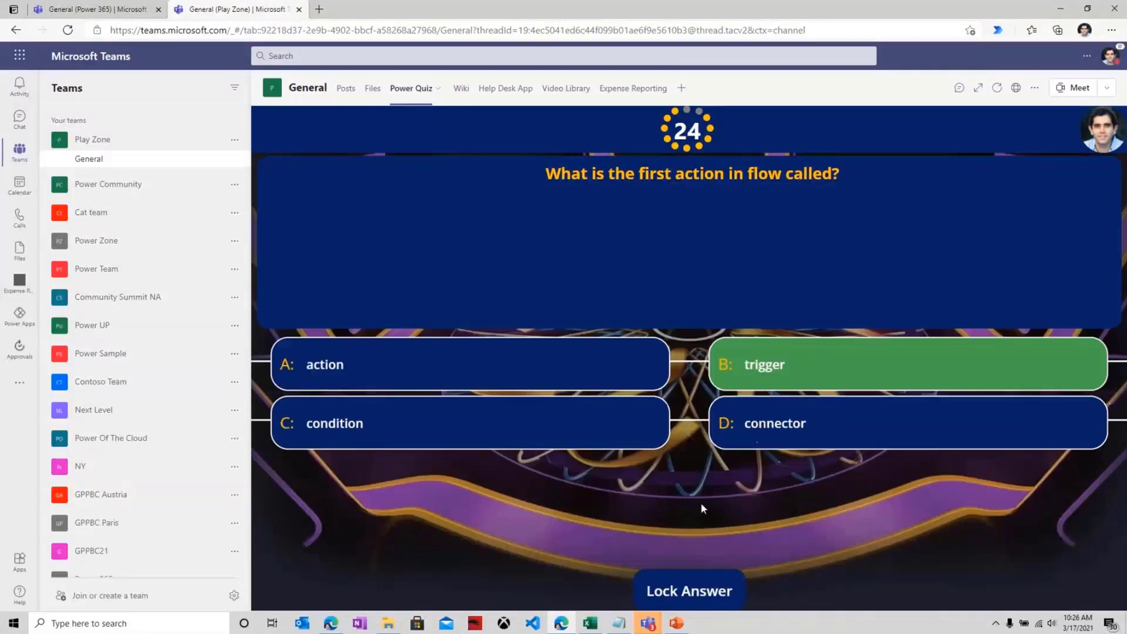
click(667, 590)
click(669, 519)
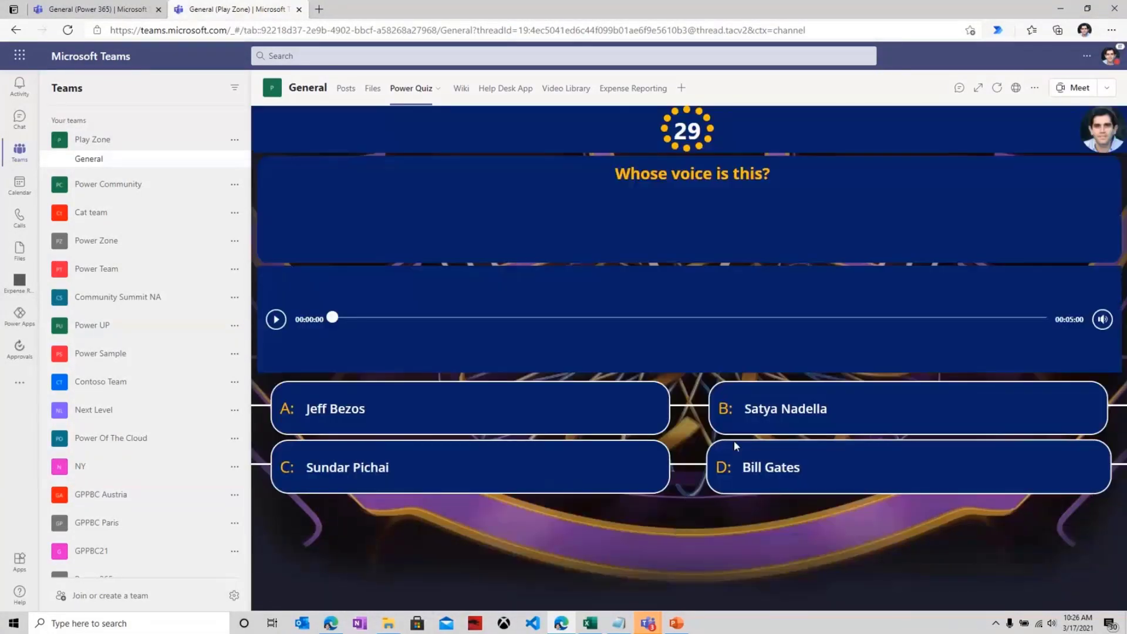
click(745, 431)
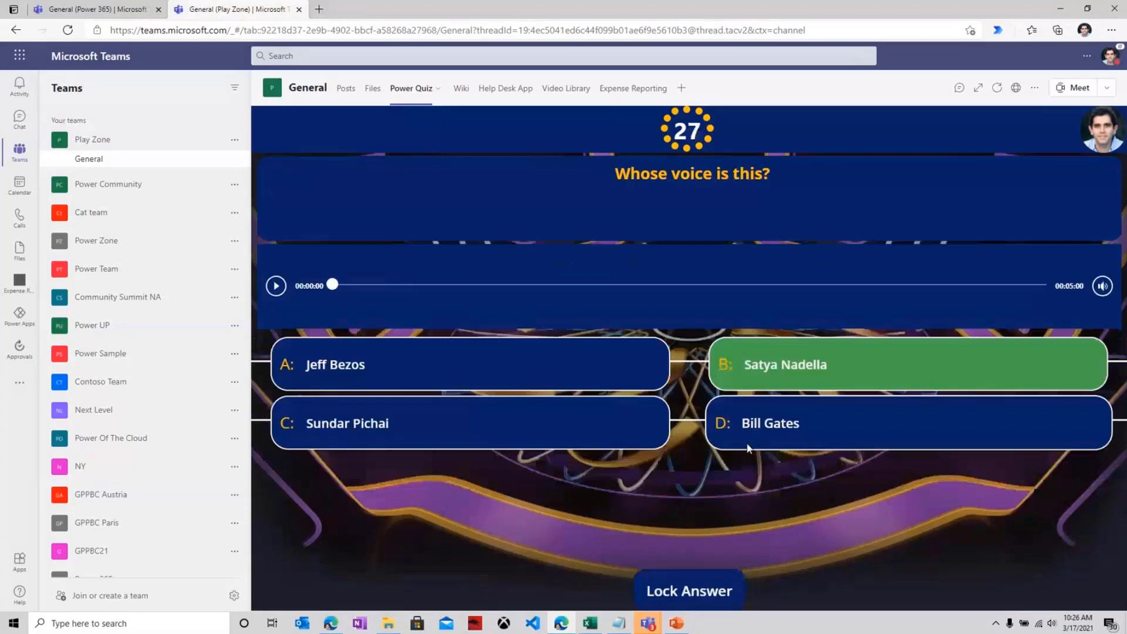
click(690, 589)
click(684, 516)
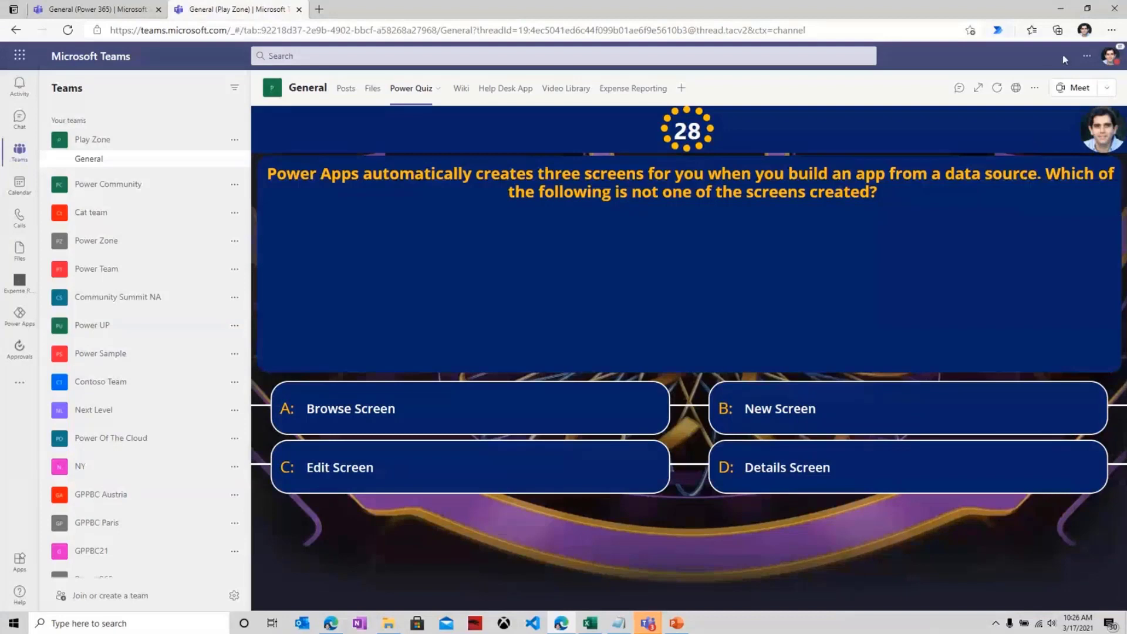
Check how the quiz question and its answer options rearrange between maximized, medium and narrow window widths.
click(1085, 8)
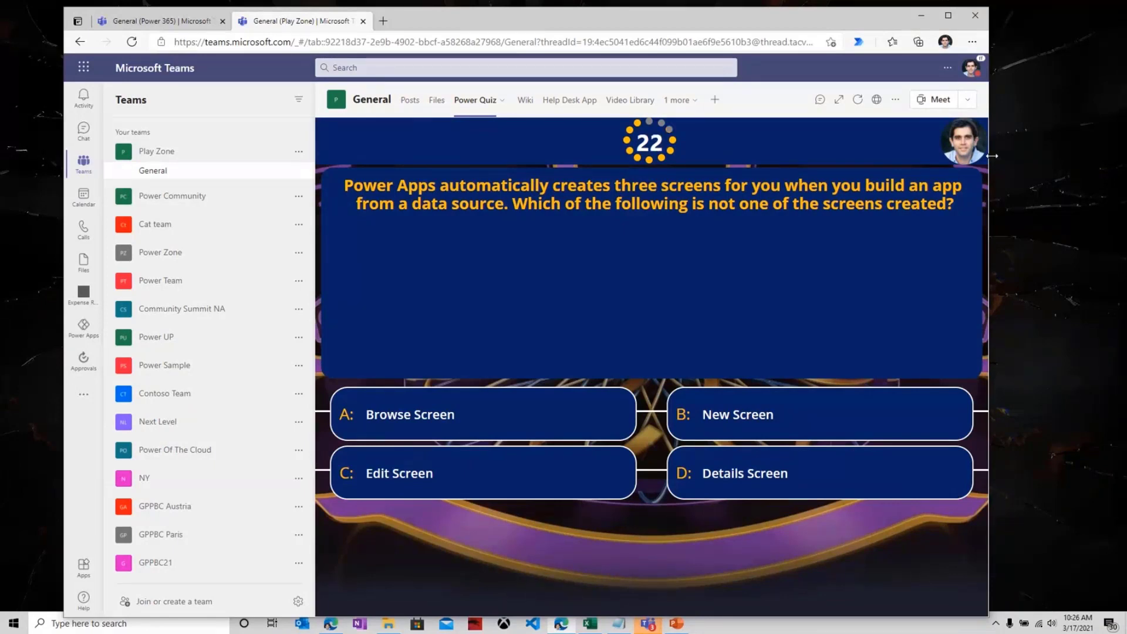
click(950, 17)
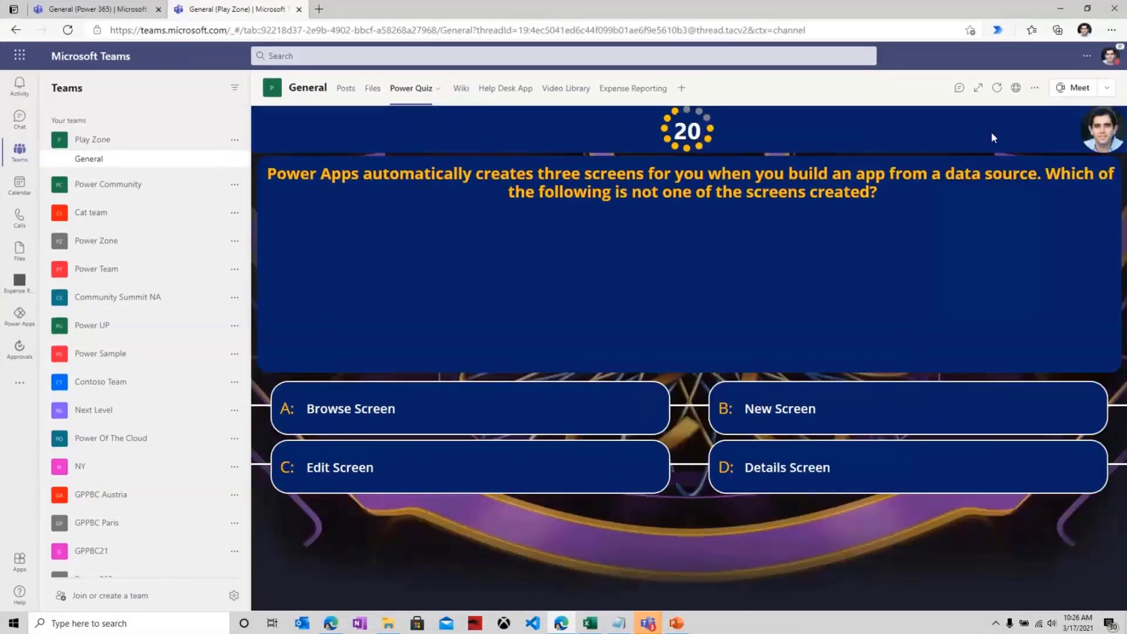
click(1087, 9)
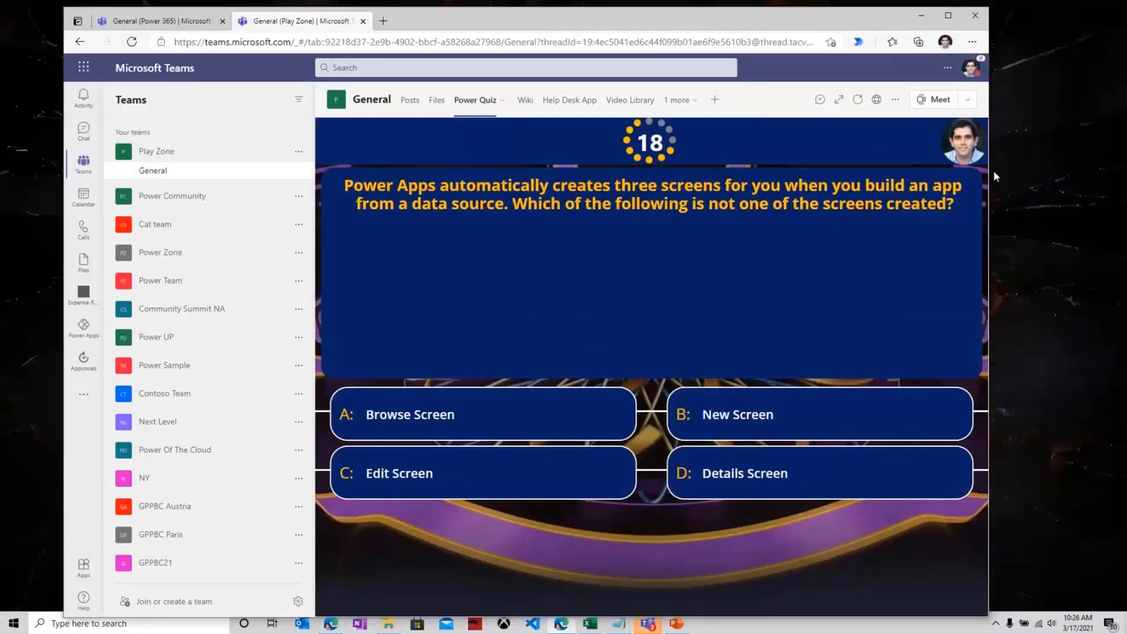
drag(981, 190, 672, 189)
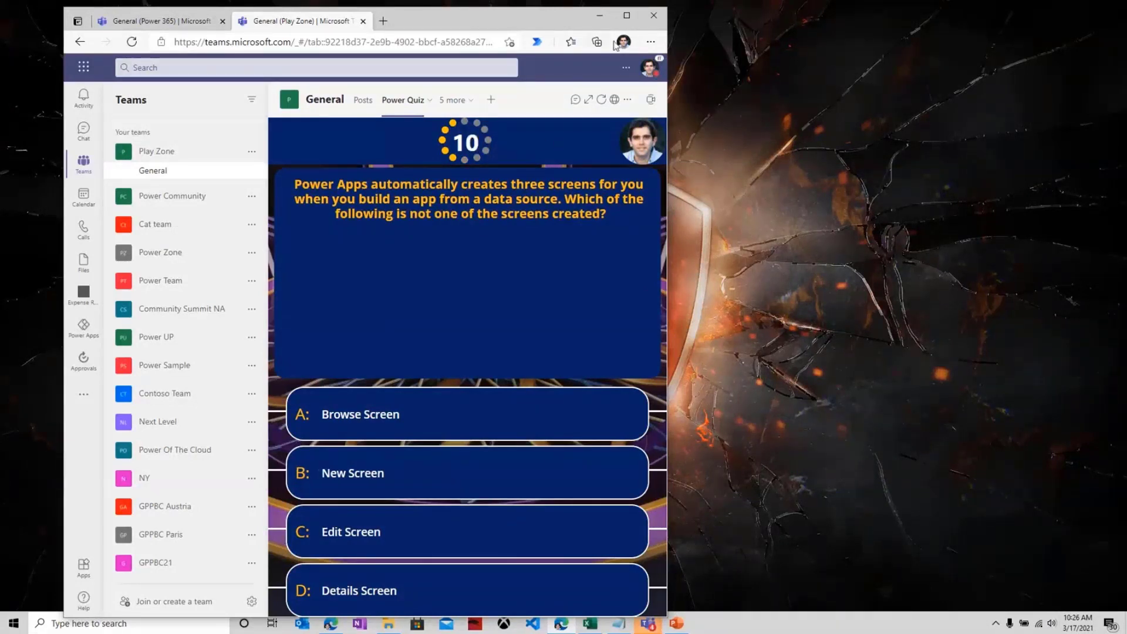
Maximize the window, lock in Browse Screen for the automatically created screens question, and close the result message.
click(626, 15)
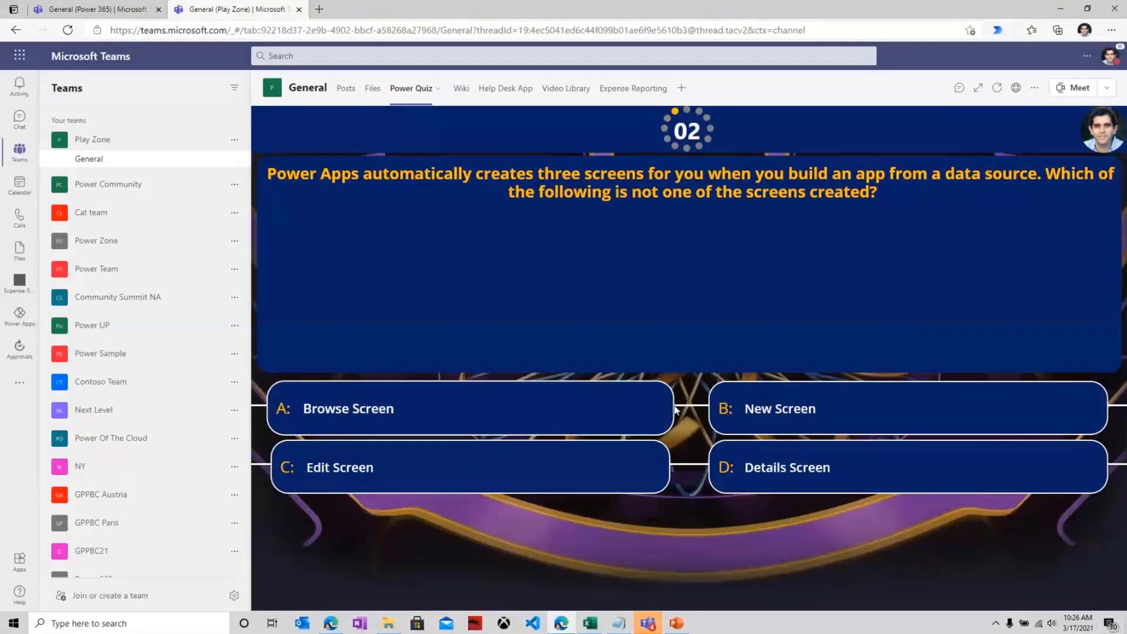
click(602, 419)
click(717, 585)
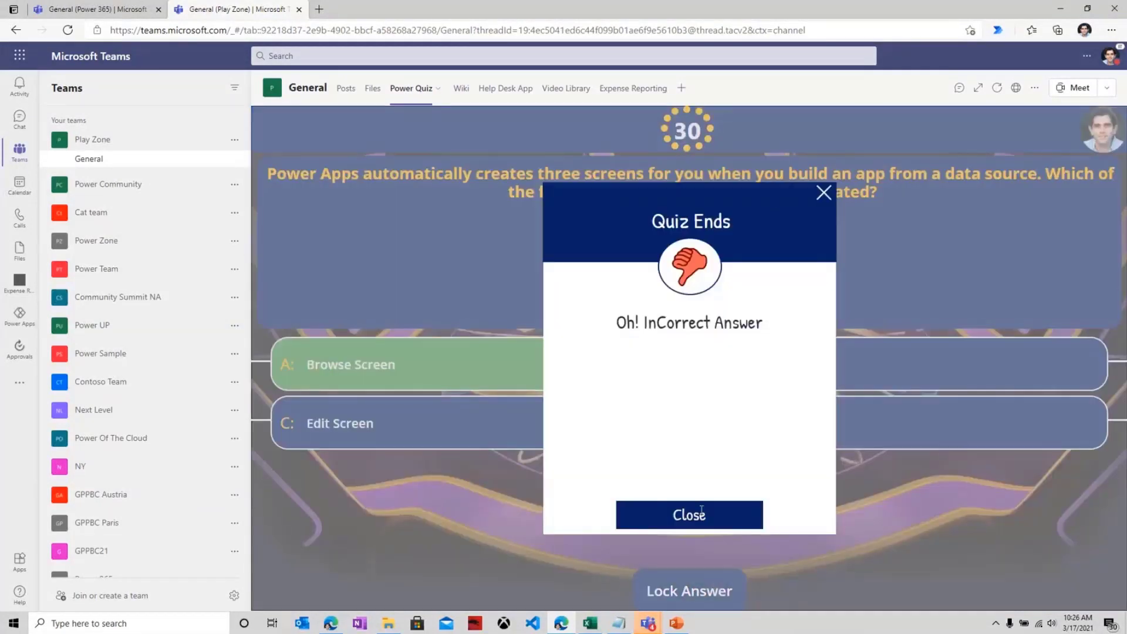
click(702, 507)
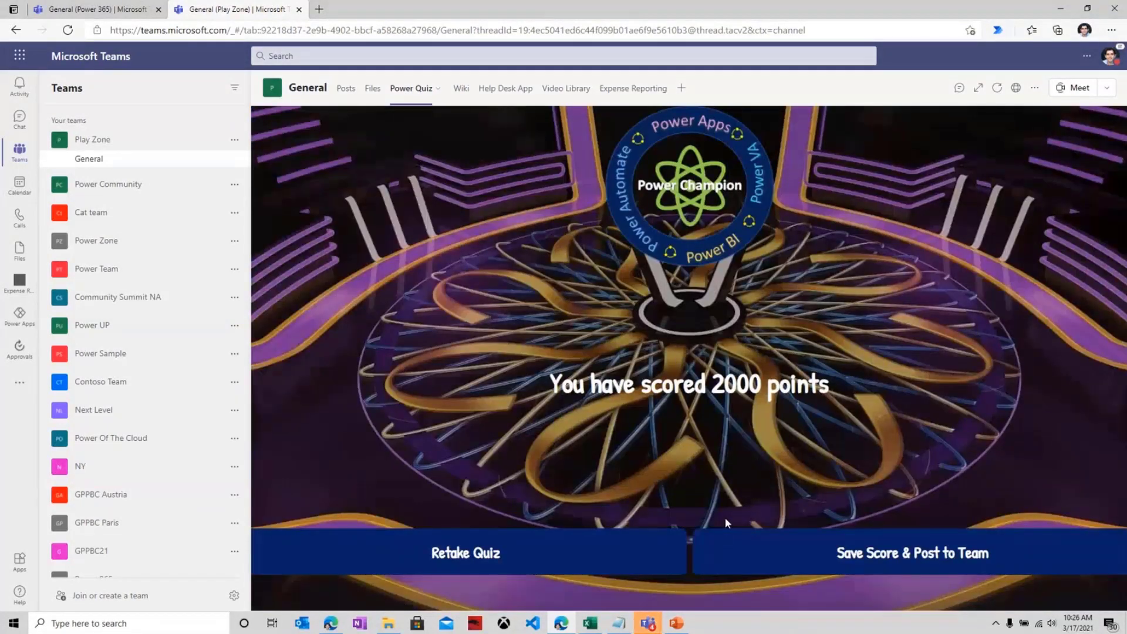
Save the quiz score and post it to the team, and check the score post in the General channel's conversation.
click(921, 555)
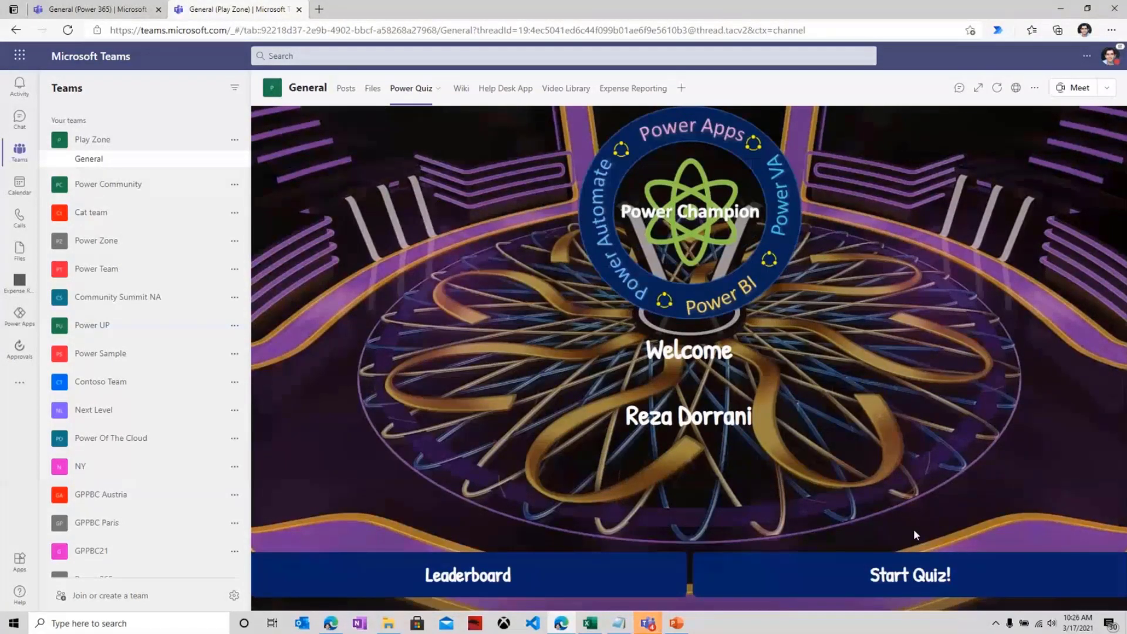
click(355, 96)
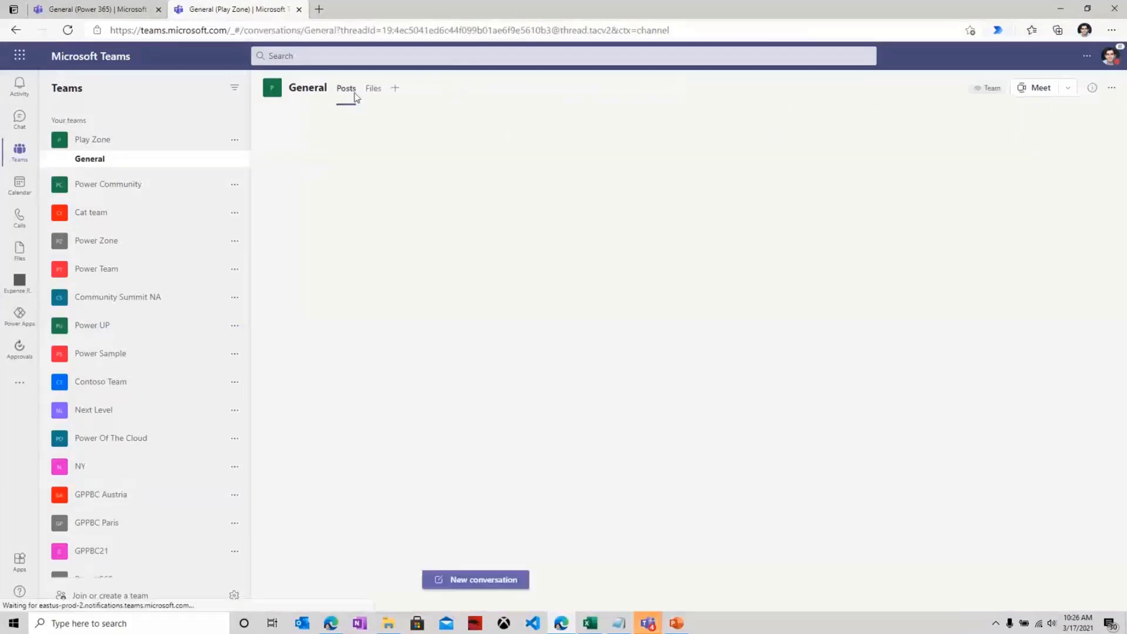
drag(441, 480, 683, 480)
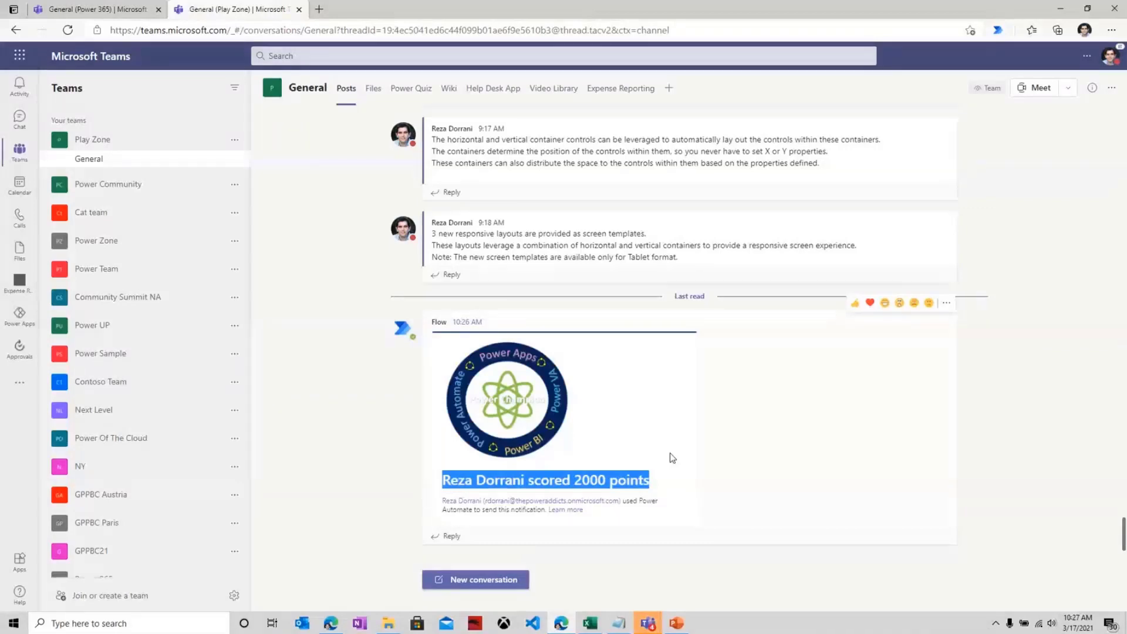
Search Windows for EasyCast and launch the app.
key(super)
text(eas)
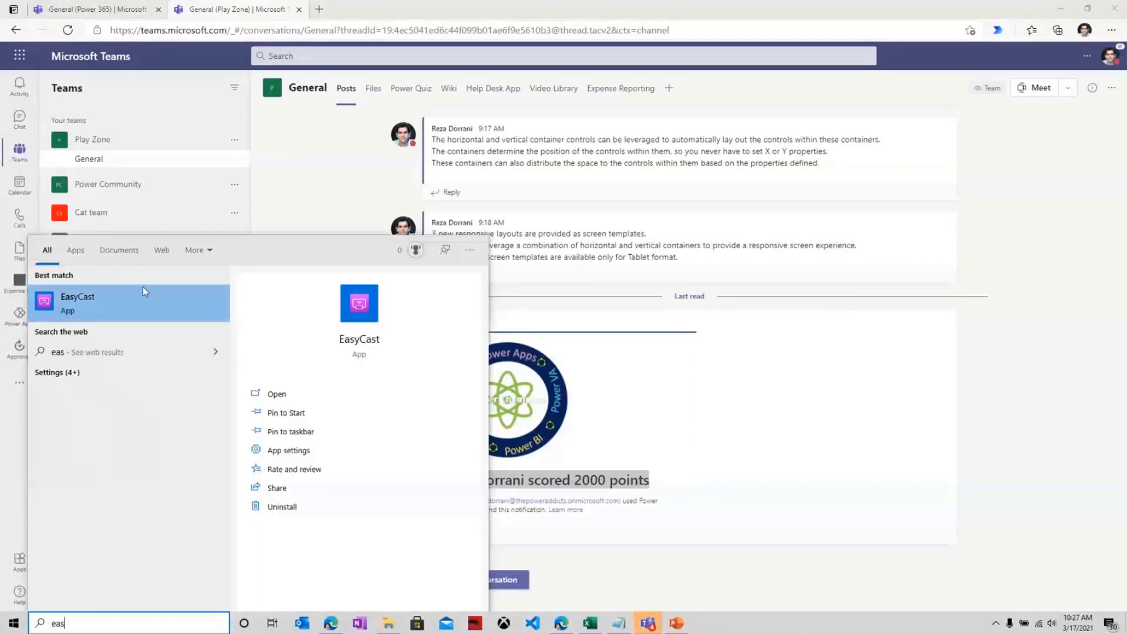
click(142, 286)
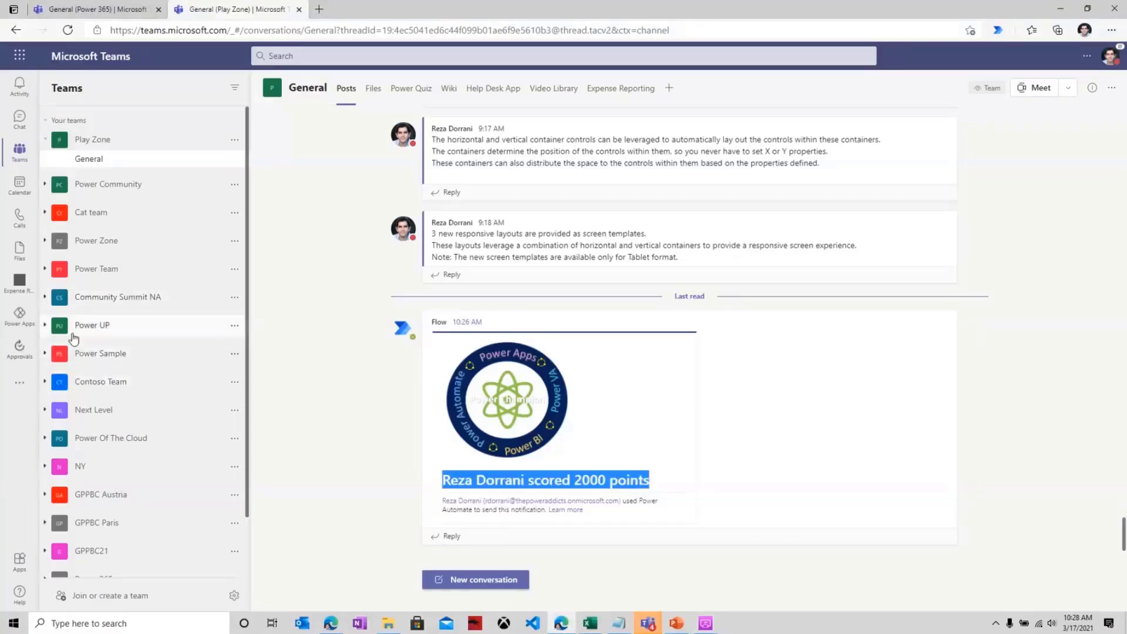
Switch back to Microsoft Teams and open the Power Apps app.
click(19, 317)
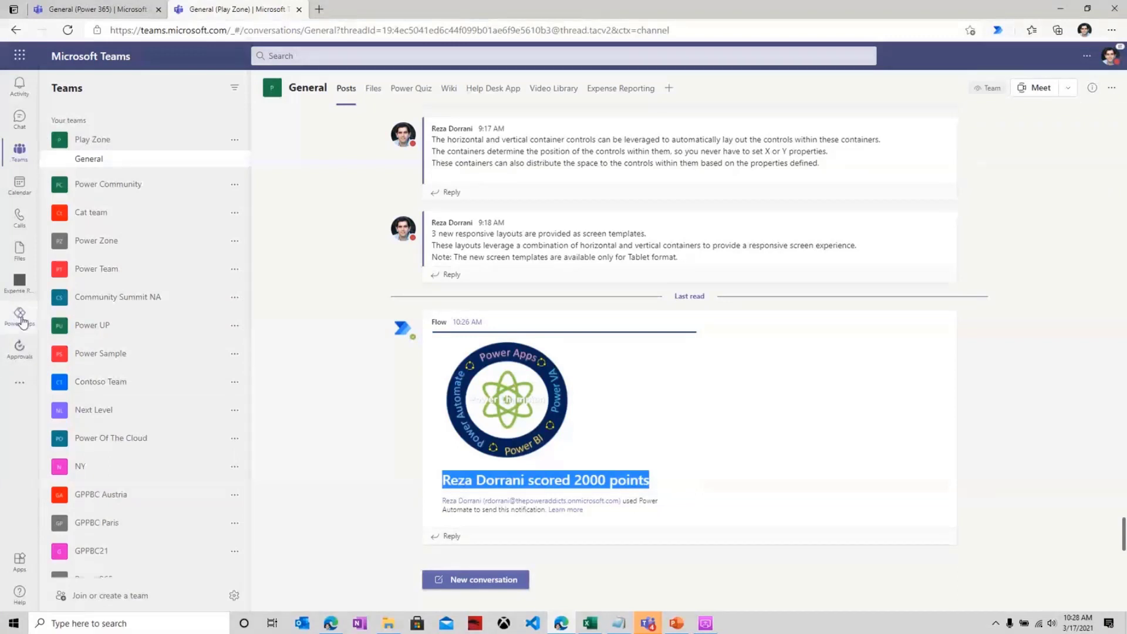